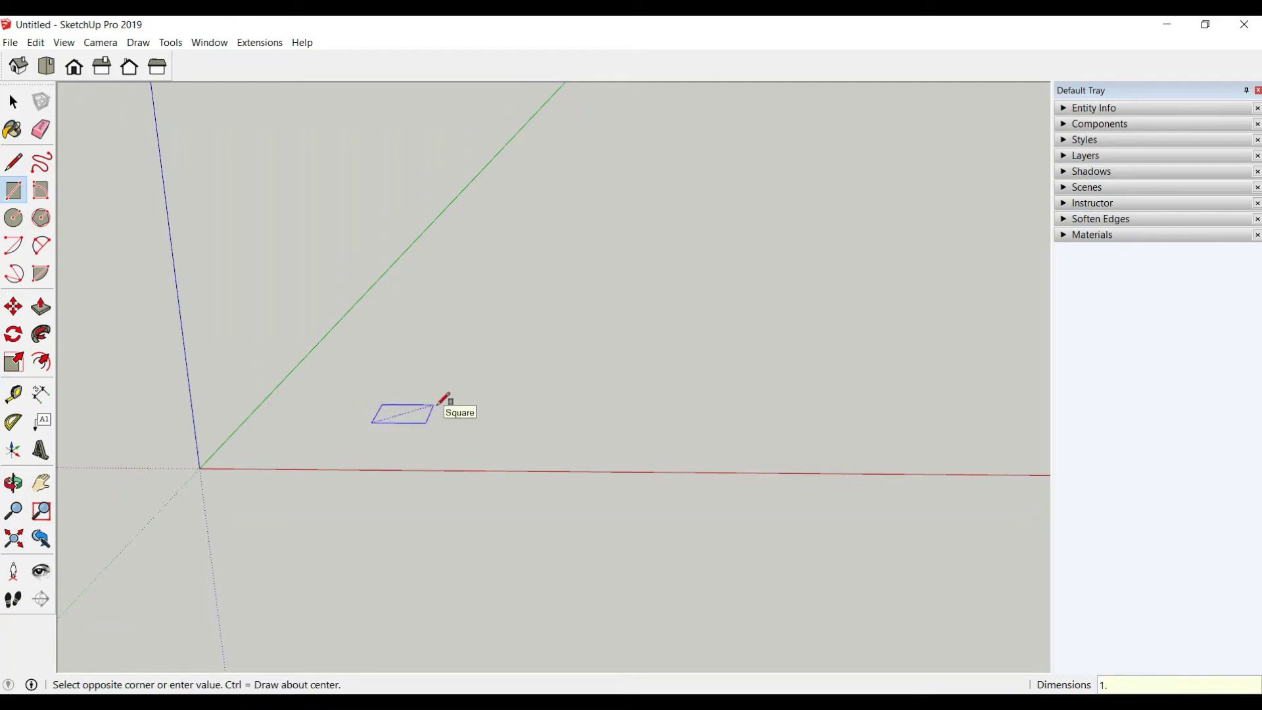
# Draw a 1.5 by 1.5 square and pull it up 90 cm into a leg
pyautogui.write('5,1.5')
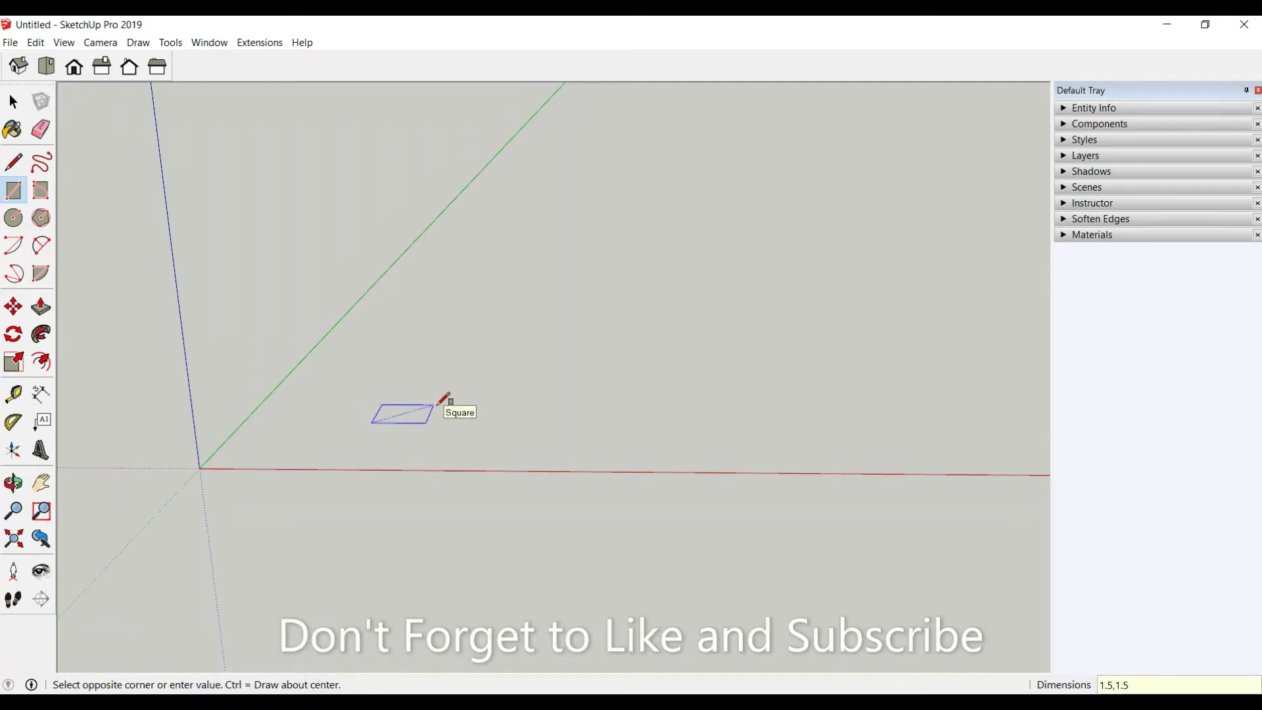
pyautogui.press('Return')
pyautogui.scroll(2, 381, 437)
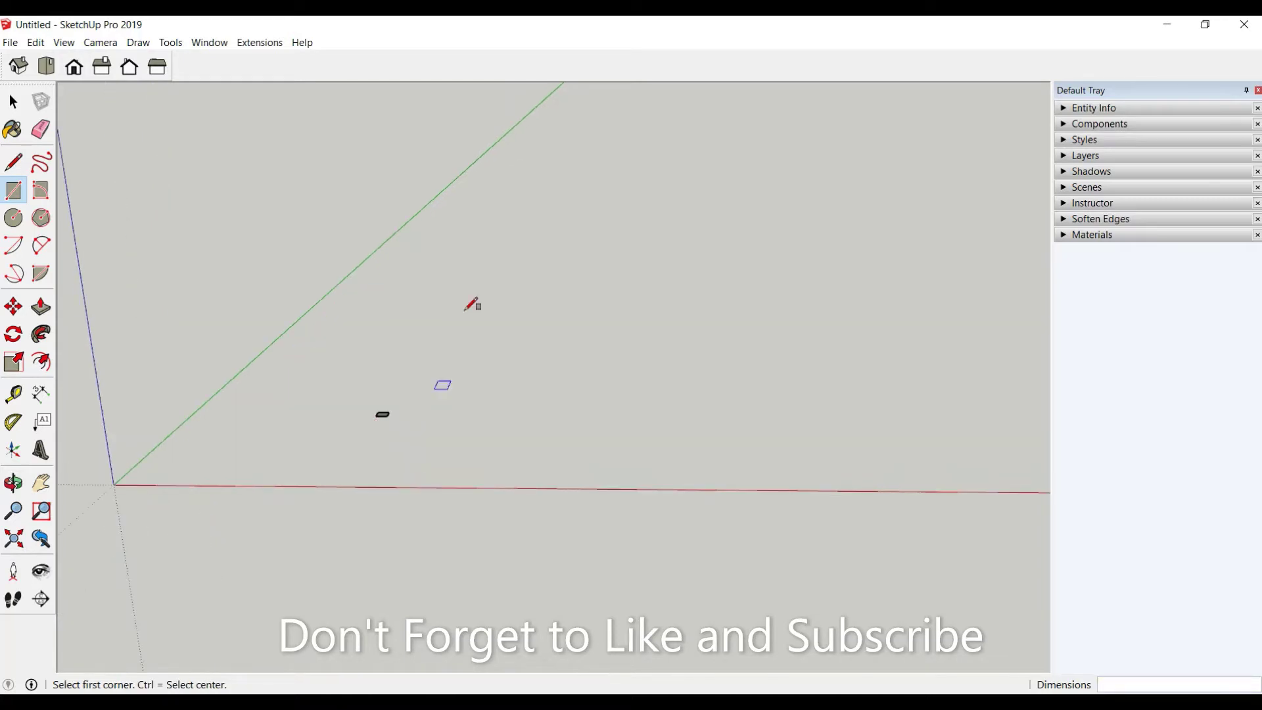
pyautogui.click(41, 334)
pyautogui.click(41, 307)
pyautogui.scroll(2, 361, 403)
pyautogui.scroll(2, 395, 424)
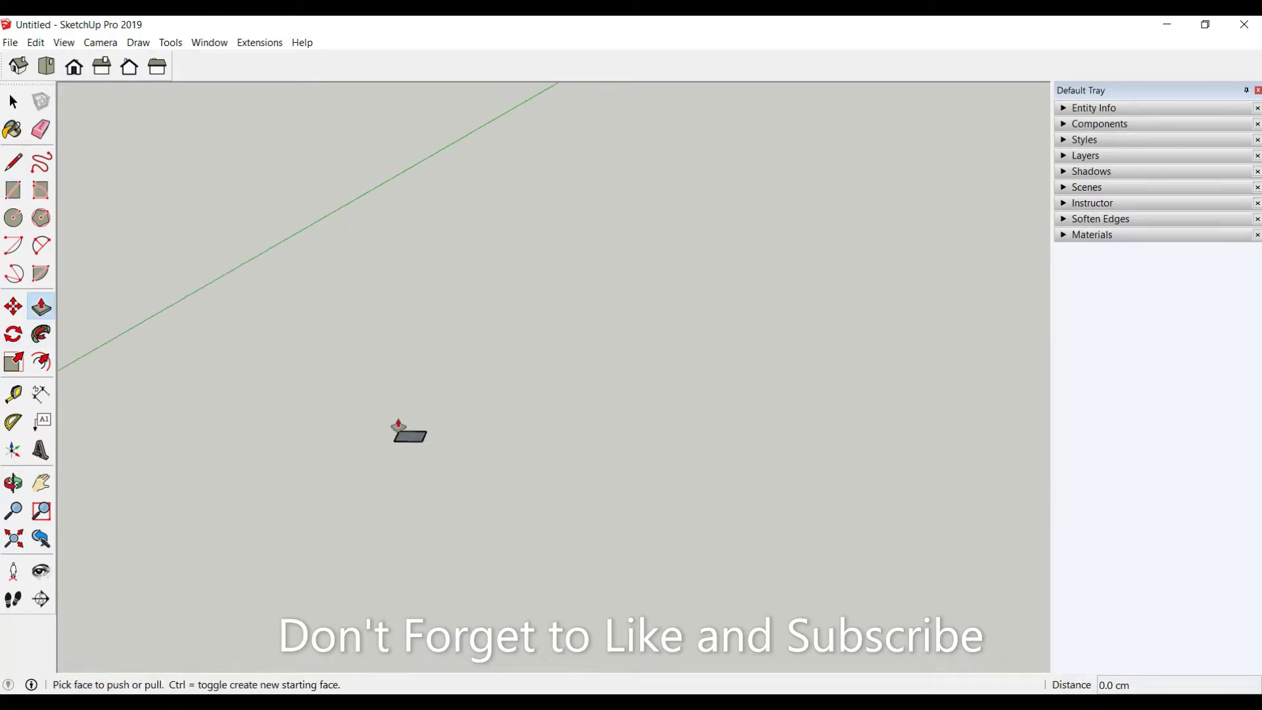
pyautogui.moveTo(420, 441); pyautogui.dragTo(409, 351)
pyautogui.write('90')
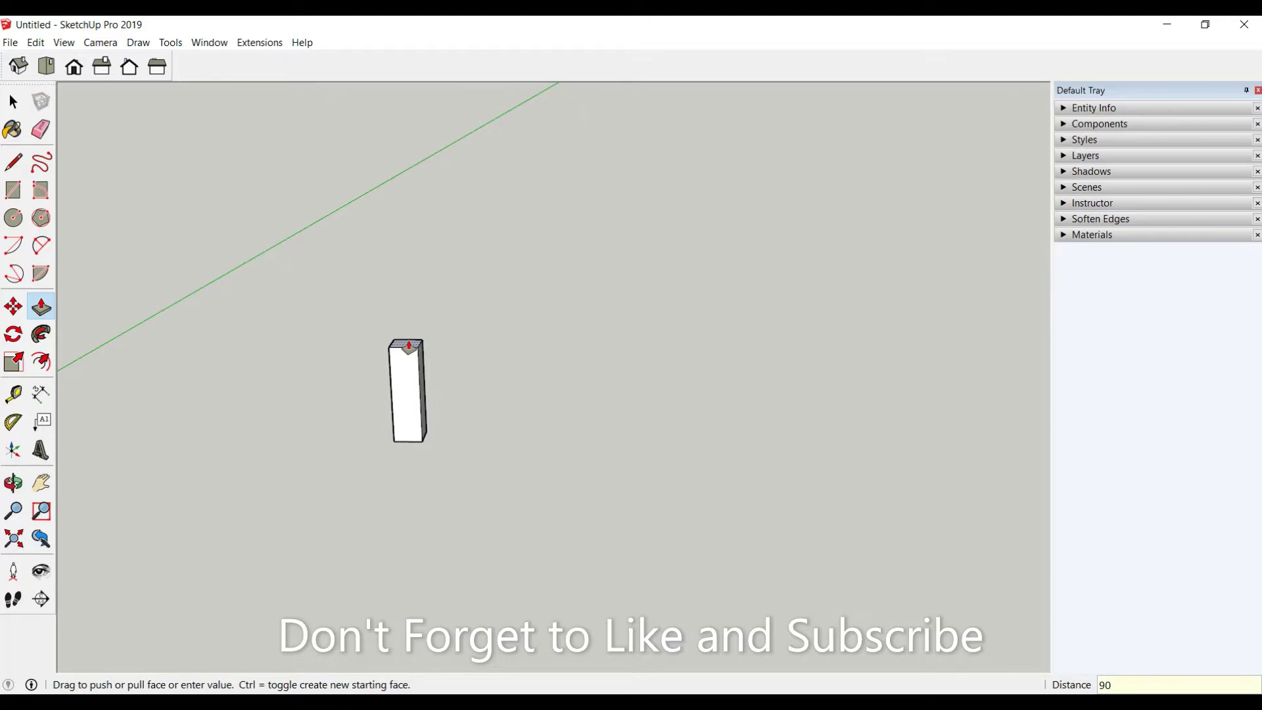
pyautogui.press('Return')
# Select the whole 90 cm leg and make it a group
pyautogui.scroll(-2, 510, 540)
pyautogui.scroll(-2, 489, 472)
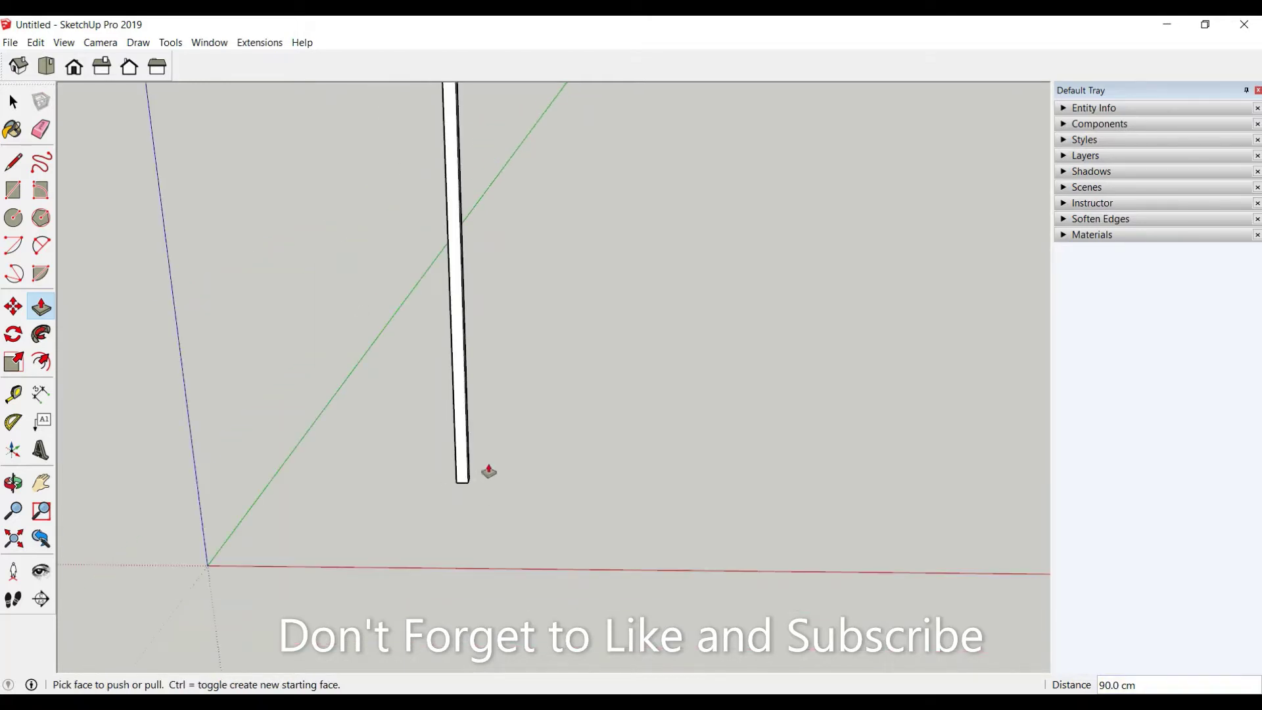
pyautogui.click(14, 102)
pyautogui.moveTo(417, 471); pyautogui.dragTo(486, 386, button='middle')
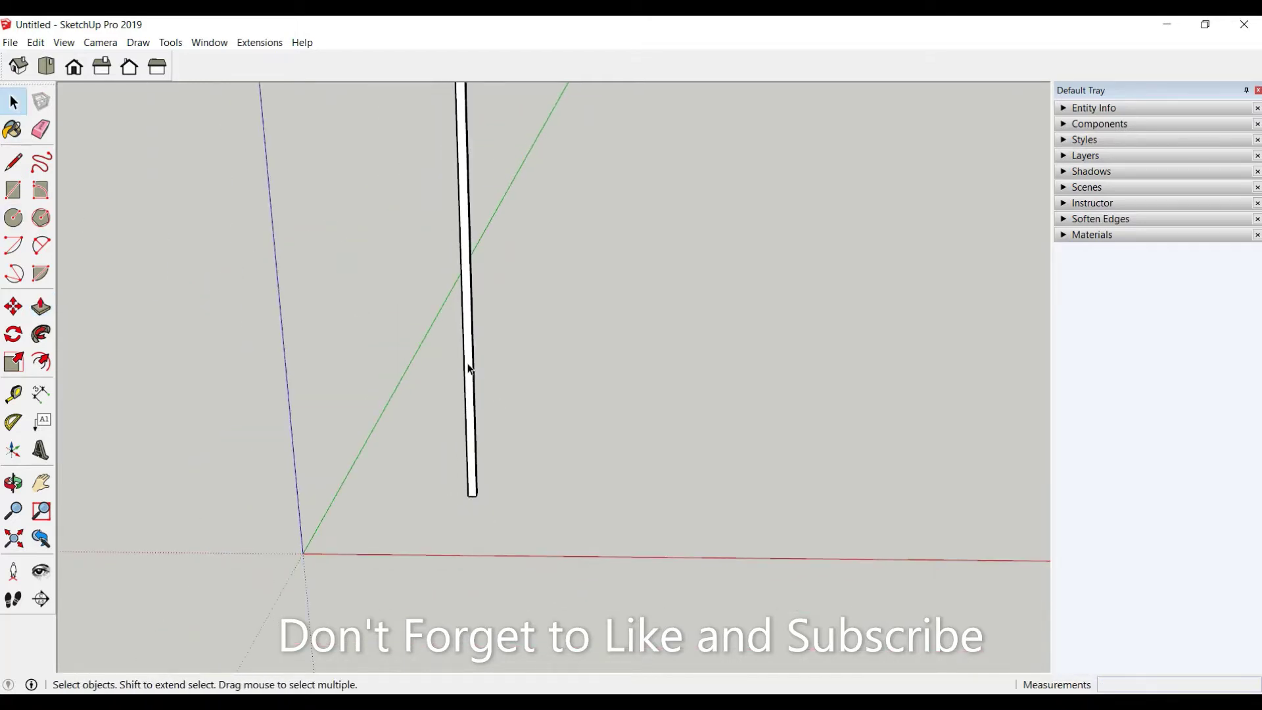
pyautogui.tripleClick(469, 369)
pyautogui.rightClick(470, 370)
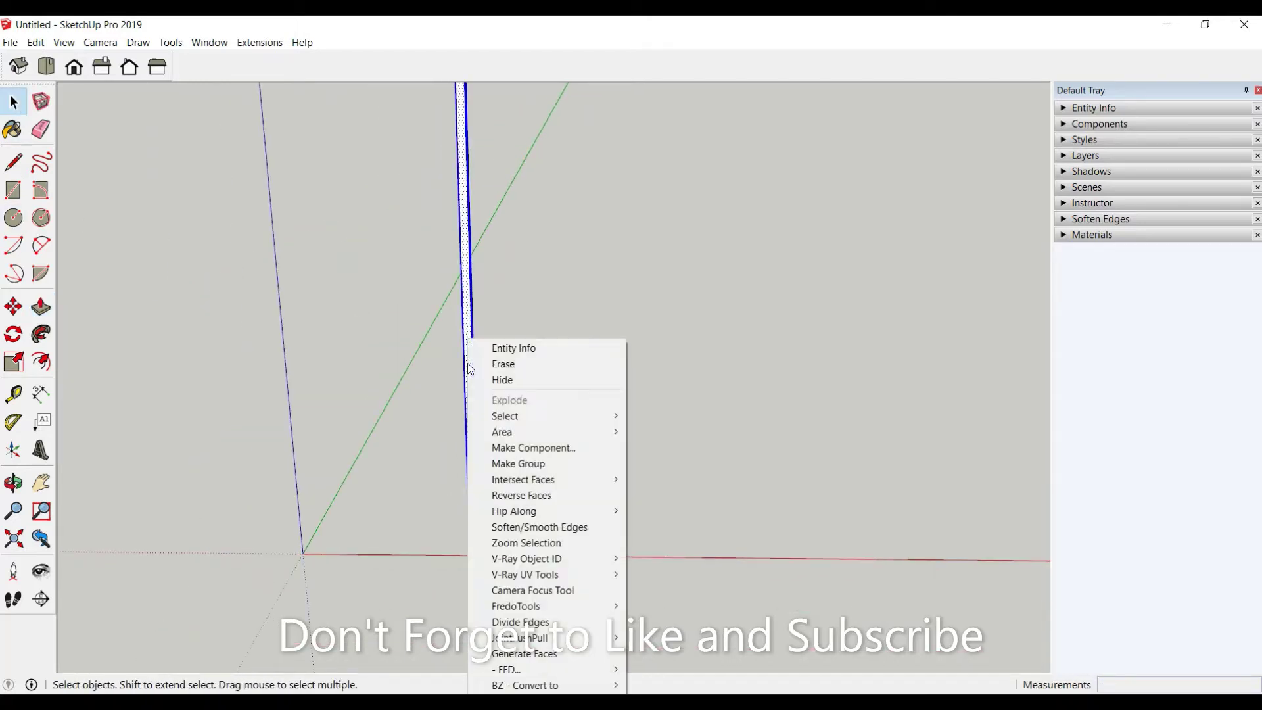
pyautogui.click(518, 463)
pyautogui.moveTo(512, 460)
pyautogui.mouseDown(button='middle')
pyautogui.moveTo(454, 465)
pyautogui.moveTo(670, 487)
pyautogui.moveTo(690, 468)
pyautogui.mouseUp(button='middle')
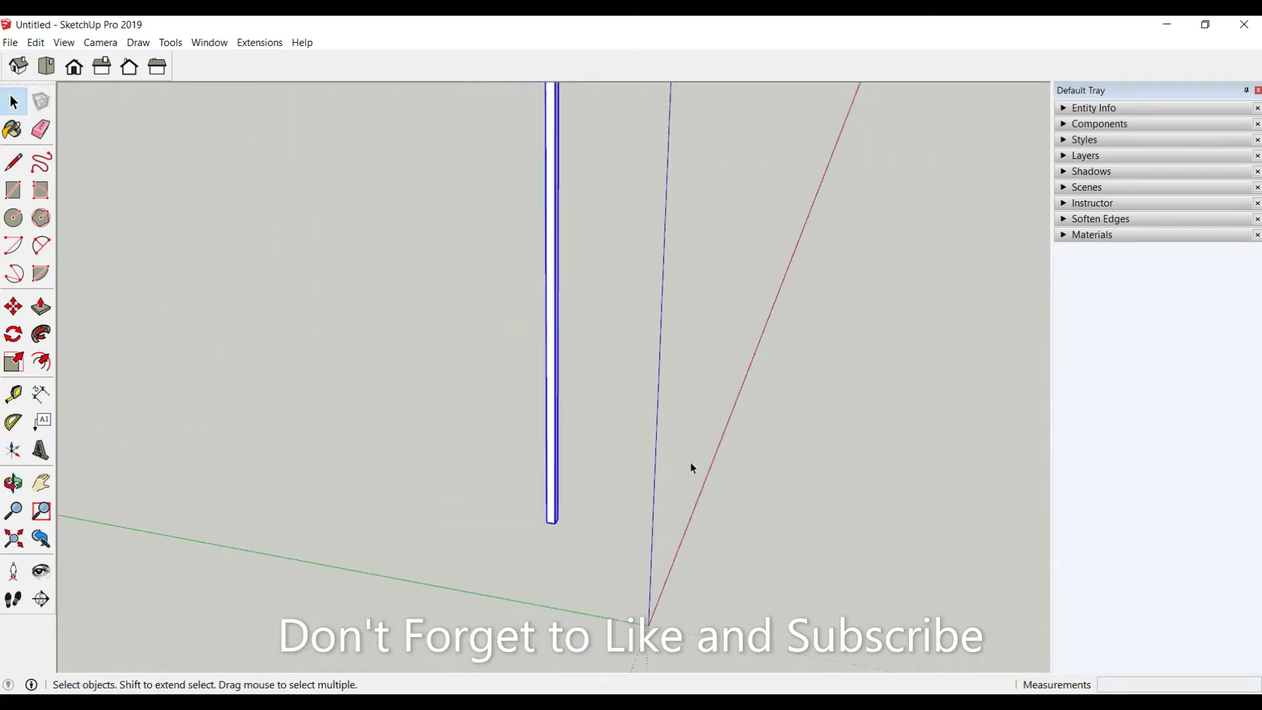
# Copy the grouped leg 45 cm along the green axis
pyautogui.click(13, 306)
pyautogui.moveTo(276, 414); pyautogui.dragTo(490, 464, button='middle')
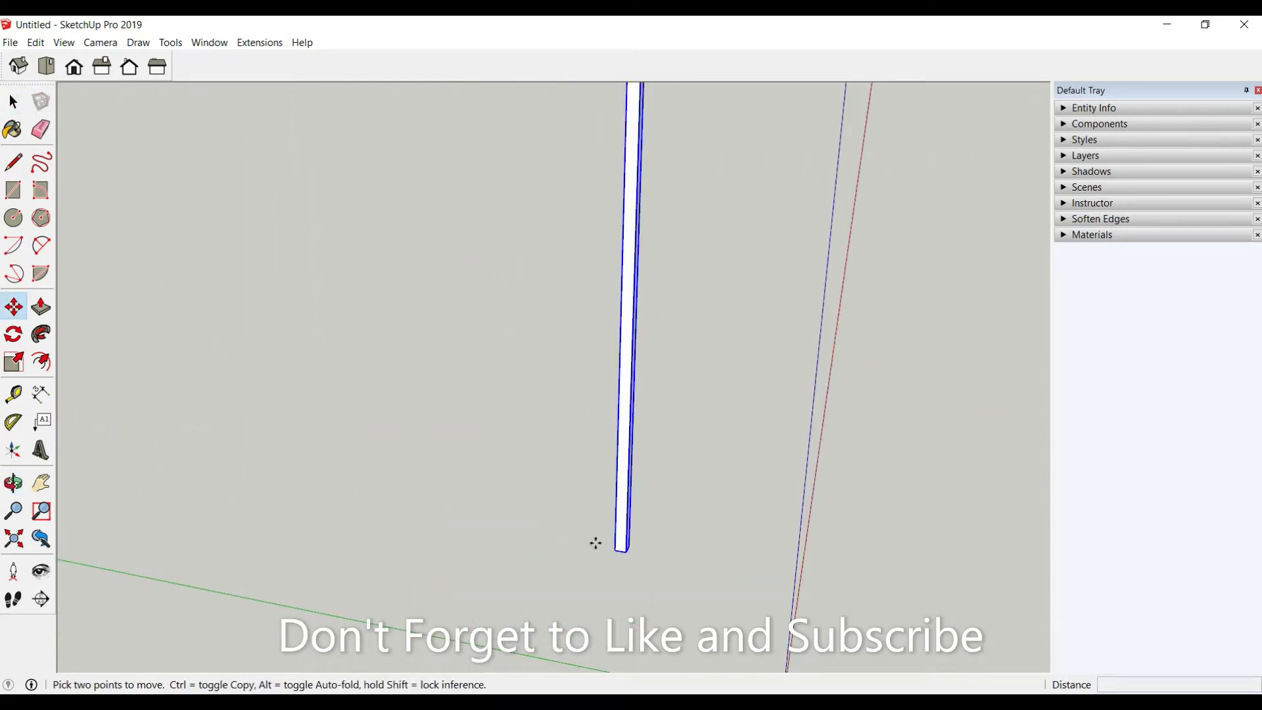
pyautogui.click(615, 553)
pyautogui.press('ctrl')
pyautogui.write('45')
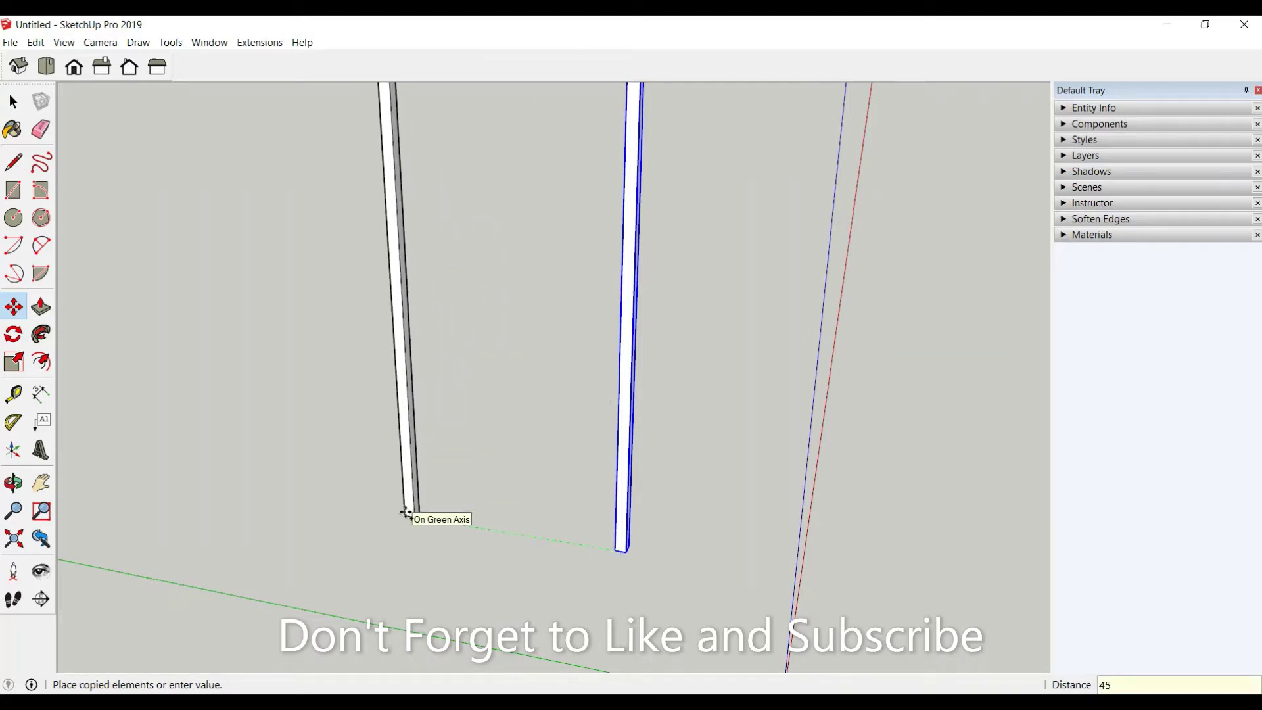
pyautogui.press('Return')
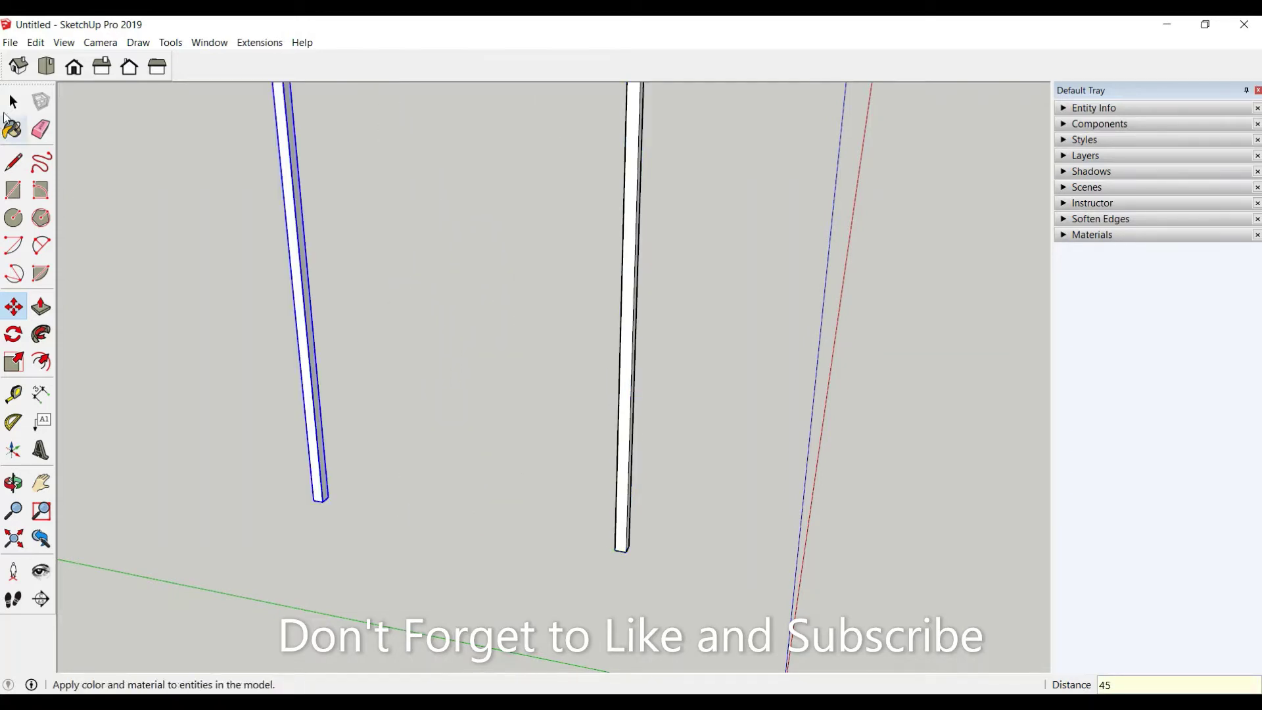
# Select both legs and copy them along the red axis, making four legs
pyautogui.click(14, 103)
pyautogui.moveTo(536, 456); pyautogui.dragTo(454, 462, button='middle')
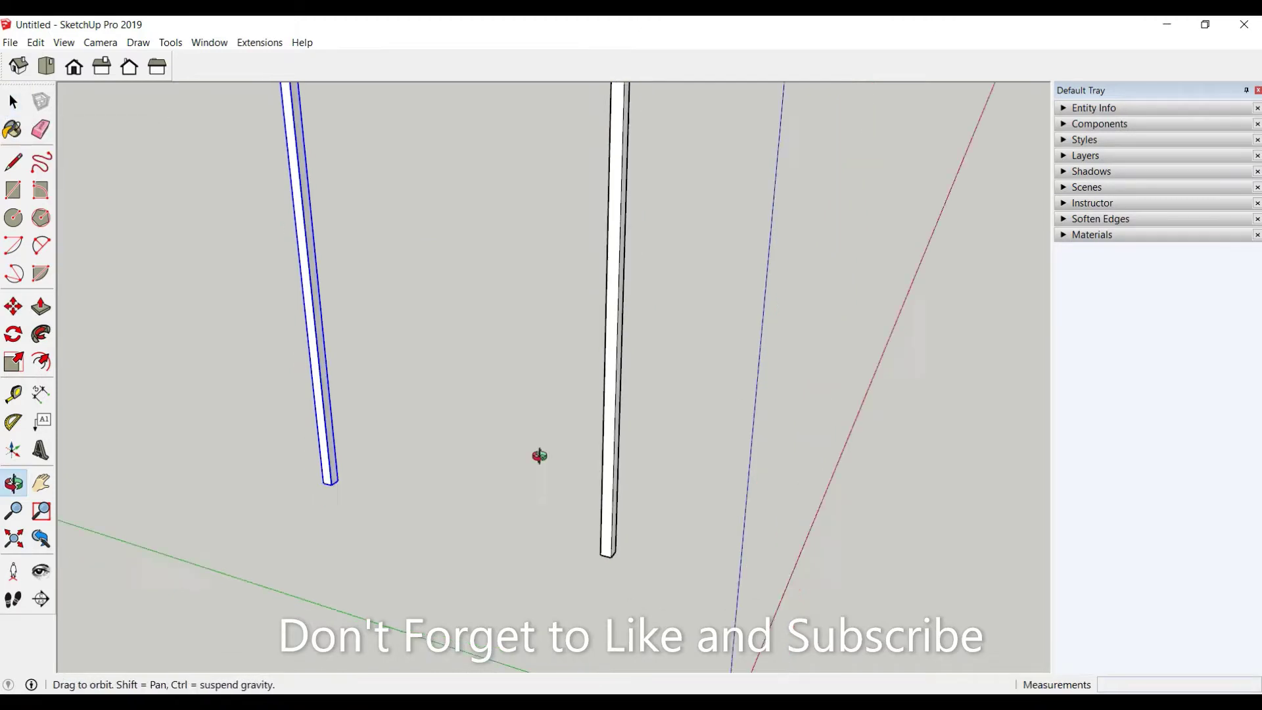
pyautogui.keyDown('shift'); pyautogui.click(464, 464); pyautogui.keyUp('shift')
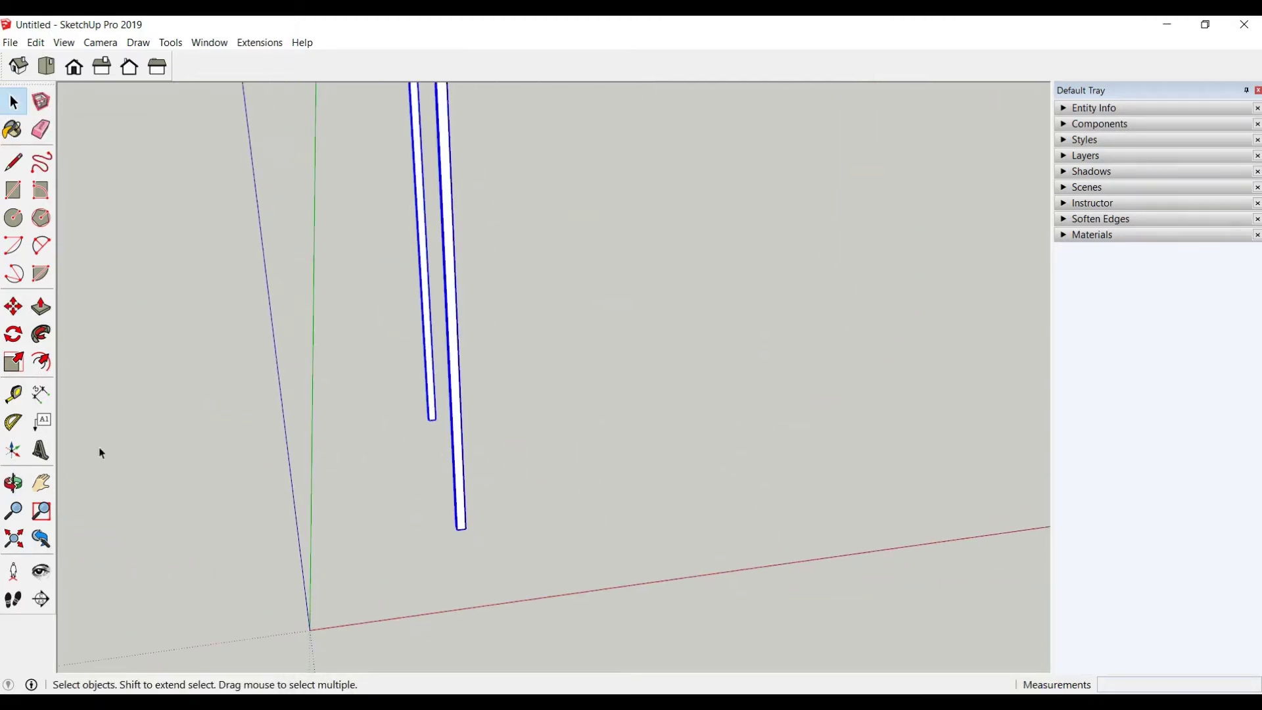
pyautogui.click(13, 307)
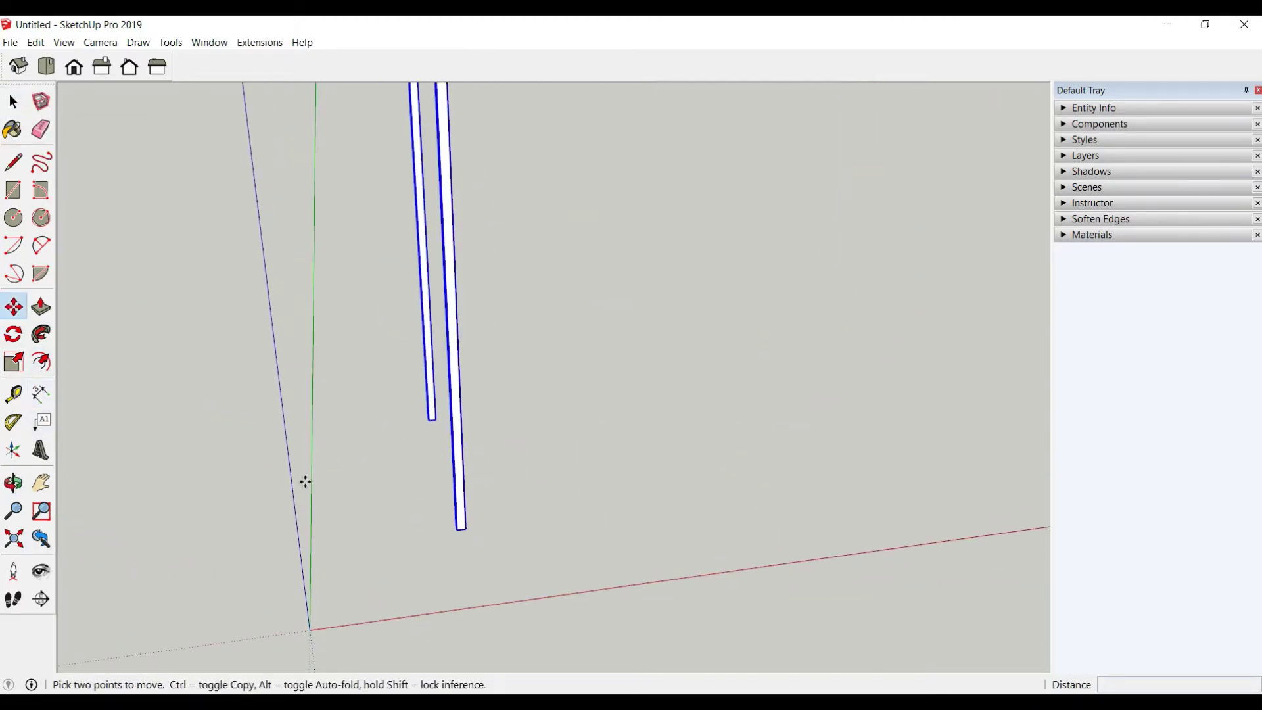
pyautogui.click(413, 583)
pyautogui.press('ctrl')
pyautogui.write('80')
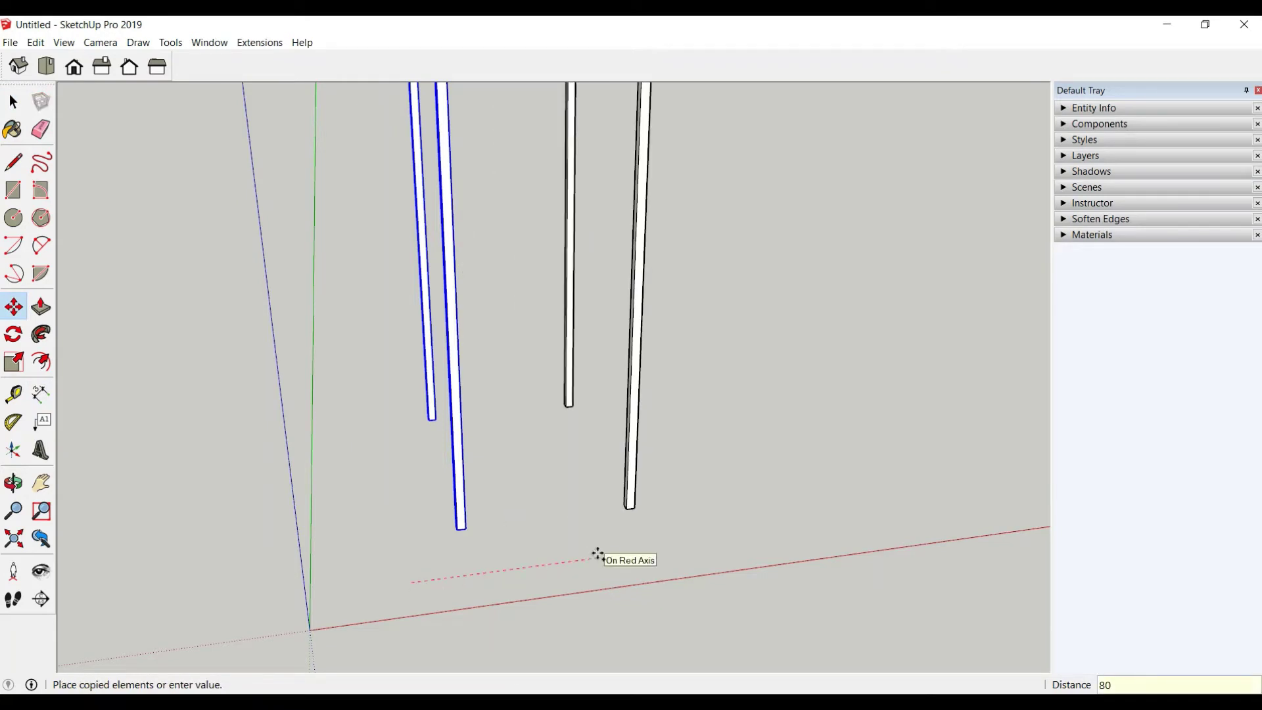
pyautogui.press('Return')
pyautogui.scroll(5, 846, 459)
# Place a Tape Measure guide and draw a 1.5 by 1.5 square on the leg there
pyautogui.press('t')
pyautogui.click(842, 468)
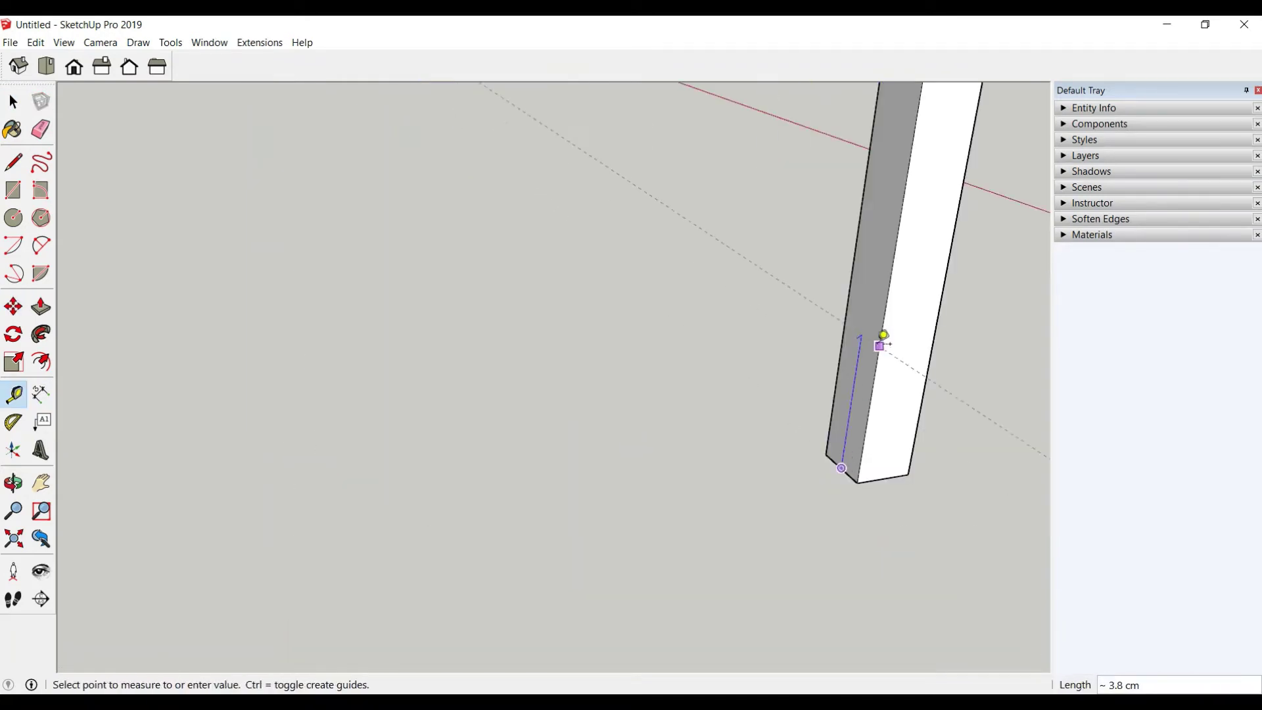
pyautogui.scroll(-2, 881, 454)
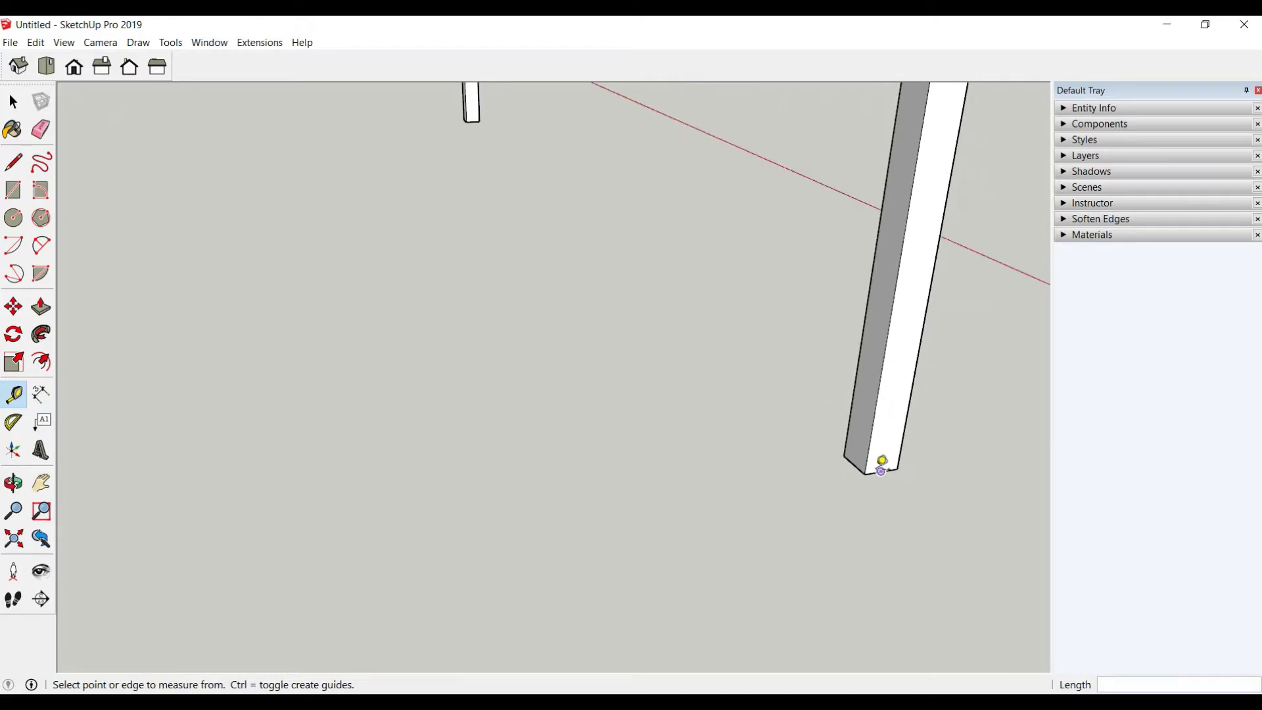
pyautogui.scroll(-2, 881, 453)
pyautogui.scroll(-2, 868, 447)
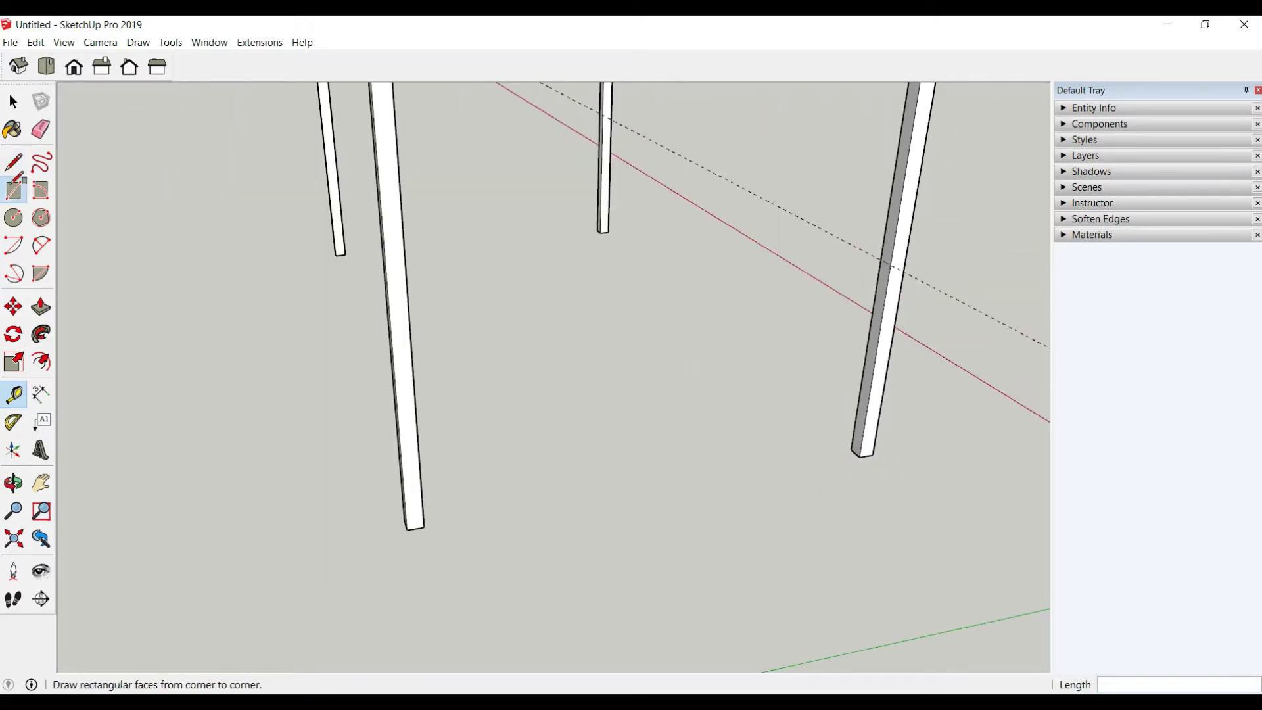
pyautogui.click(13, 190)
pyautogui.scroll(1, 825, 225)
pyautogui.scroll(1, 945, 280)
pyautogui.click(927, 278)
pyautogui.write('1.5,1.5')
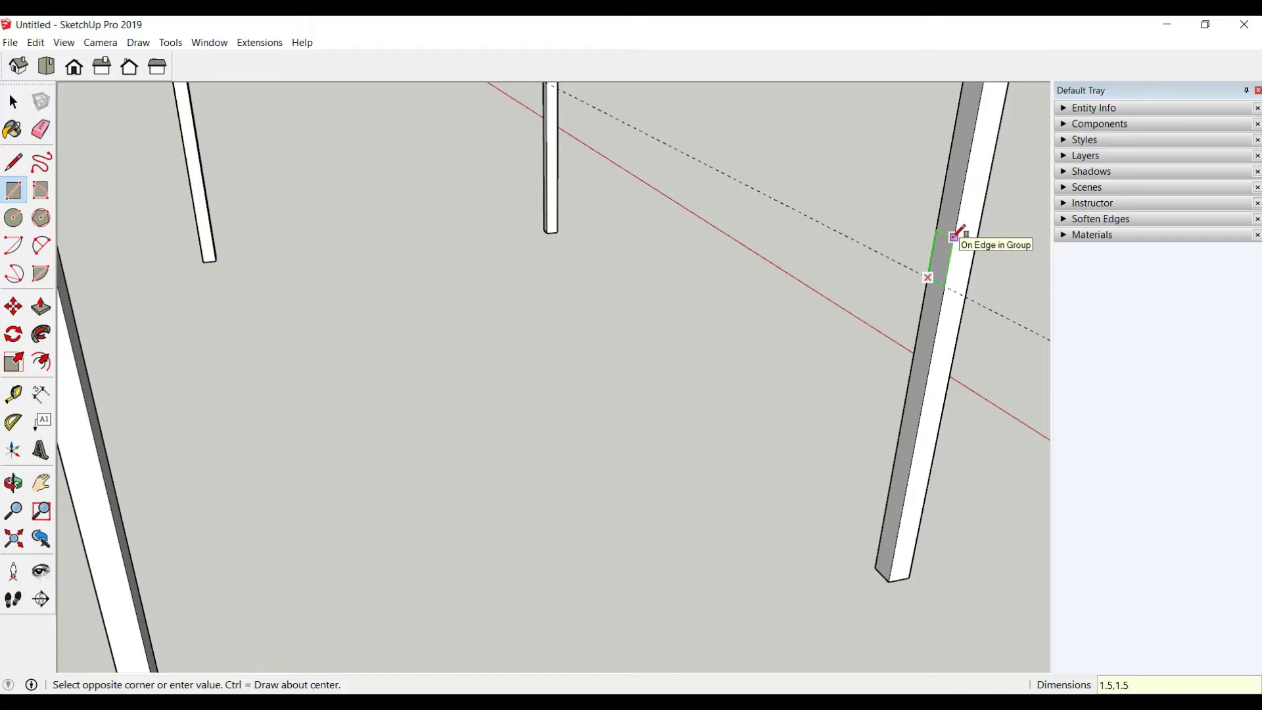
pyautogui.click(957, 234)
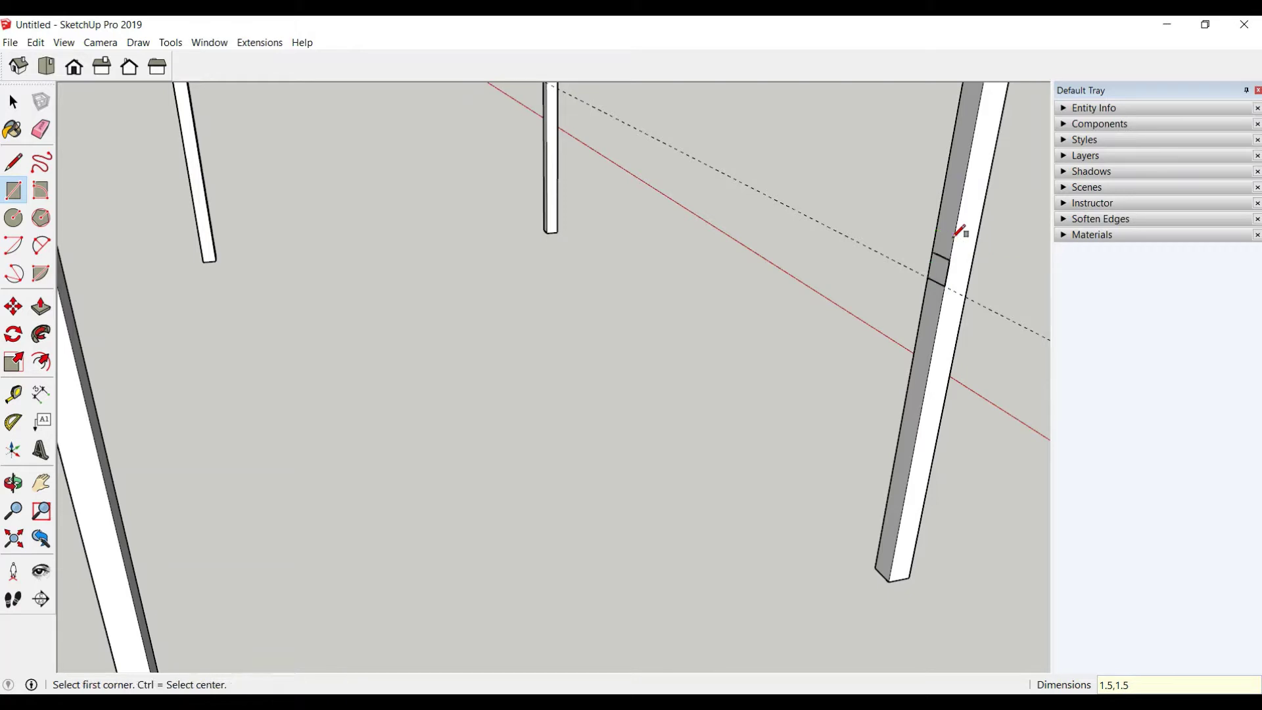
# Push the small square across to the opposite leg to form a crossbar
pyautogui.click(41, 306)
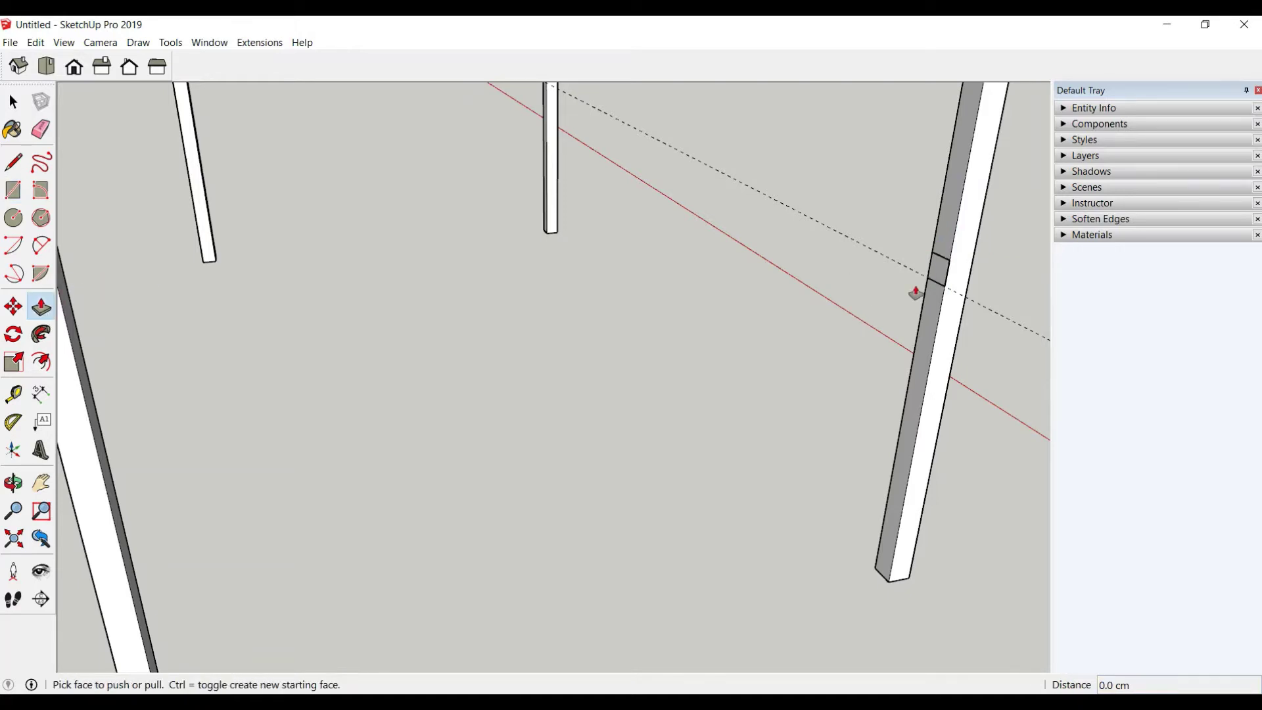
pyautogui.click(937, 276)
pyautogui.scroll(-2, 657, 329)
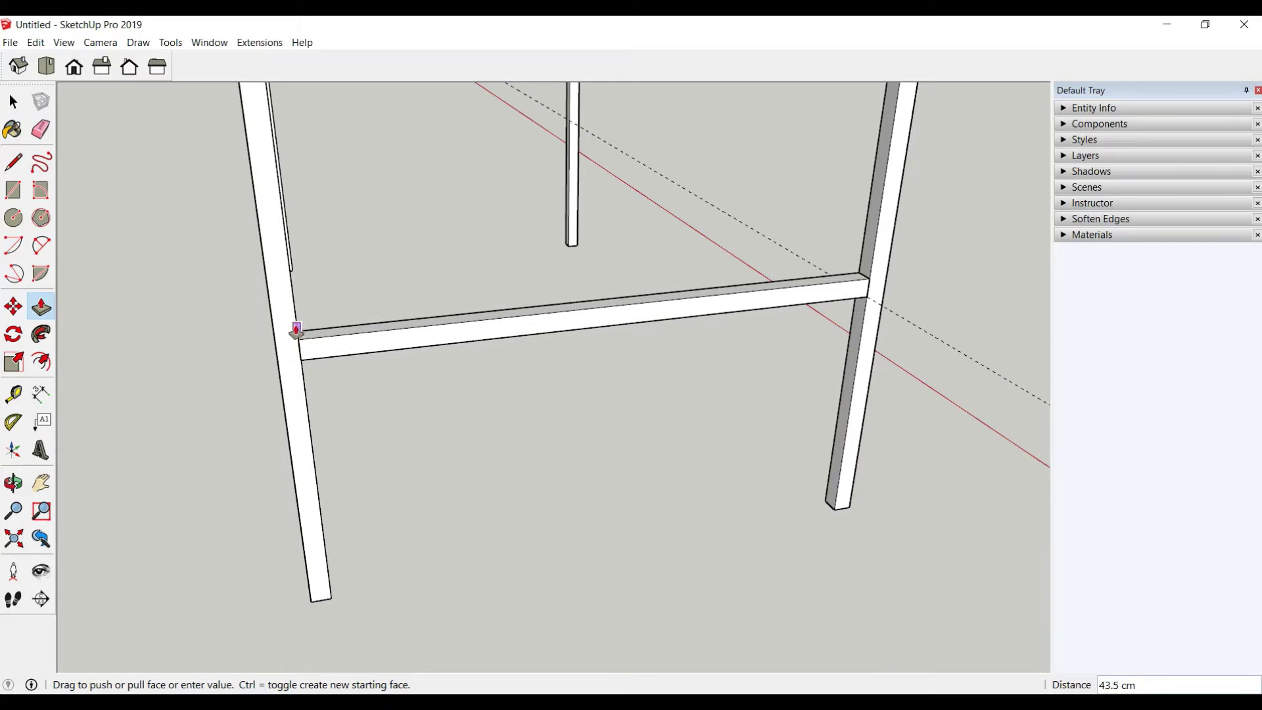
pyautogui.click(297, 329)
pyautogui.click(13, 102)
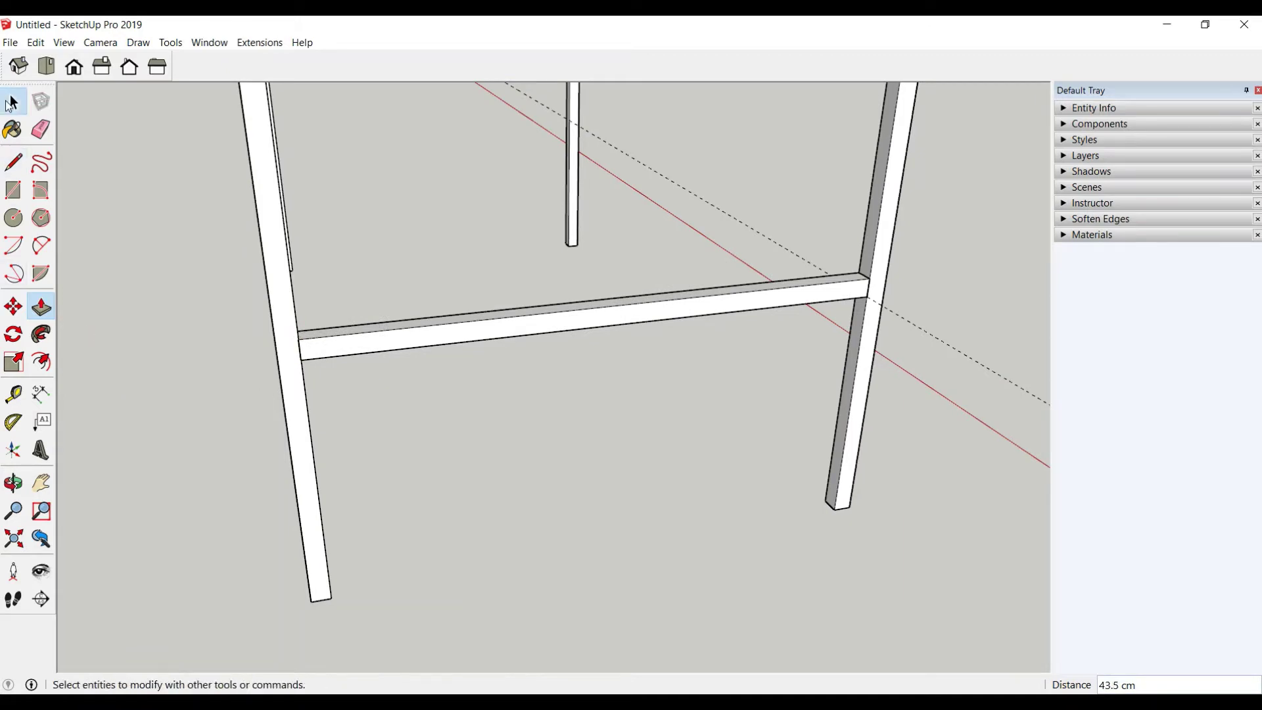
# Group the new crossbar
pyautogui.tripleClick(489, 334)
pyautogui.rightClick(489, 334)
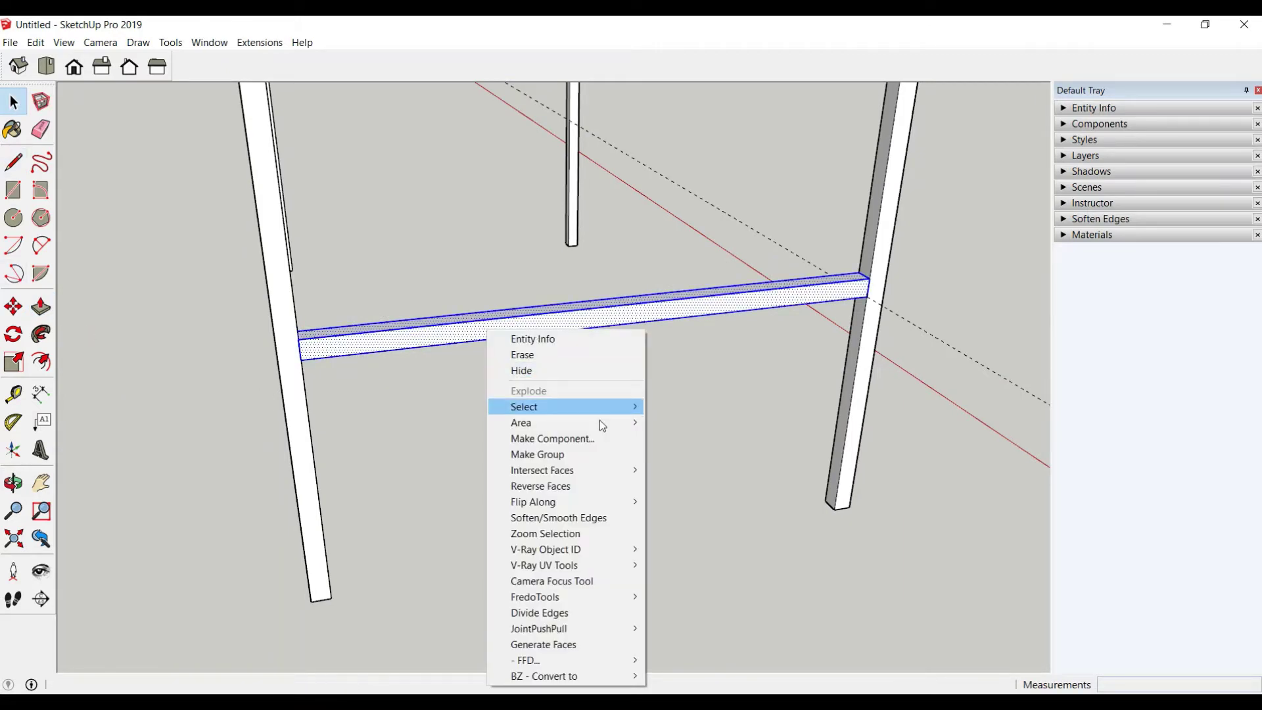
pyautogui.click(586, 460)
pyautogui.moveTo(728, 462)
pyautogui.mouseDown(button='middle')
pyautogui.moveTo(459, 447)
pyautogui.moveTo(606, 445)
pyautogui.moveTo(132, 437)
pyautogui.mouseUp(button='middle')
# Copy the crossbar across to span the other pair of legs
pyautogui.press('m')
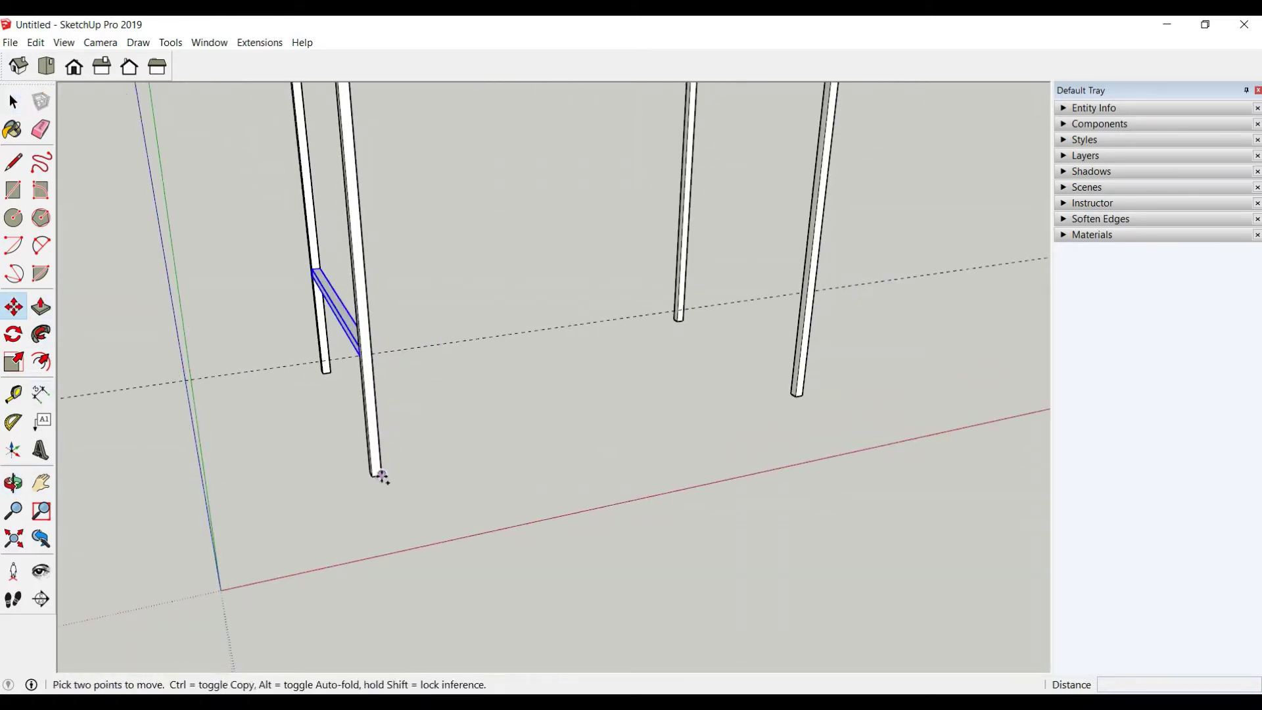
pyautogui.click(382, 475)
pyautogui.press('ctrl')
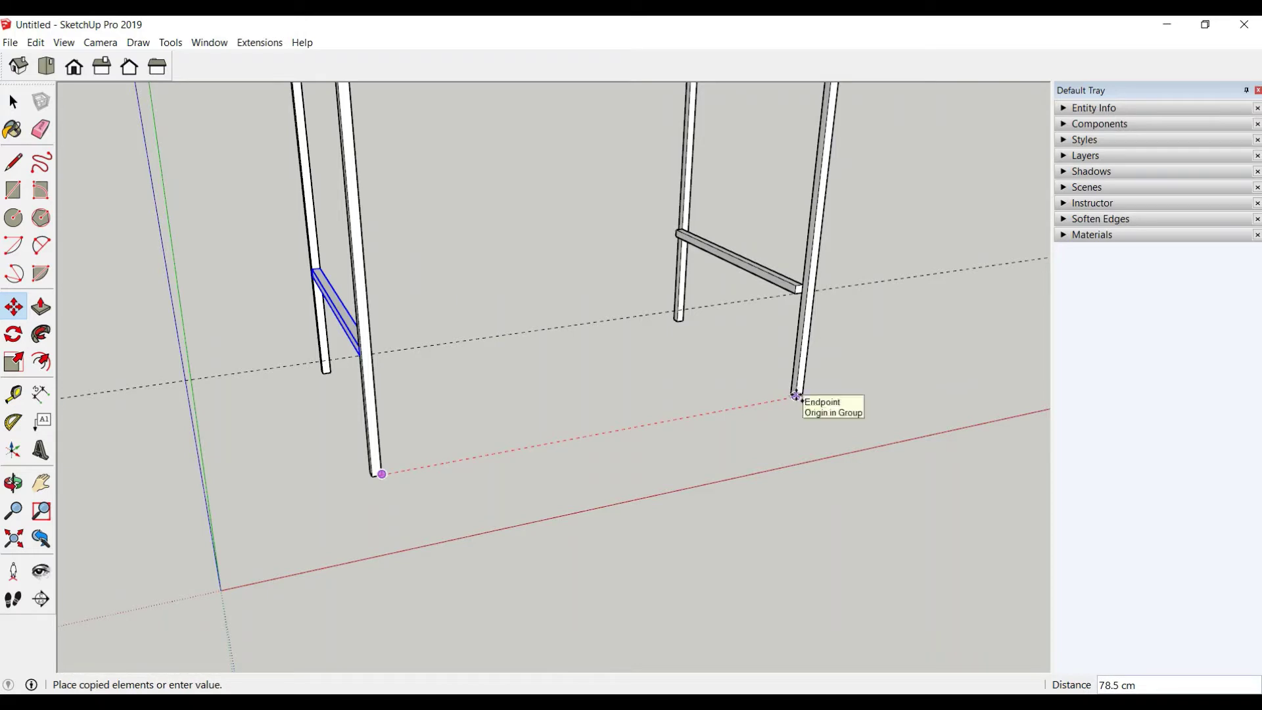
pyautogui.click(796, 397)
pyautogui.moveTo(742, 457); pyautogui.dragTo(666, 359, button='middle')
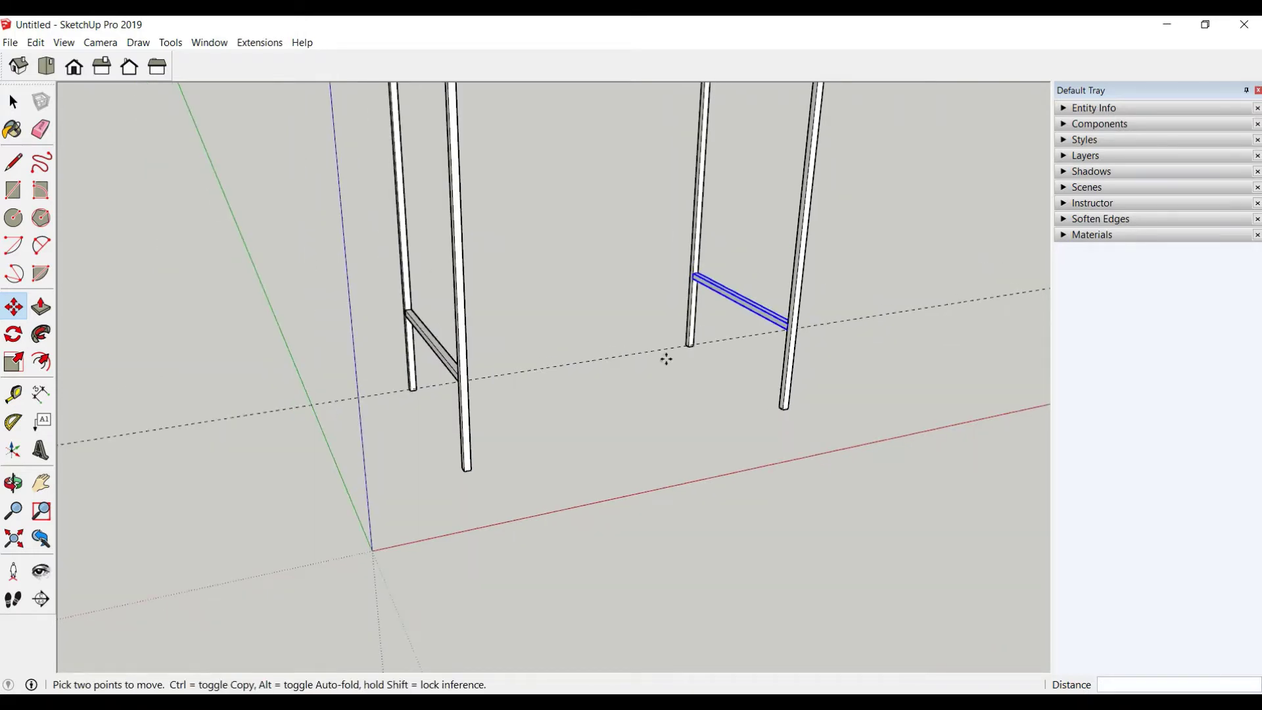
pyautogui.scroll(3, 666, 359)
# Draw a square profile on the end of the front beam position
pyautogui.click(13, 190)
pyautogui.scroll(2, 913, 309)
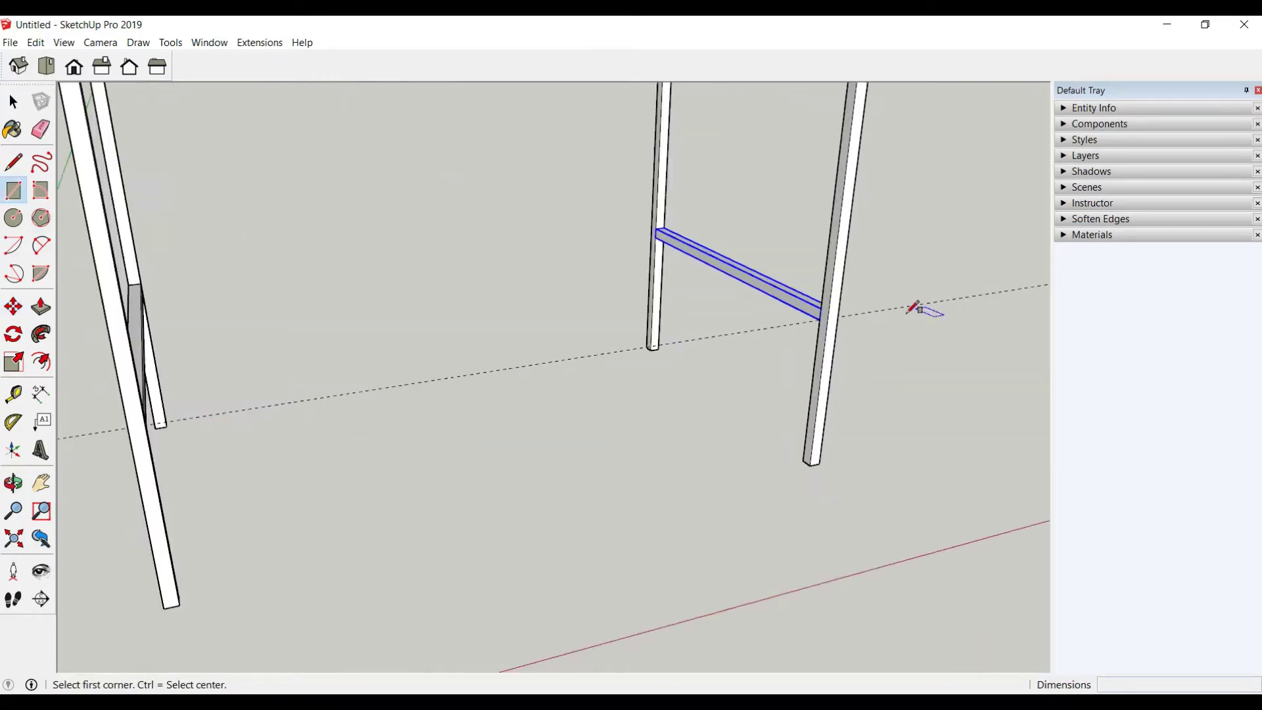
pyautogui.scroll(2, 830, 303)
pyautogui.scroll(2, 815, 315)
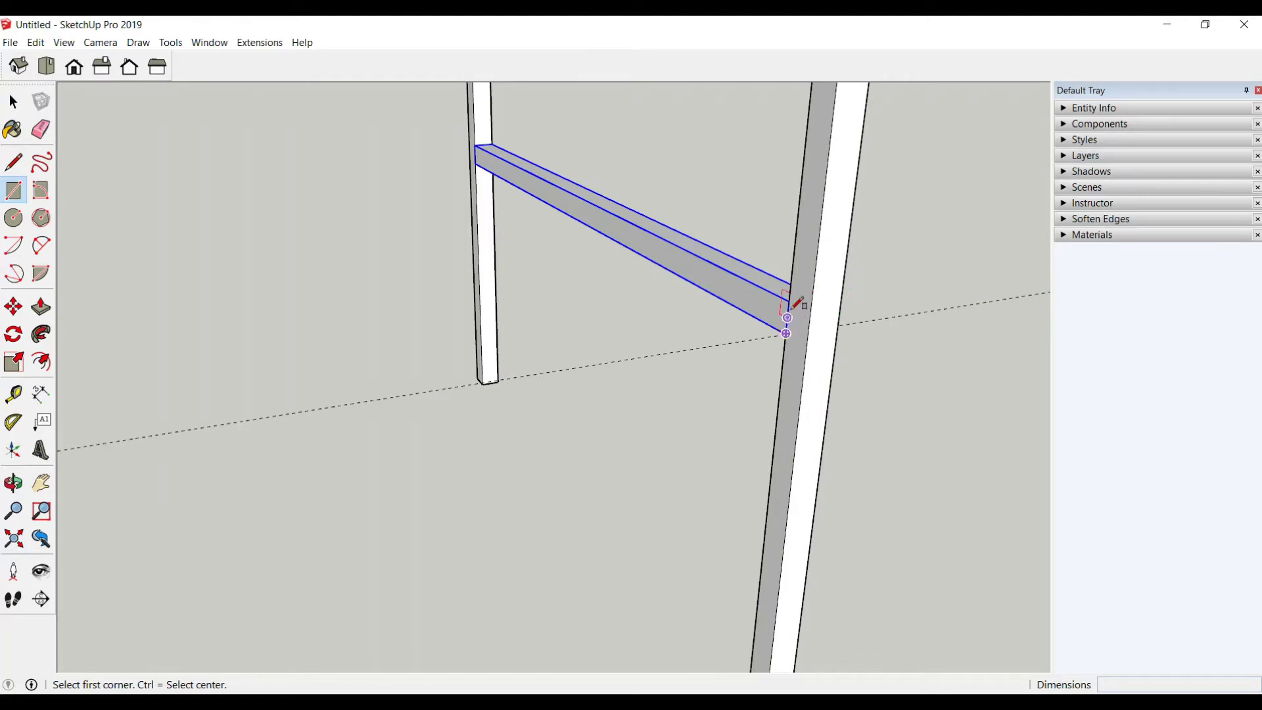
pyautogui.click(790, 301)
pyautogui.write('1.5,1.5')
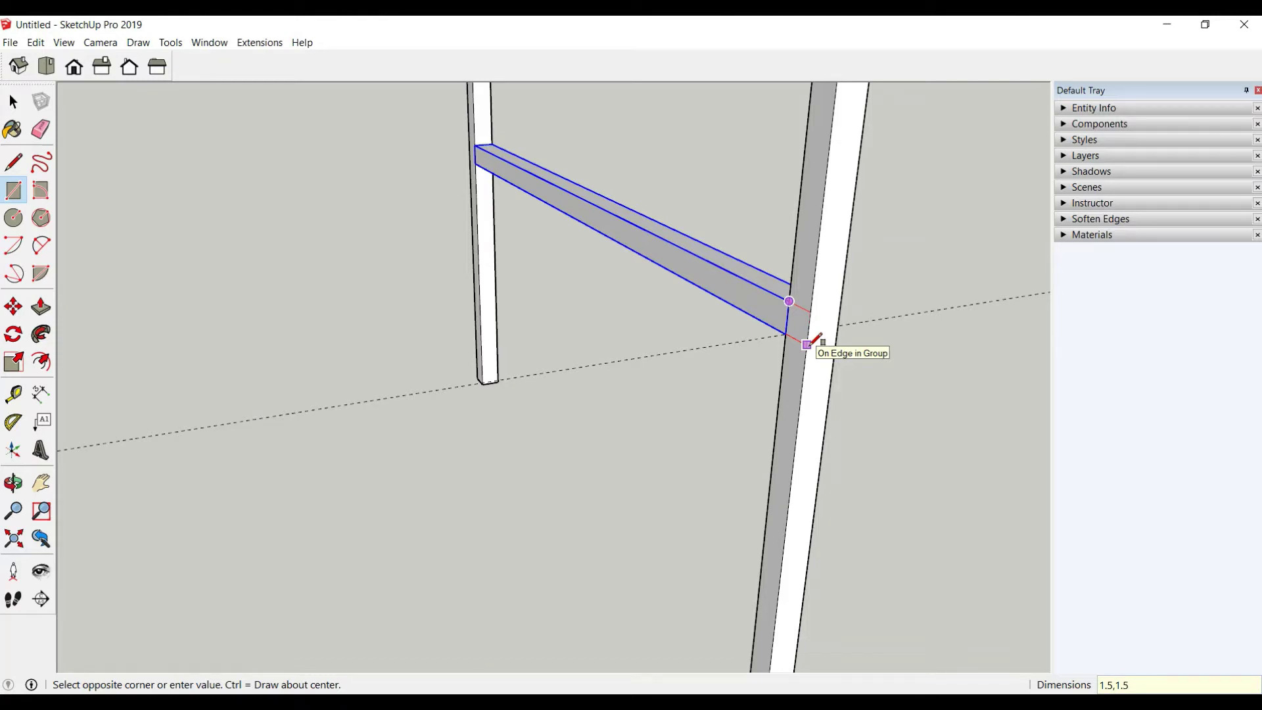
pyautogui.click(807, 344)
# Pull the profile 78.5 cm to the left leg as the front beam
pyautogui.press('p')
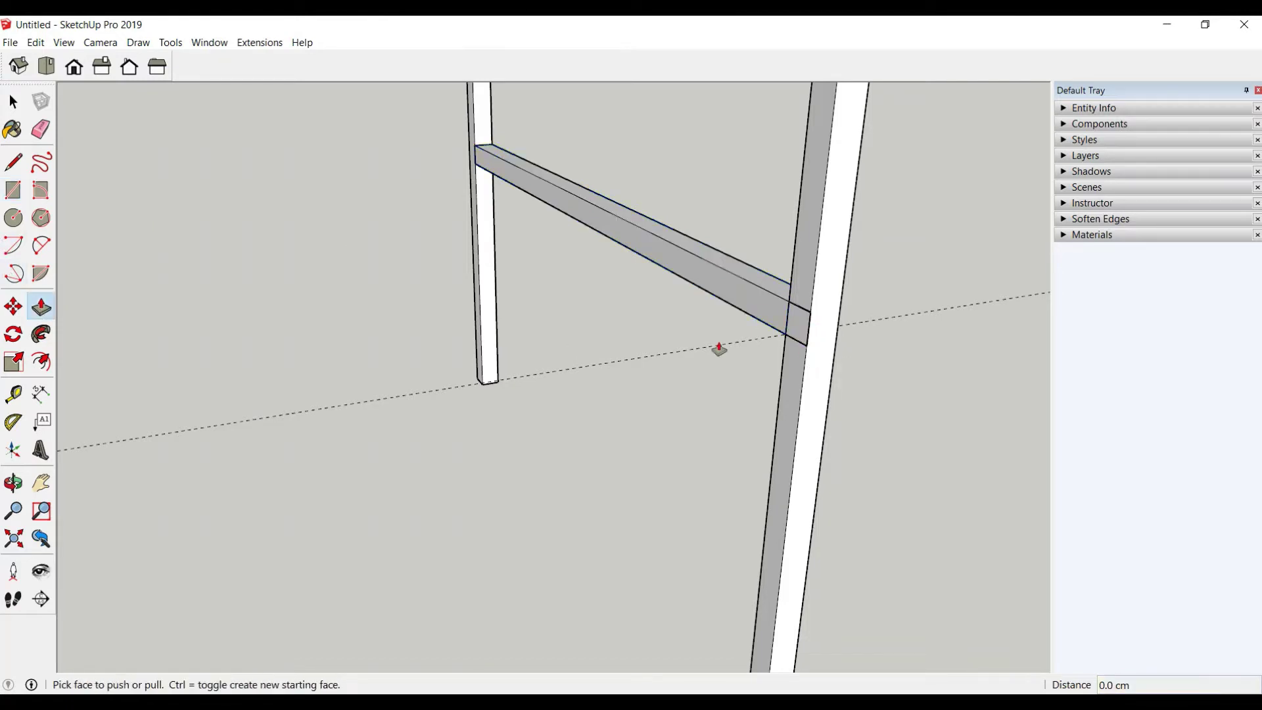
pyautogui.click(798, 327)
pyautogui.scroll(-2, 756, 332)
pyautogui.scroll(-3, 756, 332)
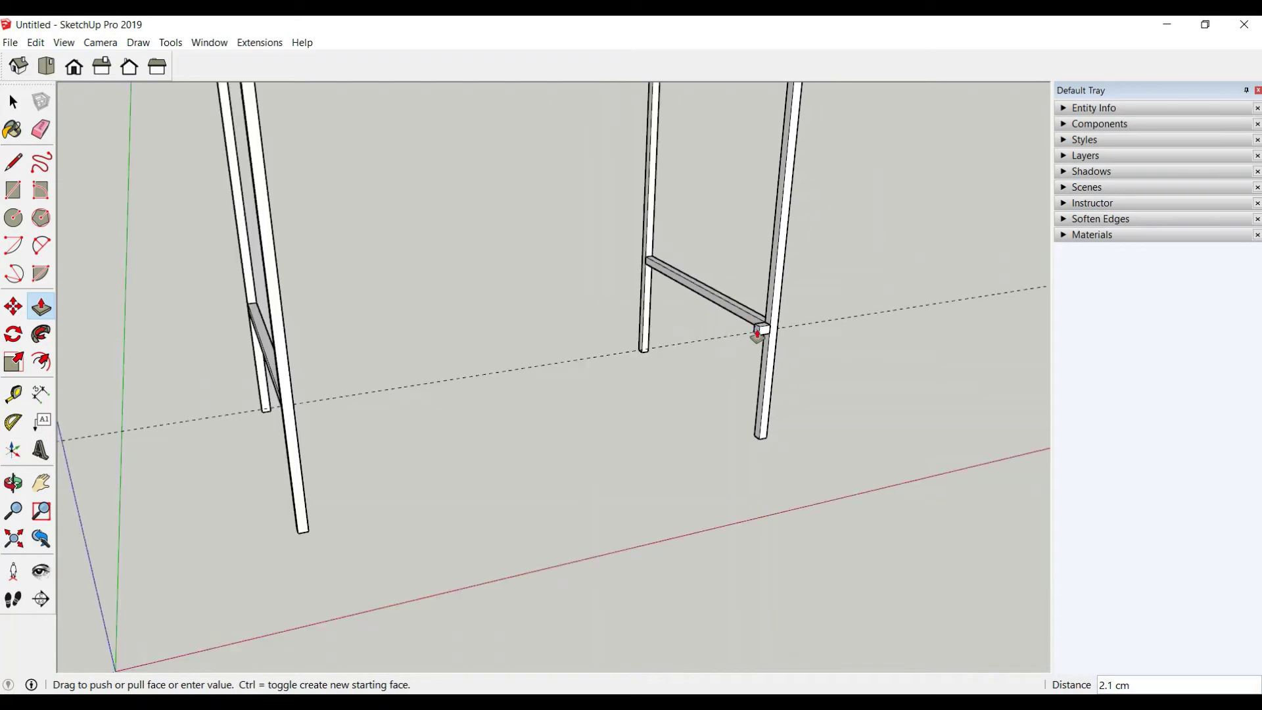
pyautogui.scroll(2, 290, 459)
pyautogui.click(260, 459)
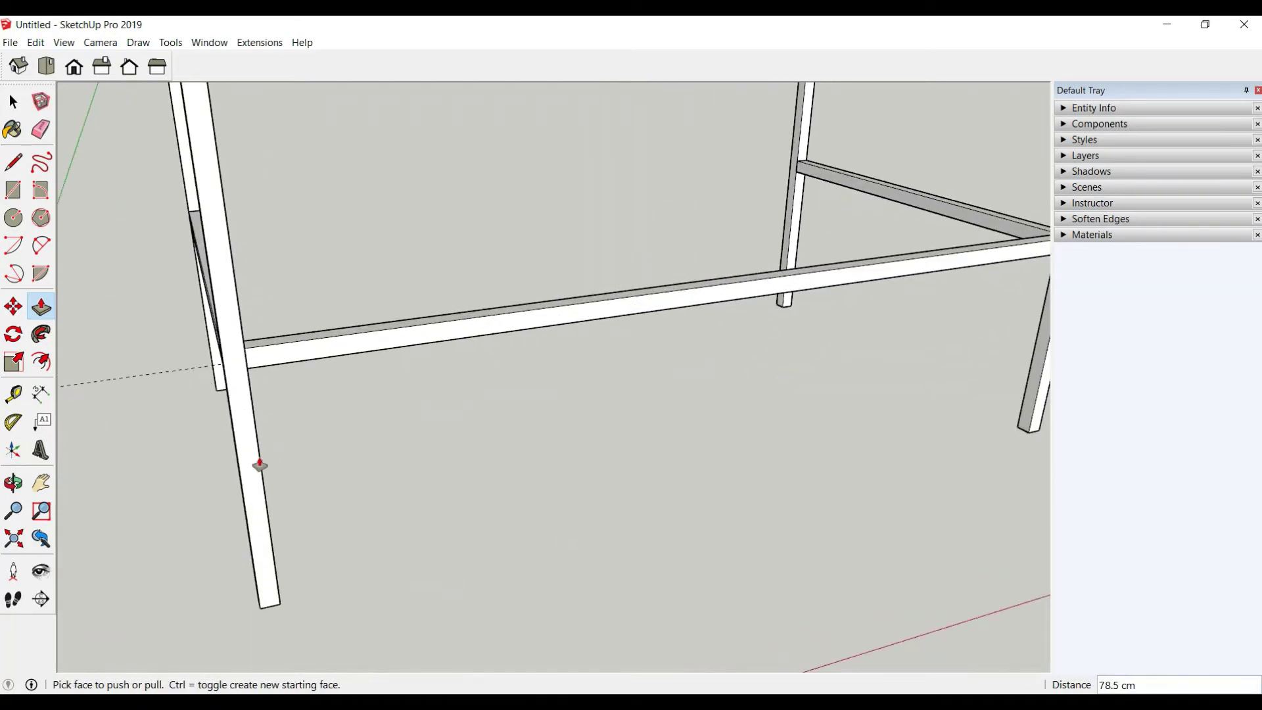
# Make the front beam its own group
pyautogui.click(13, 102)
pyautogui.click(399, 344)
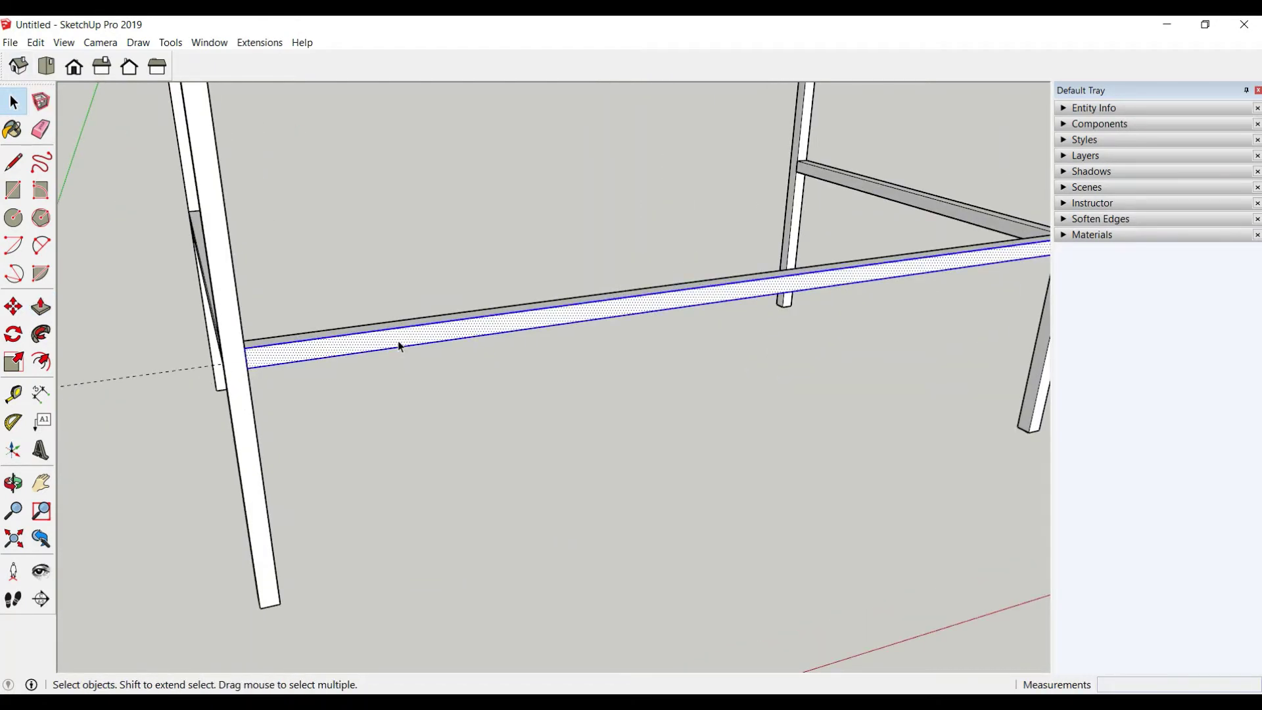
pyautogui.rightClick(399, 343)
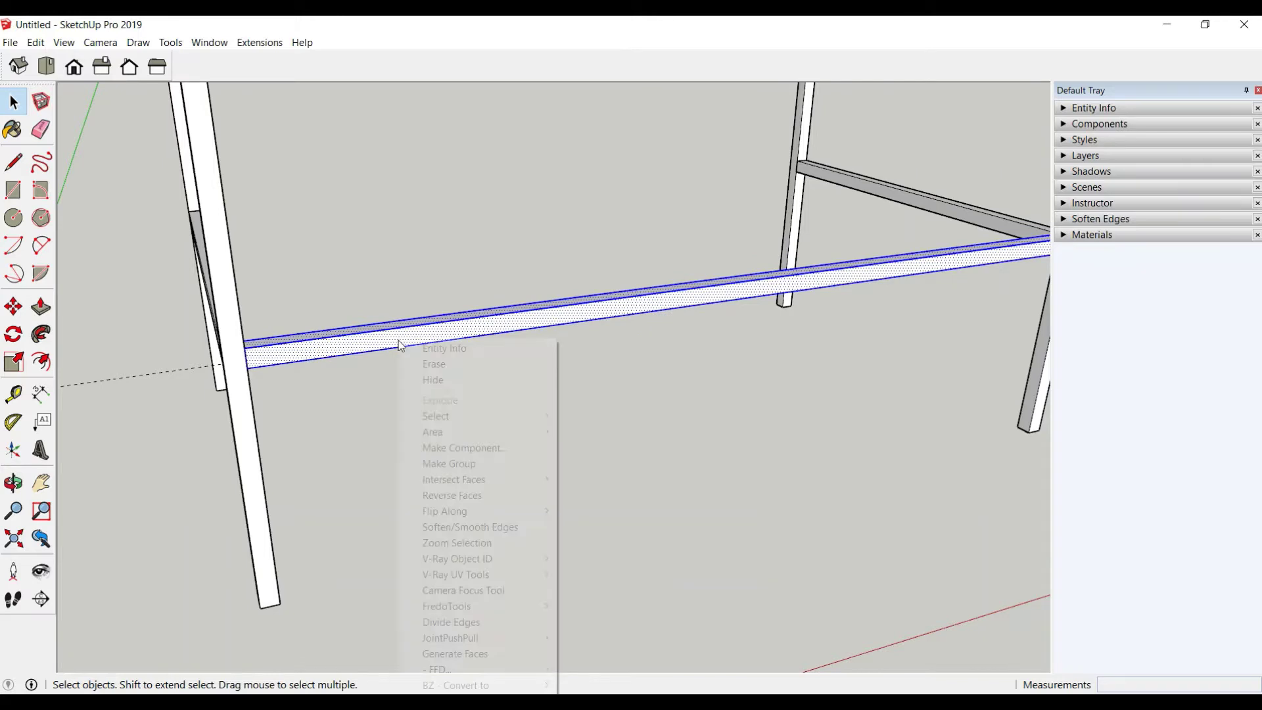
pyautogui.click(479, 464)
pyautogui.scroll(-1, 610, 440)
pyautogui.moveTo(610, 441)
pyautogui.mouseDown(button='middle')
pyautogui.moveTo(535, 403)
pyautogui.moveTo(329, 414)
pyautogui.mouseUp(button='middle')
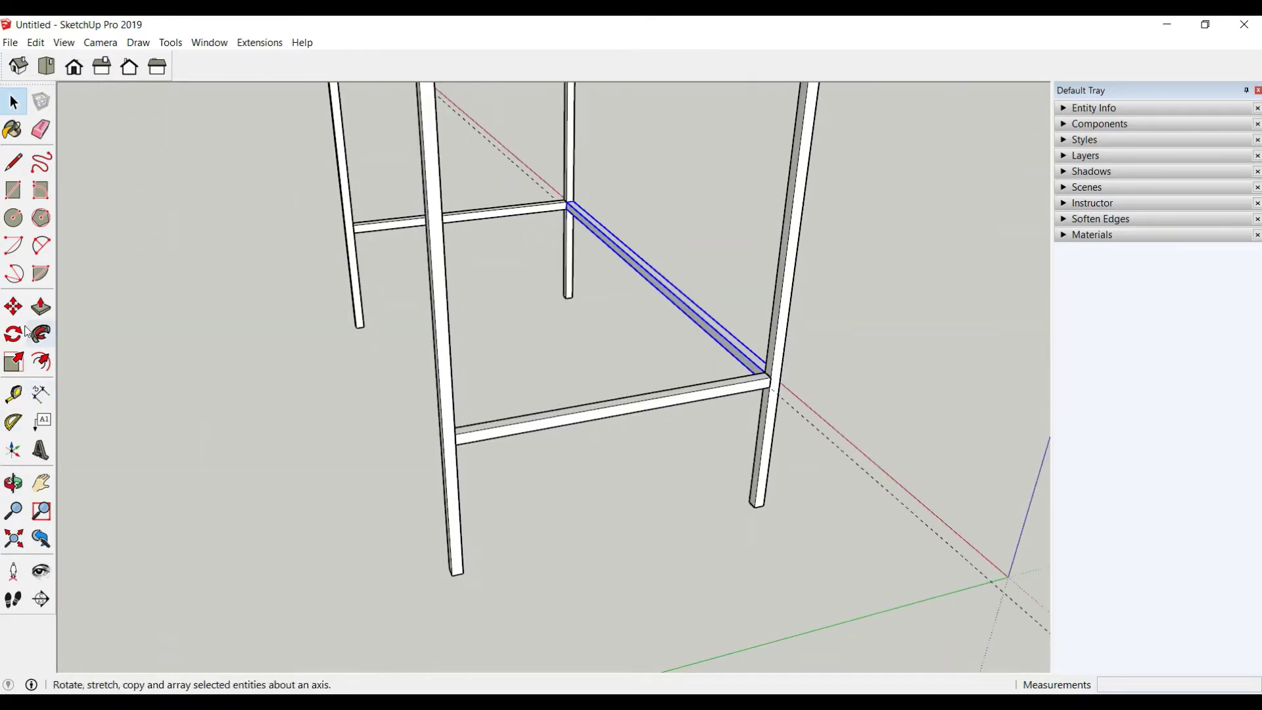
# Copy the side beam 45 cm to the opposite side
pyautogui.click(13, 307)
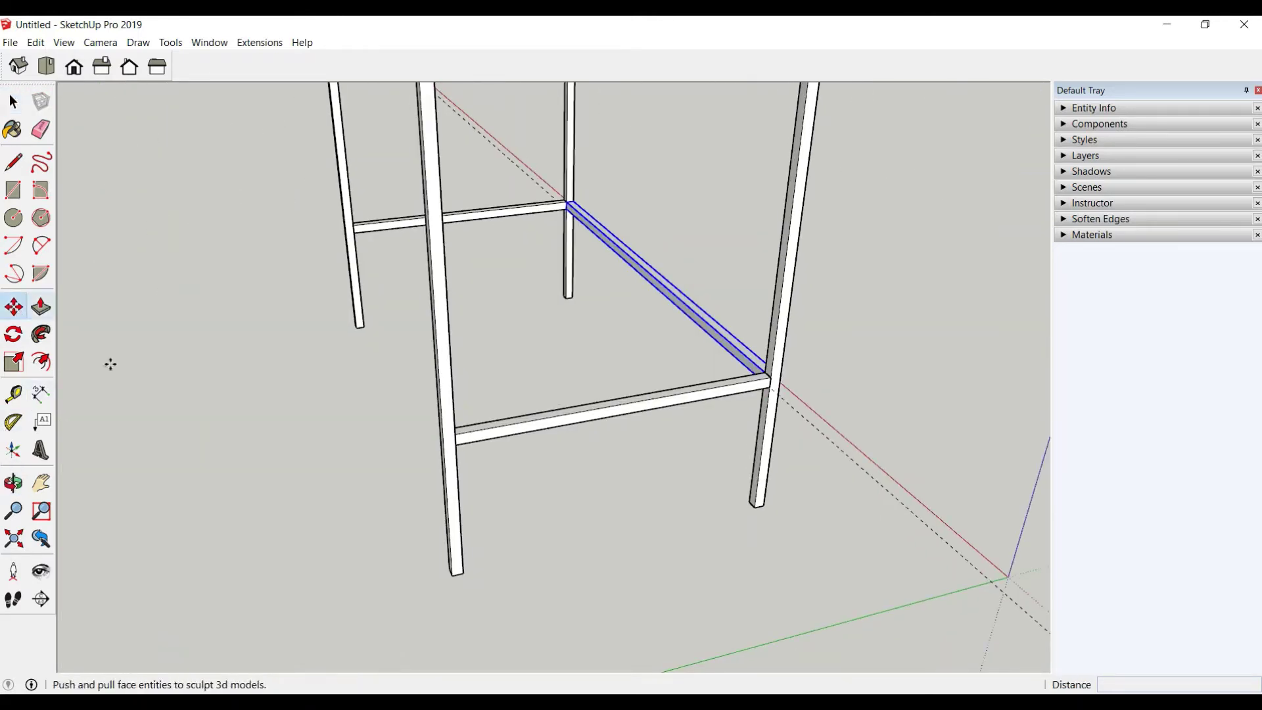
pyautogui.press('ctrl')
pyautogui.click(755, 510)
pyautogui.click(454, 574)
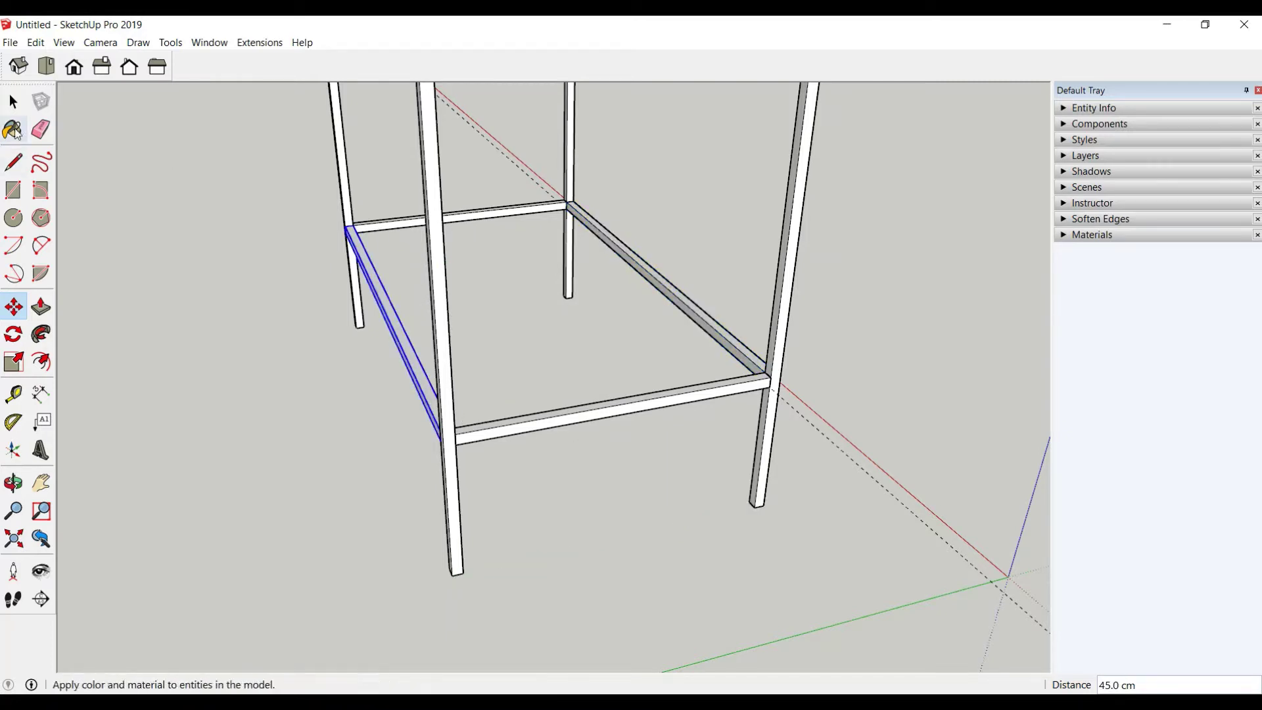
# Select all four lower beams and group them into one frame
pyautogui.click(13, 102)
pyautogui.keyDown('shift'); pyautogui.click(708, 330); pyautogui.keyUp('shift')
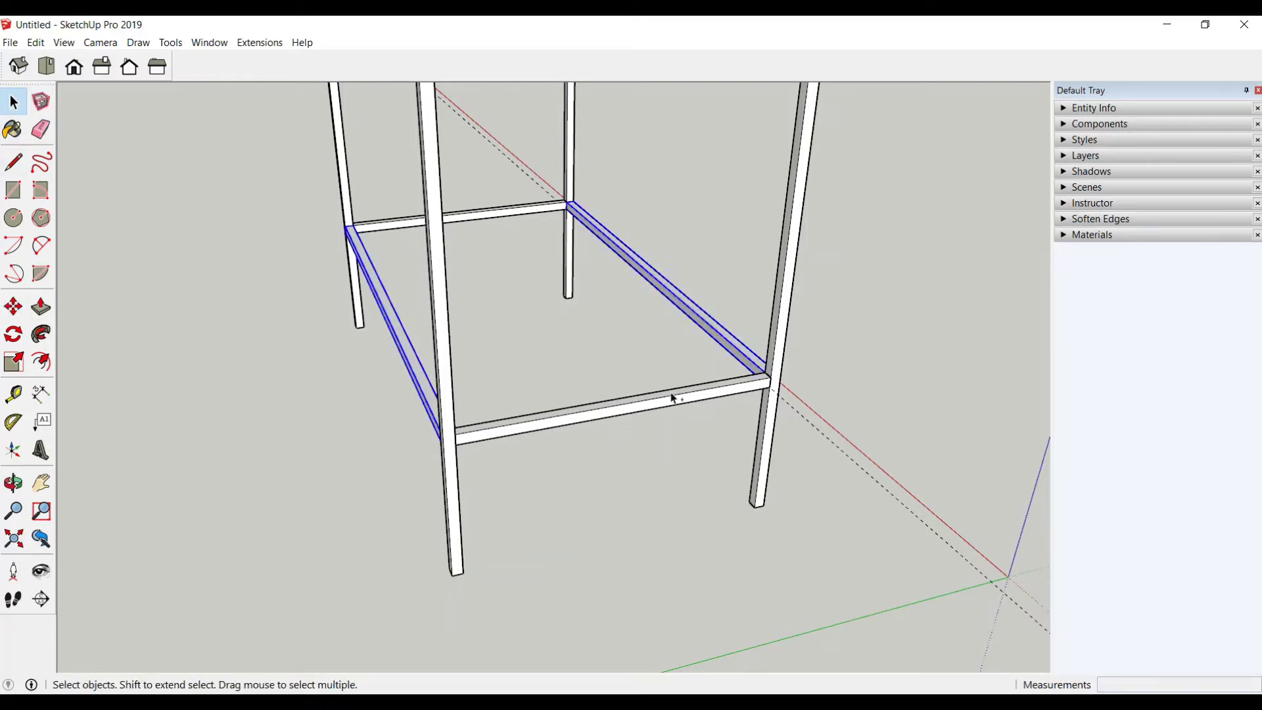
pyautogui.keyDown('shift'); pyautogui.click(655, 405); pyautogui.keyUp('shift')
pyautogui.keyDown('shift'); pyautogui.click(473, 219); pyautogui.keyUp('shift')
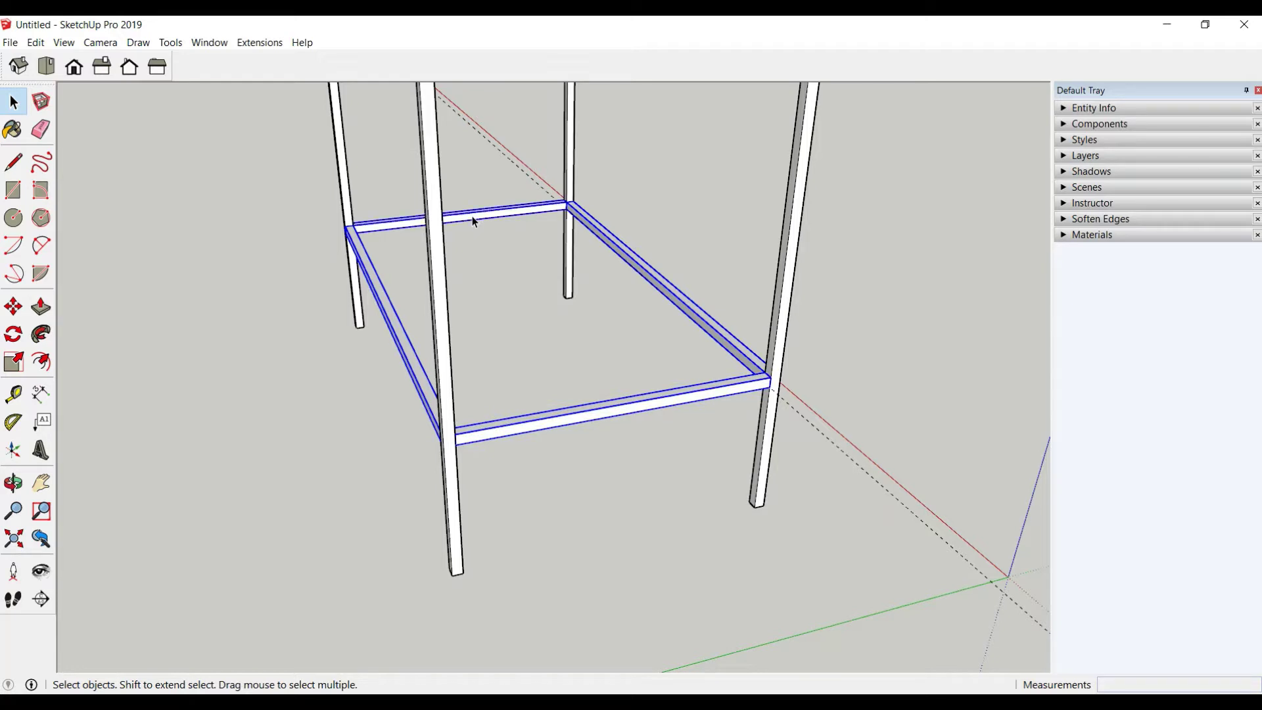
pyautogui.rightClick(474, 219)
pyautogui.click(574, 357)
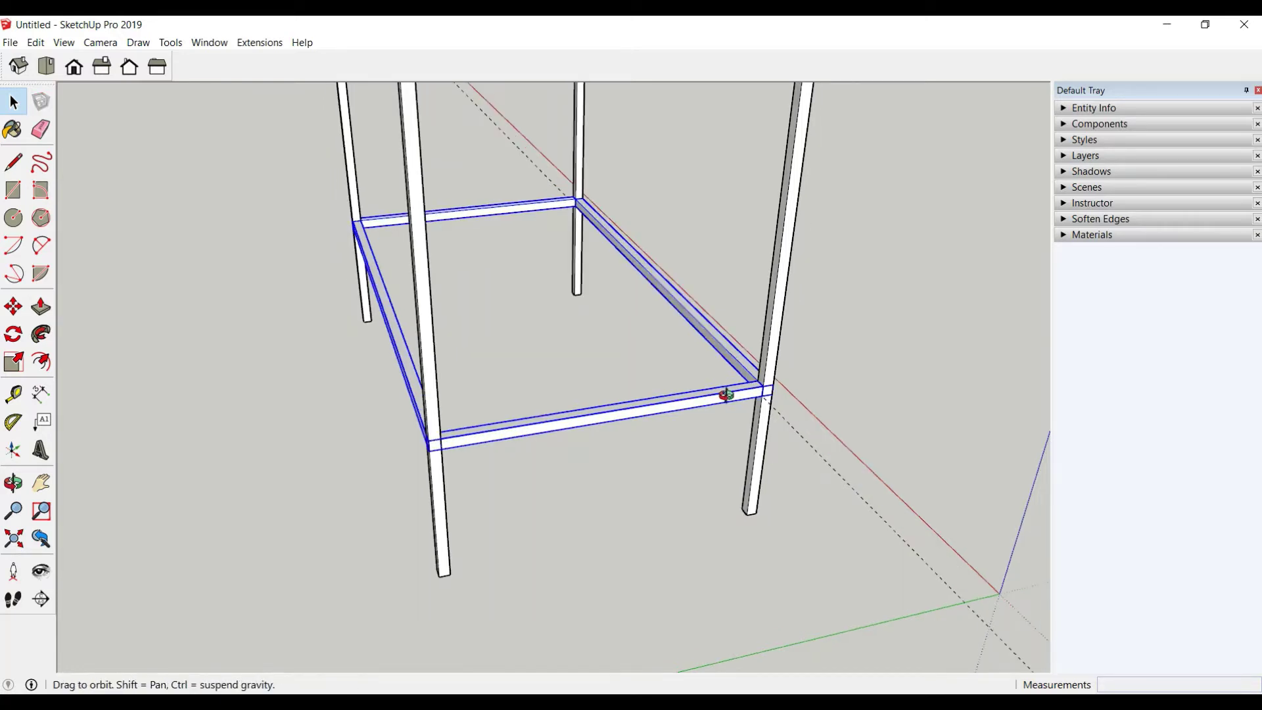
pyautogui.moveTo(727, 395); pyautogui.dragTo(535, 369, button='middle')
# Draw a rectangle filling the inside of the beam frame and pull it 1.5 cm thick
pyautogui.click(12, 194)
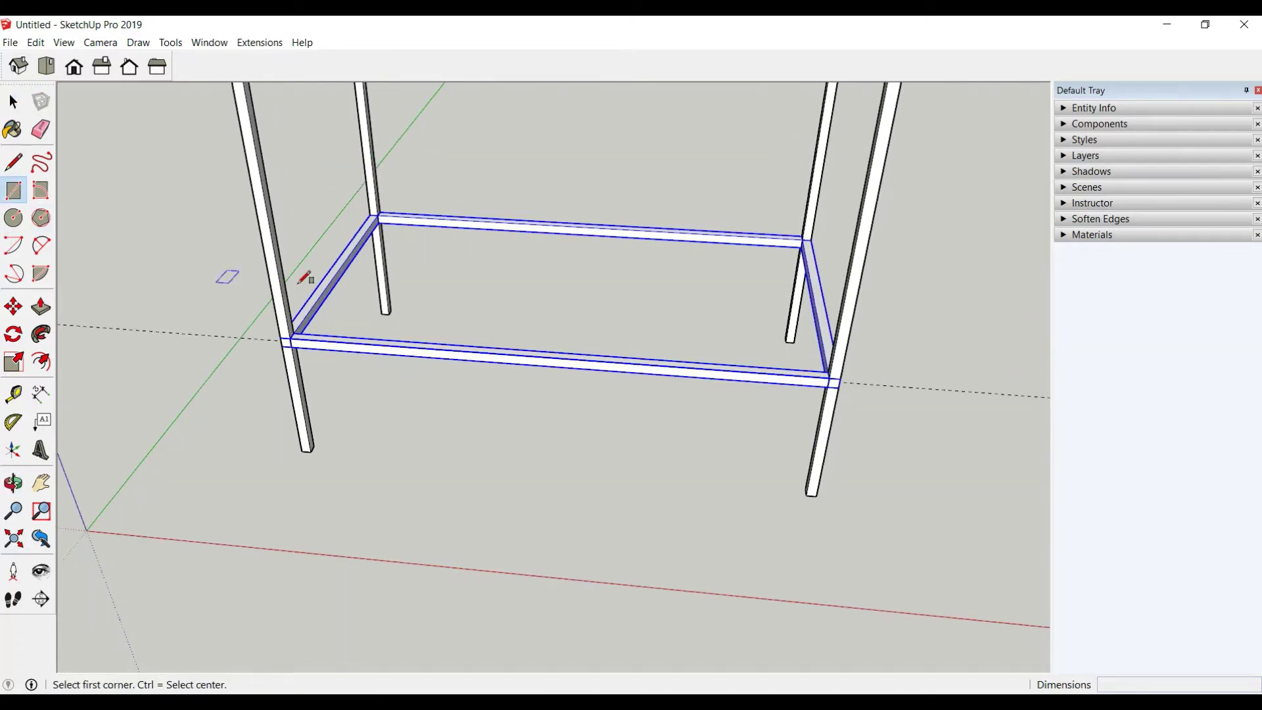
pyautogui.click(379, 215)
pyautogui.moveTo(625, 302); pyautogui.dragTo(798, 446, button='middle')
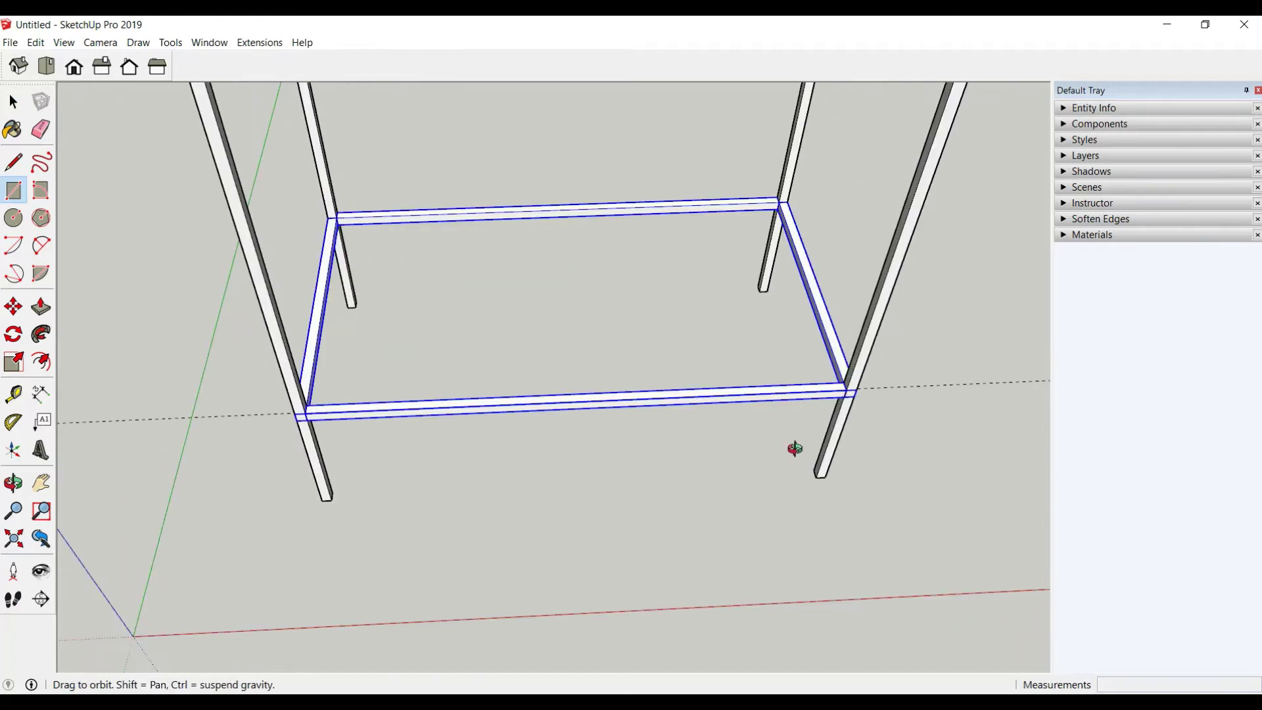
pyautogui.scroll(3, 798, 445)
pyautogui.click(863, 365)
pyautogui.moveTo(865, 369)
pyautogui.mouseDown(button='middle')
pyautogui.moveTo(754, 423)
pyautogui.moveTo(654, 296)
pyautogui.mouseUp(button='middle')
pyautogui.click(41, 306)
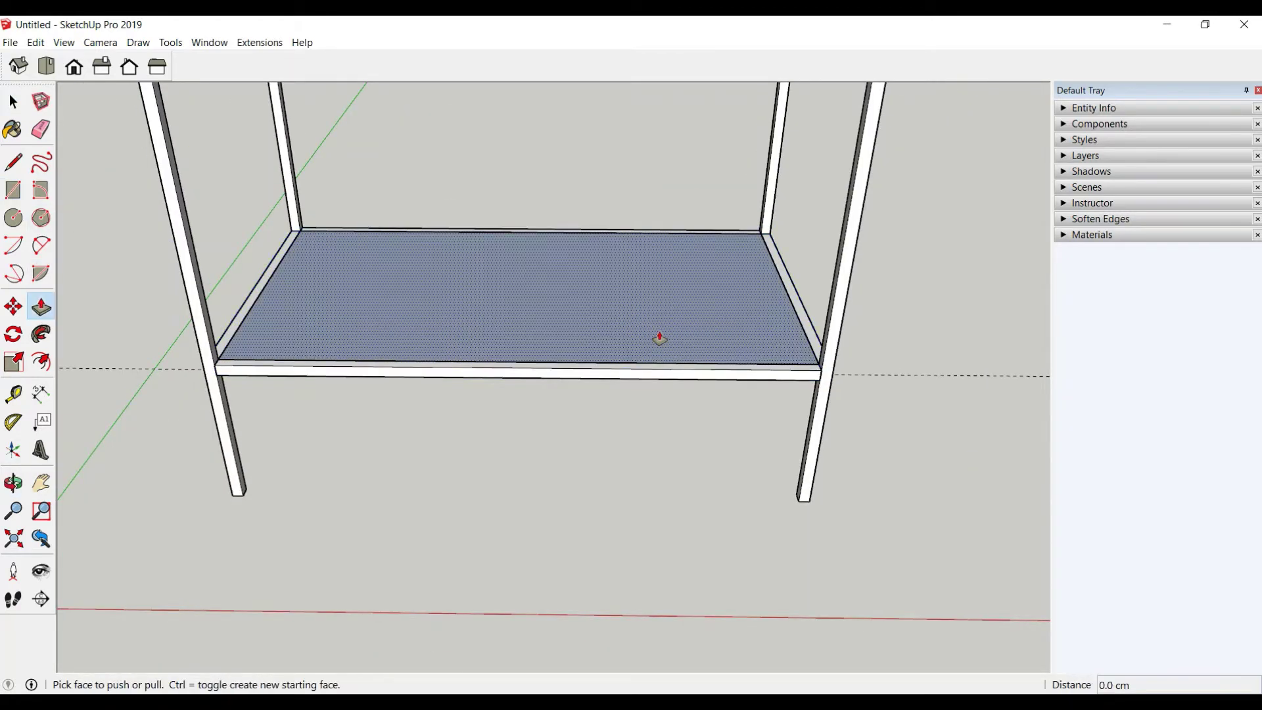
pyautogui.moveTo(776, 375); pyautogui.dragTo(792, 383)
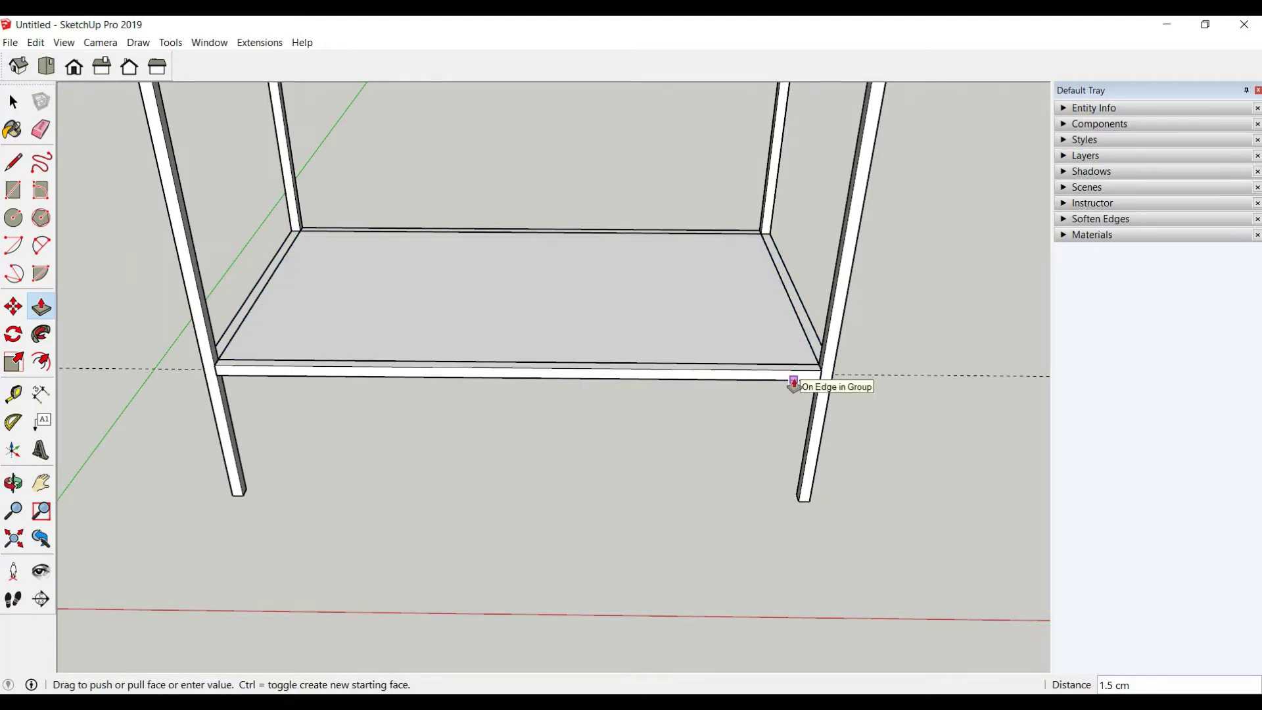
pyautogui.click(14, 104)
# Make the shelf panel a group
pyautogui.click(384, 318)
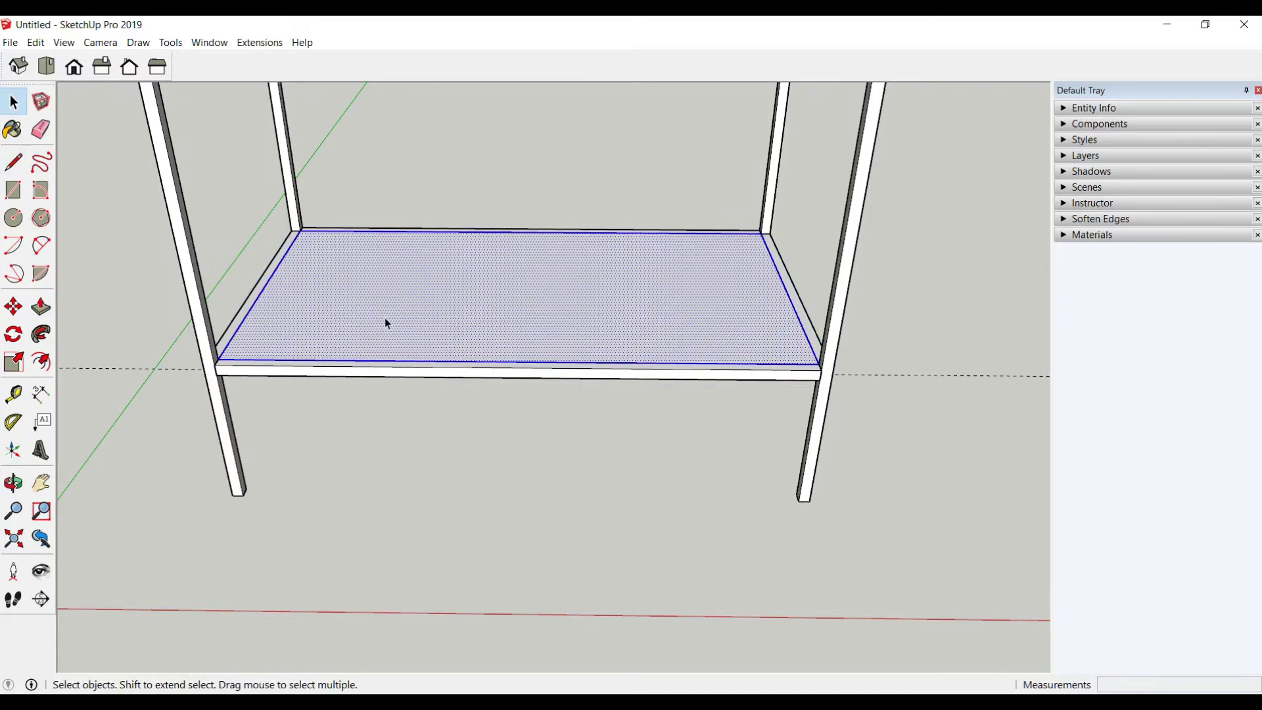
pyautogui.rightClick(385, 318)
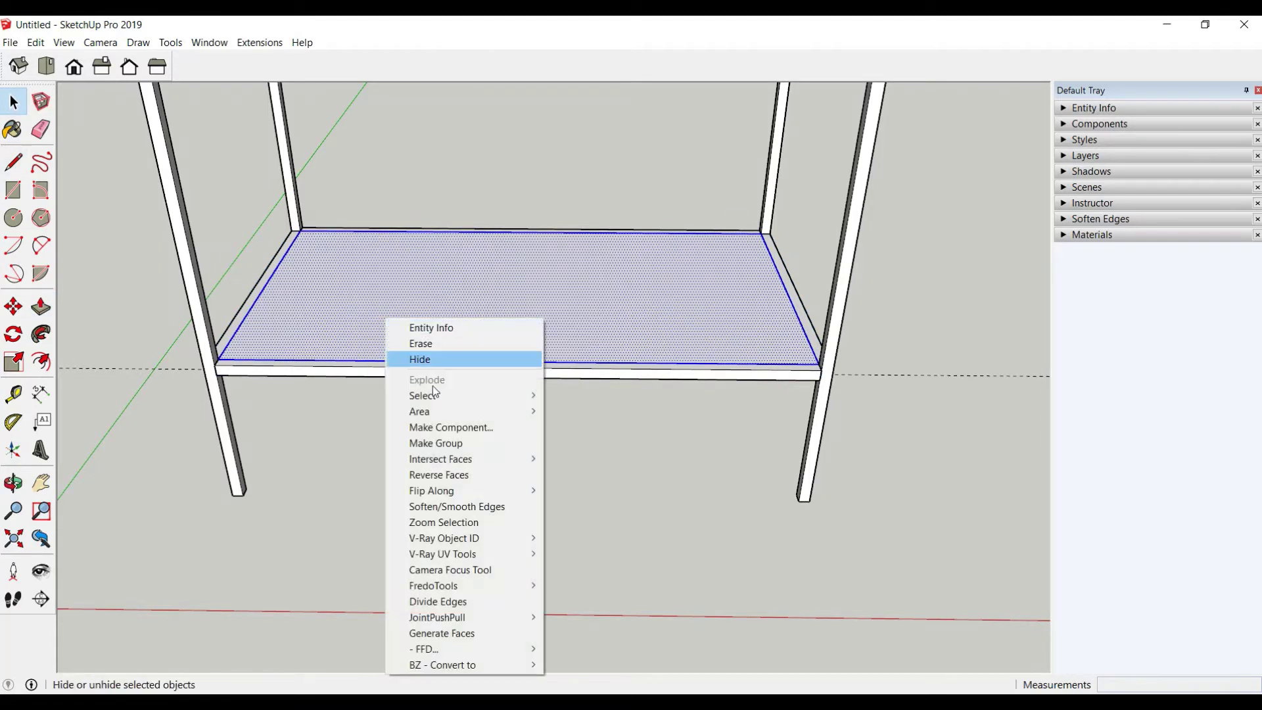
pyautogui.click(443, 443)
pyautogui.moveTo(418, 452); pyautogui.dragTo(391, 399, button='middle')
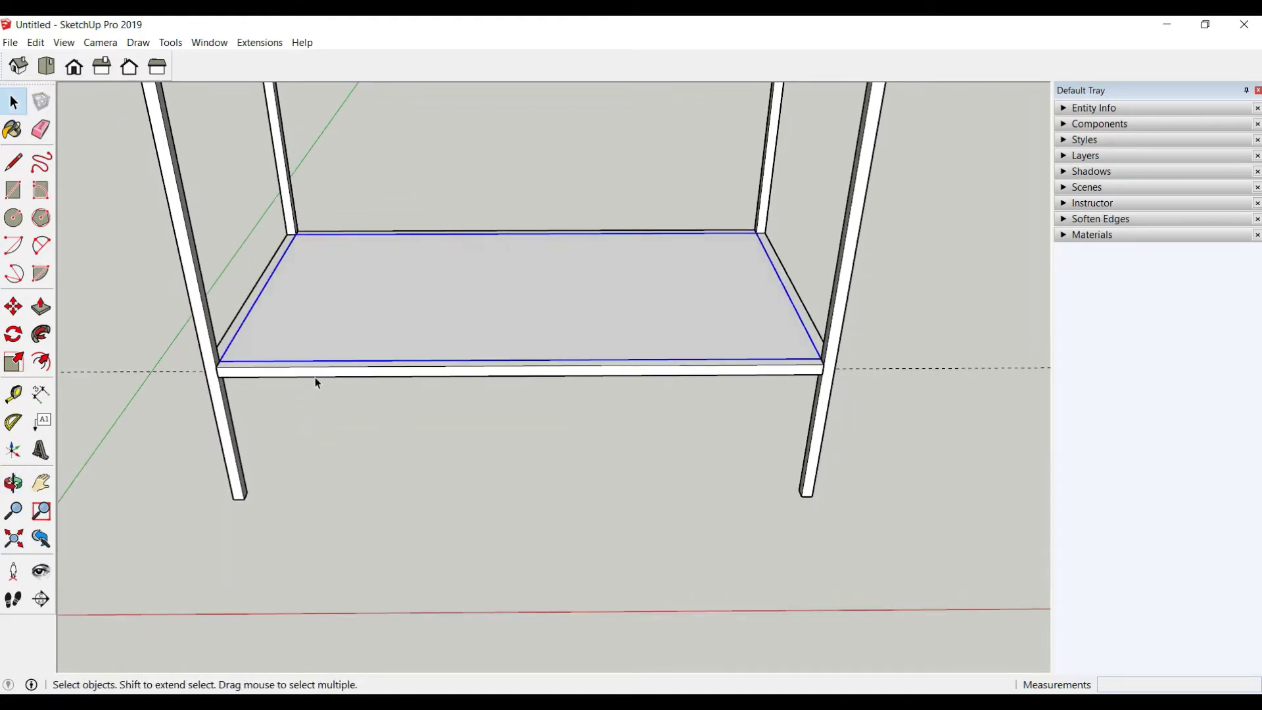
# Copy the beam frame 12 cm up above the shelf panel
pyautogui.click(315, 377)
pyautogui.scroll(3, 69, 361)
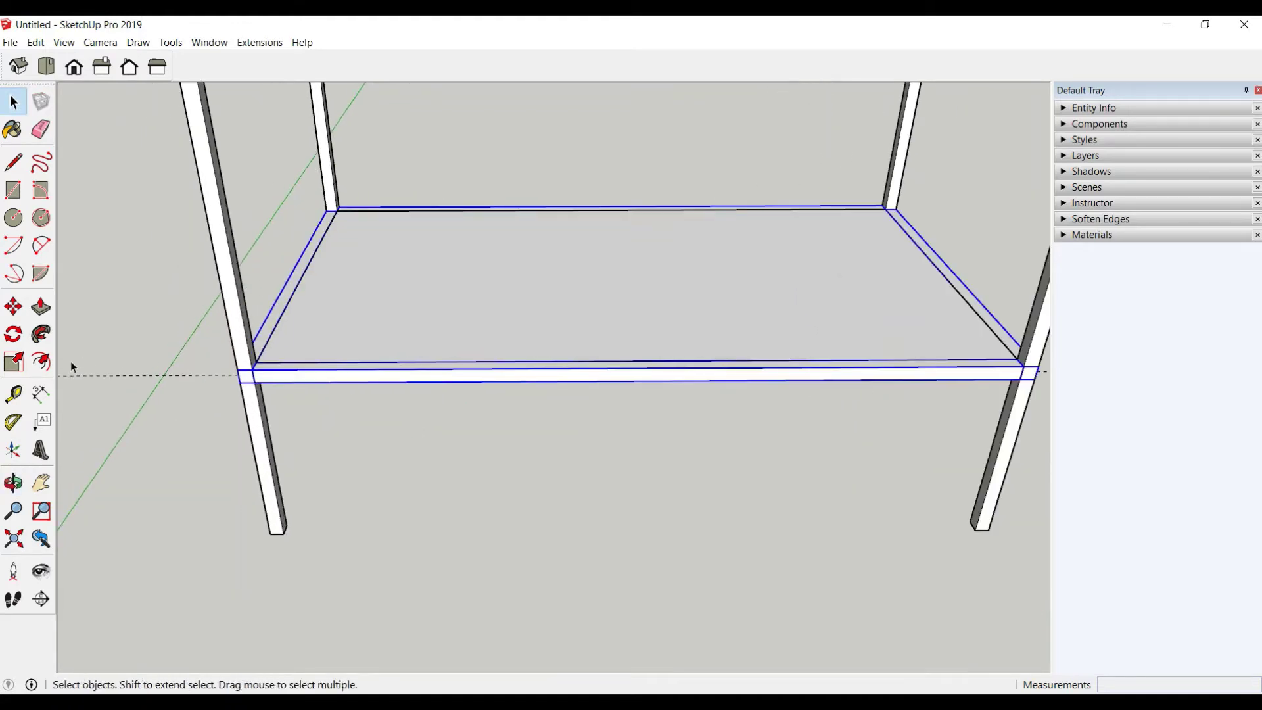
pyautogui.click(13, 307)
pyautogui.click(256, 383)
pyautogui.press('ctrl')
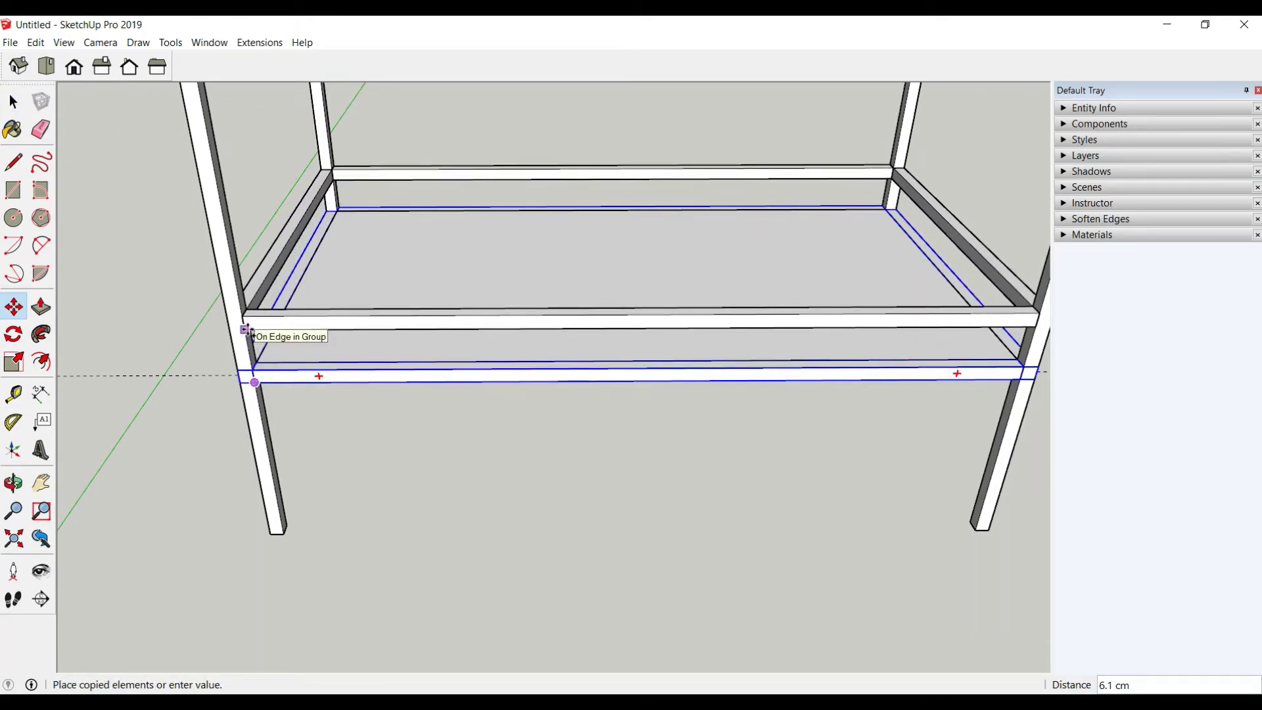
pyautogui.press('Return')
pyautogui.press('space')
pyautogui.scroll(-3, 404, 527)
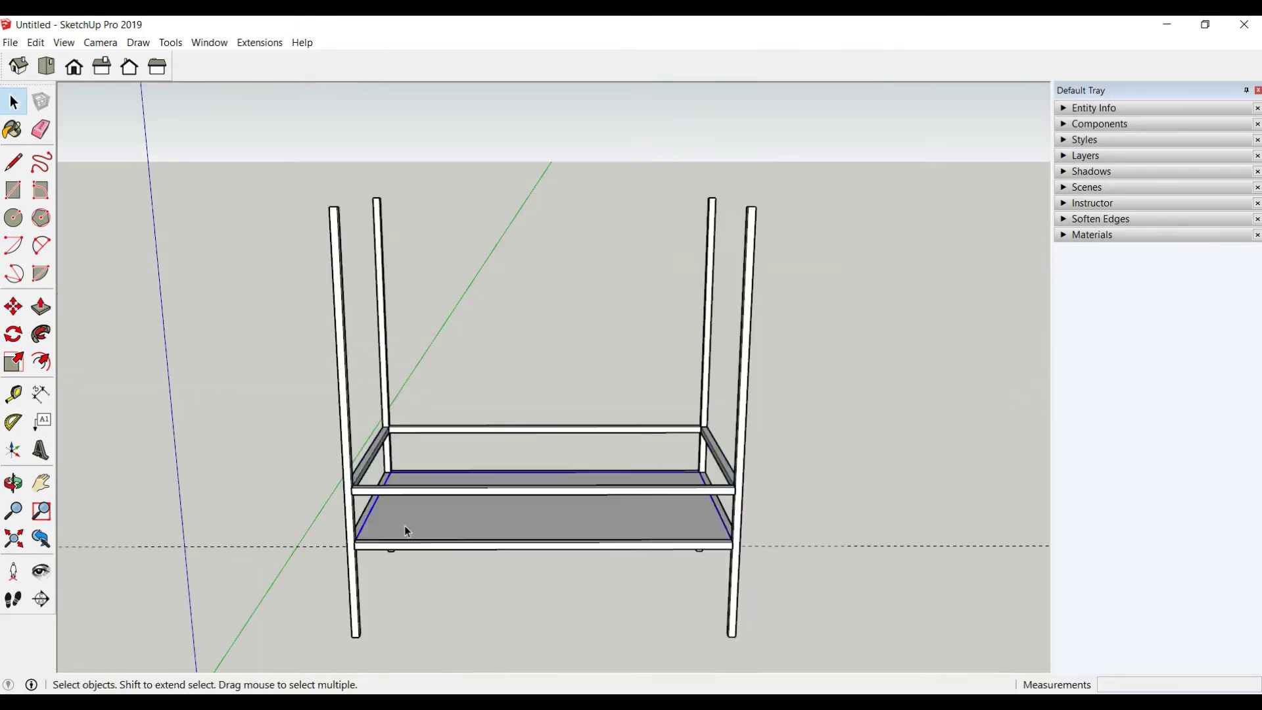
# Select the lower shelf assembly and start copying it upward for the top shelf
pyautogui.click(398, 550)
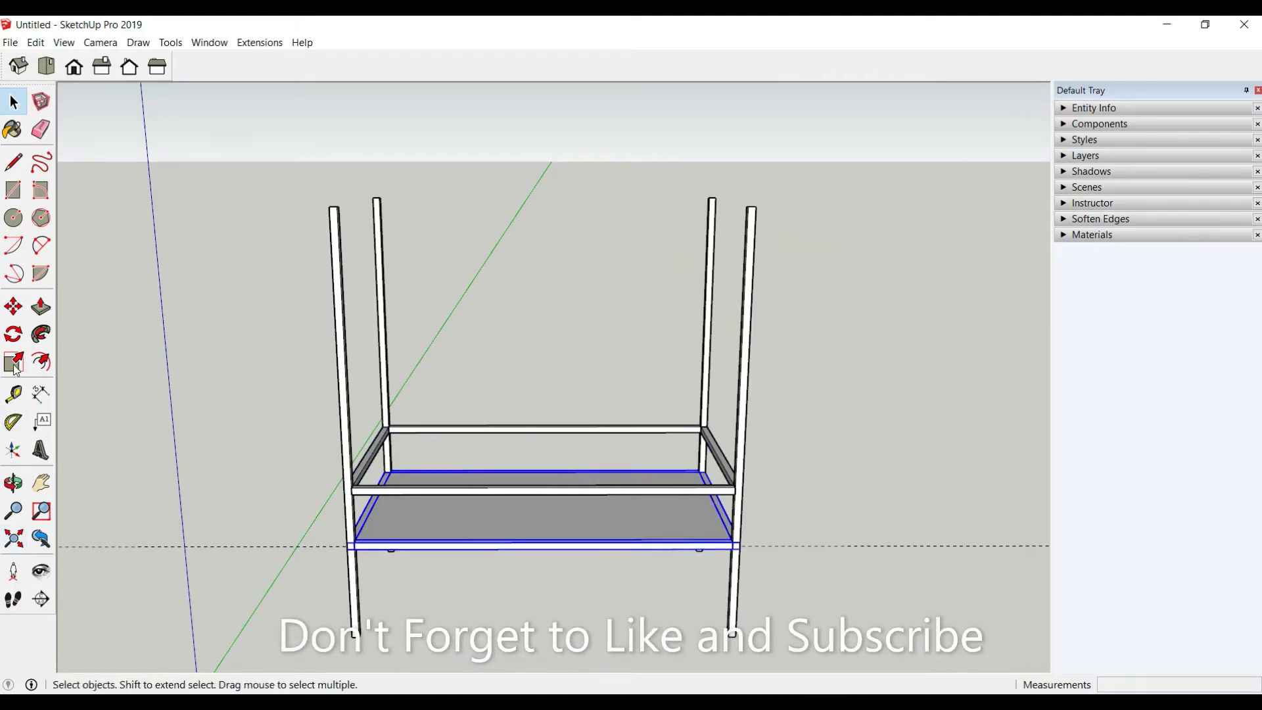
pyautogui.click(13, 307)
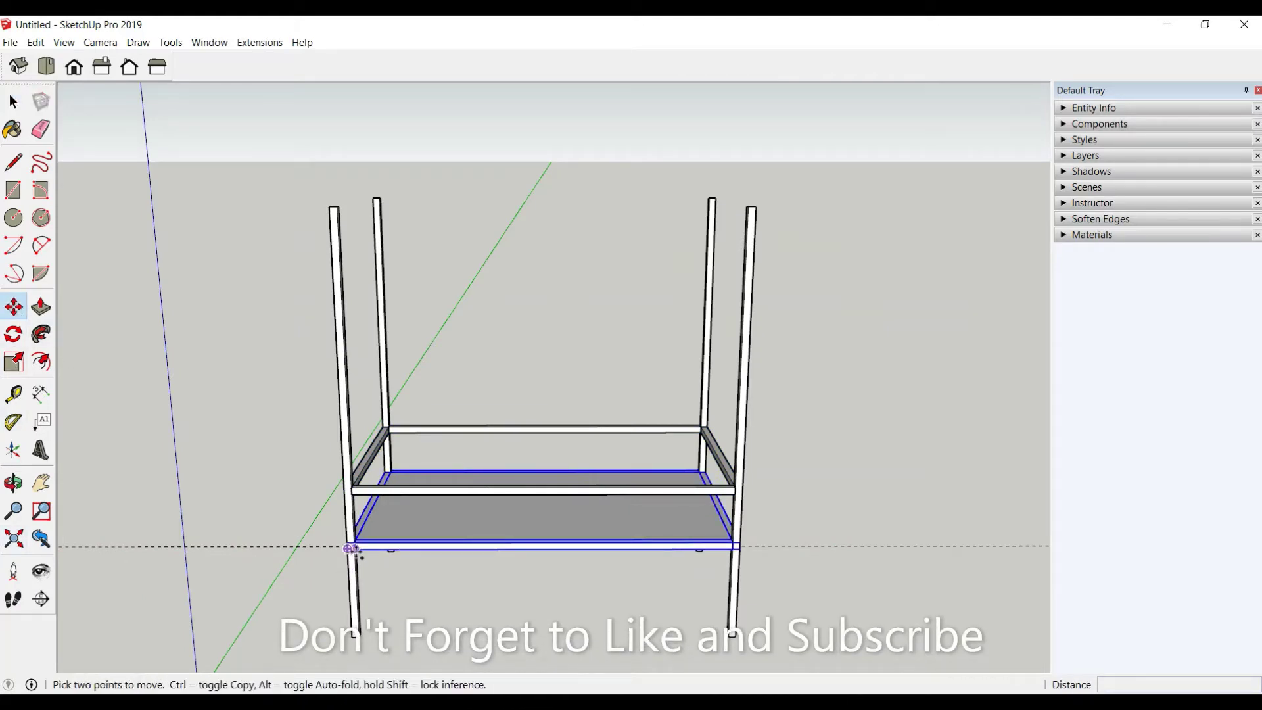
pyautogui.click(352, 548)
pyautogui.press('ctrl')
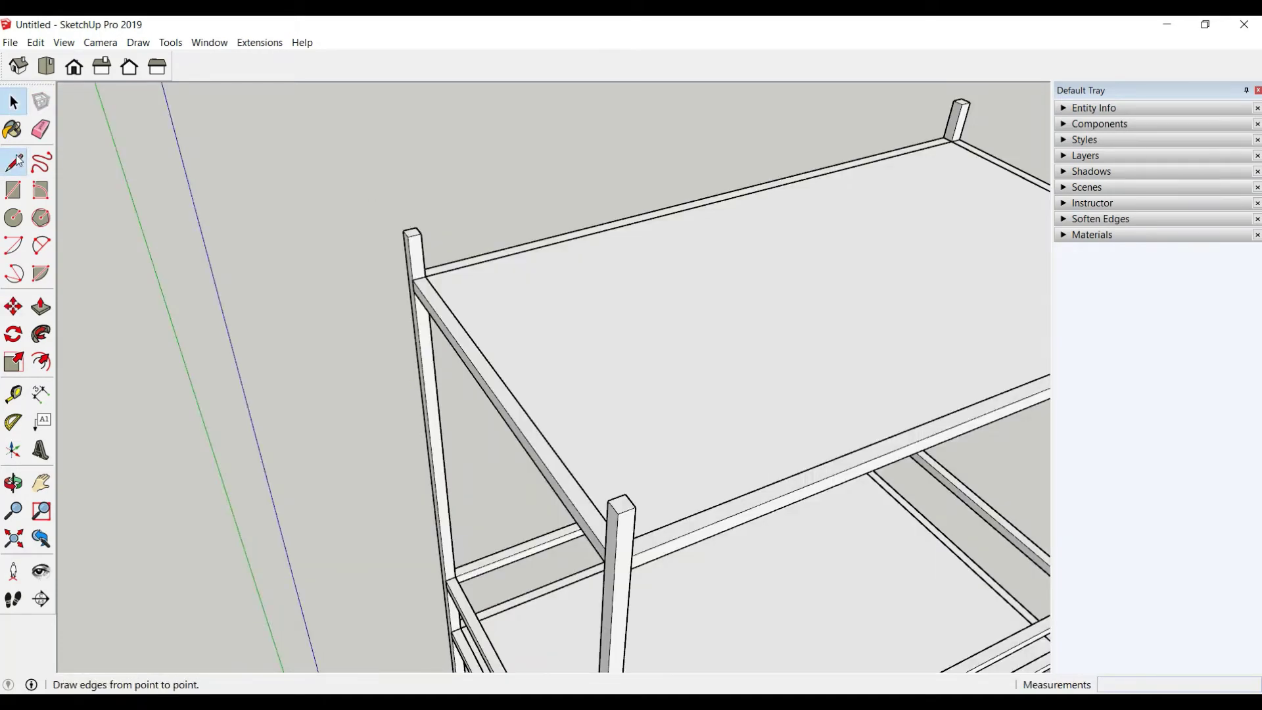
# Draw a diagonal line across the top shelf between opposite post tops
pyautogui.scroll(3, 421, 250)
pyautogui.scroll(1, 421, 217)
pyautogui.click(418, 197)
pyautogui.scroll(-2, 585, 418)
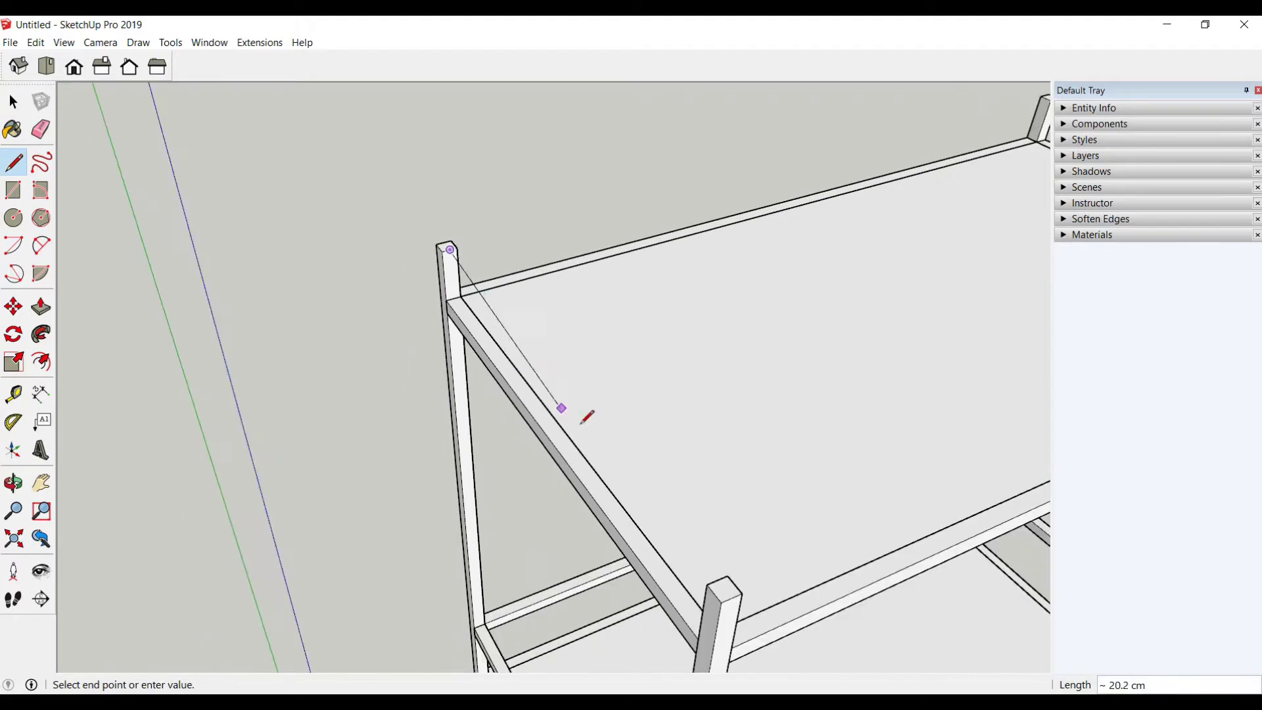
pyautogui.scroll(-2, 605, 467)
pyautogui.scroll(2, 658, 519)
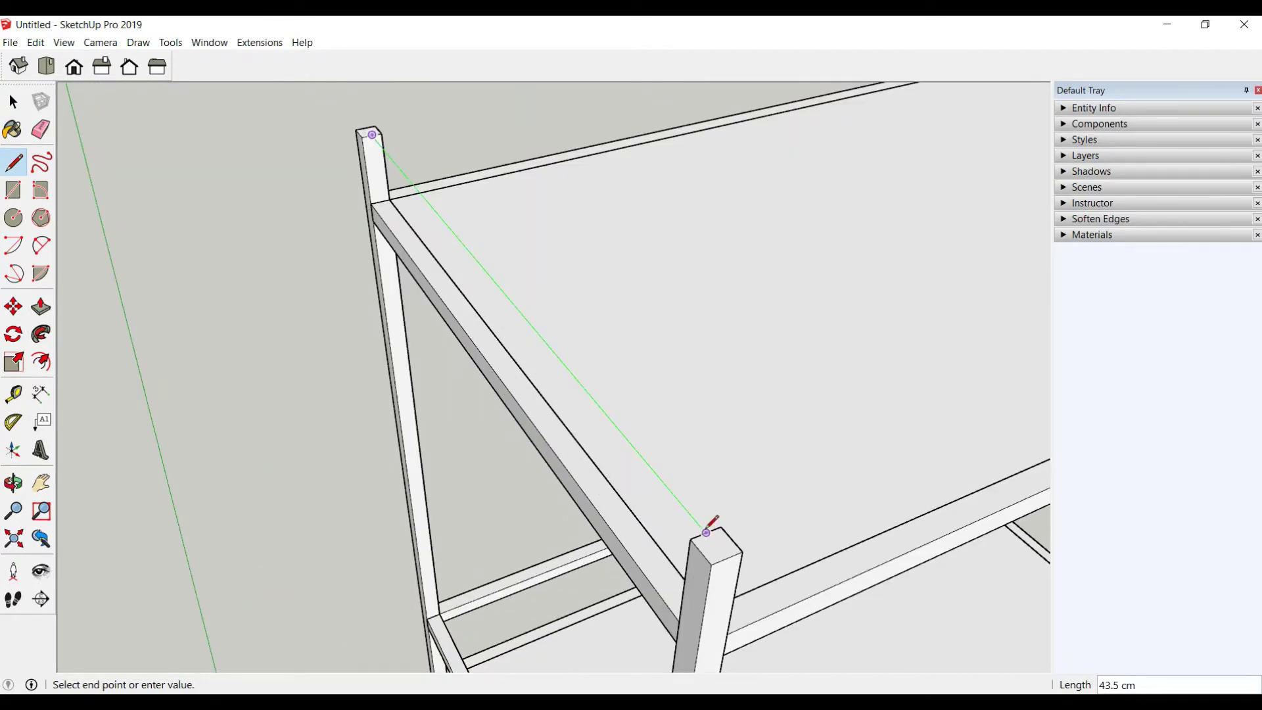
pyautogui.click(706, 533)
# Draw a circle centred on that line and offset its edge 1 cm inward
pyautogui.click(13, 217)
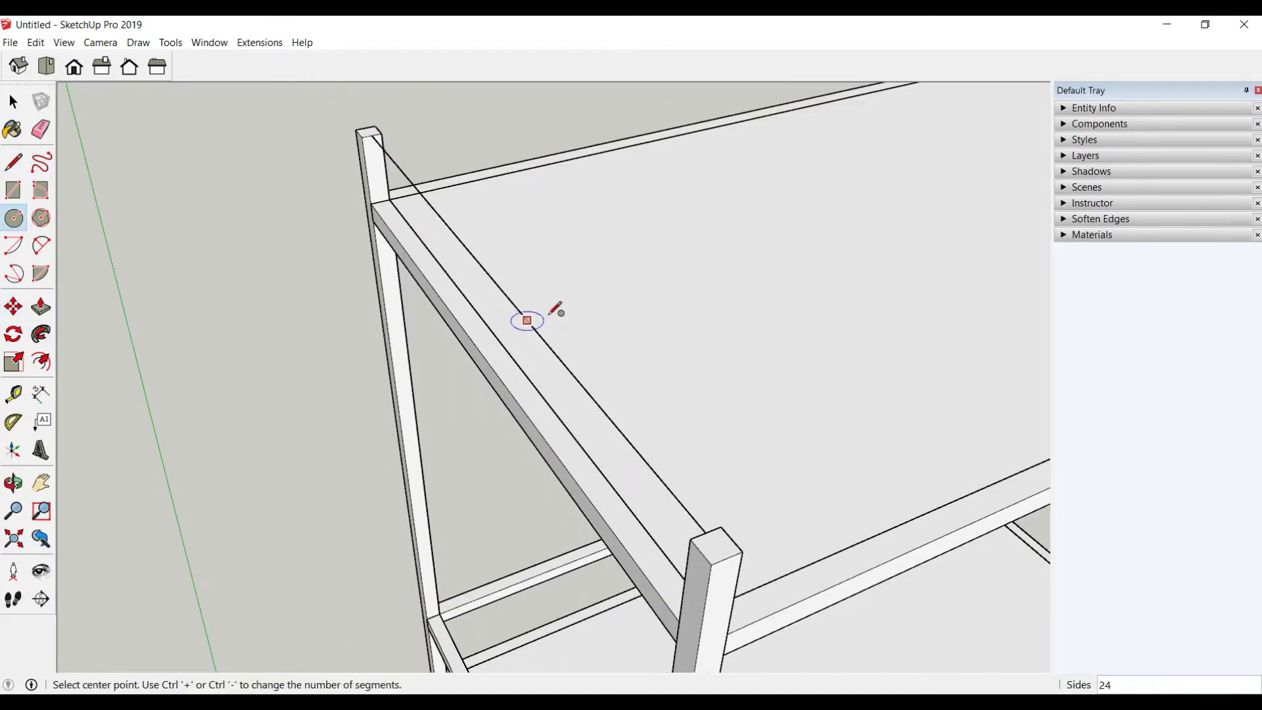
pyautogui.scroll(-3, 592, 355)
pyautogui.click(587, 360)
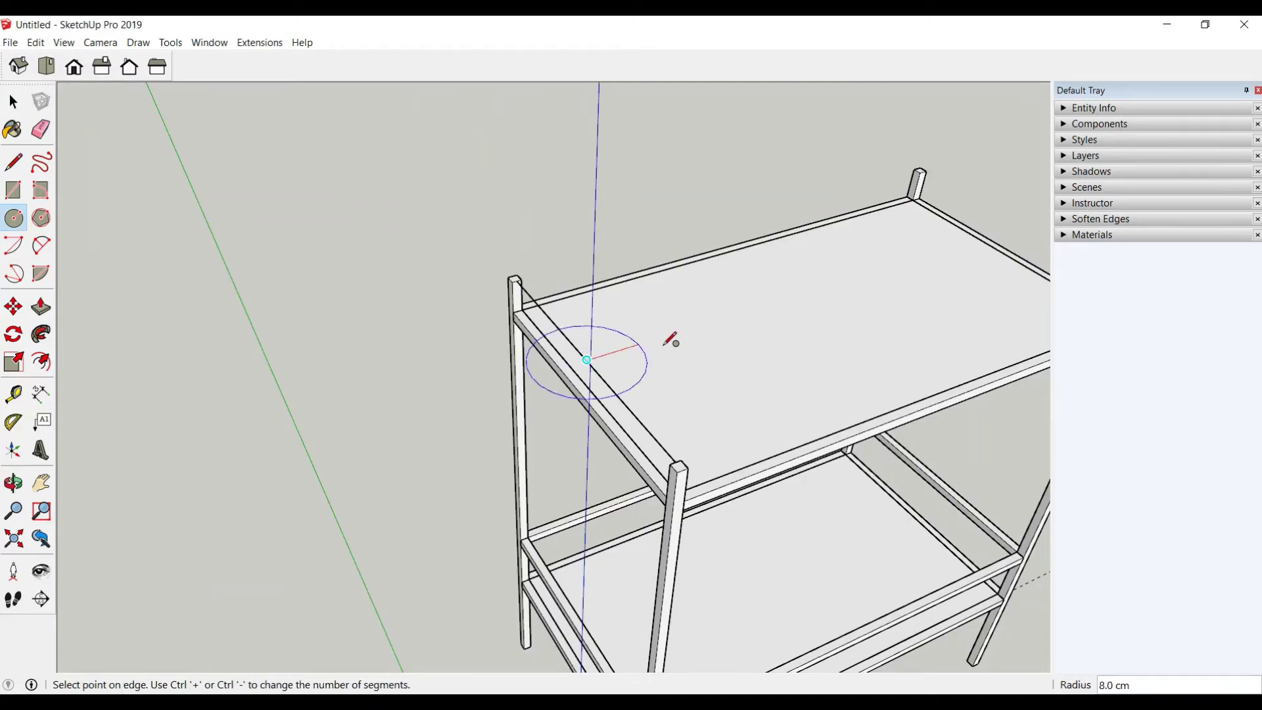
pyautogui.click(765, 322)
pyautogui.moveTo(741, 457); pyautogui.dragTo(368, 309, button='middle')
pyautogui.press('f')
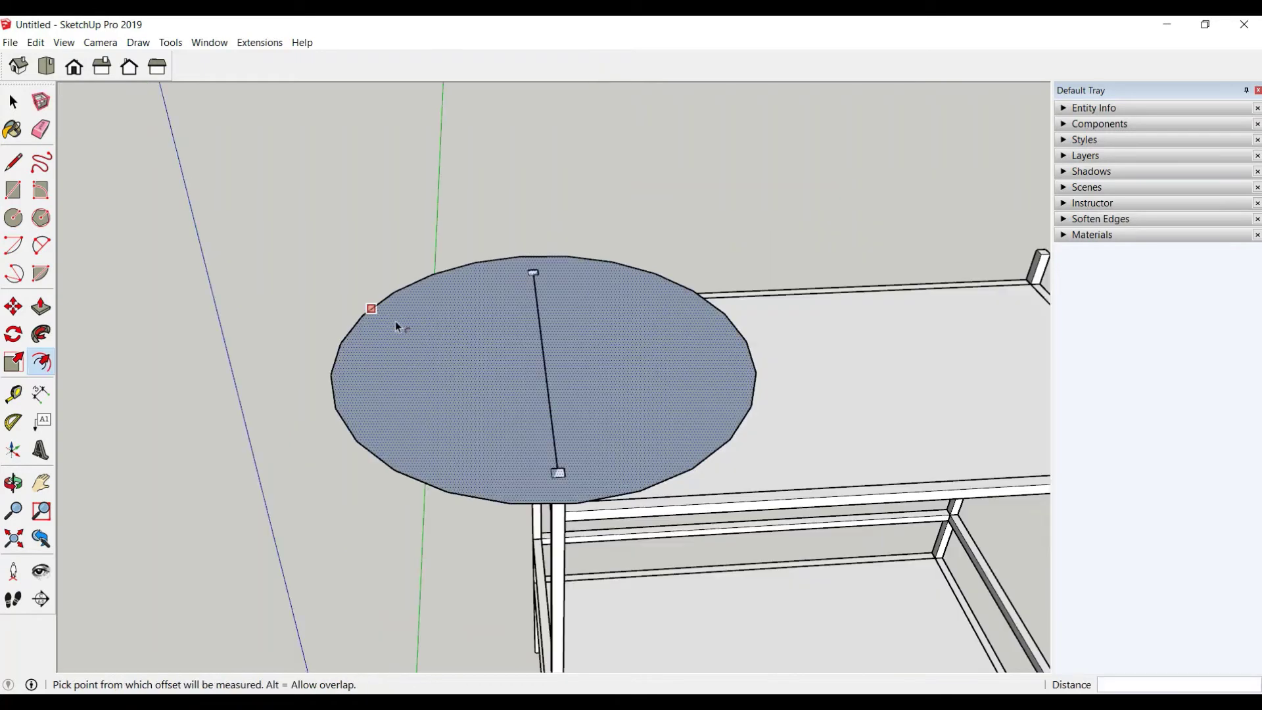
pyautogui.click(371, 308)
pyautogui.press('Return')
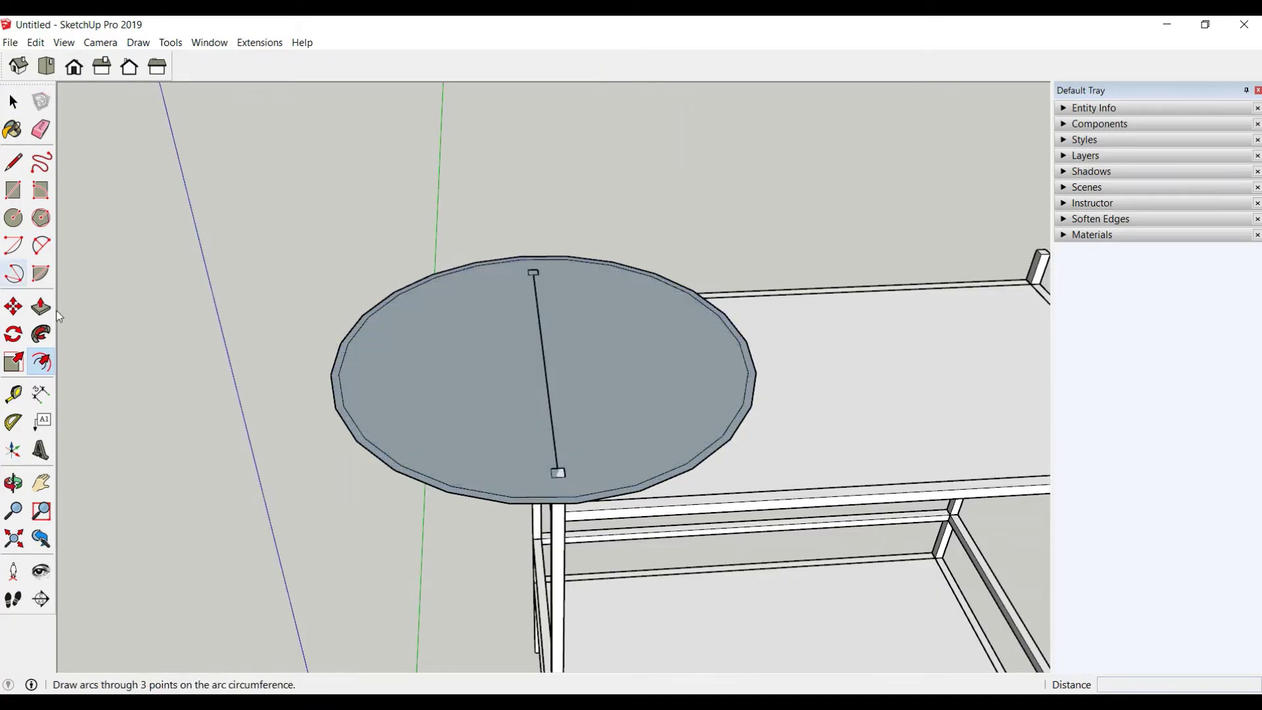
# Raise the outer ring 7 cm into a rim and set the tray floor to 0.5 cm
pyautogui.click(41, 307)
pyautogui.click(374, 456)
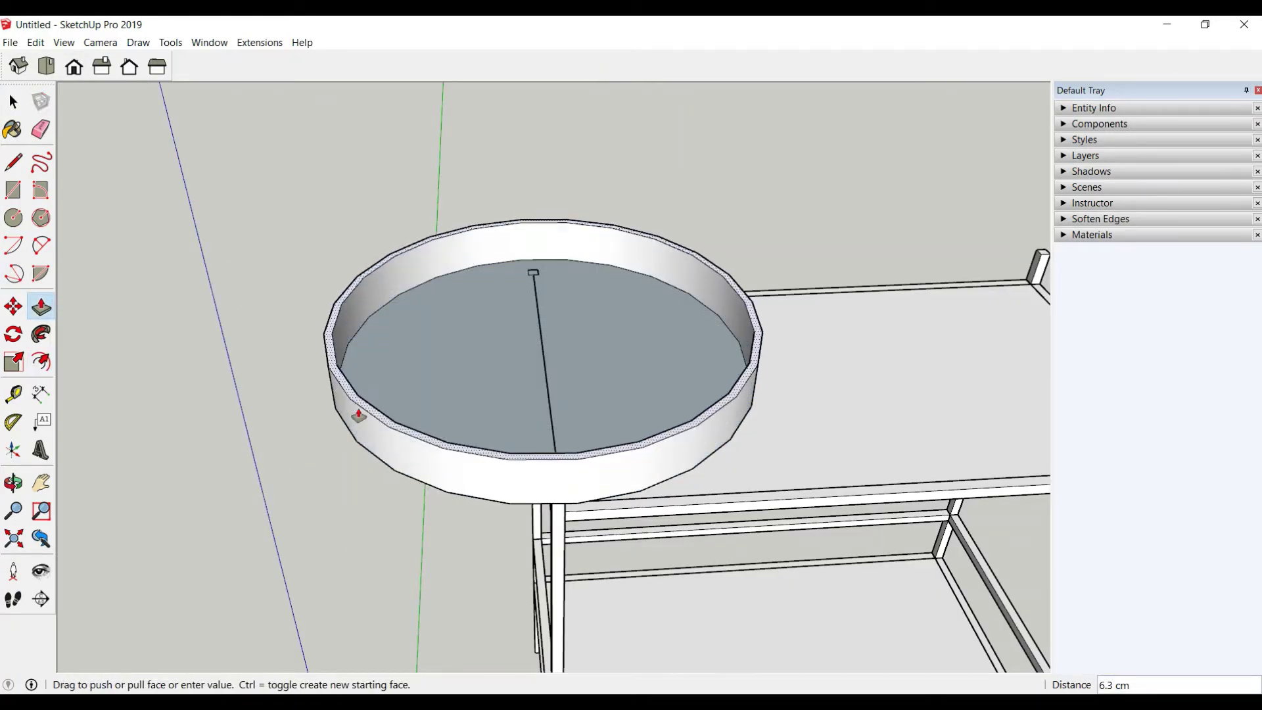
pyautogui.write('7')
pyautogui.press('Return')
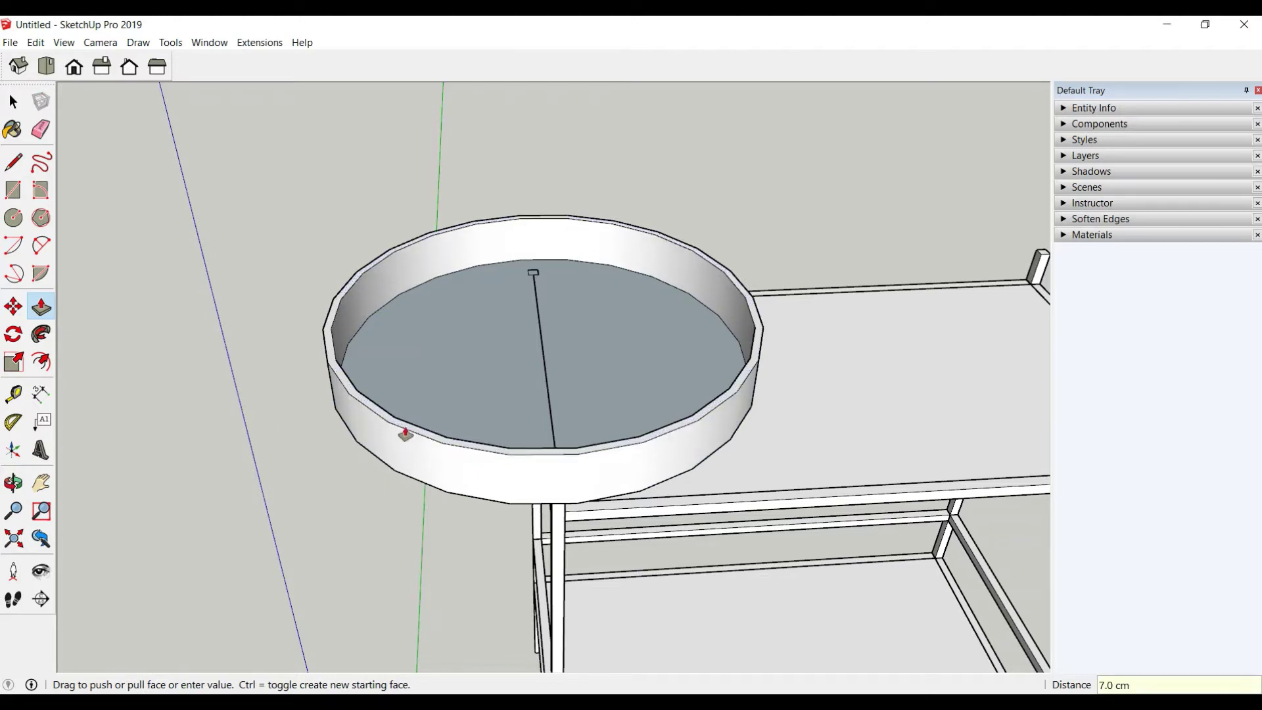
pyautogui.moveTo(404, 434); pyautogui.dragTo(532, 360, button='middle')
pyautogui.click(539, 361)
pyautogui.write('1')
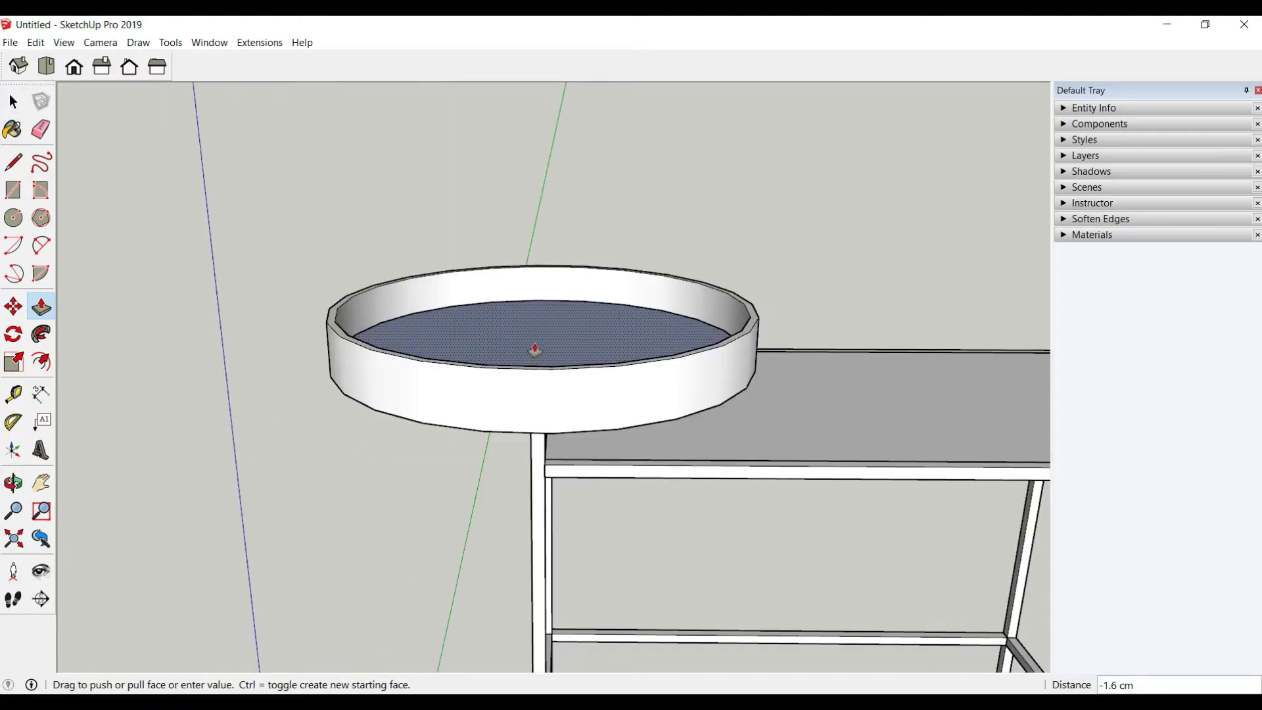
pyautogui.press('Return')
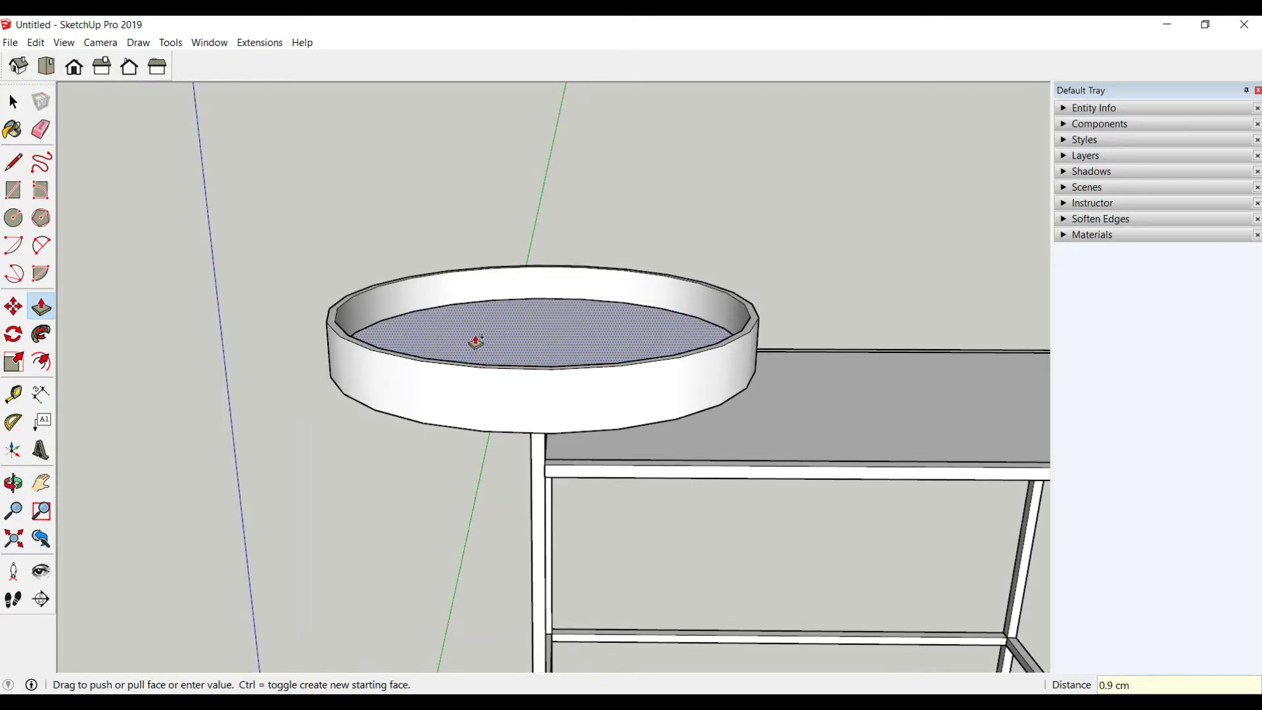
pyautogui.write('0.5')
pyautogui.press('Return')
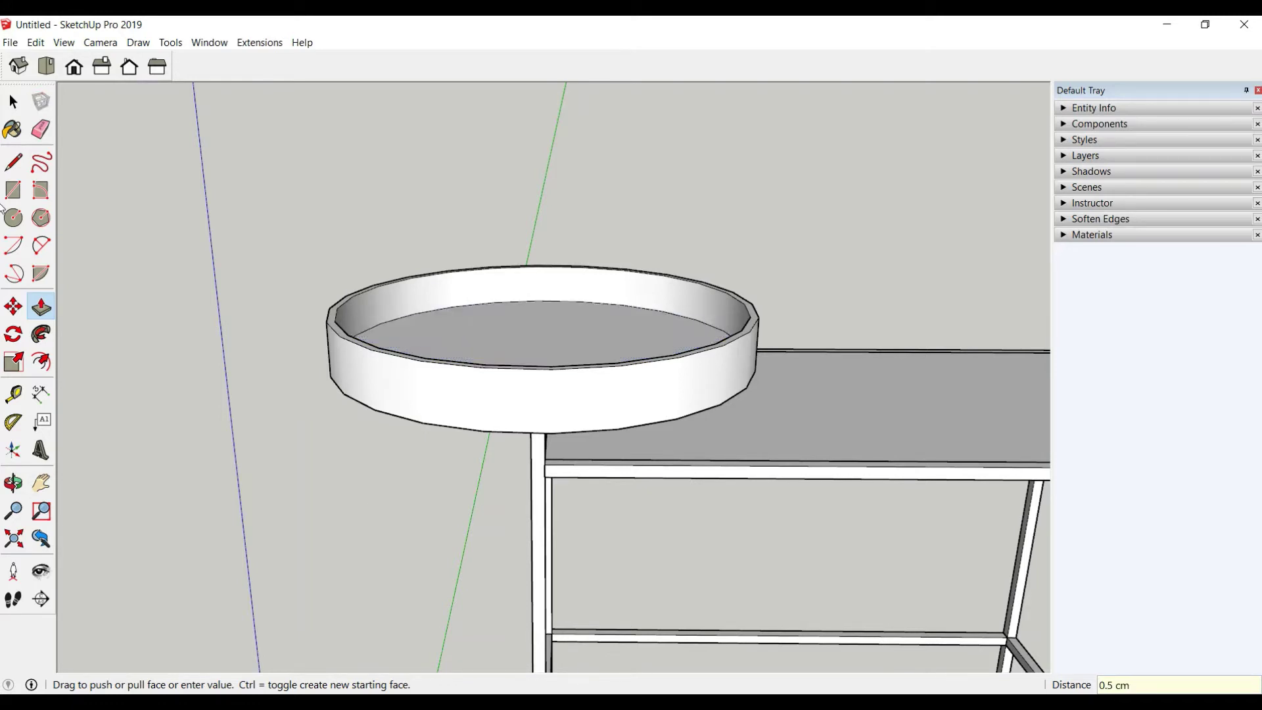
# Select all the connected tray geometry and make it one group
pyautogui.click(13, 102)
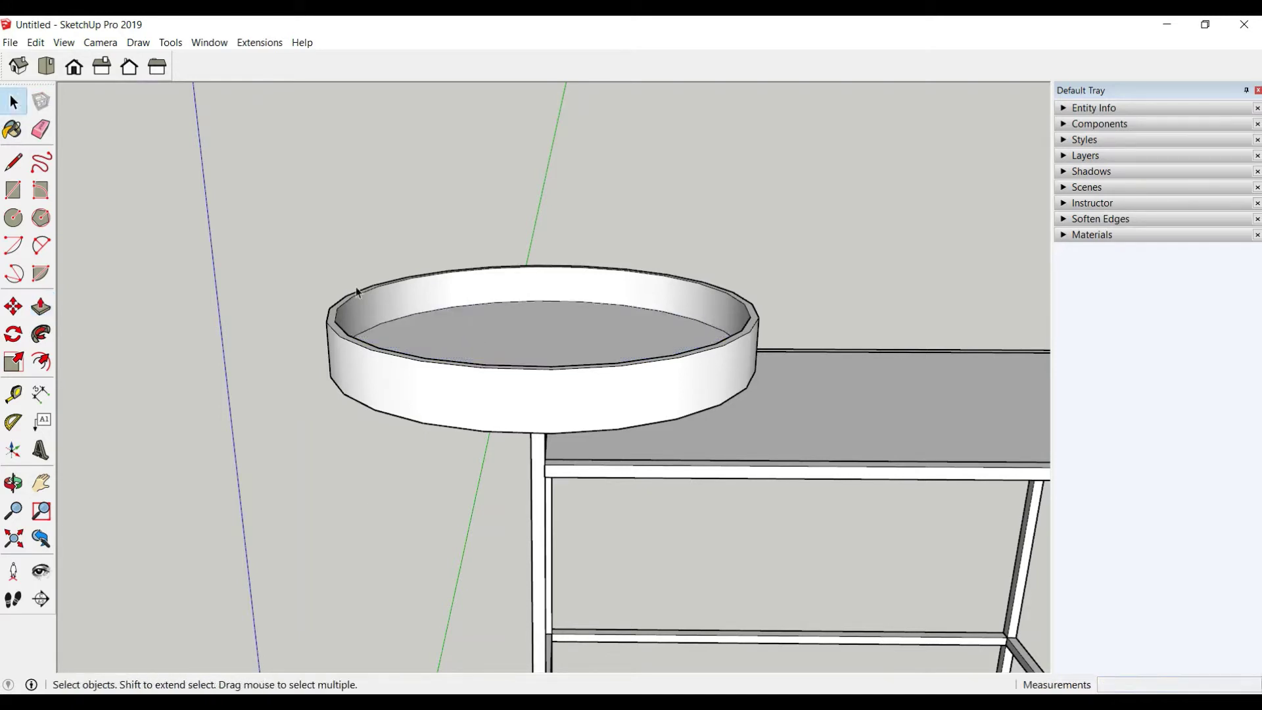
pyautogui.tripleClick(445, 361)
pyautogui.rightClick(445, 361)
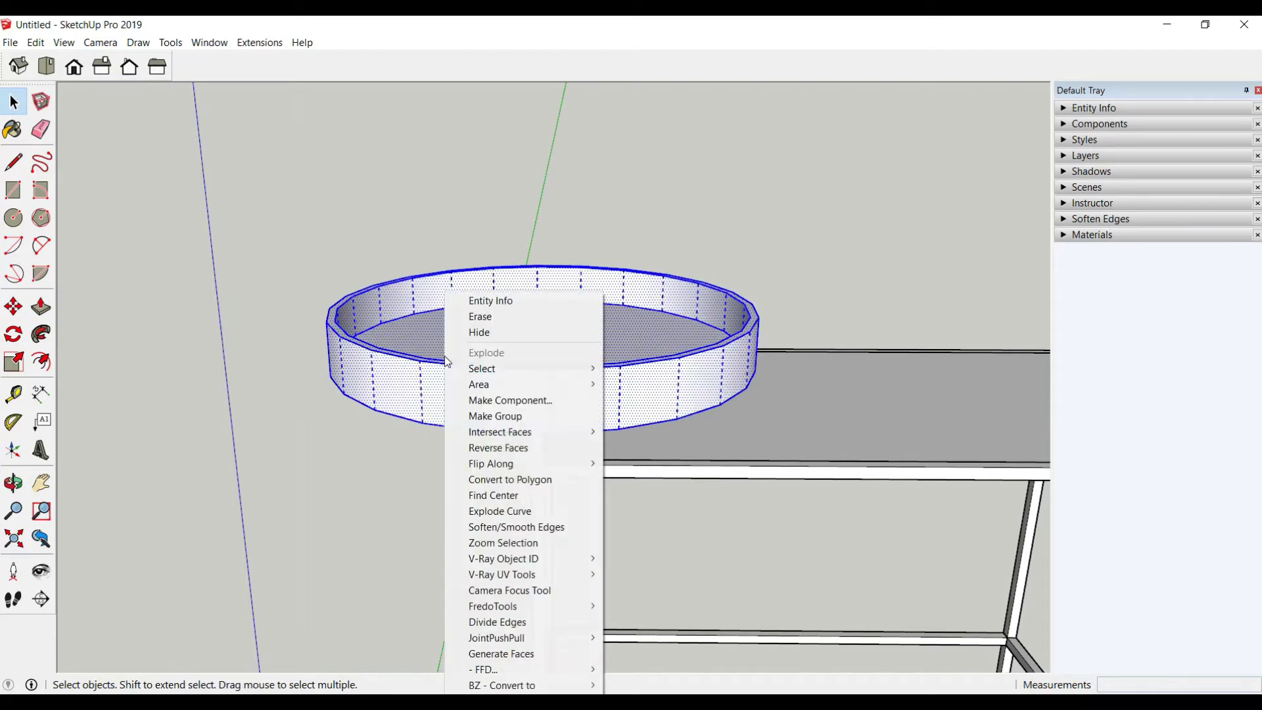
pyautogui.click(496, 416)
pyautogui.scroll(-4, 634, 217)
pyautogui.click(634, 217)
pyautogui.scroll(4, 717, 347)
# Push the first corner post's top down 5.4 cm, flush with the top shelf
pyautogui.doubleClick(717, 347)
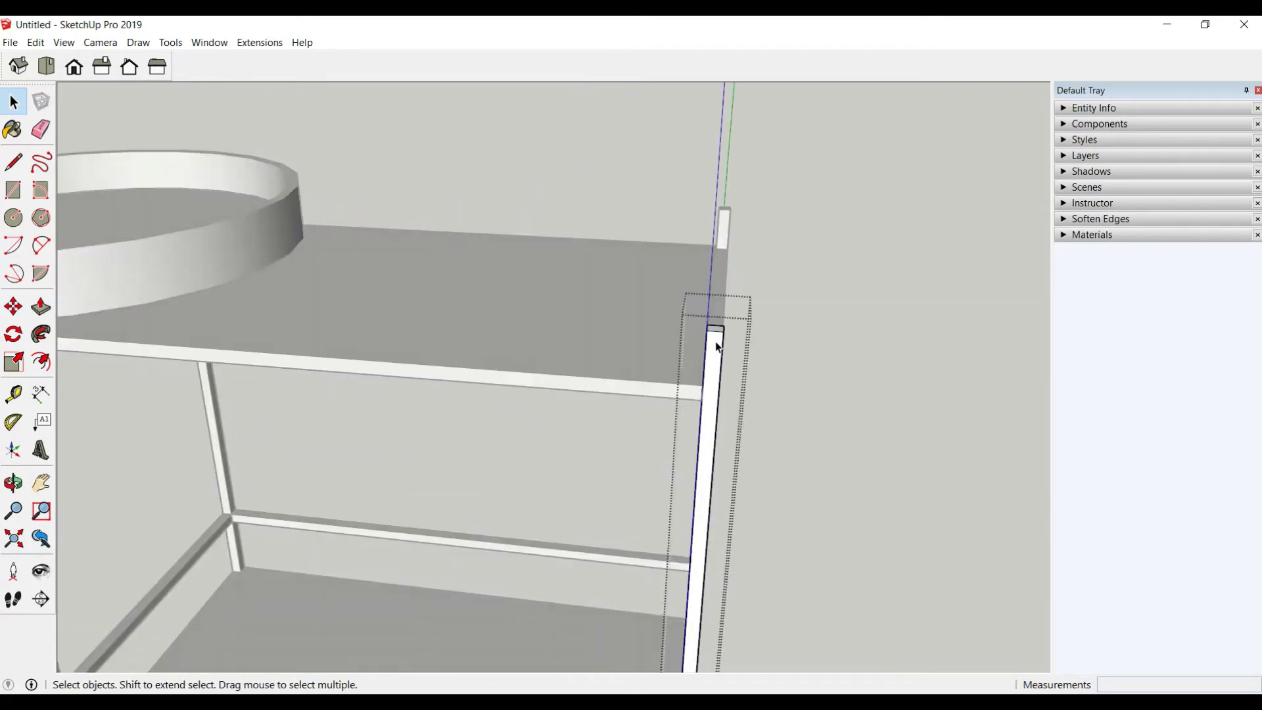
pyautogui.press('s')
pyautogui.press('p')
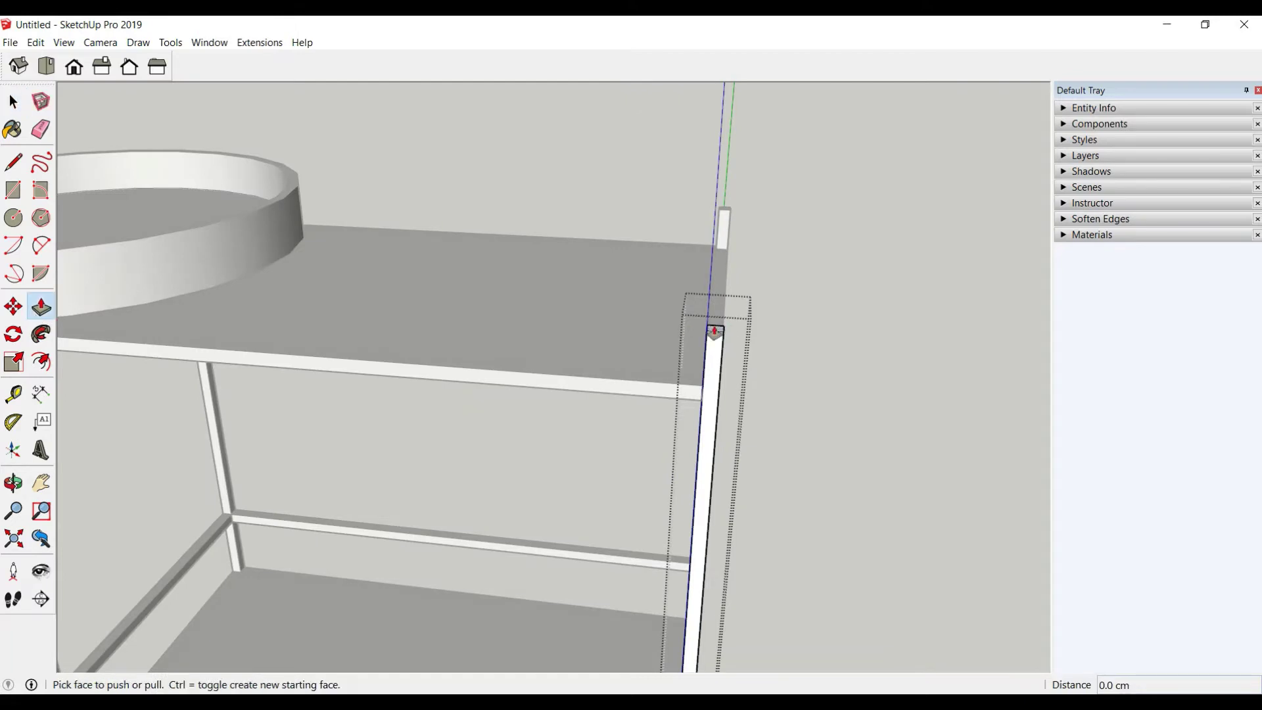
pyautogui.moveTo(715, 332); pyautogui.dragTo(695, 373)
pyautogui.click(691, 382)
# Lower the right corner post's top down to the shelf as well
pyautogui.moveTo(760, 290); pyautogui.dragTo(673, 281, button='middle')
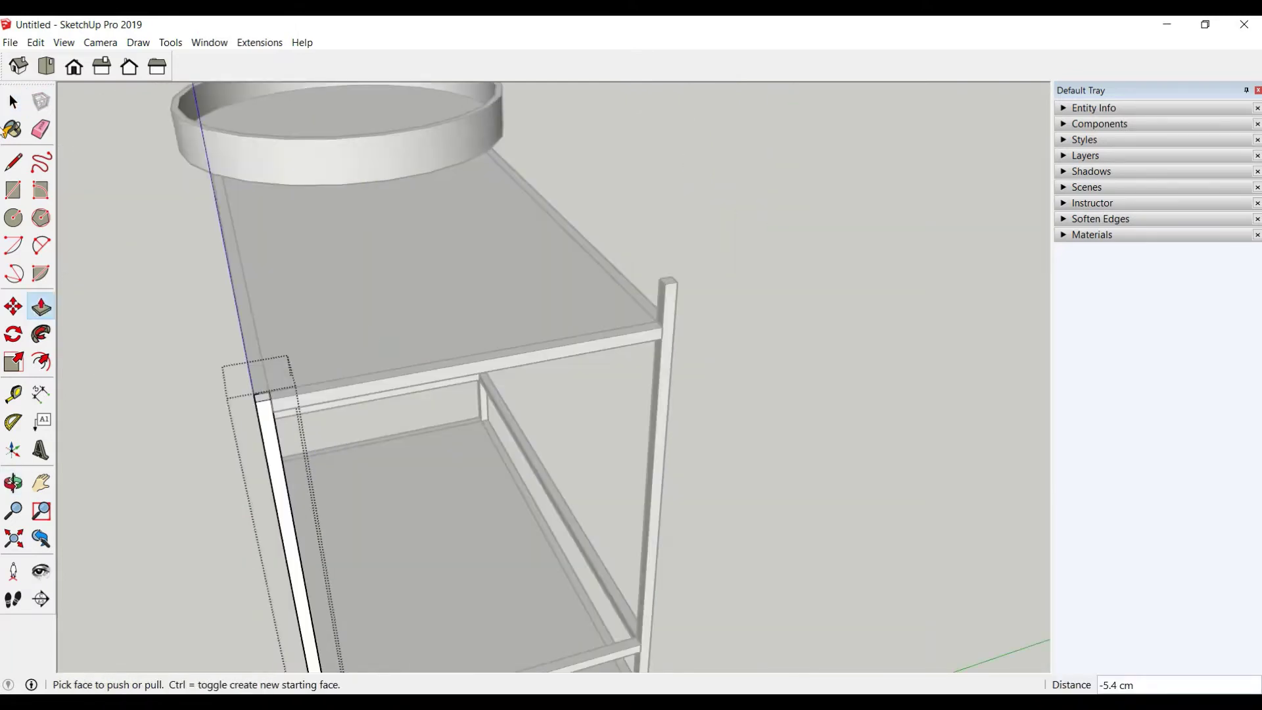
pyautogui.press('space')
pyautogui.doubleClick(672, 281)
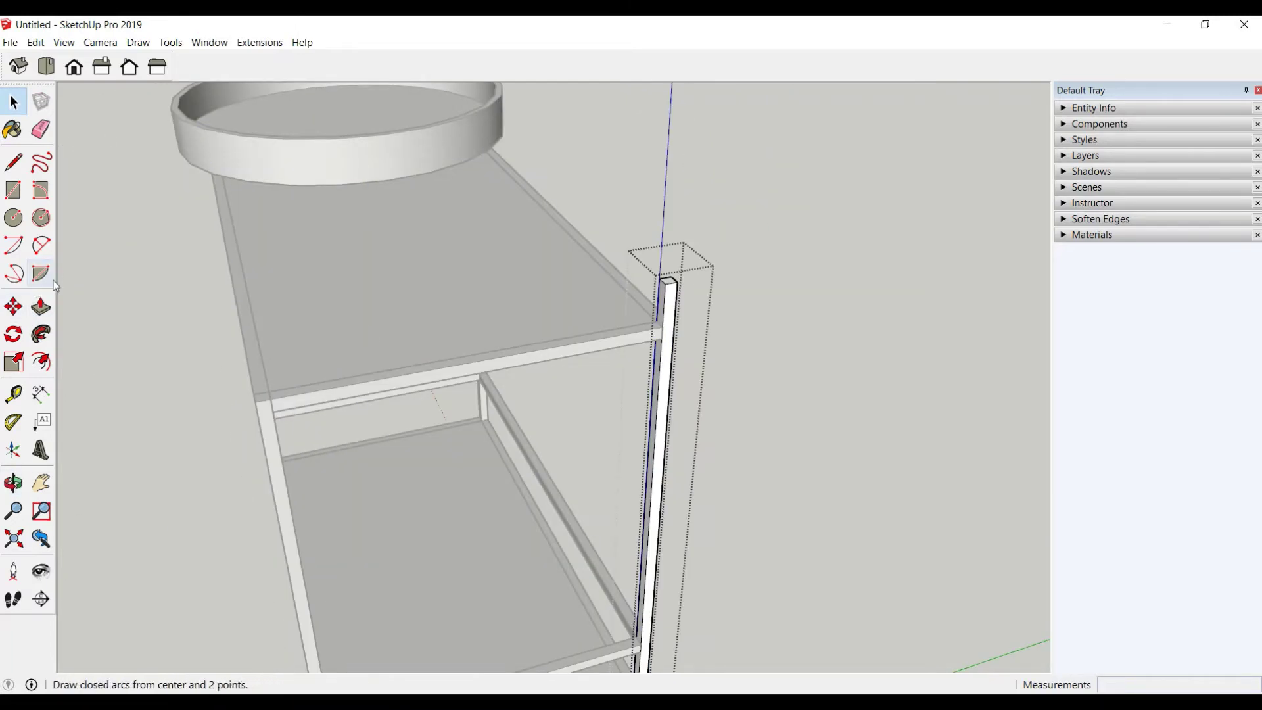
pyautogui.click(41, 306)
pyautogui.moveTo(672, 284); pyautogui.dragTo(596, 344)
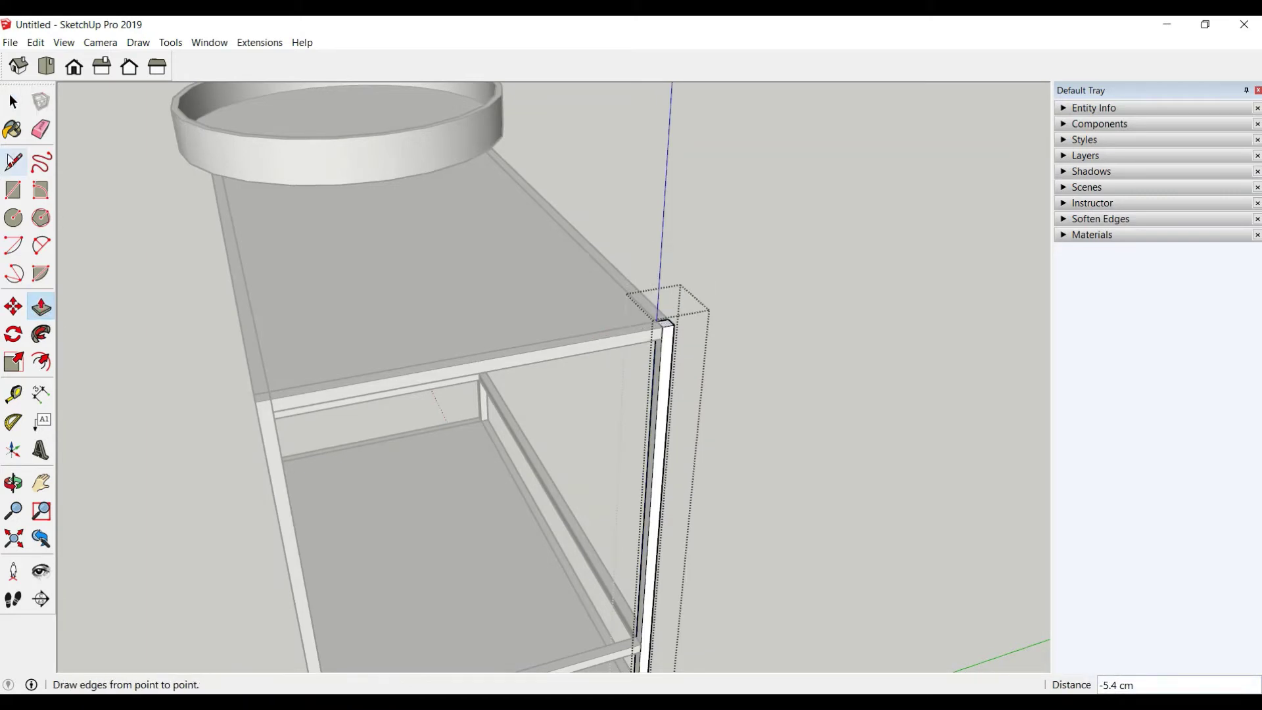
pyautogui.click(13, 101)
# Draw a 7 cm vertical line up from the top shelf's front corner
pyautogui.moveTo(111, 213)
pyautogui.mouseDown(button='middle')
pyautogui.moveTo(383, 396)
pyautogui.moveTo(556, 365)
pyautogui.mouseUp(button='middle')
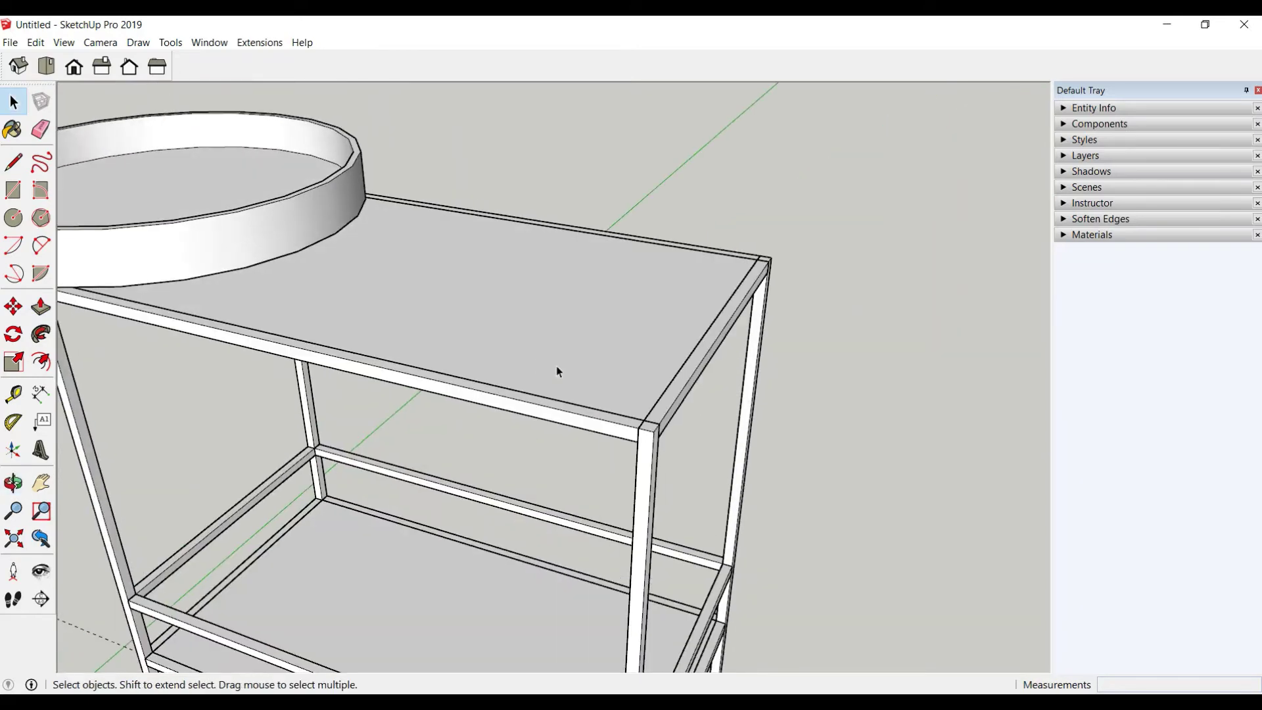
pyautogui.scroll(2, 657, 421)
pyautogui.click(14, 160)
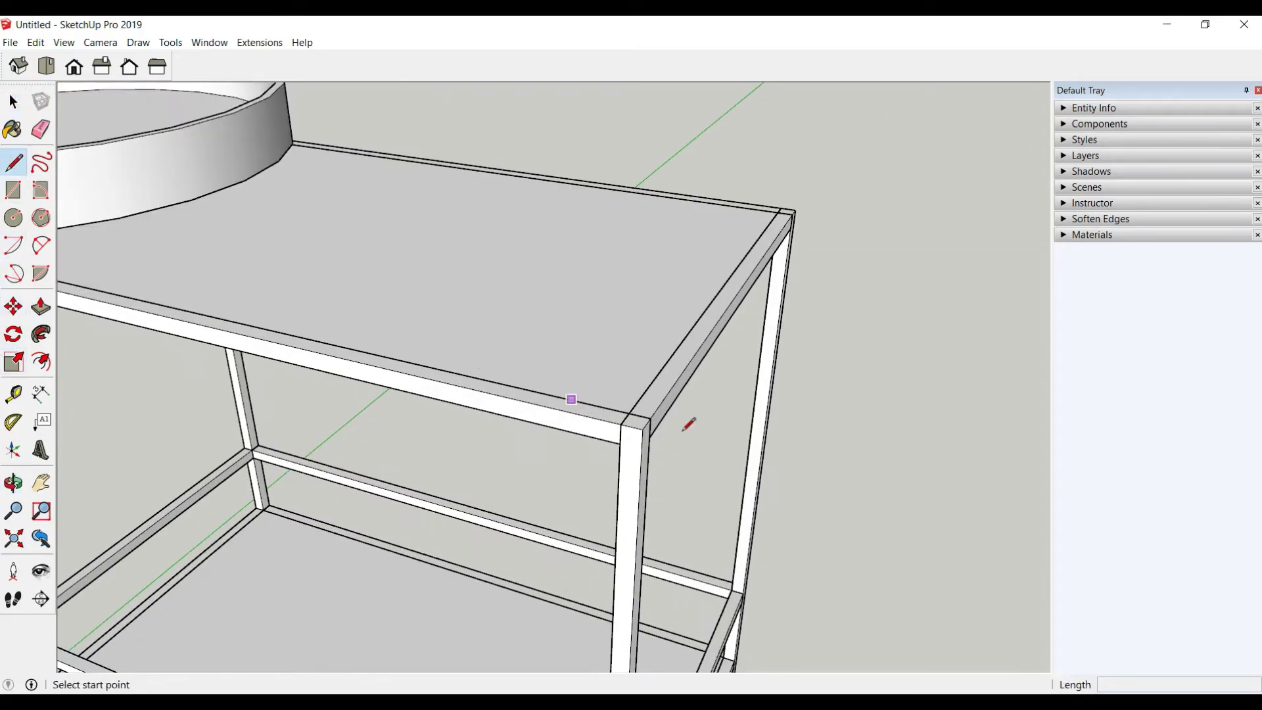
pyautogui.scroll(1, 640, 431)
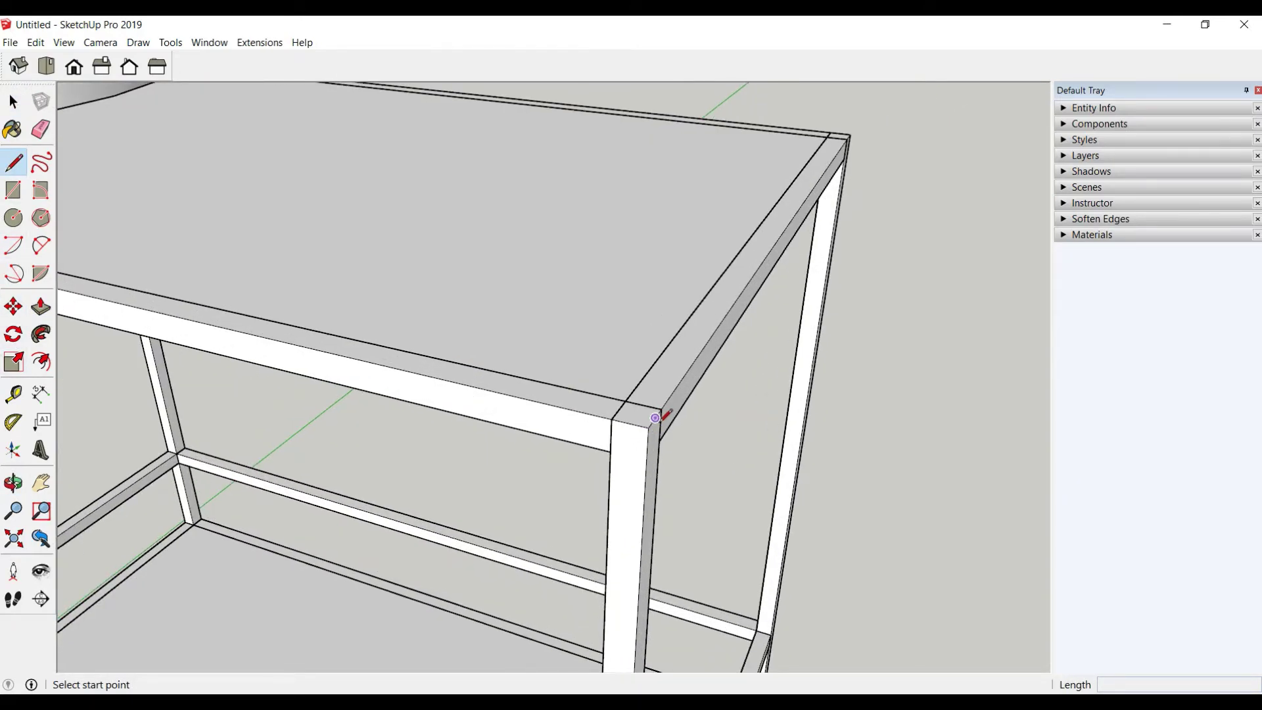
pyautogui.click(656, 418)
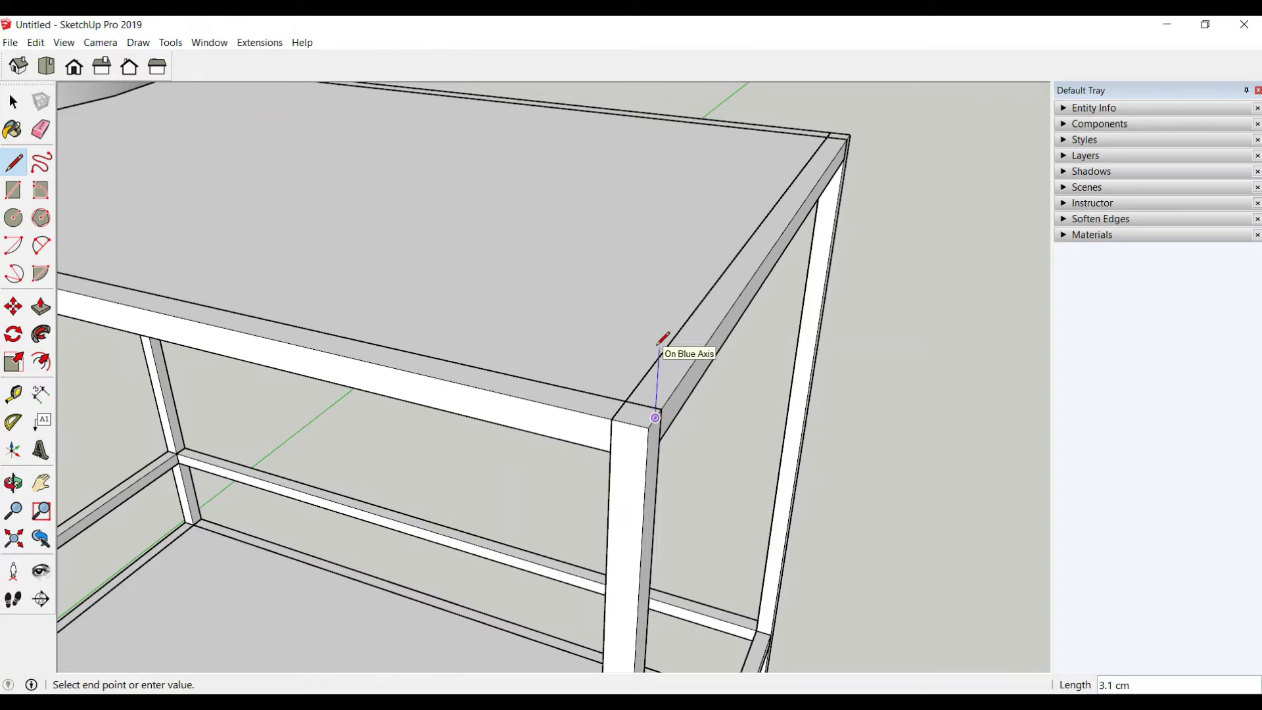
pyautogui.press('Return')
pyautogui.moveTo(713, 409)
pyautogui.mouseDown(button='middle')
pyautogui.moveTo(515, 451)
pyautogui.moveTo(327, 464)
pyautogui.moveTo(591, 412)
pyautogui.mouseUp(button='middle')
pyautogui.press('Escape')
# Draw a matching 7 cm upright at the shelf's far corner
pyautogui.scroll(3, 653, 352)
pyautogui.scroll(2, 628, 370)
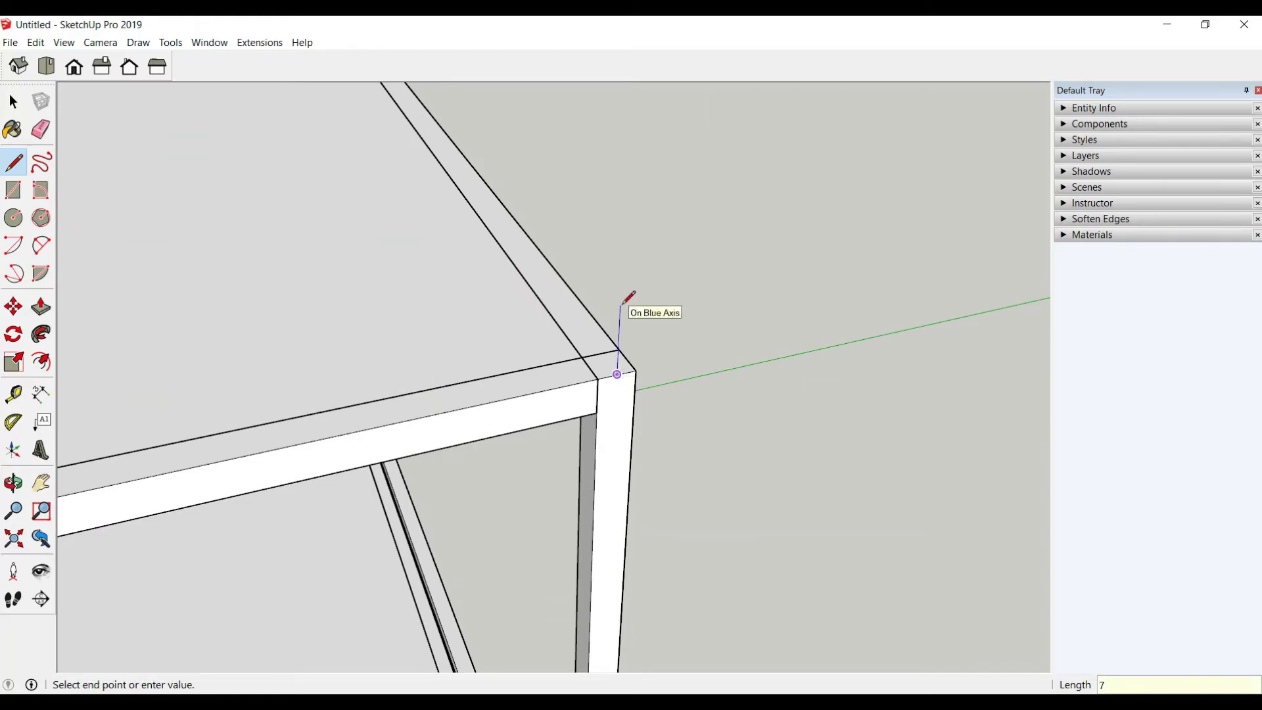
pyautogui.scroll(-3, 678, 347)
pyautogui.scroll(-3, 699, 352)
pyautogui.scroll(-2, 578, 432)
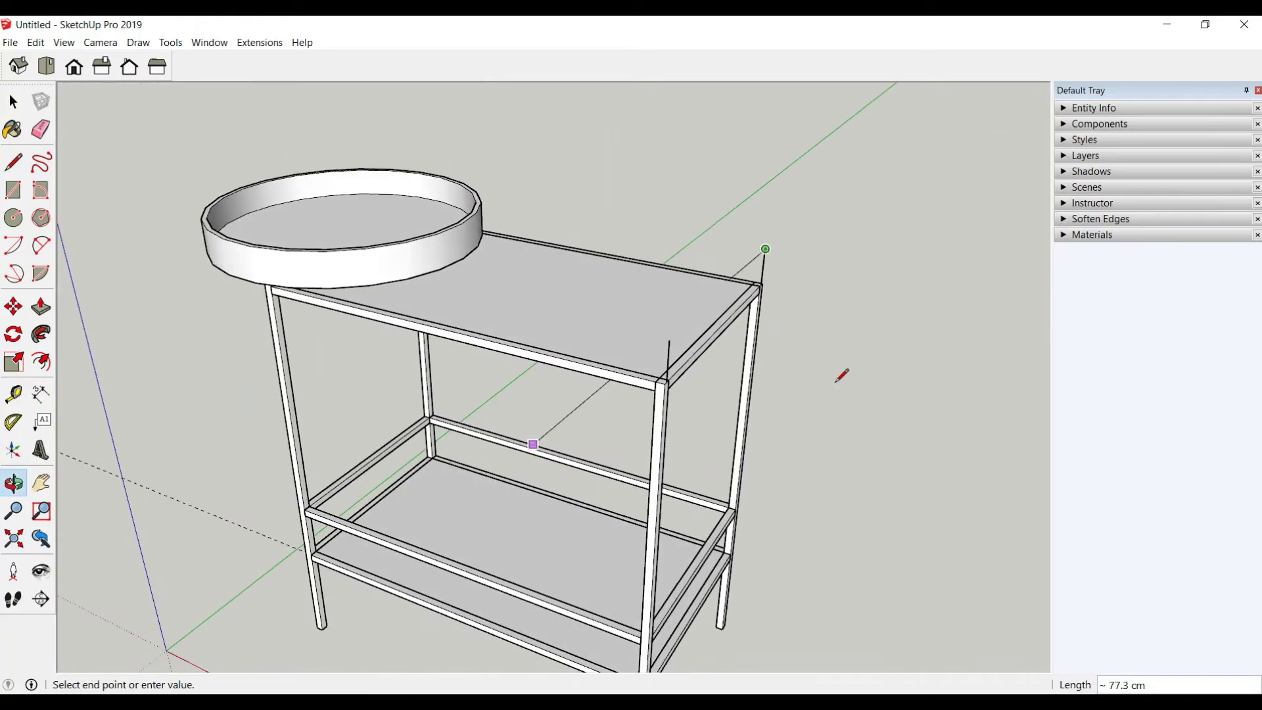
pyautogui.write('5')
pyautogui.press('Return')
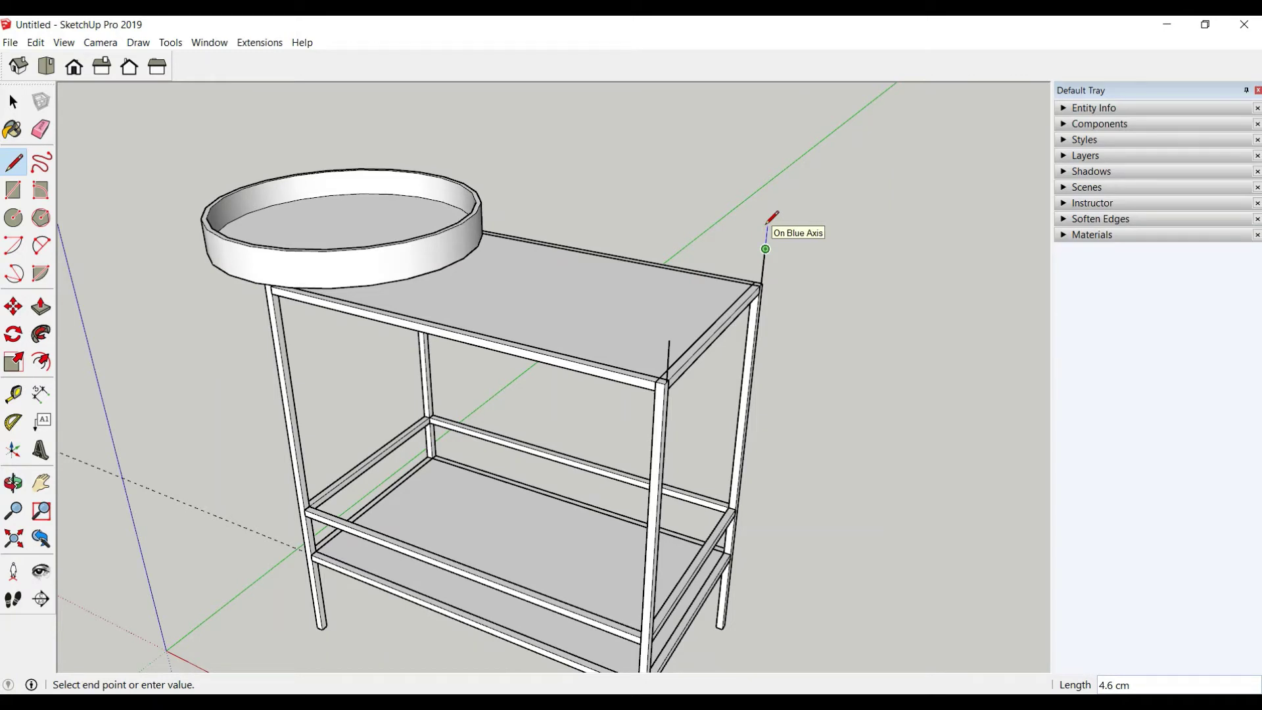
pyautogui.press('Return')
pyautogui.press('Escape')
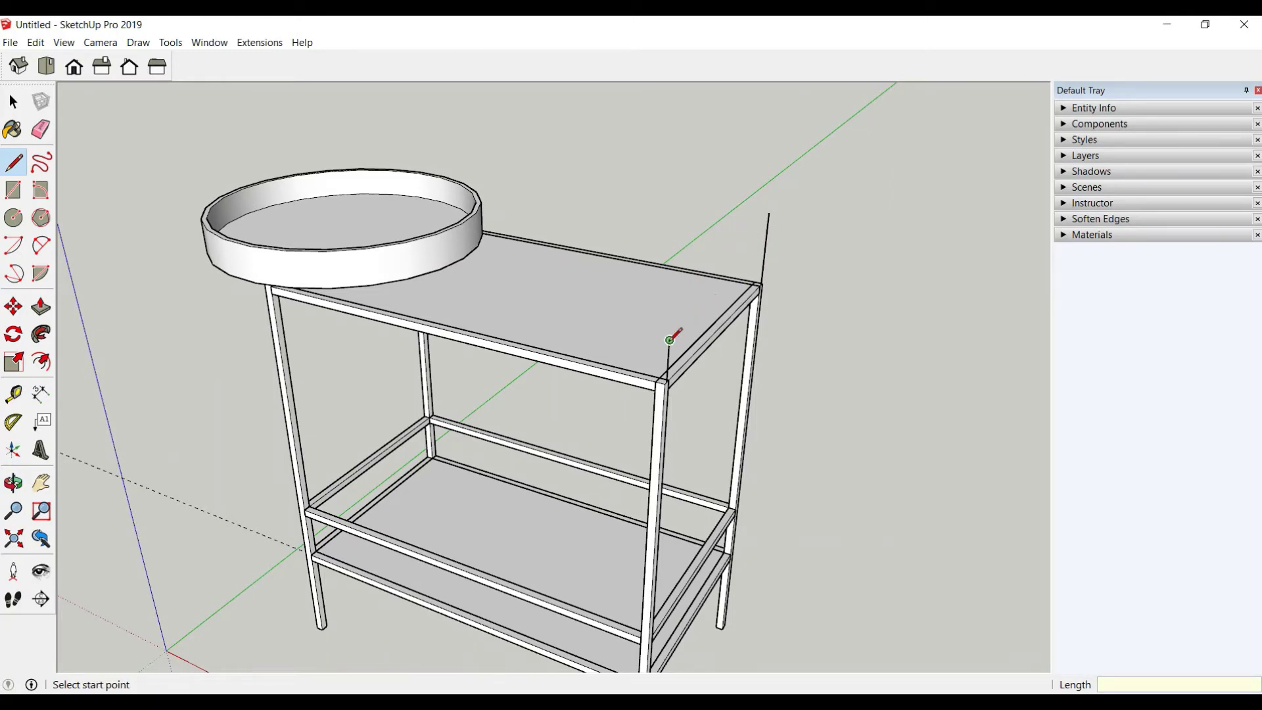
# Join the uprights' tops to close the thin vertical handle panel
pyautogui.click(670, 340)
pyautogui.write('7')
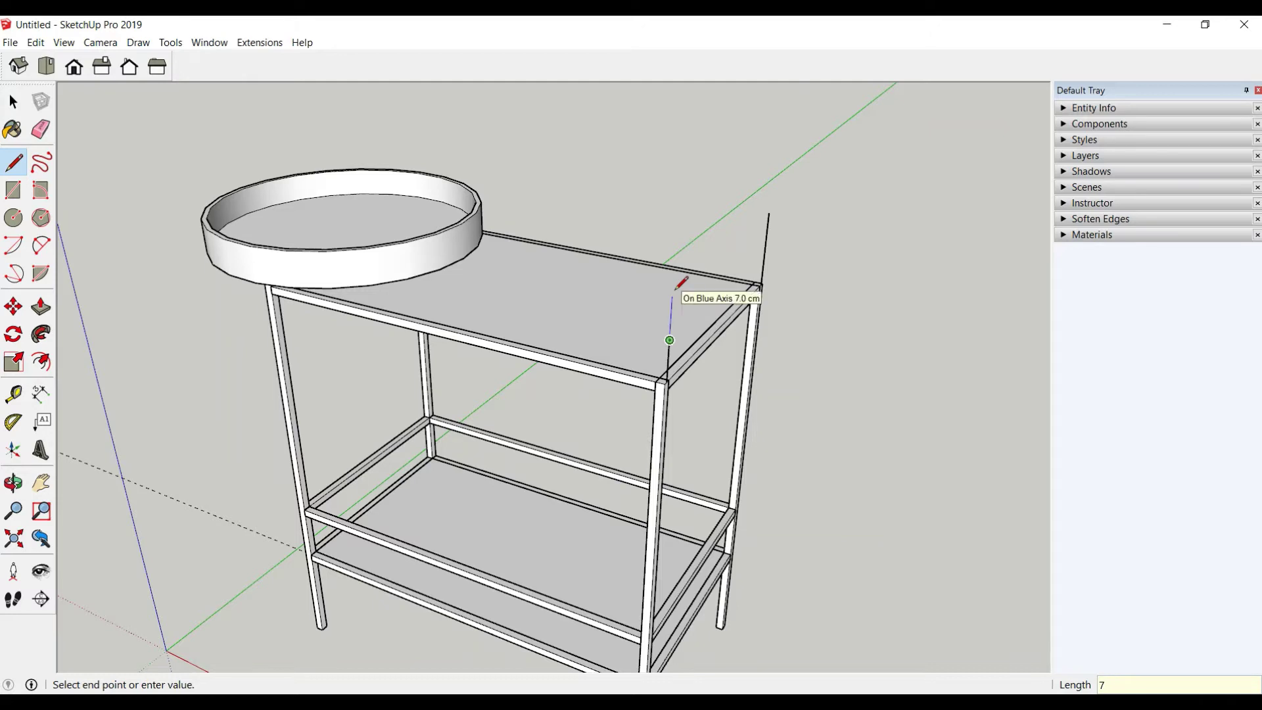
pyautogui.press('Return')
pyautogui.click(771, 212)
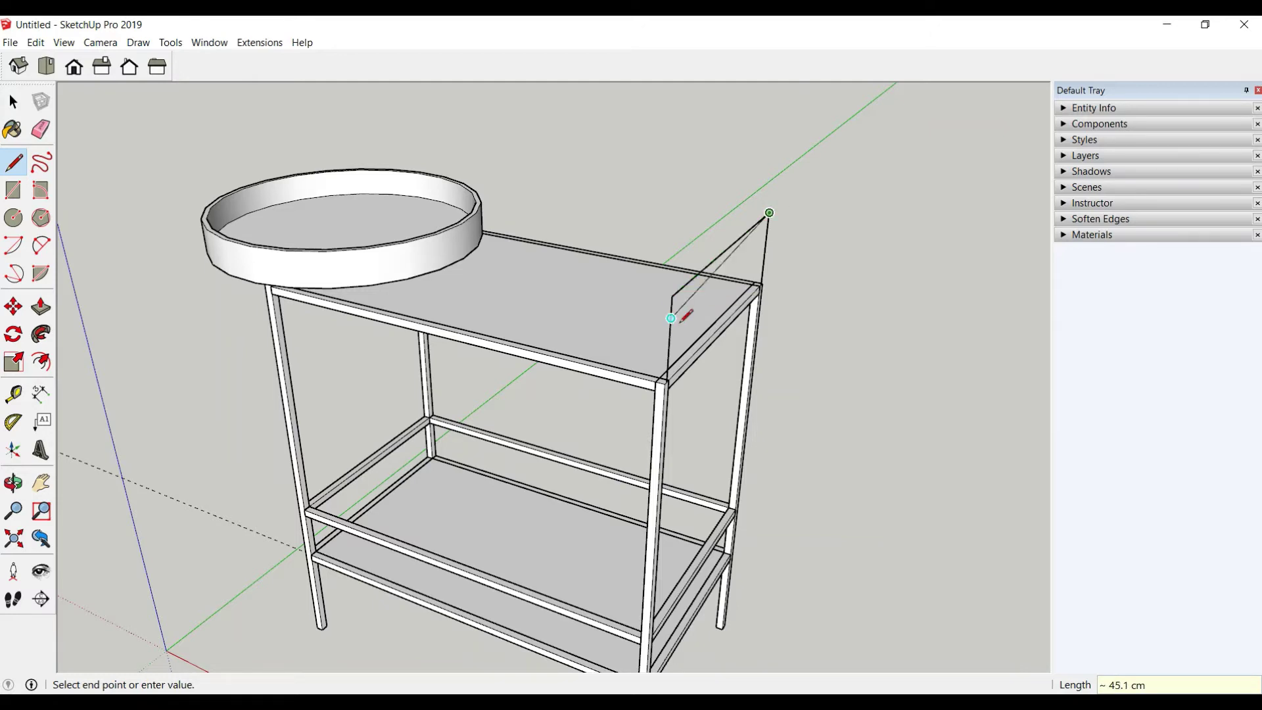
pyautogui.moveTo(771, 212); pyautogui.dragTo(637, 301, button='middle')
pyautogui.click(13, 101)
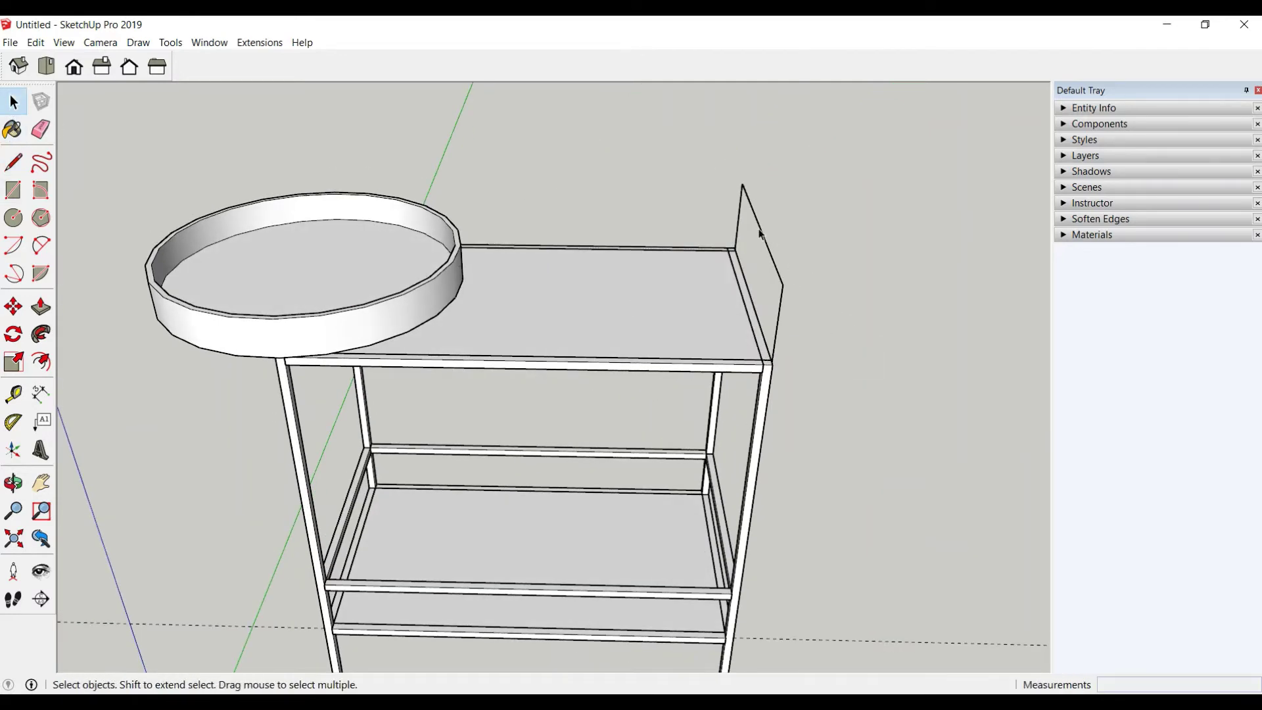
# Move the handle panel's outer edge outward to shape the handle profile
pyautogui.click(14, 307)
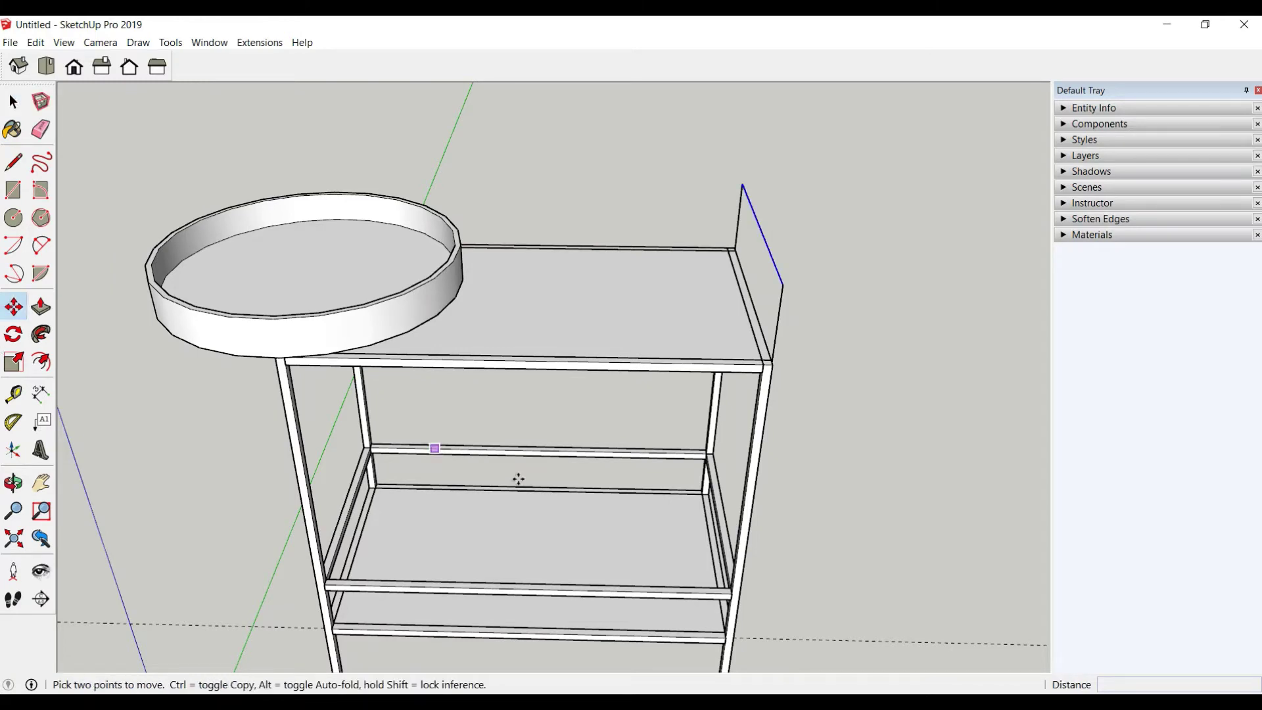
pyautogui.click(486, 536)
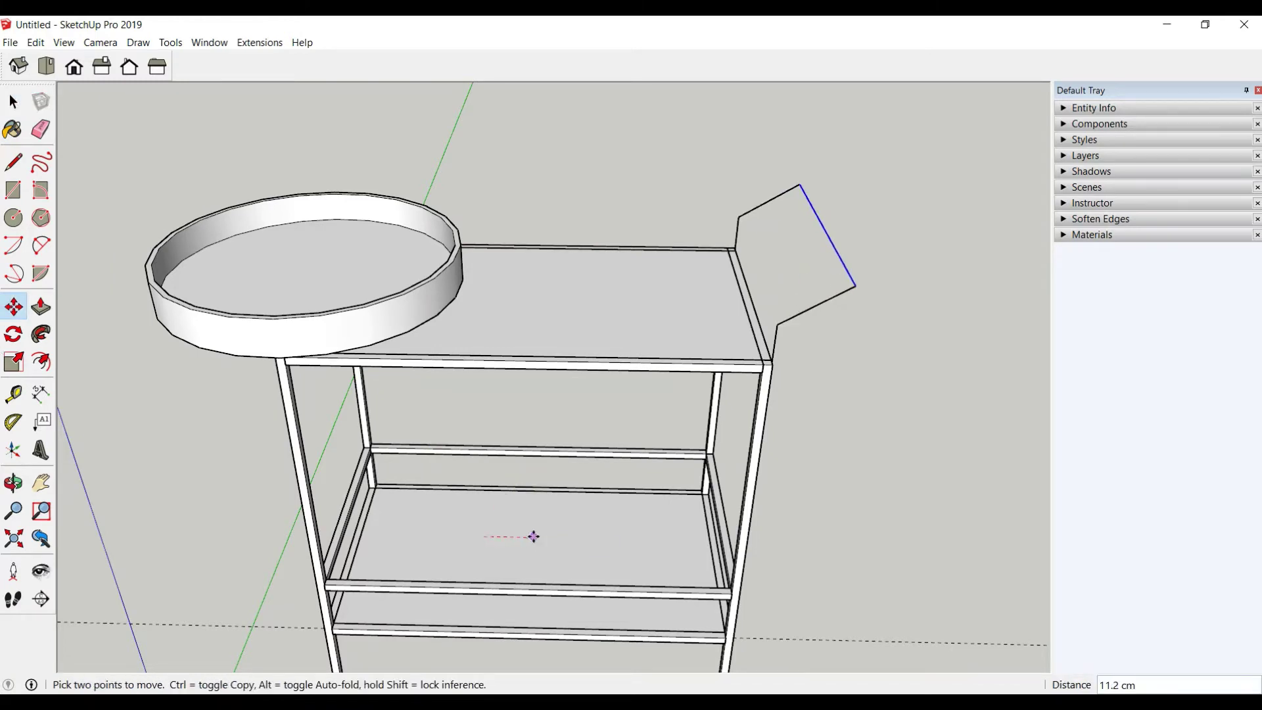
pyautogui.moveTo(567, 549); pyautogui.dragTo(522, 424, button='middle')
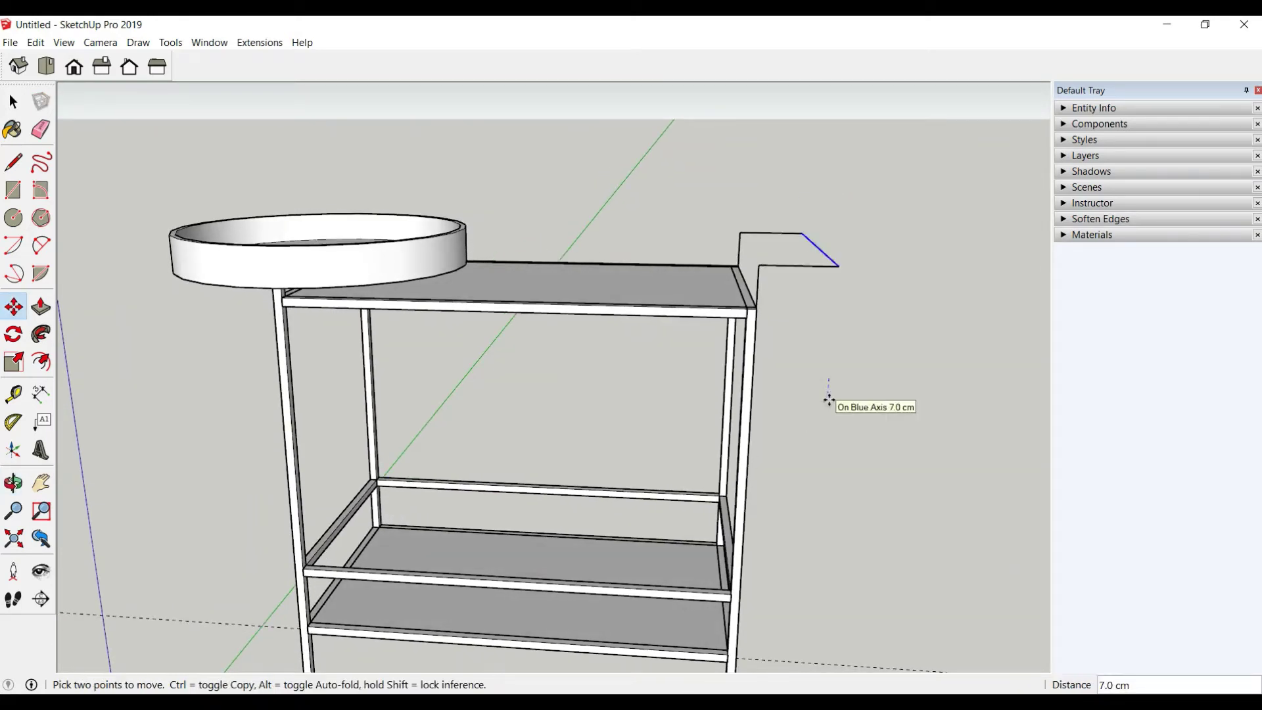
pyautogui.press('Return')
pyautogui.scroll(3, 827, 414)
pyautogui.moveTo(827, 414); pyautogui.dragTo(728, 386, button='middle')
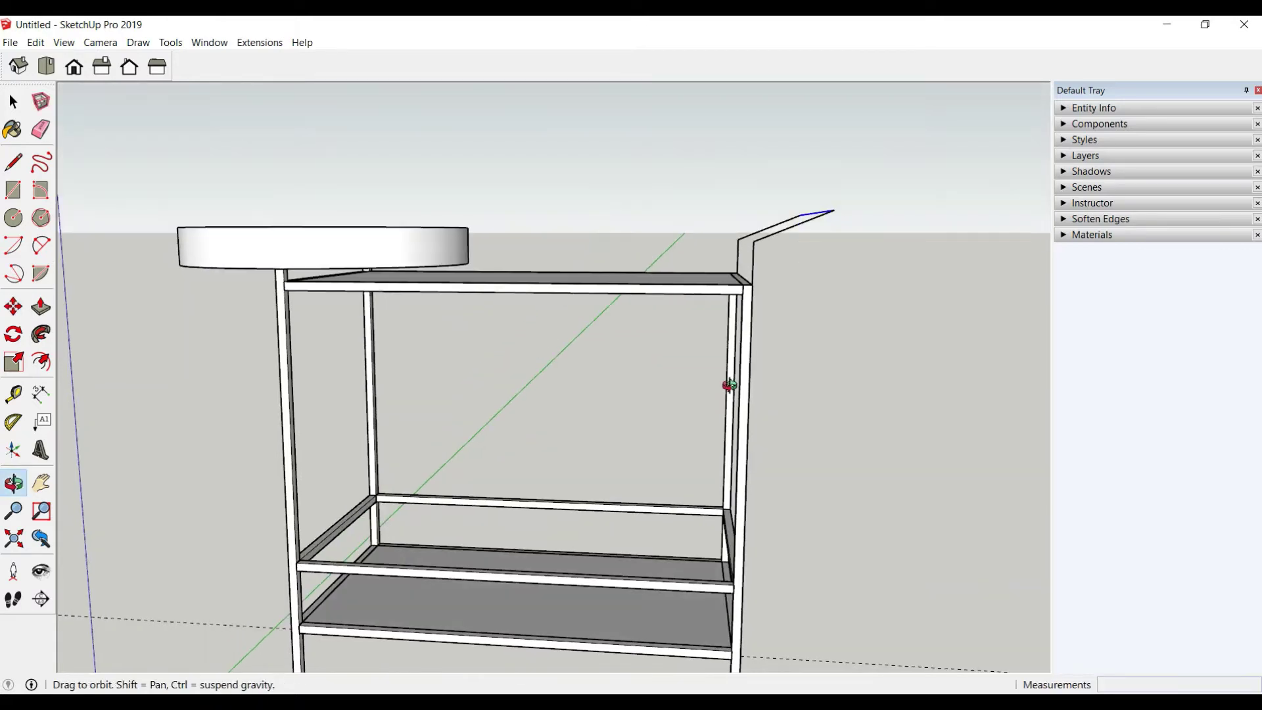
# Mark Tape Measure guide points 1.5 cm from the inner corner along both edges
pyautogui.press('t')
pyautogui.click(676, 328)
pyautogui.write('1.5')
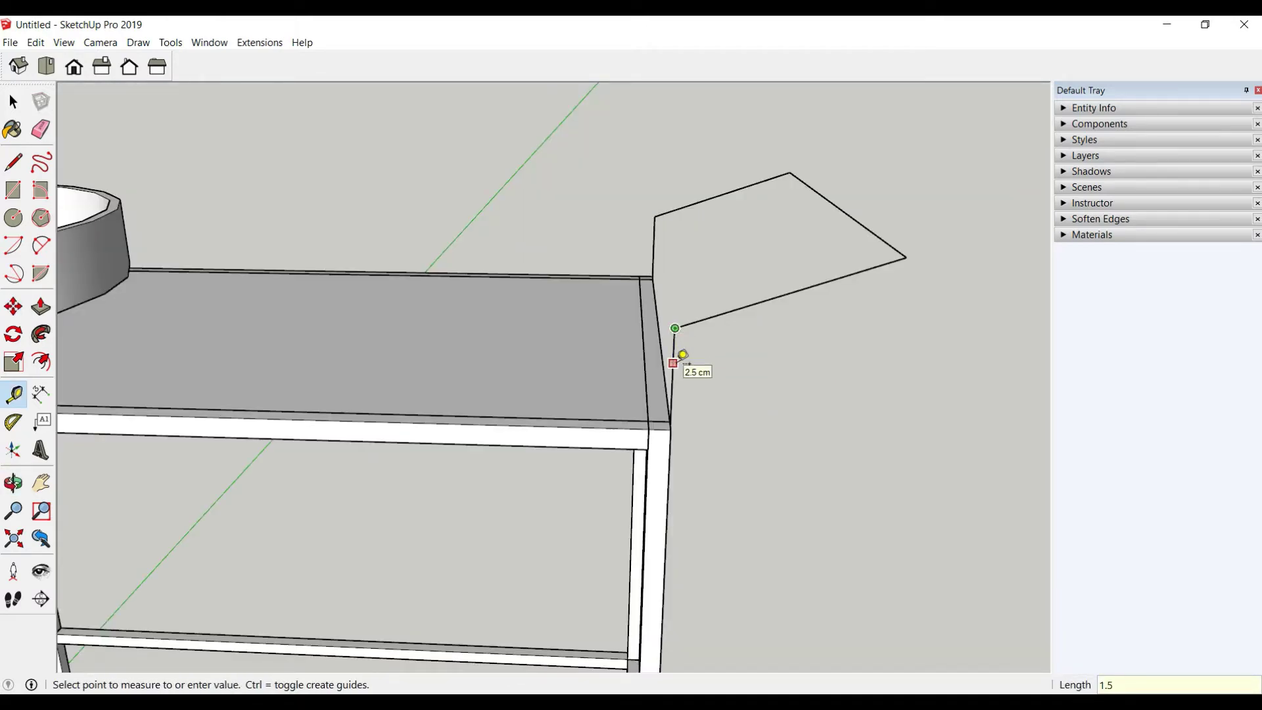
pyautogui.press('Return')
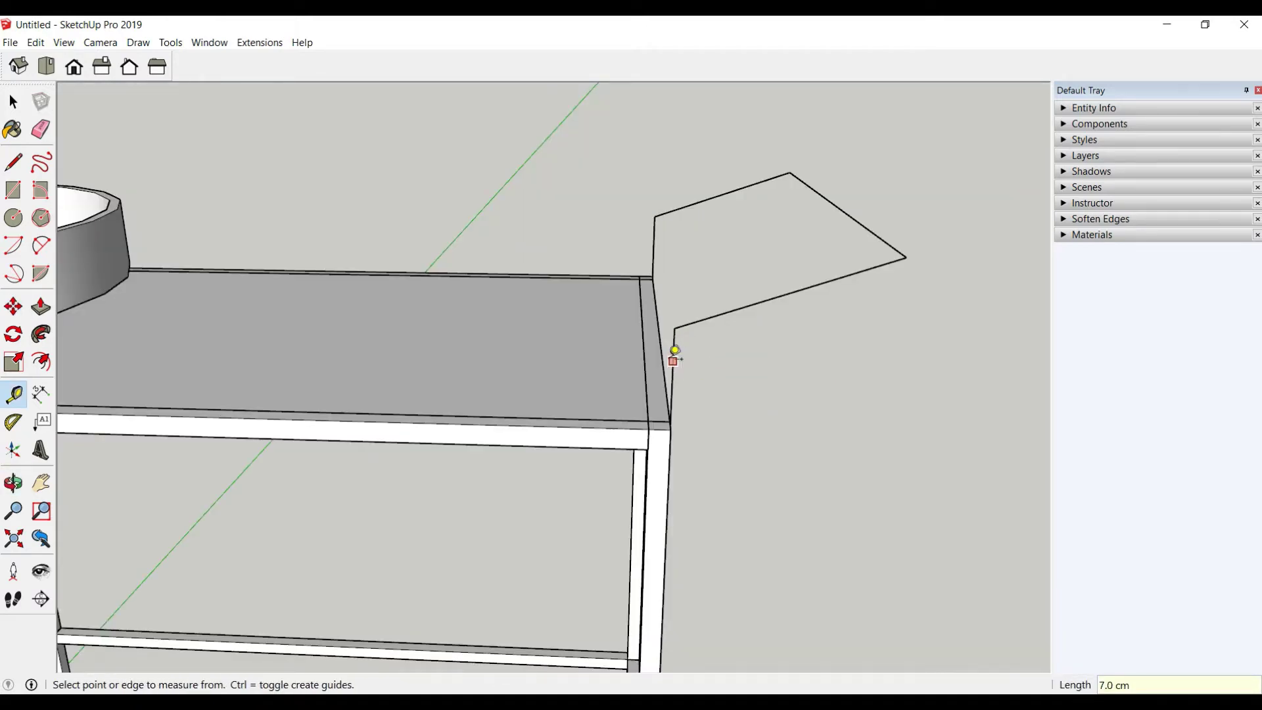
pyautogui.scroll(3, 674, 352)
pyautogui.click(690, 258)
pyautogui.write('1.5')
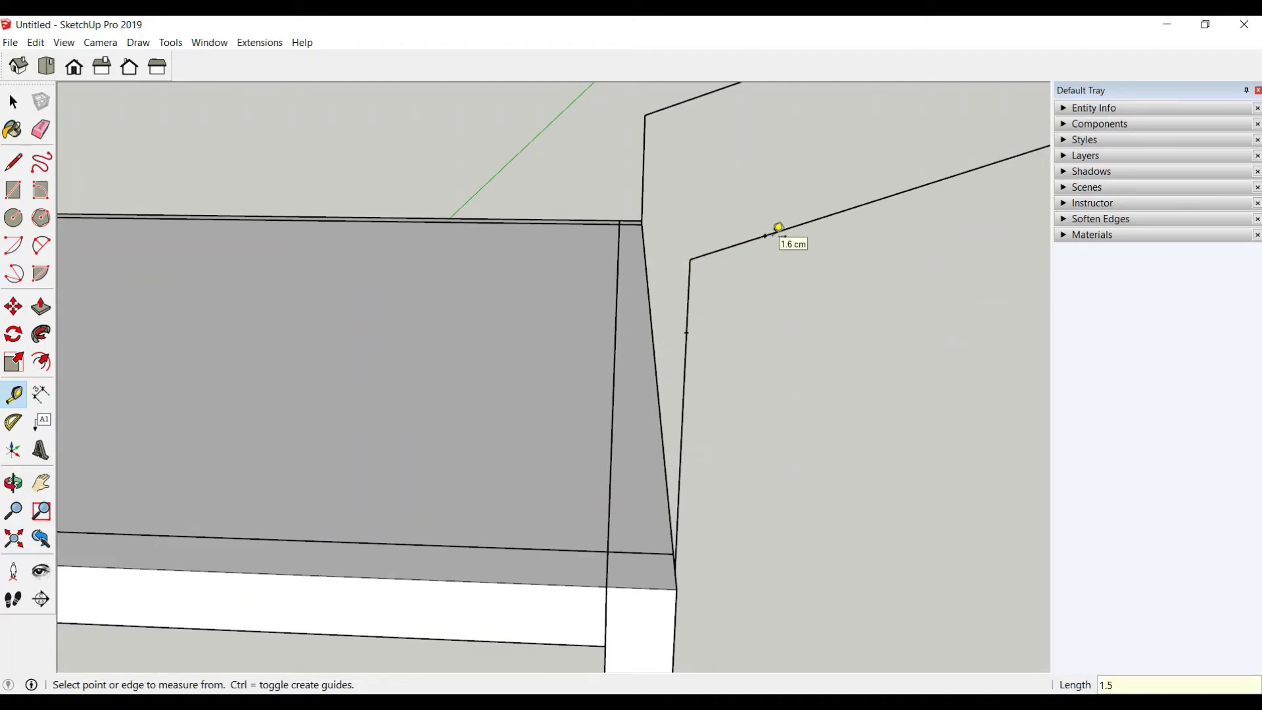
pyautogui.press('Return')
# Draw a 2 Point Arc between the guide points and erase the sharp corner edges
pyautogui.click(37, 251)
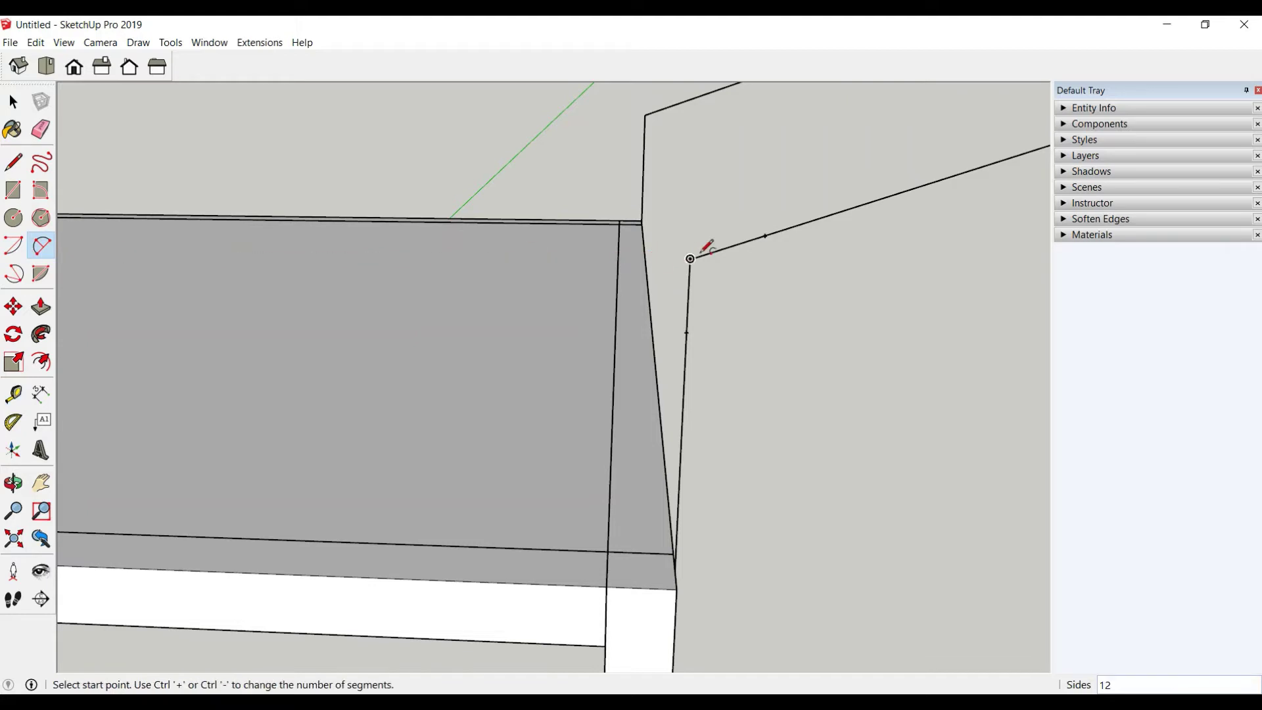
pyautogui.click(765, 235)
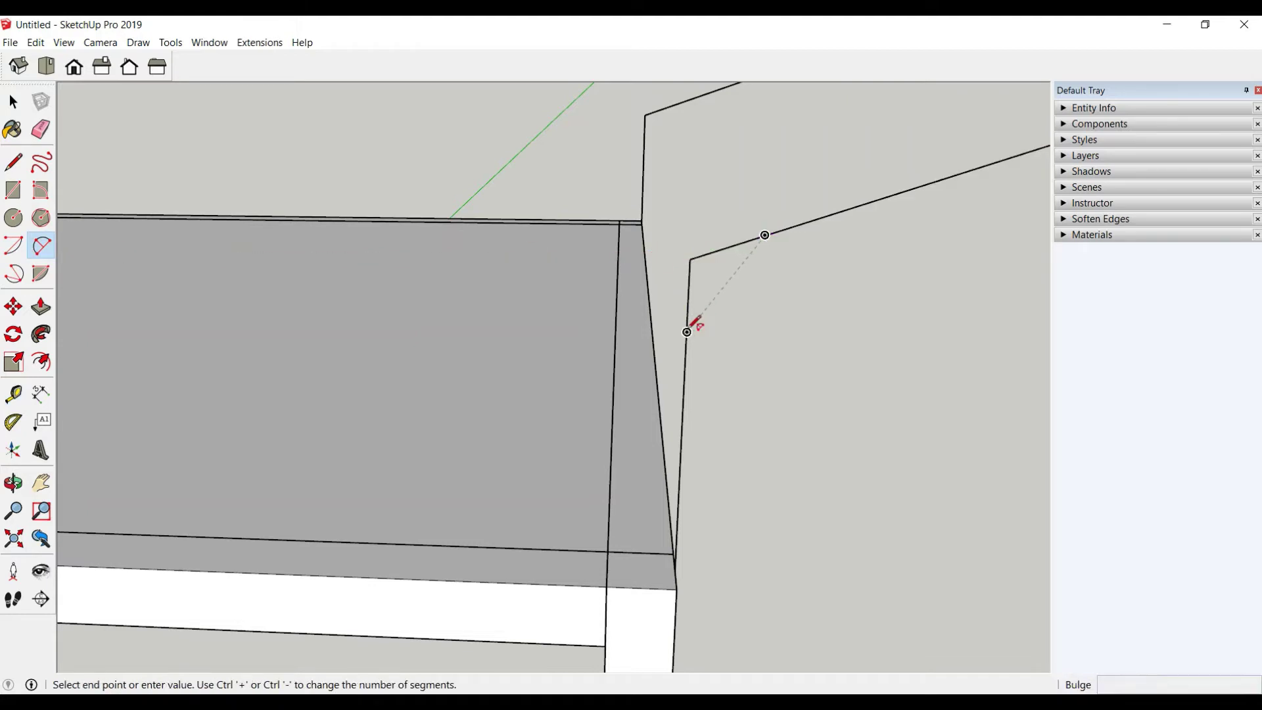
pyautogui.click(687, 332)
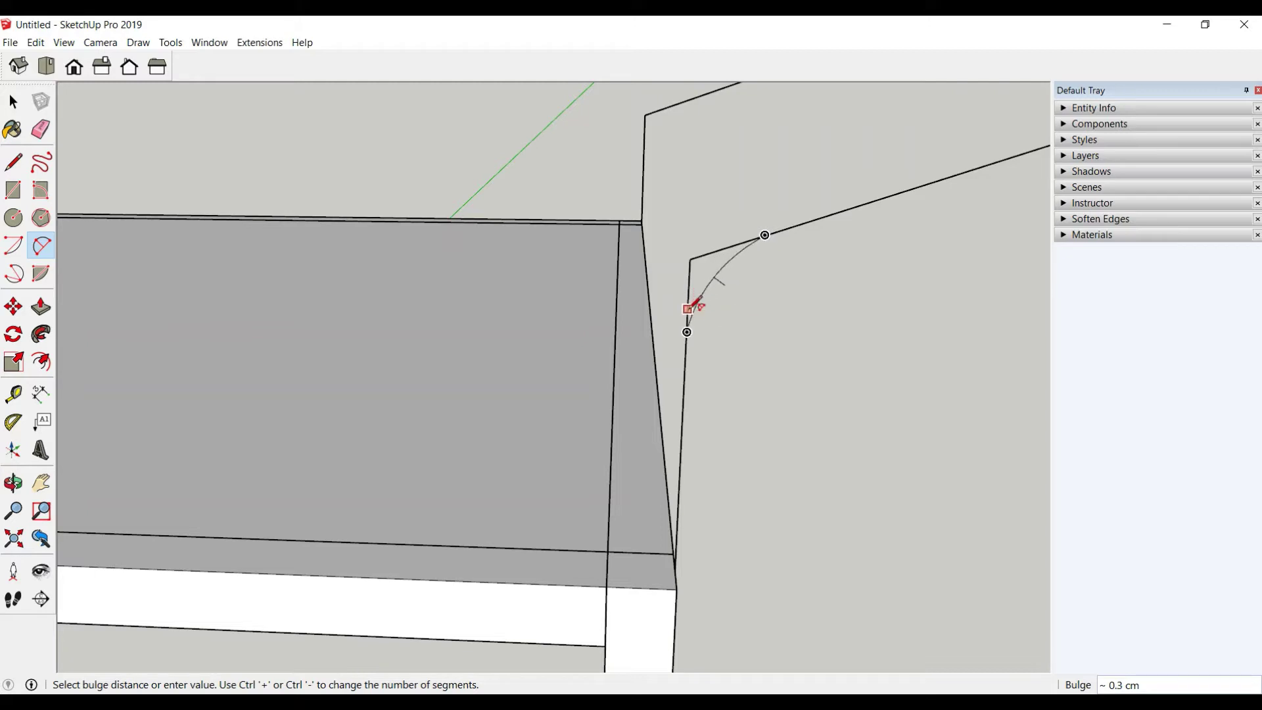
pyautogui.click(694, 301)
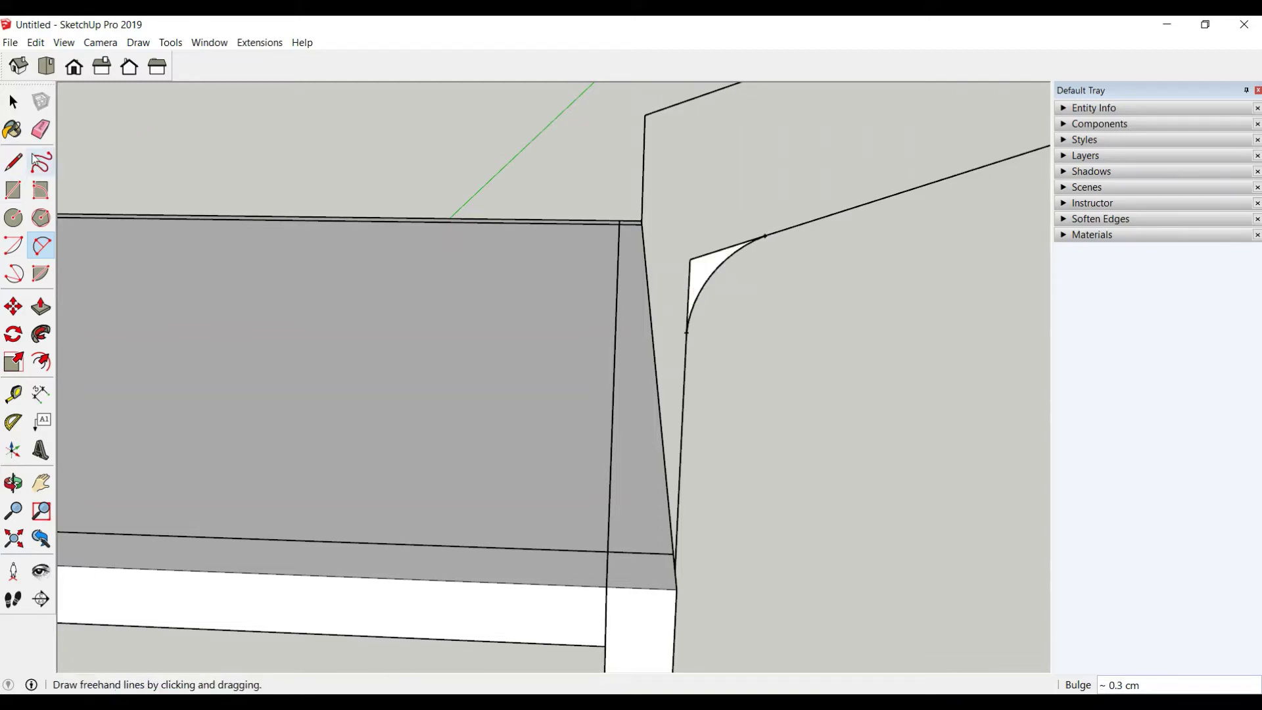
pyautogui.click(41, 130)
pyautogui.keyDown('shift'); pyautogui.moveTo(694, 270); pyautogui.dragTo(684, 281); pyautogui.keyUp('shift')
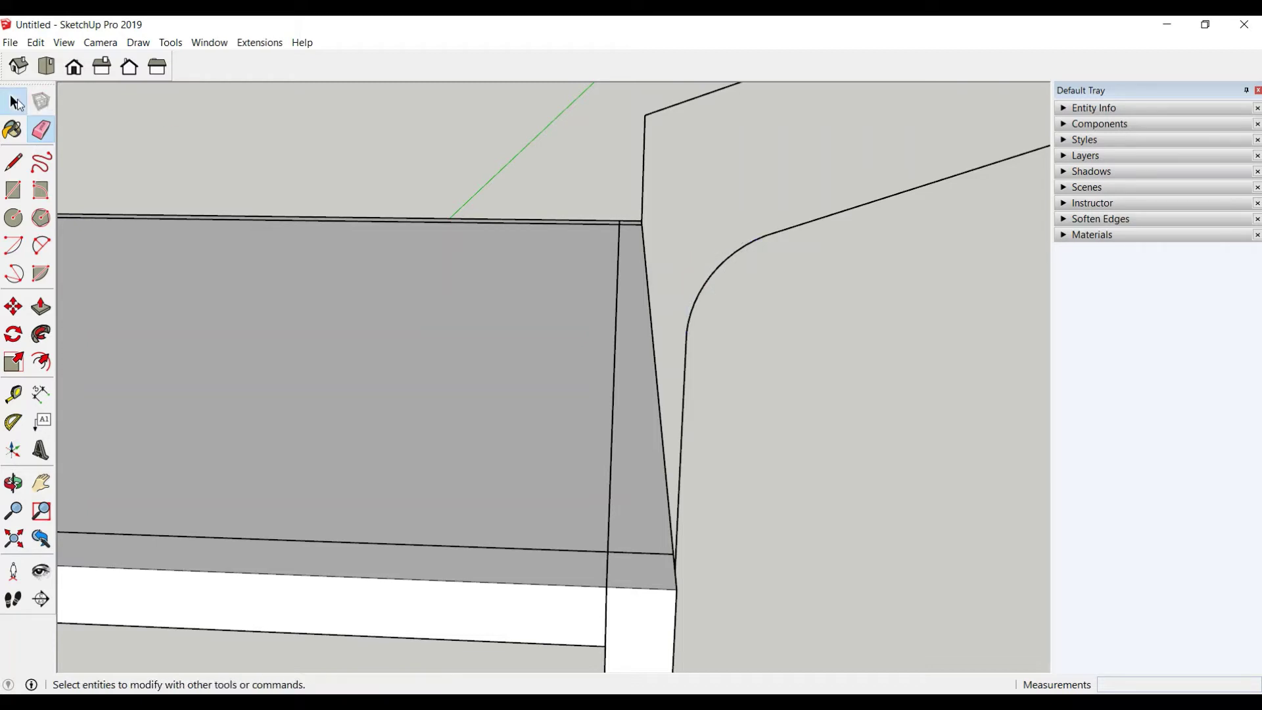
pyautogui.click(13, 102)
pyautogui.click(702, 286)
# Copy the corner arc 45 cm to the upper inner bend and erase that corner's edges
pyautogui.moveTo(712, 299); pyautogui.dragTo(622, 486, button='middle')
pyautogui.press('m')
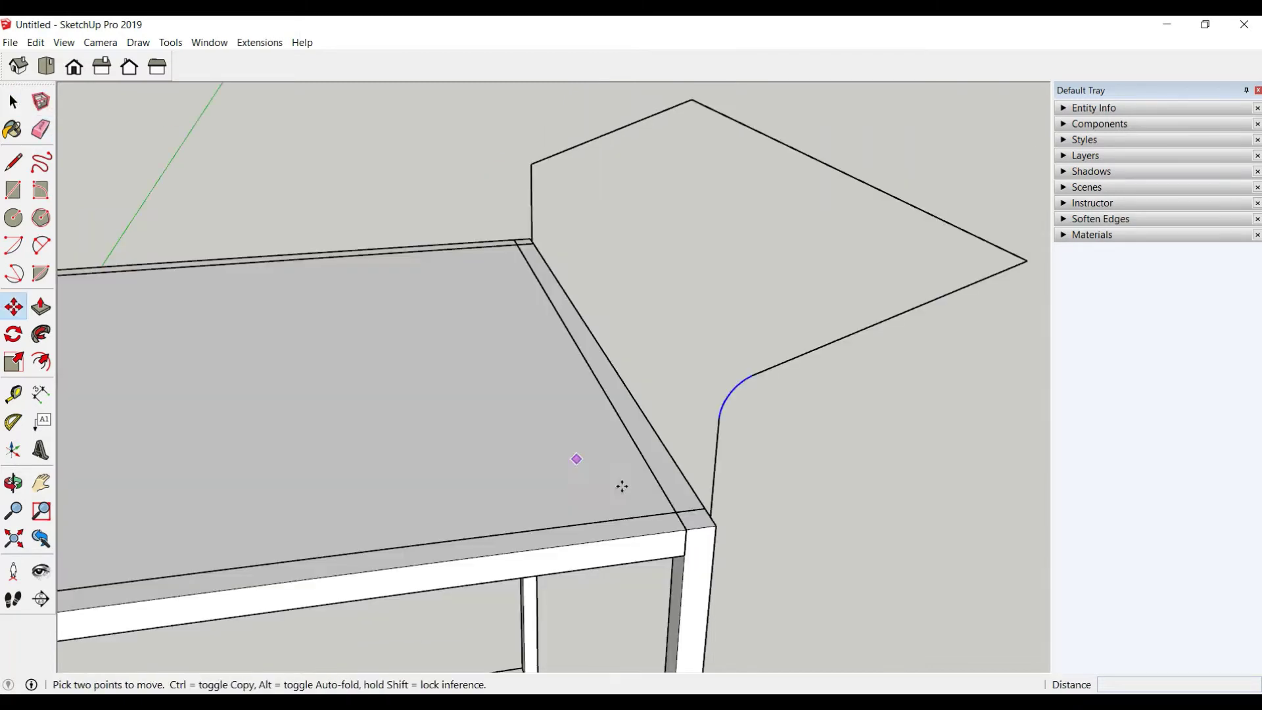
pyautogui.press('ctrl')
pyautogui.click(711, 516)
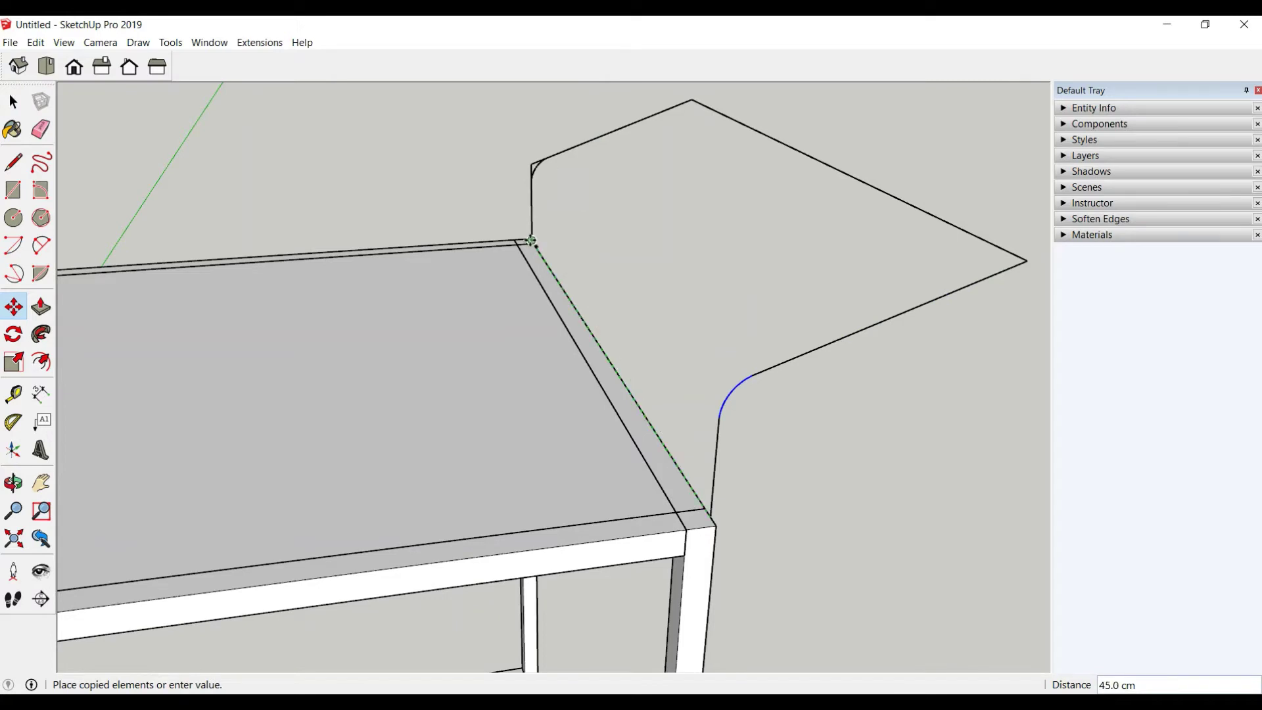
pyautogui.click(532, 241)
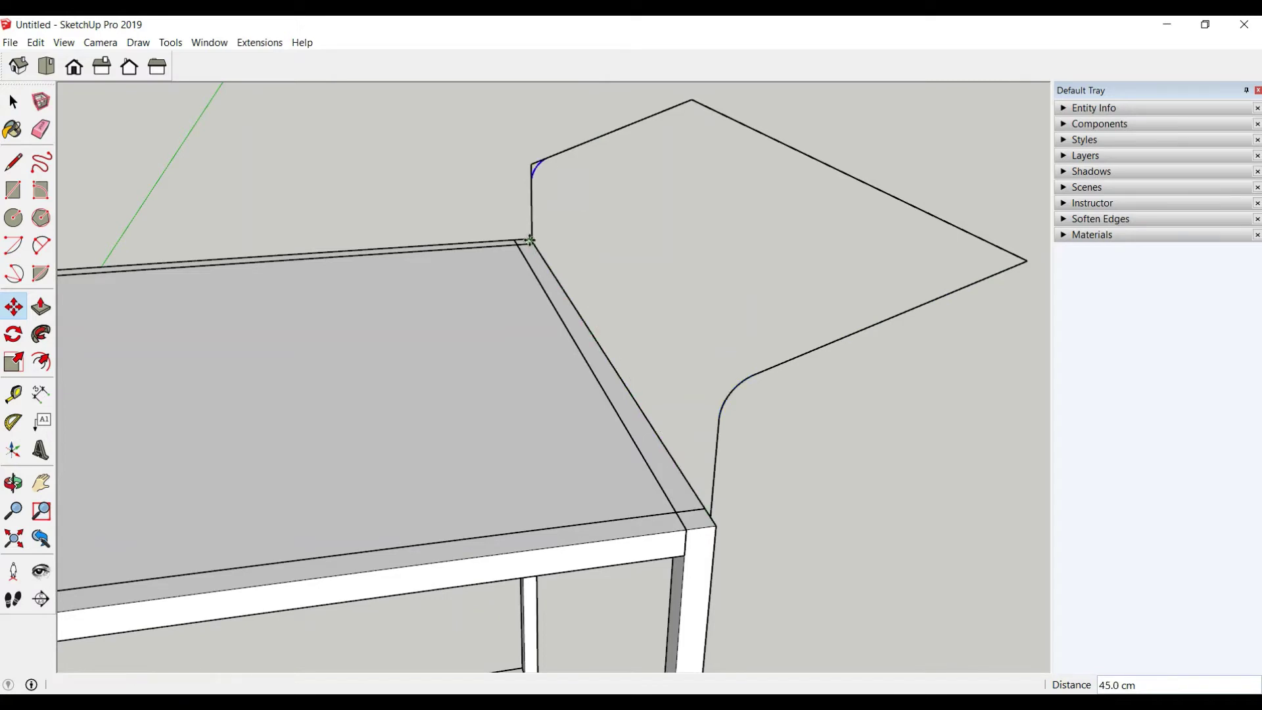
pyautogui.click(41, 130)
pyautogui.moveTo(465, 249)
pyautogui.mouseDown(button='middle')
pyautogui.moveTo(631, 299)
pyautogui.moveTo(597, 307)
pyautogui.mouseUp(button='middle')
pyautogui.moveTo(667, 265); pyautogui.dragTo(217, 223, button='middle')
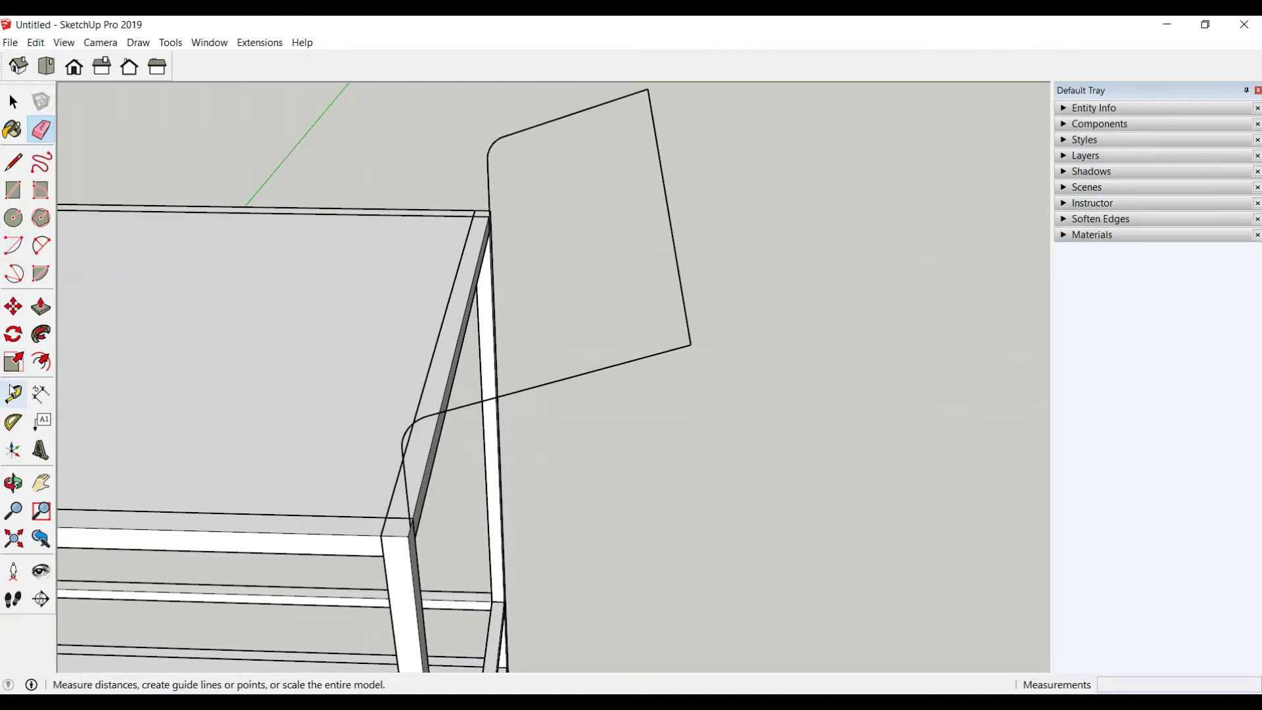
# Add a 2 cm guide from the outer edge and arc-round the lower outer corner
pyautogui.click(13, 393)
pyautogui.click(683, 298)
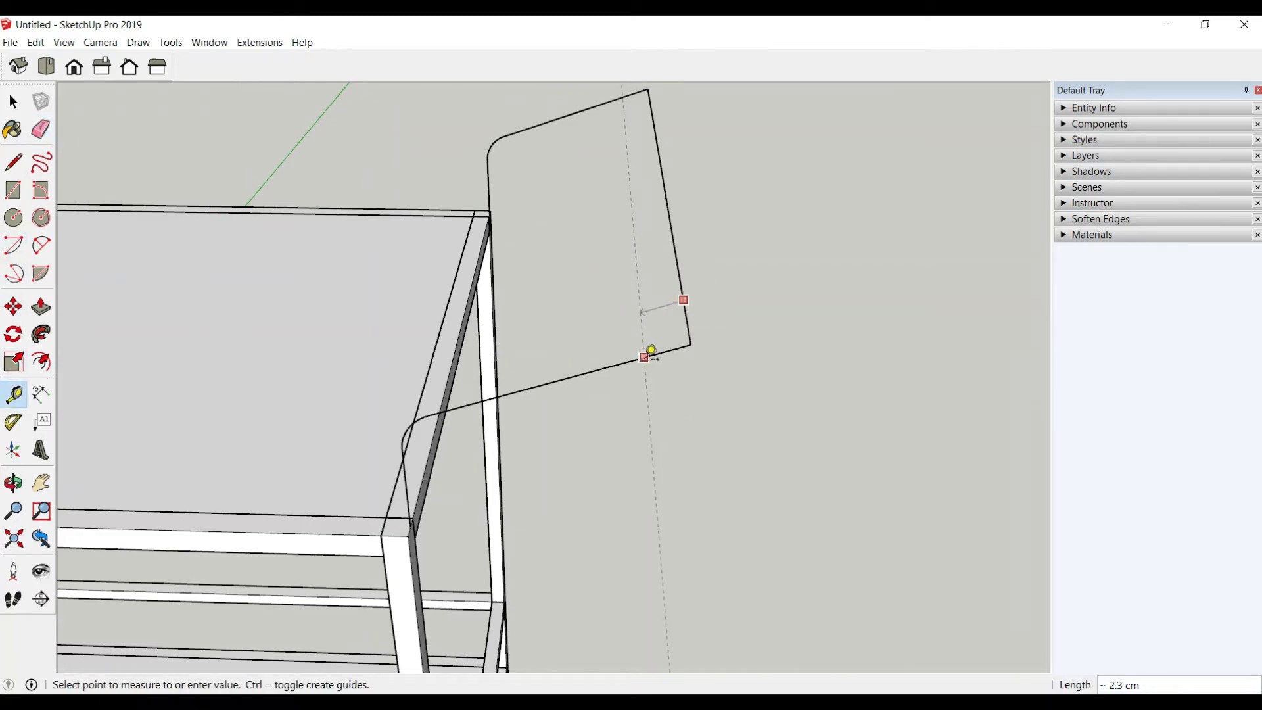
pyautogui.scroll(3, 668, 337)
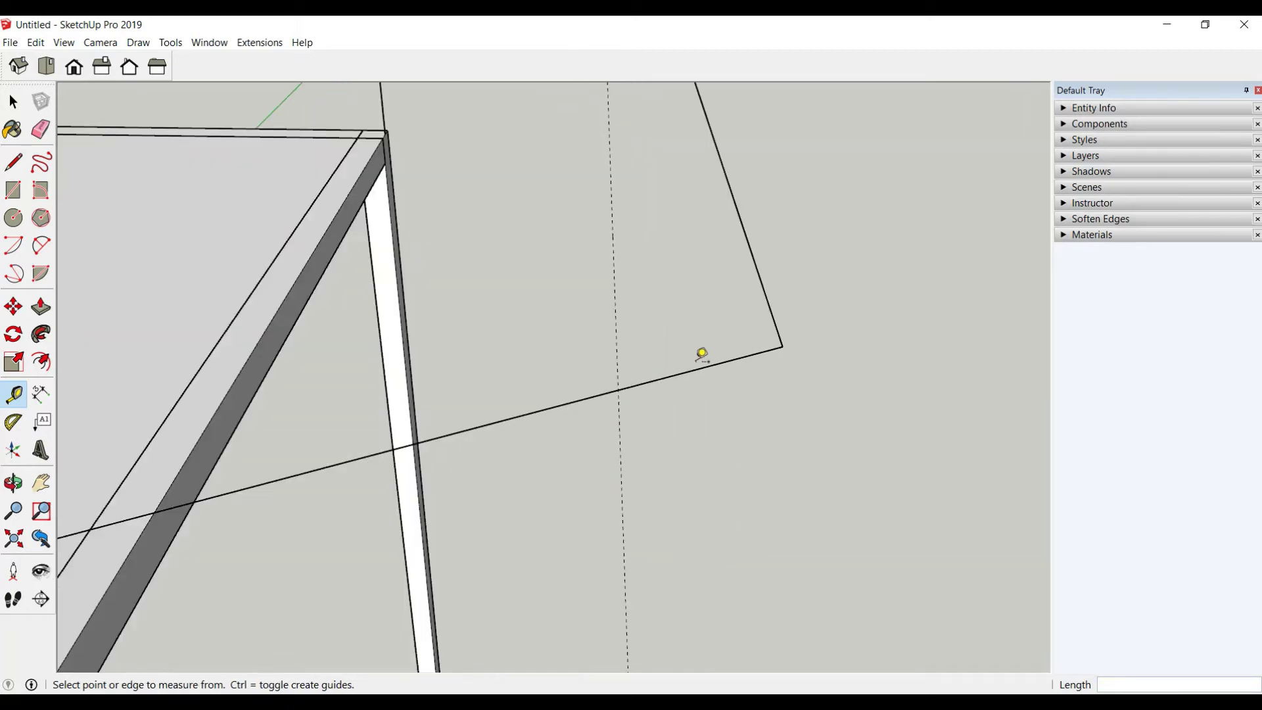
pyautogui.click(703, 367)
pyautogui.write('2')
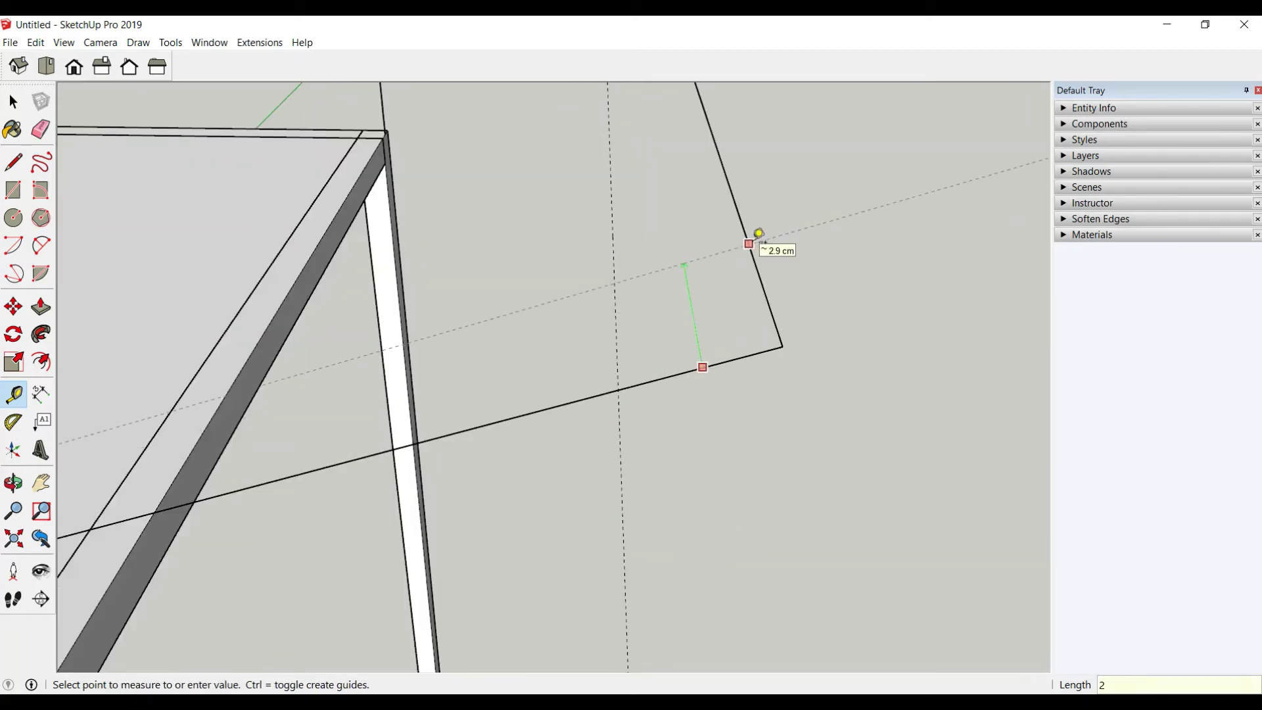
pyautogui.press('Return')
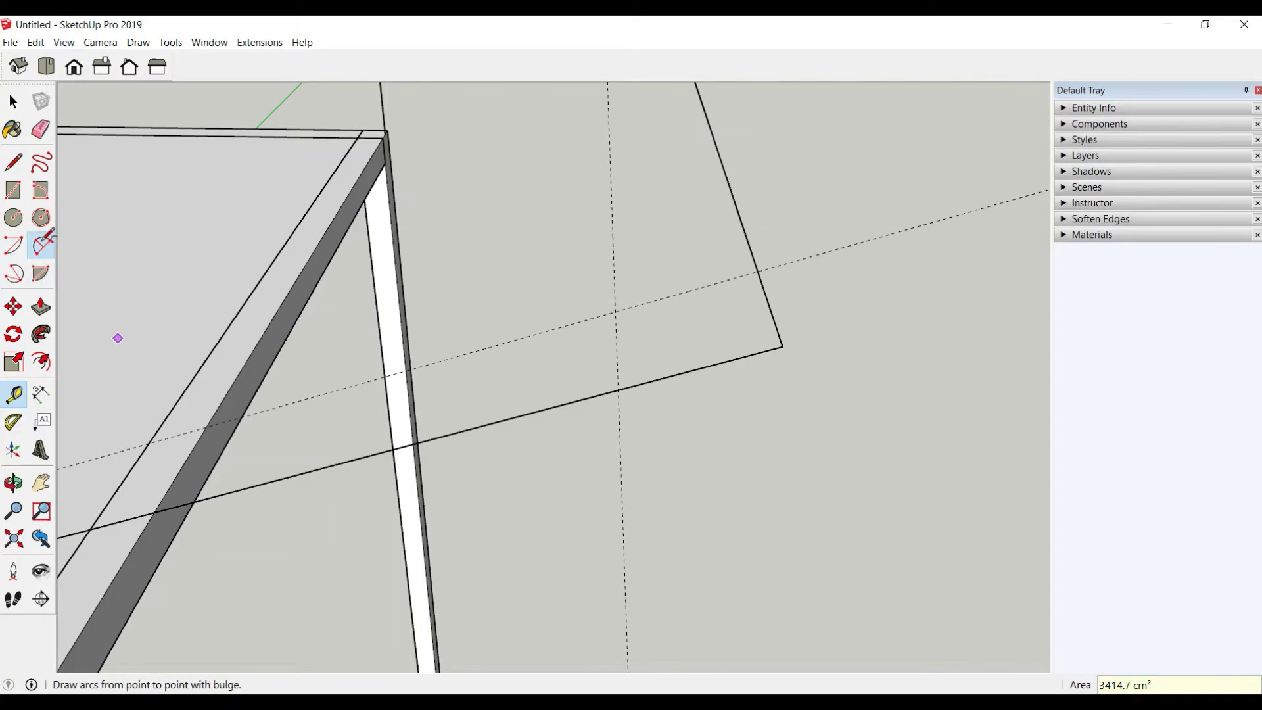
pyautogui.click(41, 245)
pyautogui.click(758, 271)
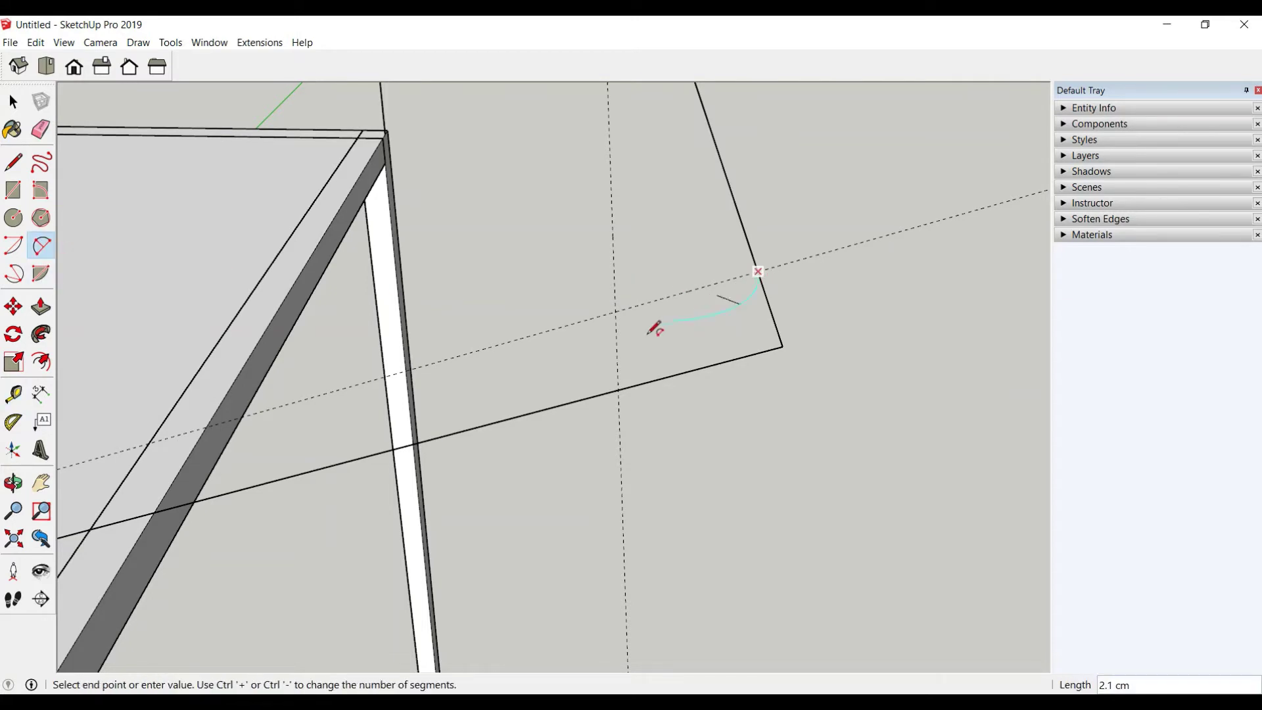
pyautogui.click(625, 380)
# Add a 2 cm guide from the top edge and arc-round the top corner
pyautogui.press('t')
pyautogui.moveTo(624, 379); pyautogui.dragTo(645, 127, button='middle')
pyautogui.click(640, 134)
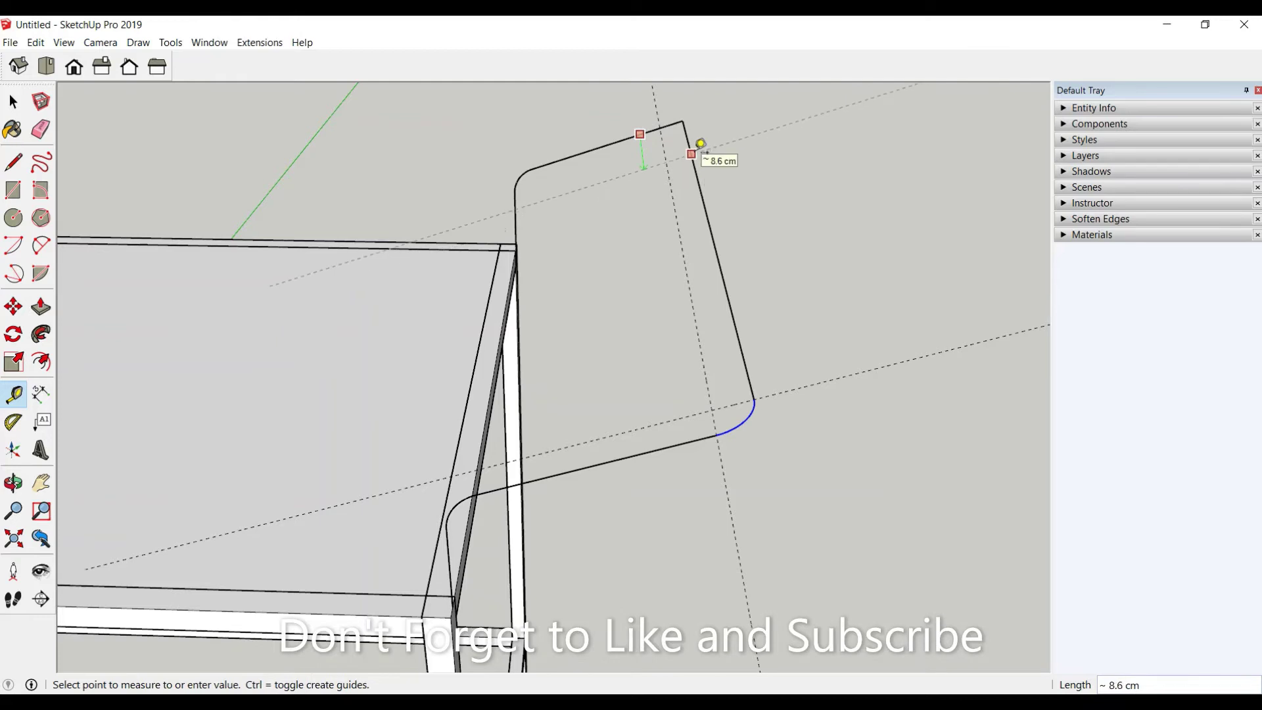
pyautogui.press('Return')
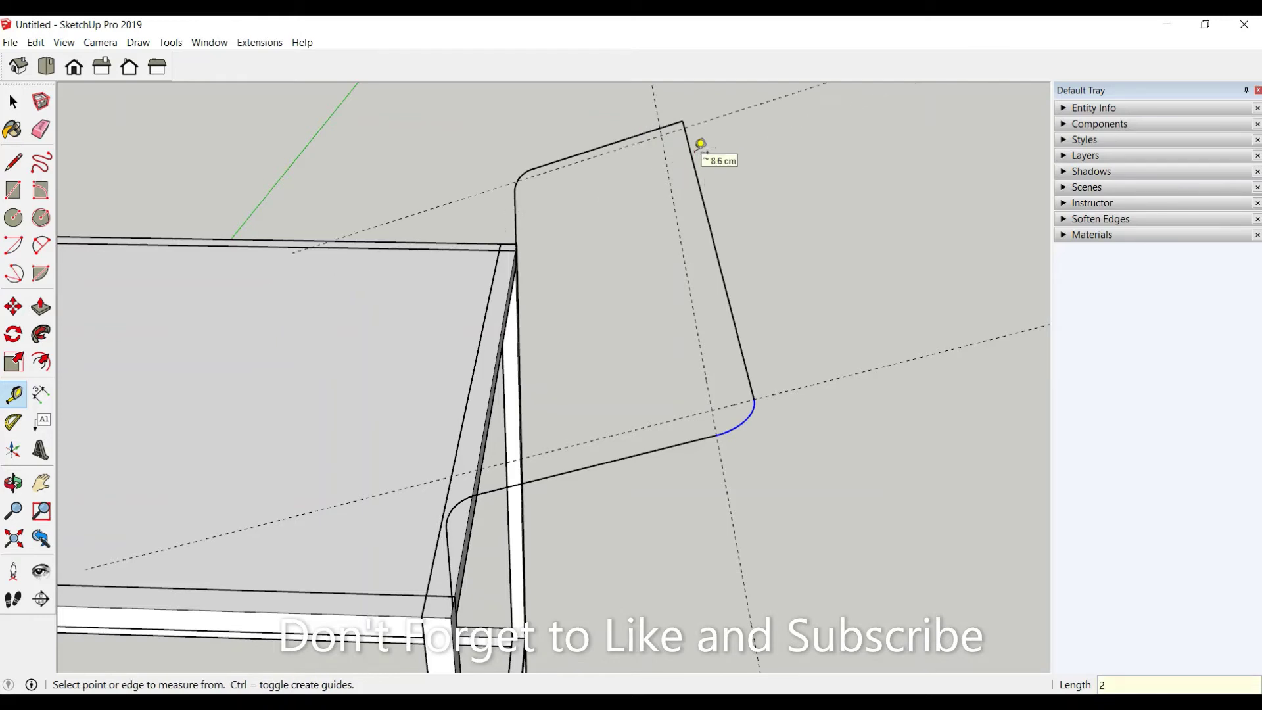
pyautogui.moveTo(631, 92)
pyautogui.mouseDown(button='middle')
pyautogui.moveTo(946, 243)
pyautogui.moveTo(855, 243)
pyautogui.mouseUp(button='middle')
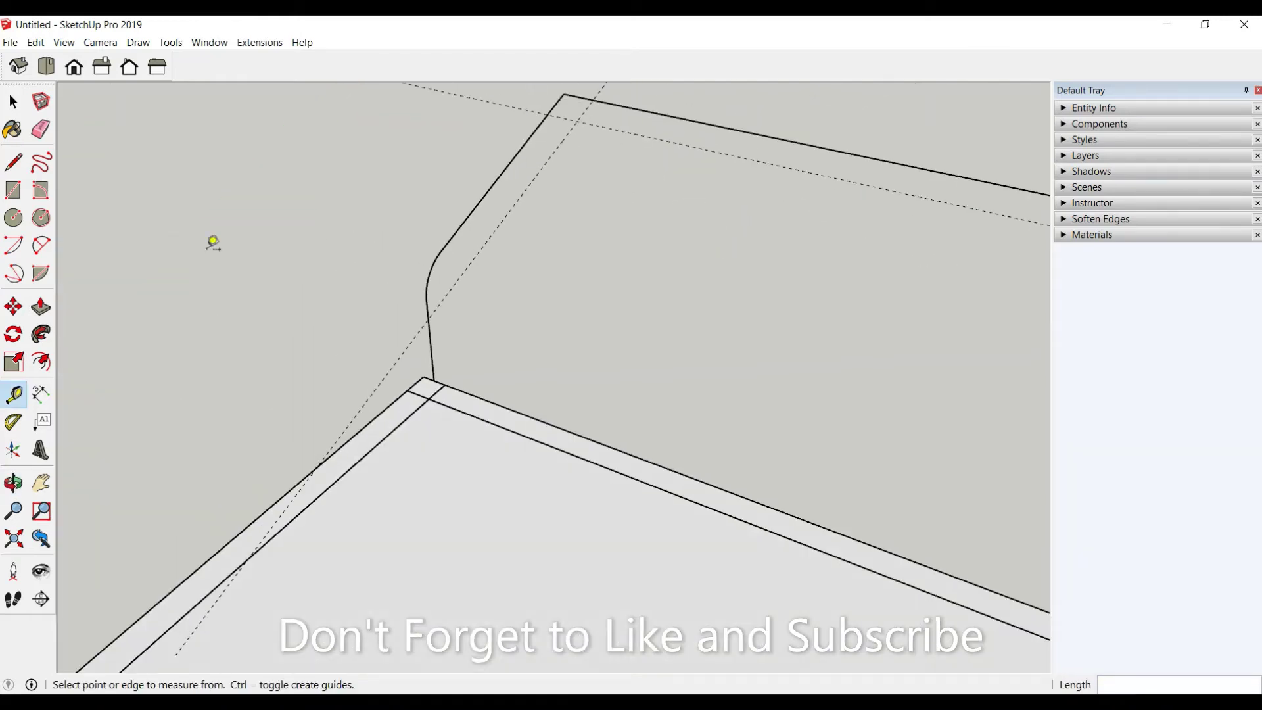
pyautogui.click(41, 245)
pyautogui.scroll(-2, 632, 335)
pyautogui.scroll(2, 618, 263)
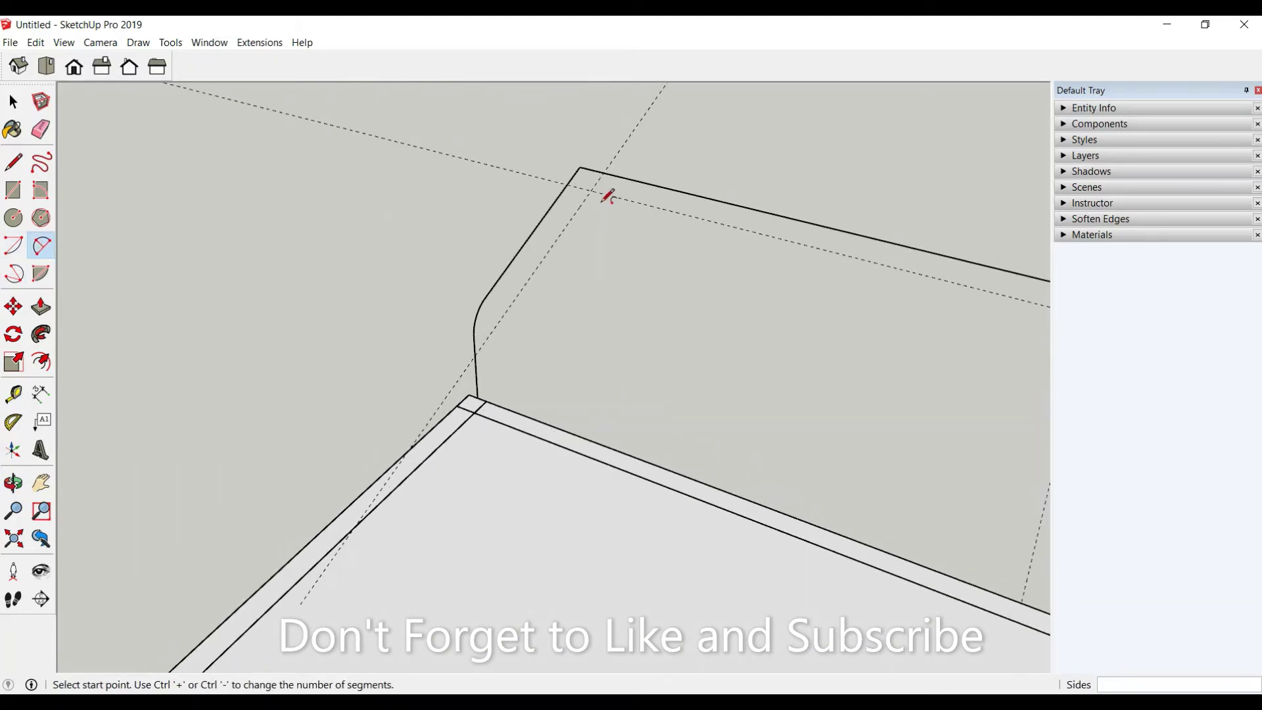
pyautogui.click(605, 172)
pyautogui.click(598, 184)
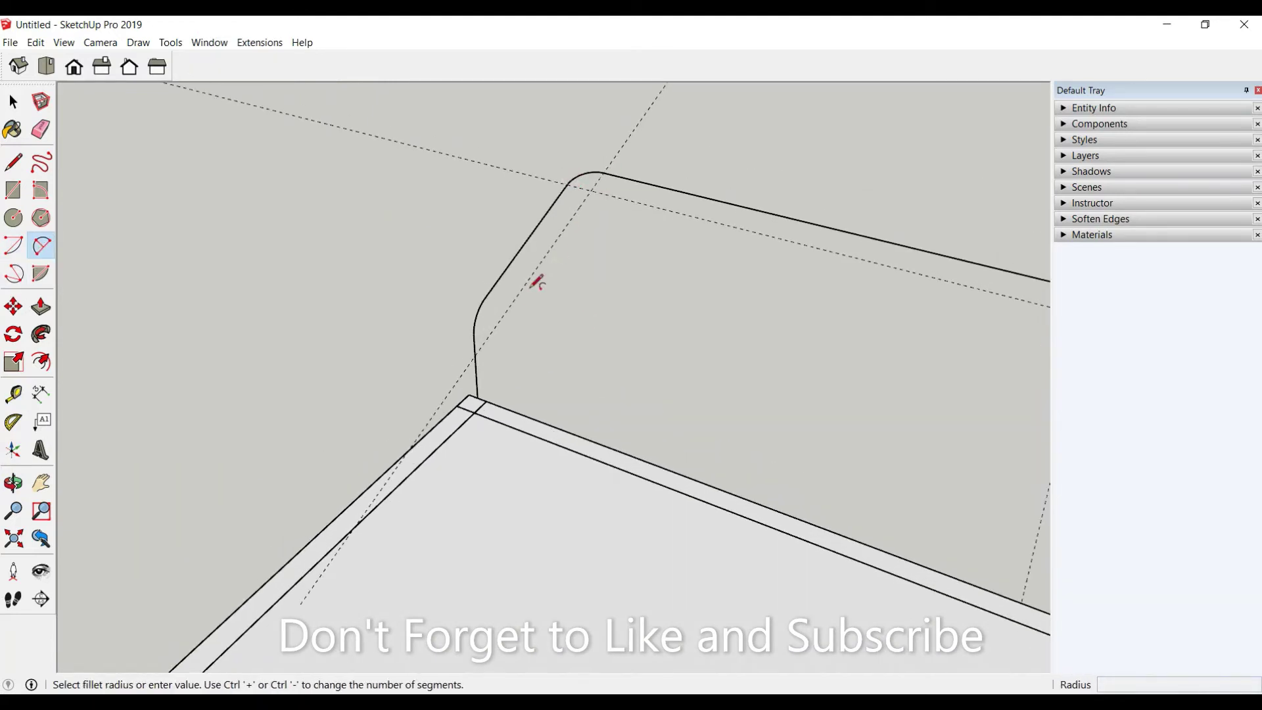
pyautogui.scroll(-2, 433, 308)
pyautogui.scroll(-3, 433, 308)
pyautogui.click(35, 42)
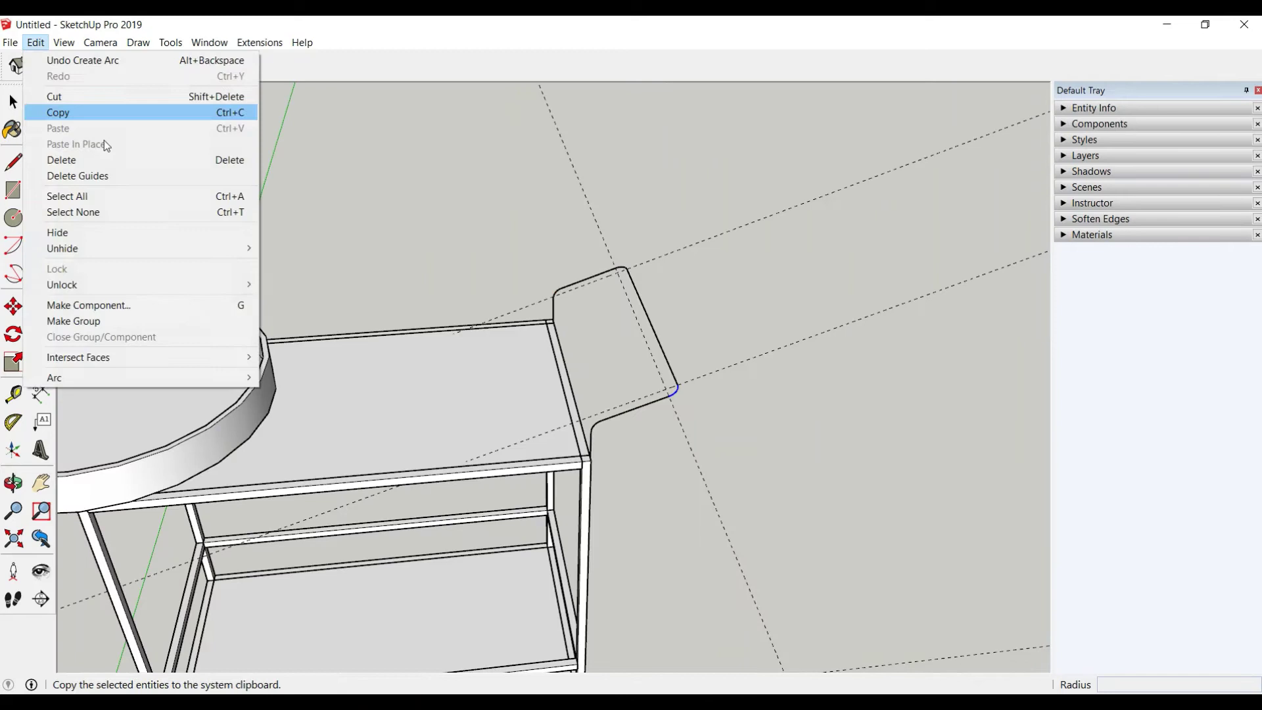
# Delete all guide lines and weld the handle profile's edges into one curve
pyautogui.click(140, 176)
pyautogui.press('space')
pyautogui.scroll(-2, 570, 284)
pyautogui.click(569, 284)
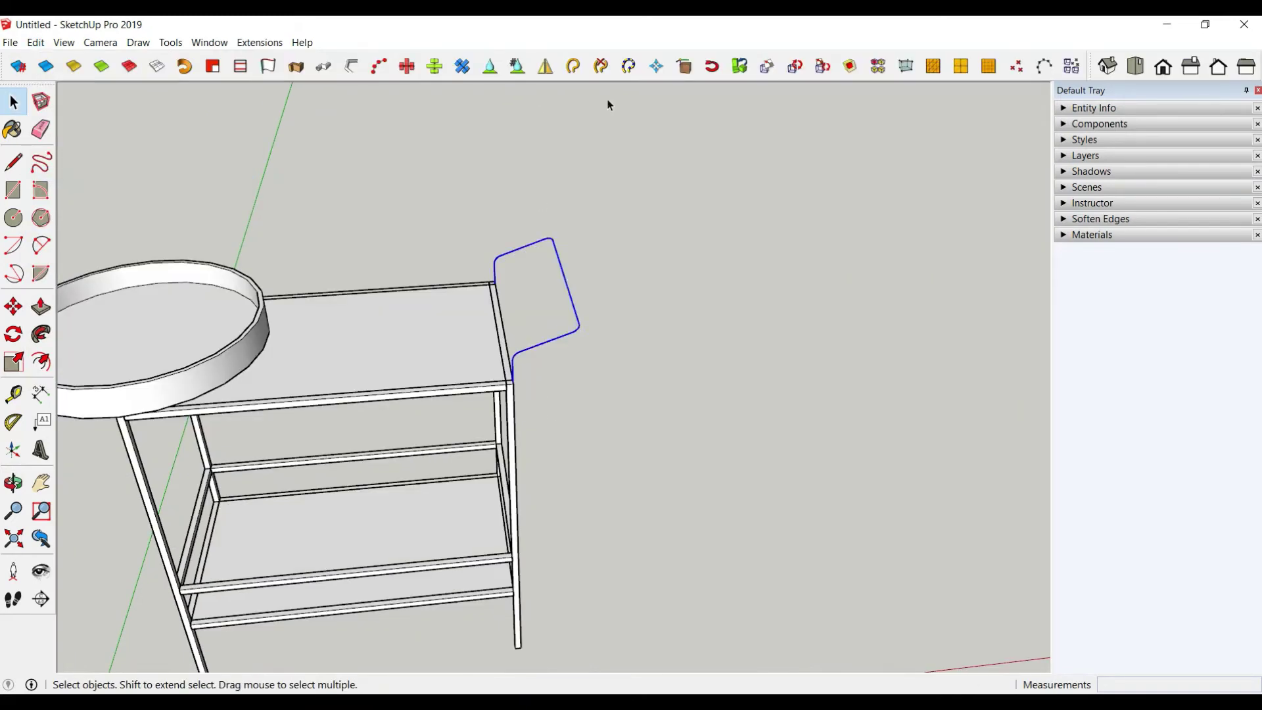
pyautogui.click(573, 66)
# Draw a small cross-section rectangle at the profile's lower end
pyautogui.click(13, 190)
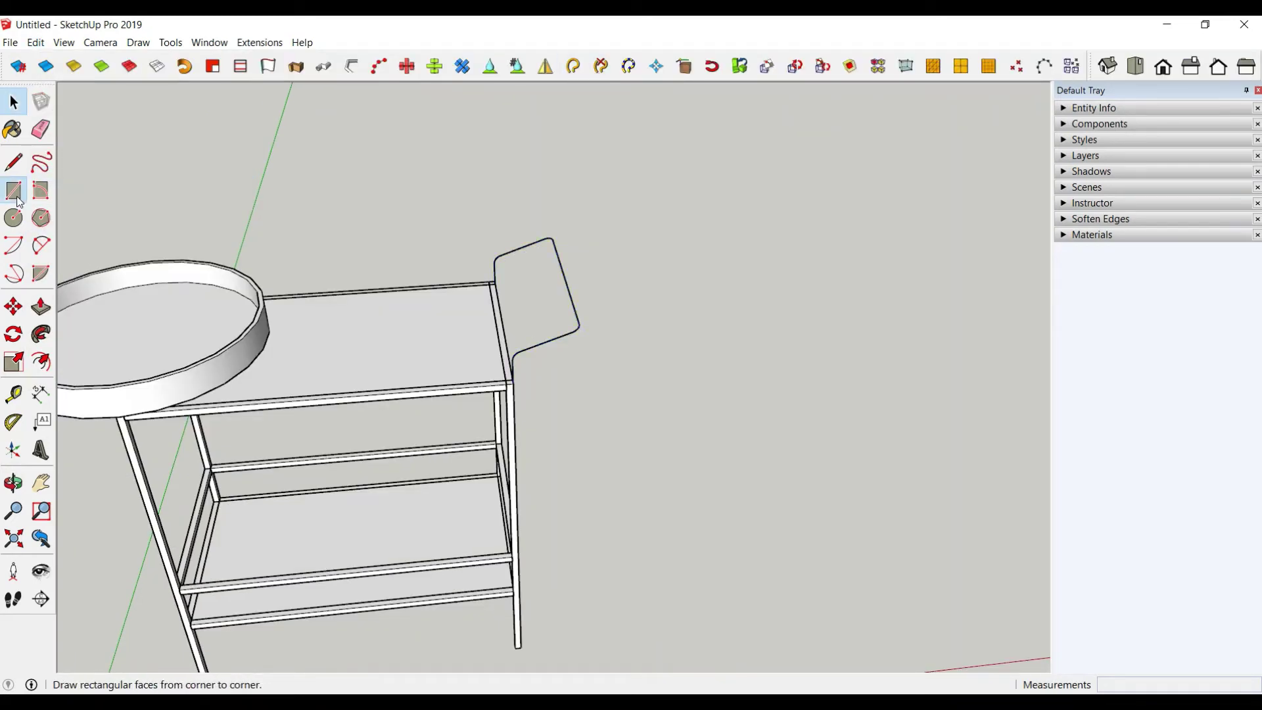
pyautogui.scroll(2, 507, 344)
pyautogui.scroll(2, 524, 387)
pyautogui.scroll(2, 524, 387)
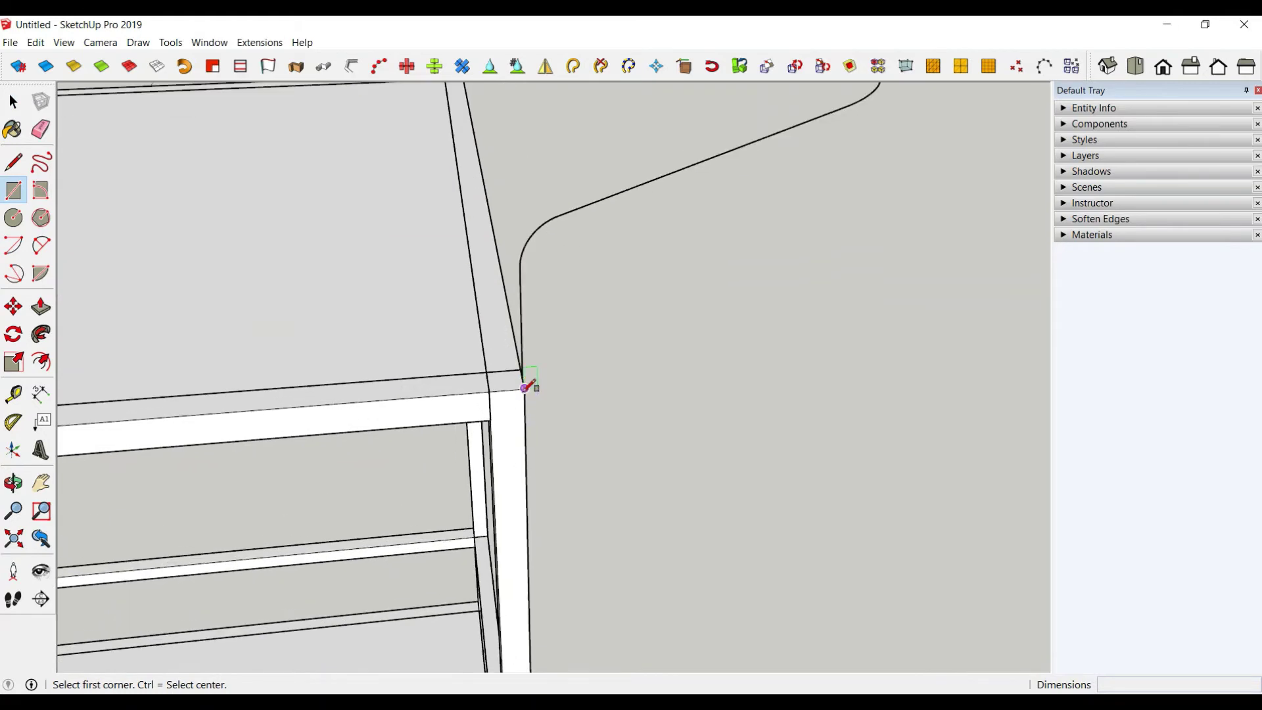
pyautogui.click(524, 386)
pyautogui.click(500, 361)
pyautogui.scroll(-2, 592, 408)
pyautogui.scroll(-2, 606, 417)
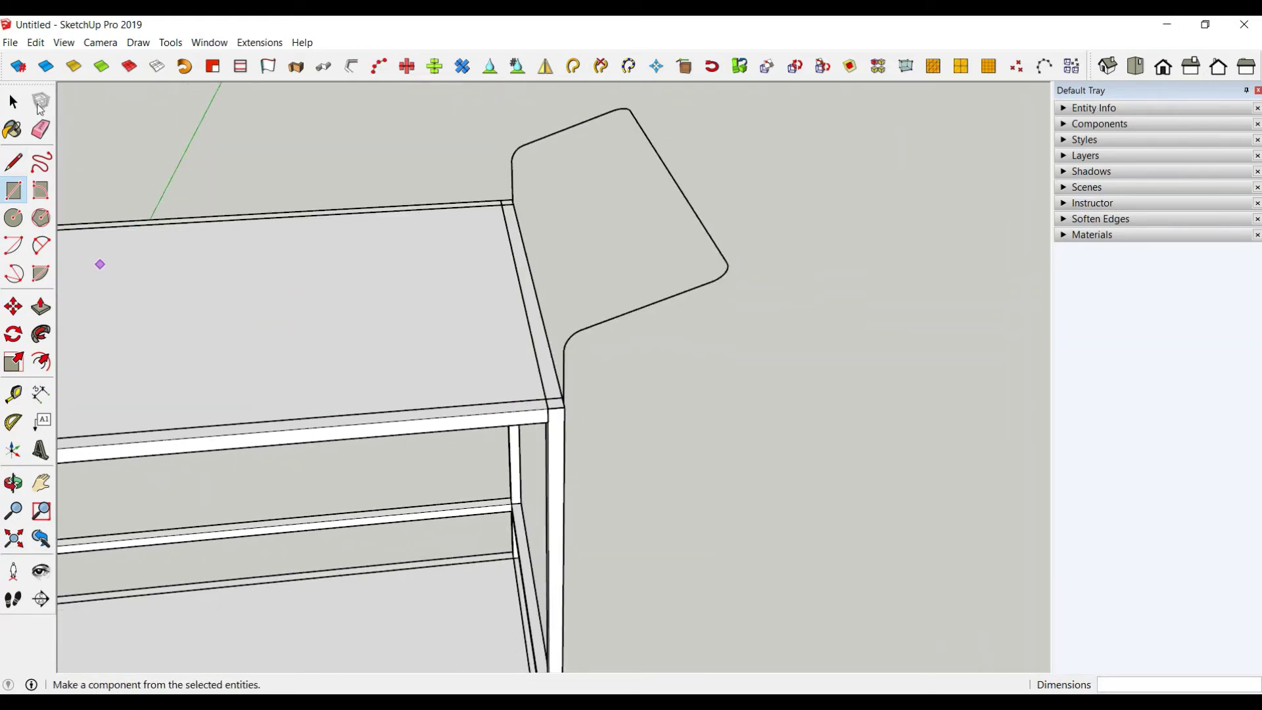
# Follow Me the rectangle along the welded handle path into a tube
pyautogui.click(13, 102)
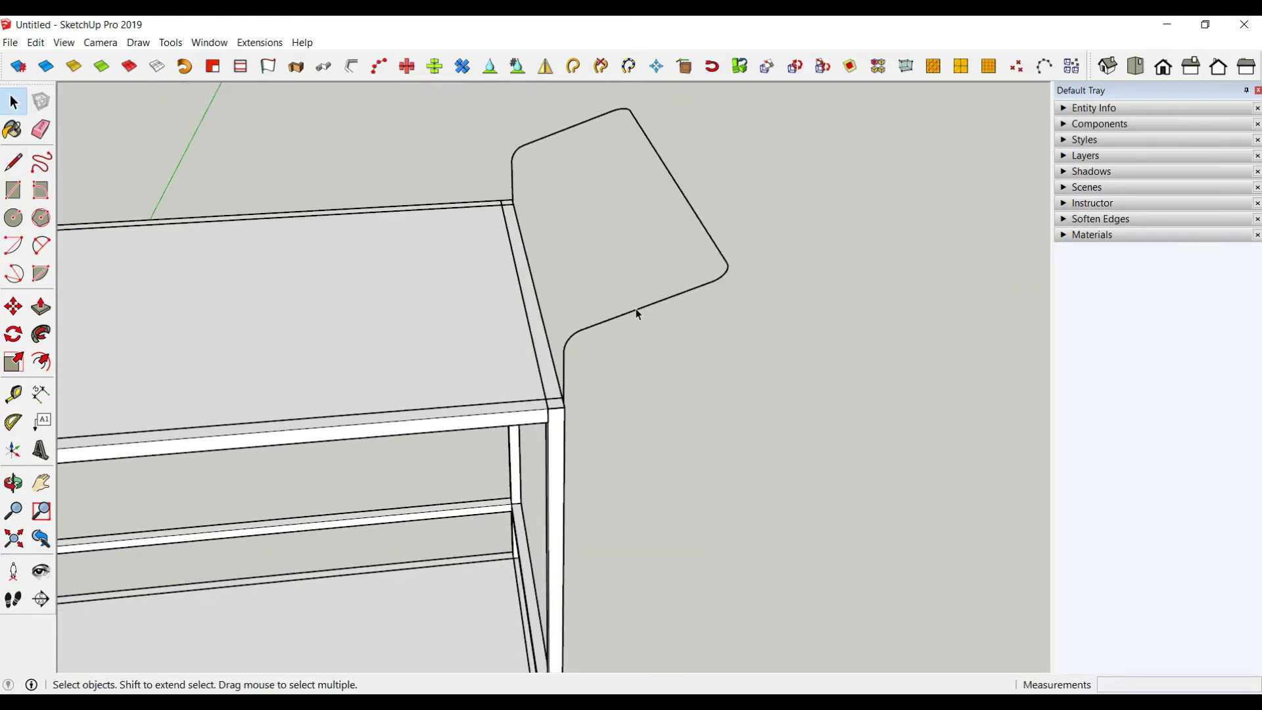
pyautogui.click(638, 314)
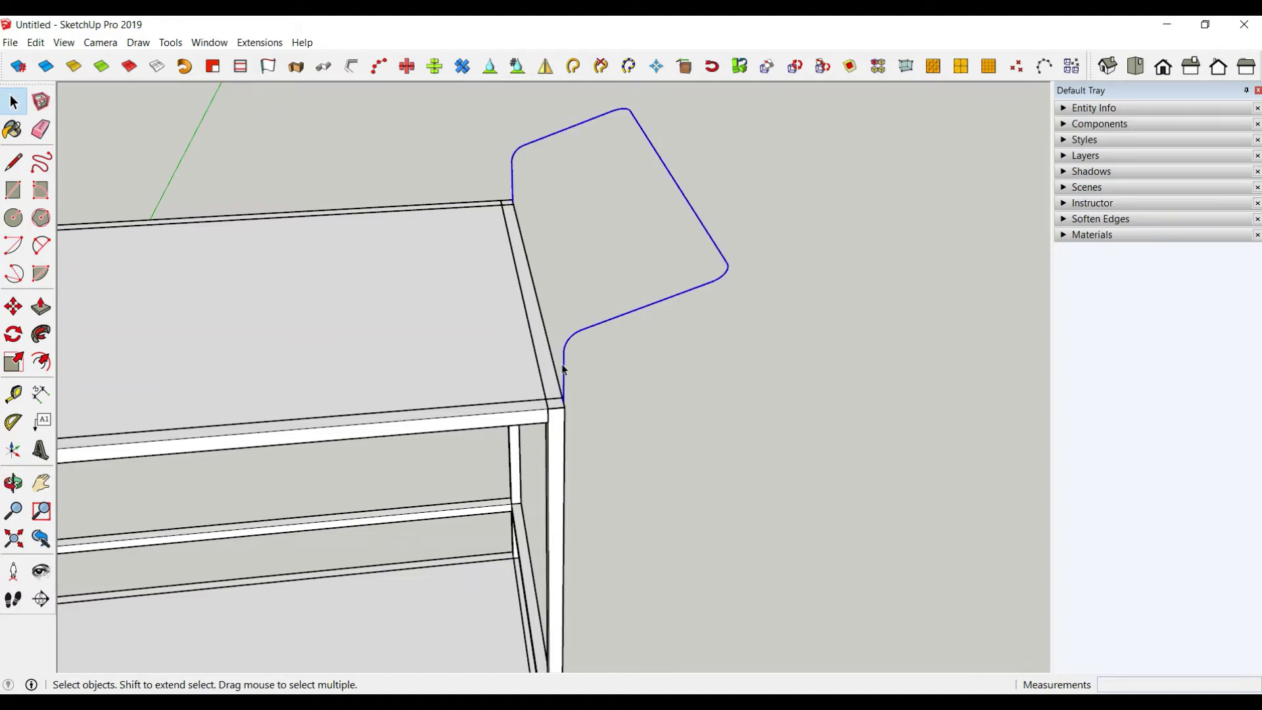
pyautogui.click(41, 335)
pyautogui.click(558, 413)
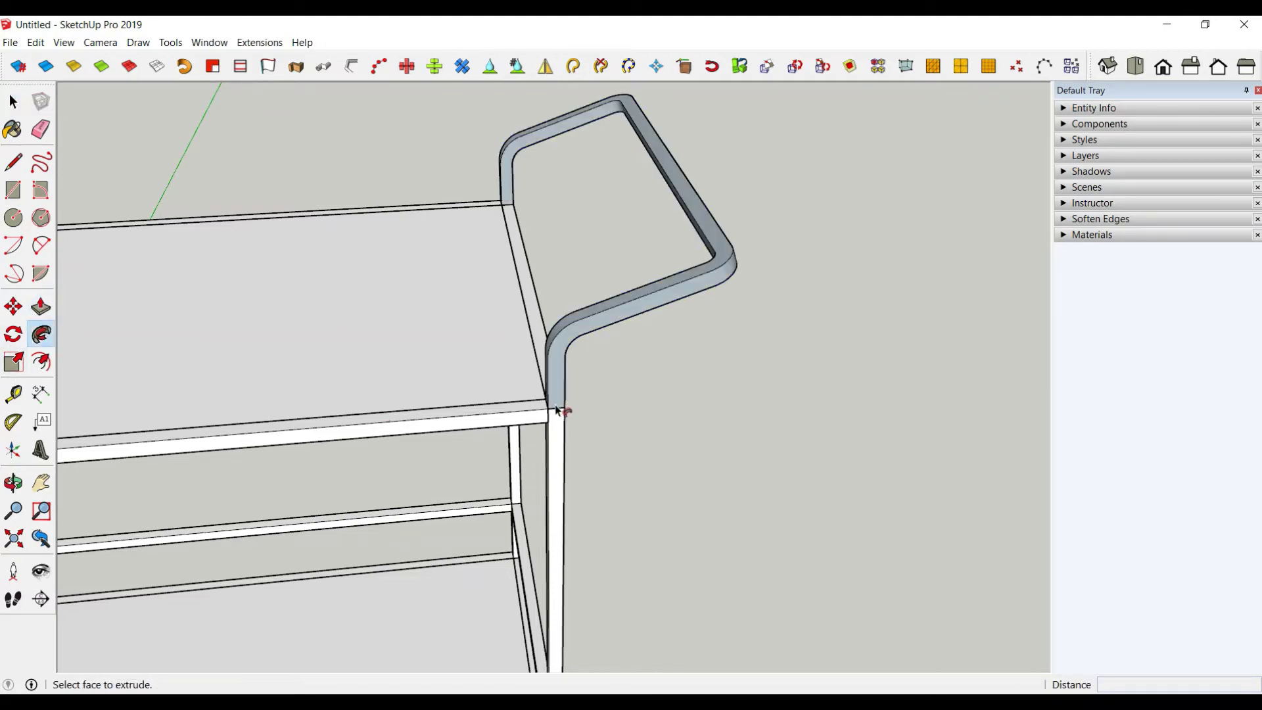
pyautogui.moveTo(558, 413)
pyautogui.mouseDown(button='middle')
pyautogui.moveTo(690, 446)
pyautogui.moveTo(414, 324)
pyautogui.mouseUp(button='middle')
# Reverse the handle tube's faces and make it a group
pyautogui.click(14, 103)
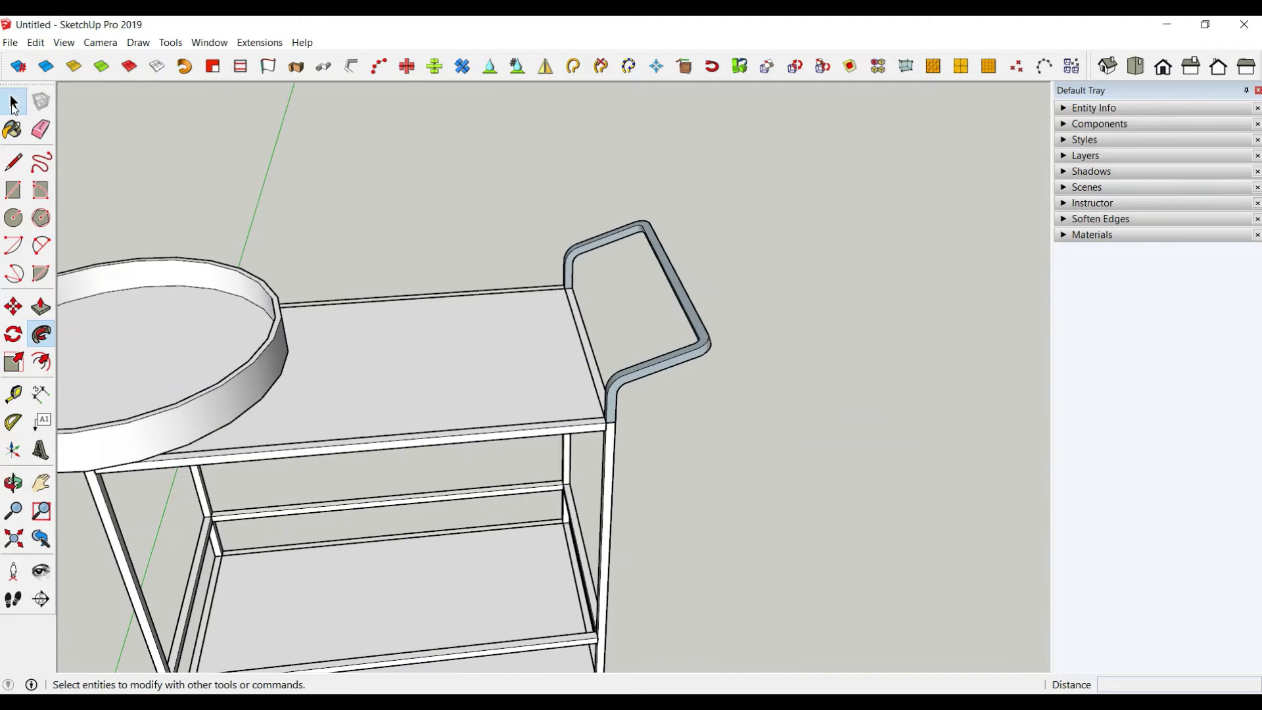
pyautogui.tripleClick(700, 329)
pyautogui.rightClick(700, 328)
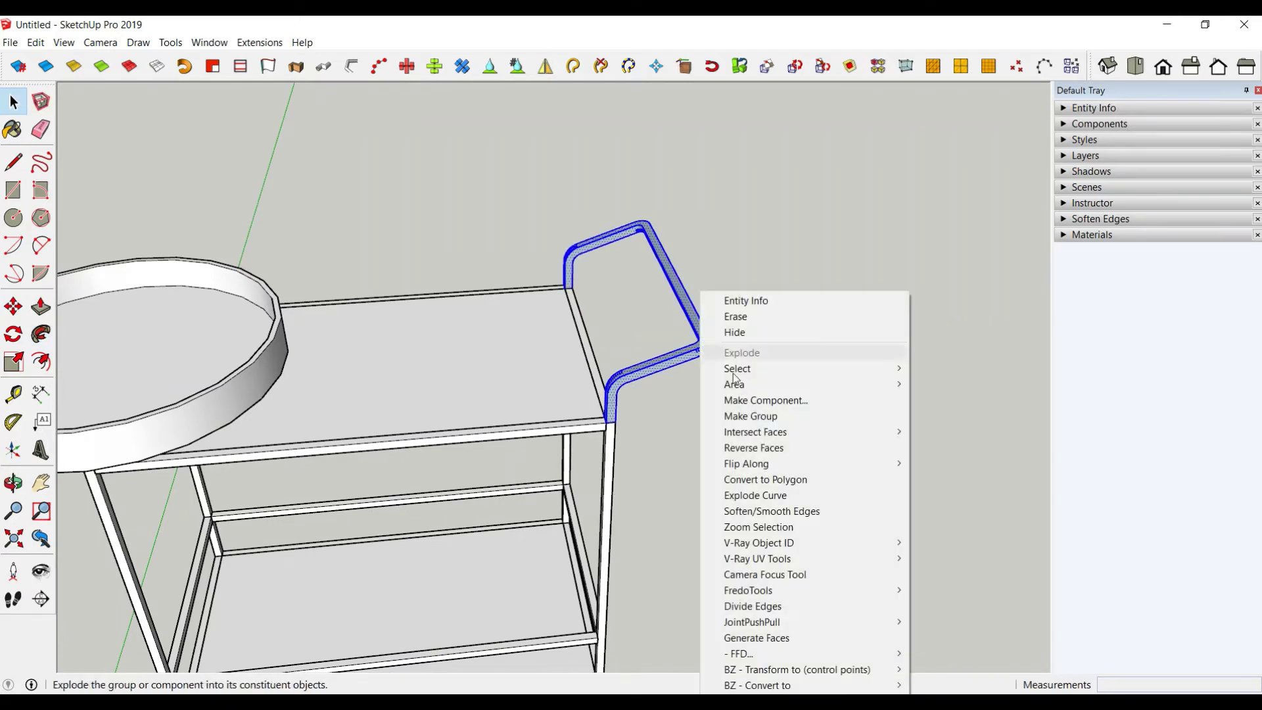
pyautogui.click(768, 449)
pyautogui.rightClick(651, 372)
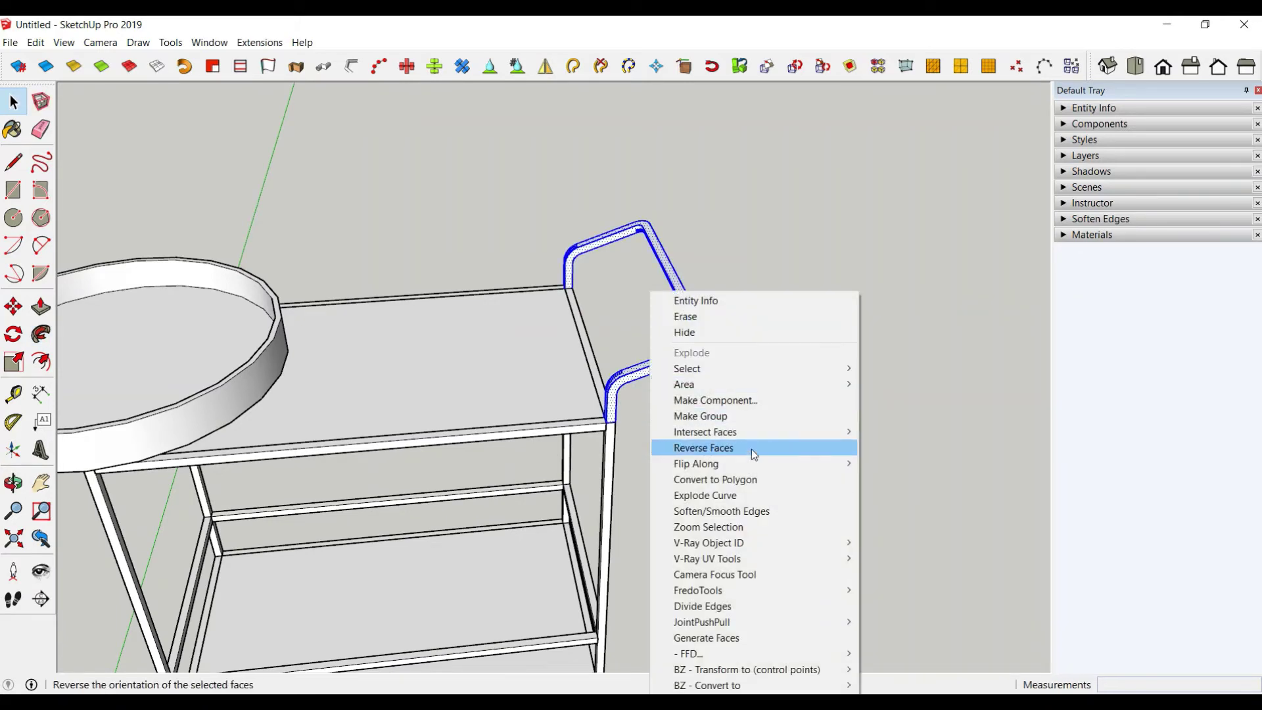
pyautogui.click(739, 416)
# Push the first leg's bottom face up 20 cm
pyautogui.doubleClick(611, 473)
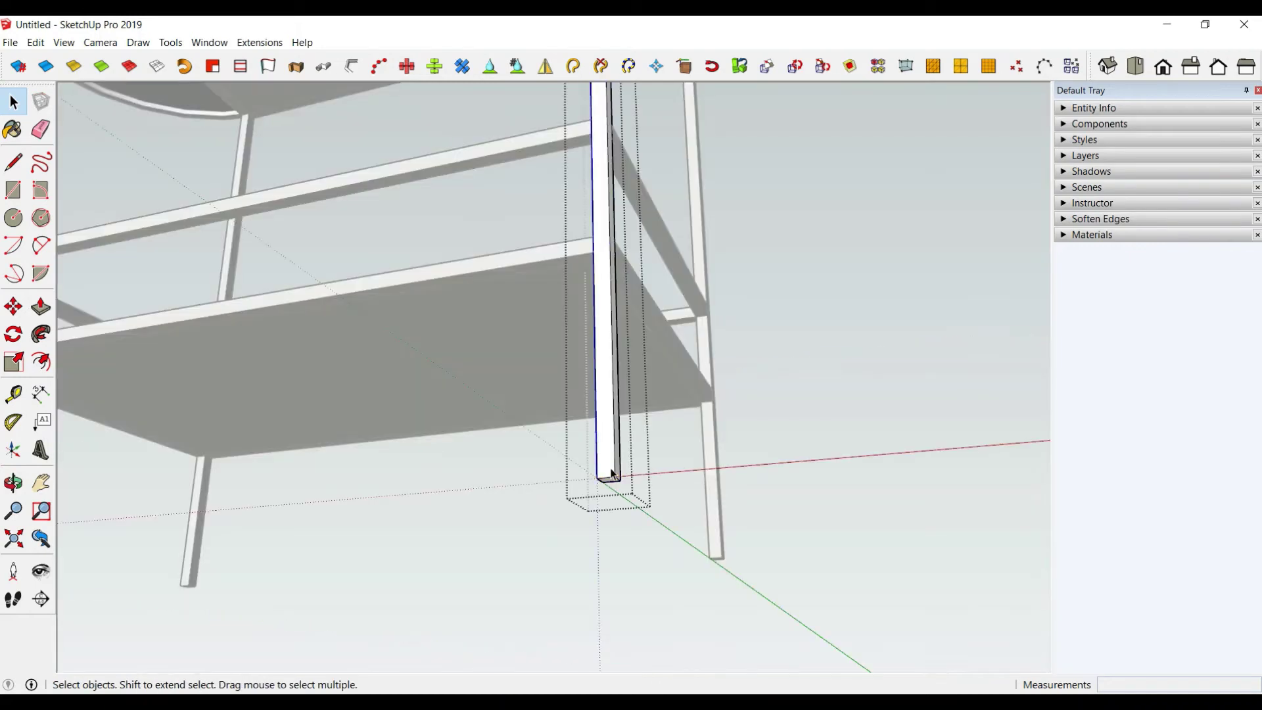
pyautogui.click(41, 306)
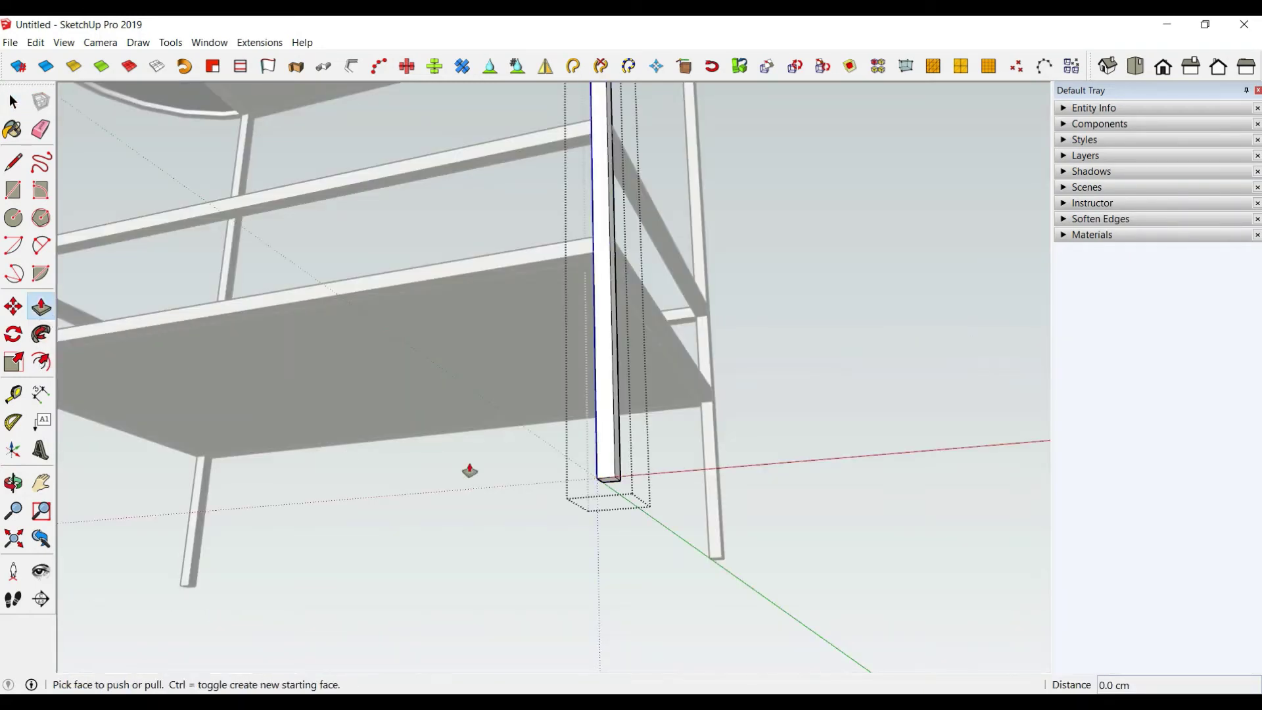
pyautogui.moveTo(613, 487); pyautogui.dragTo(574, 292)
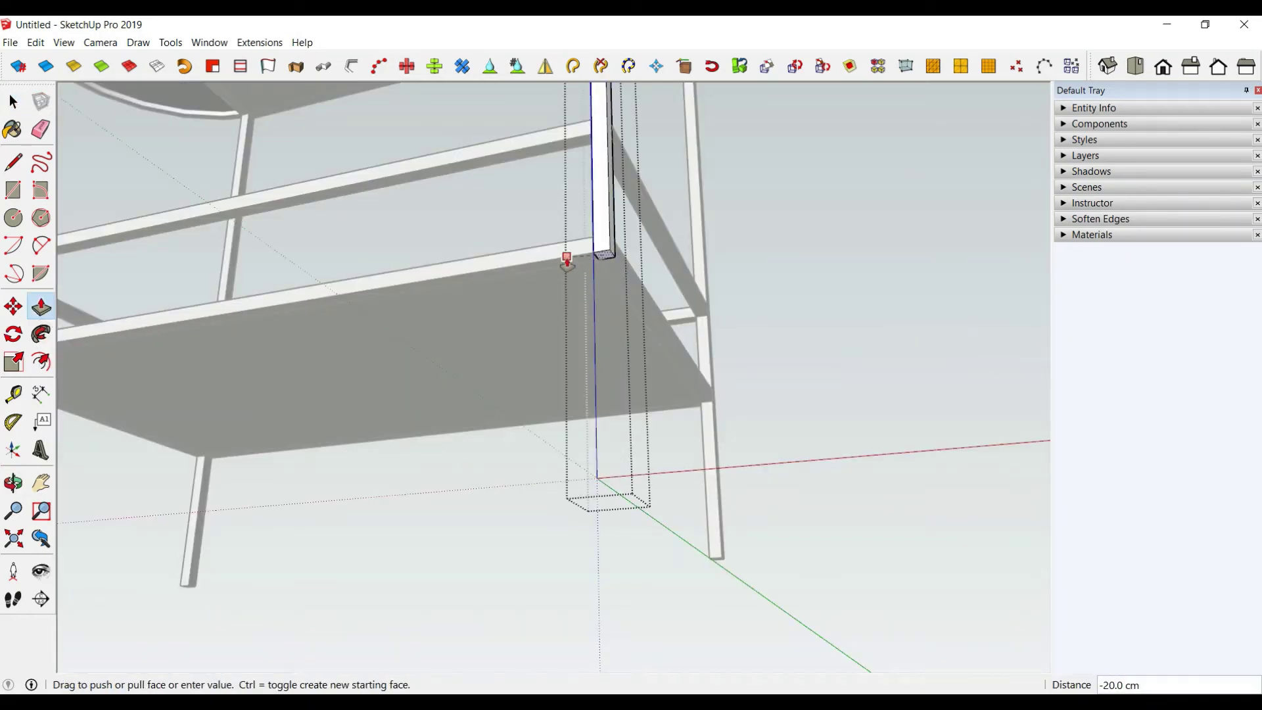
pyautogui.press('space')
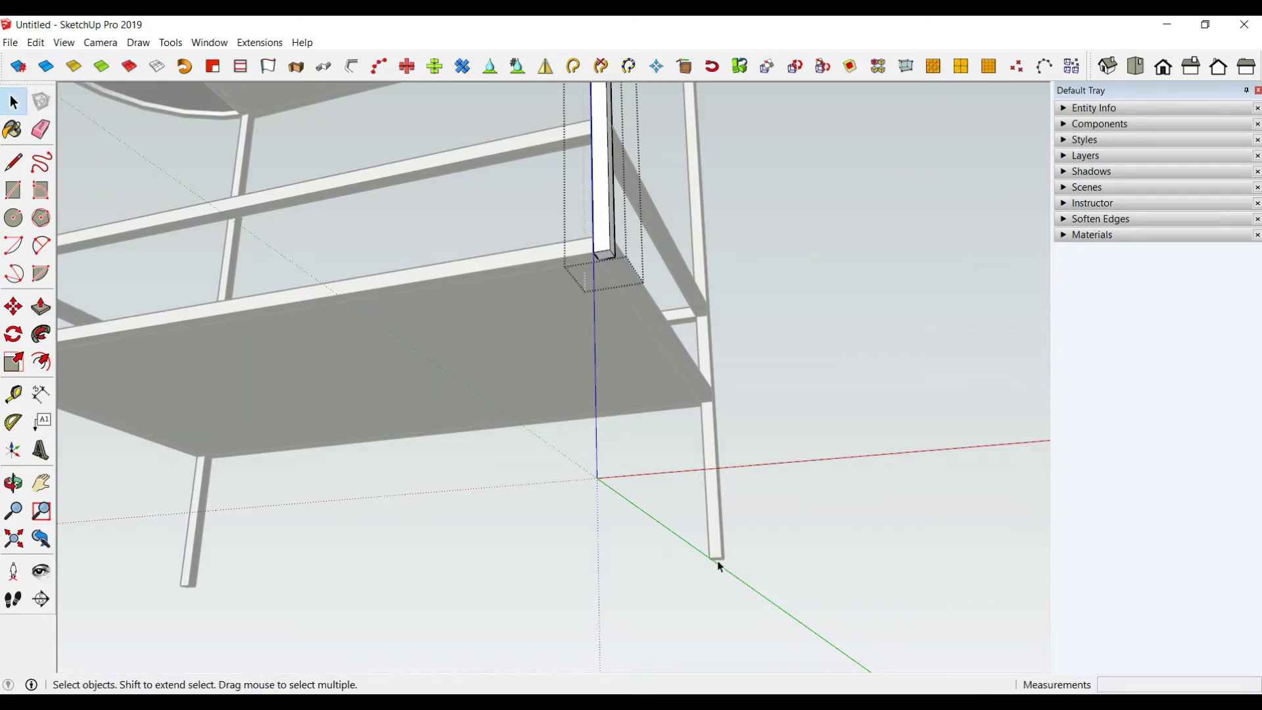
# Shorten the second leg by 20 cm from its bottom as well
pyautogui.scroll(-2, 719, 566)
pyautogui.click(713, 555)
pyautogui.moveTo(713, 555)
pyautogui.mouseDown(button='middle')
pyautogui.moveTo(626, 535)
pyautogui.moveTo(712, 536)
pyautogui.mouseUp(button='middle')
pyautogui.scroll(1, 705, 530)
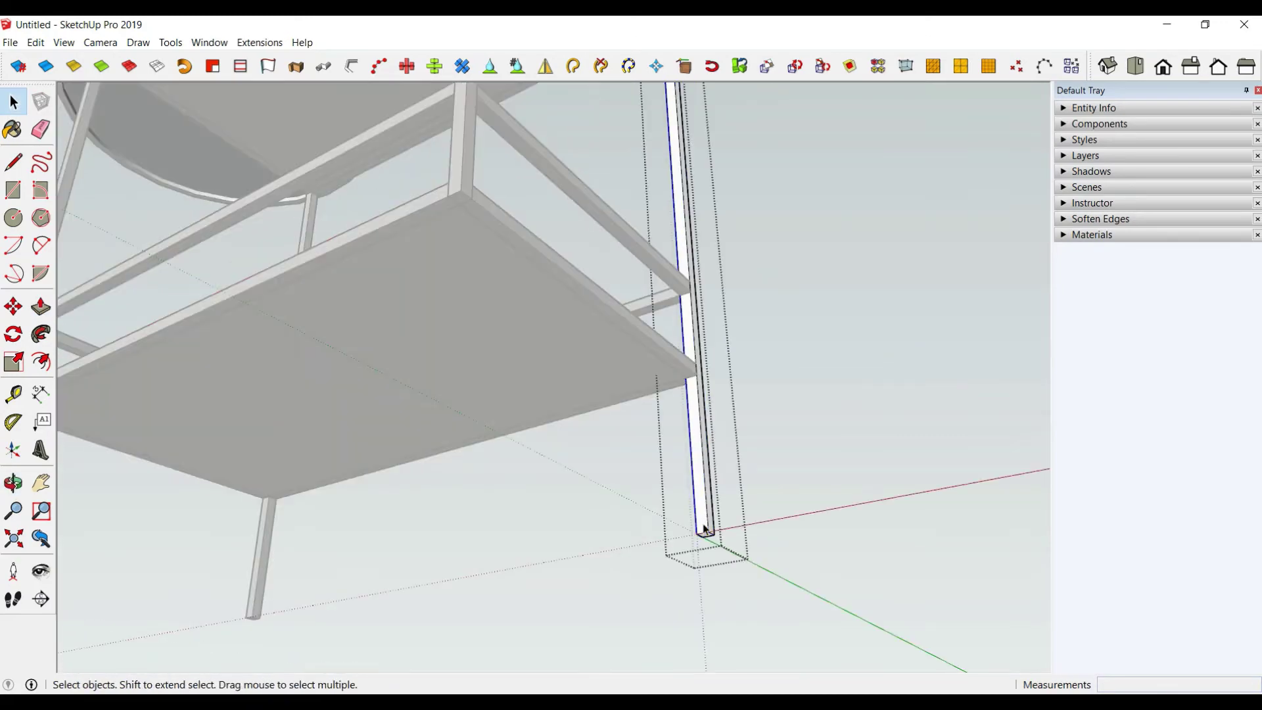
pyautogui.click(40, 306)
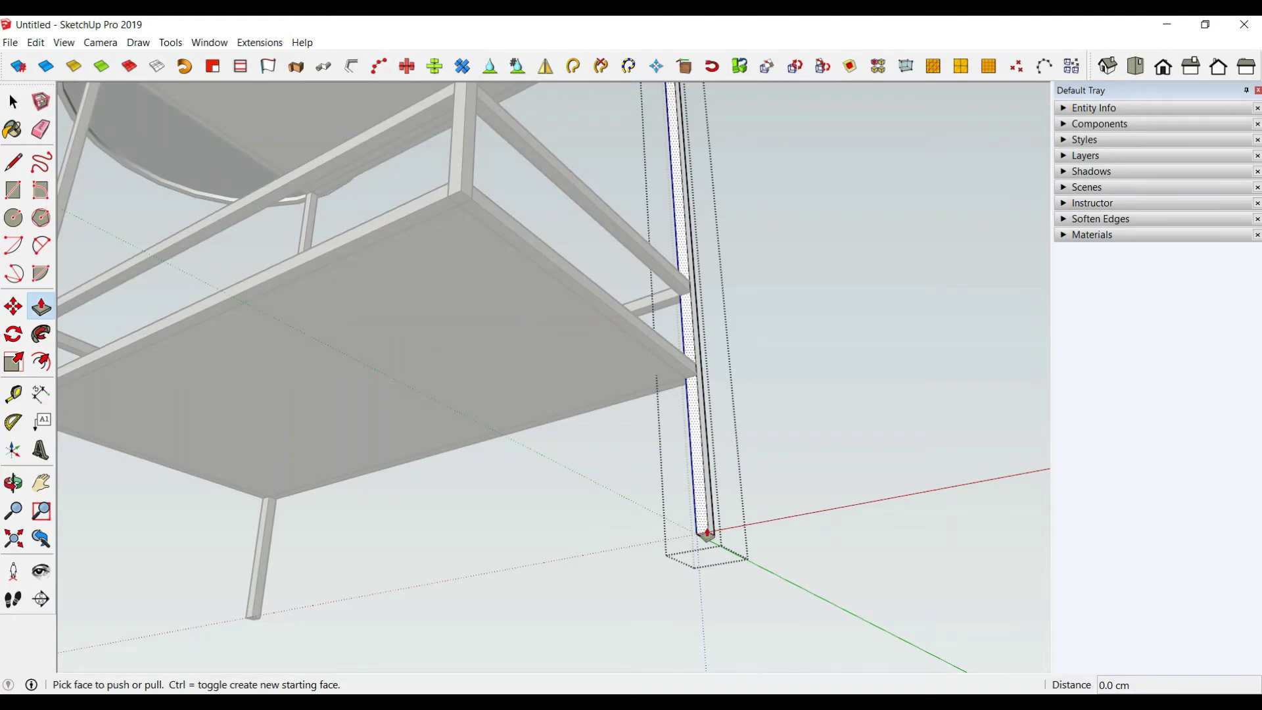
pyautogui.click(707, 538)
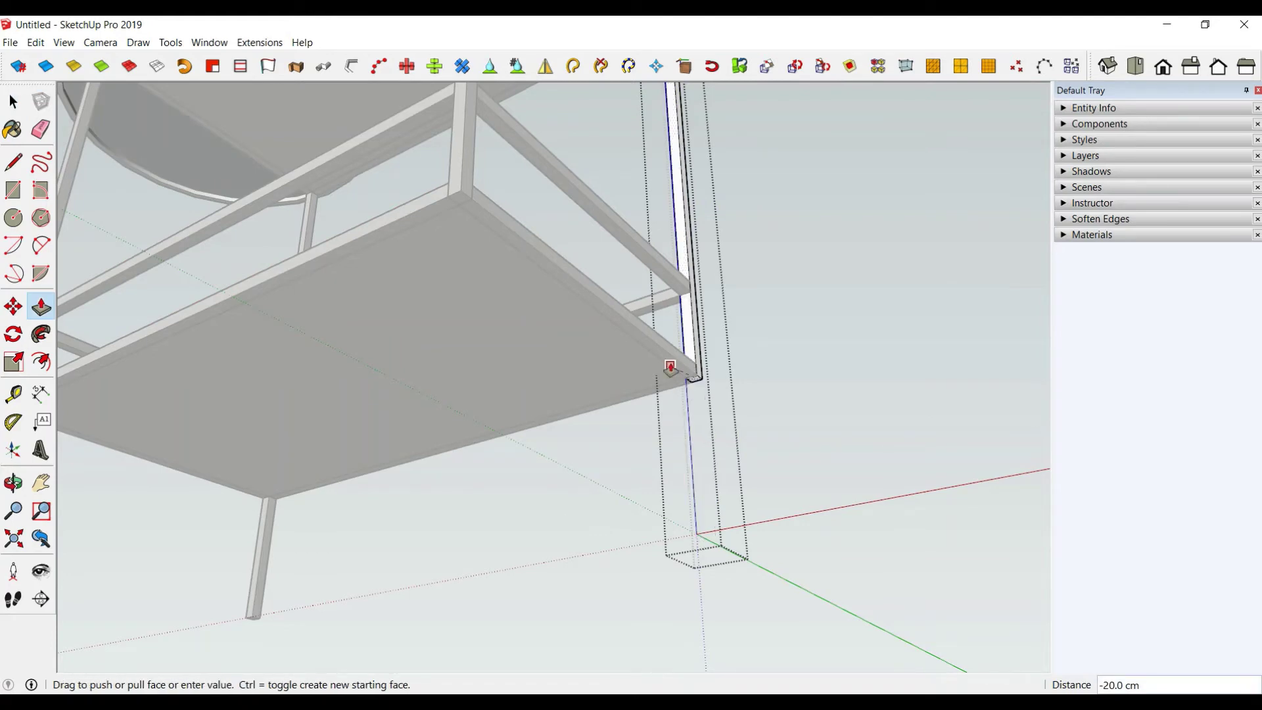
pyautogui.click(668, 358)
pyautogui.click(13, 102)
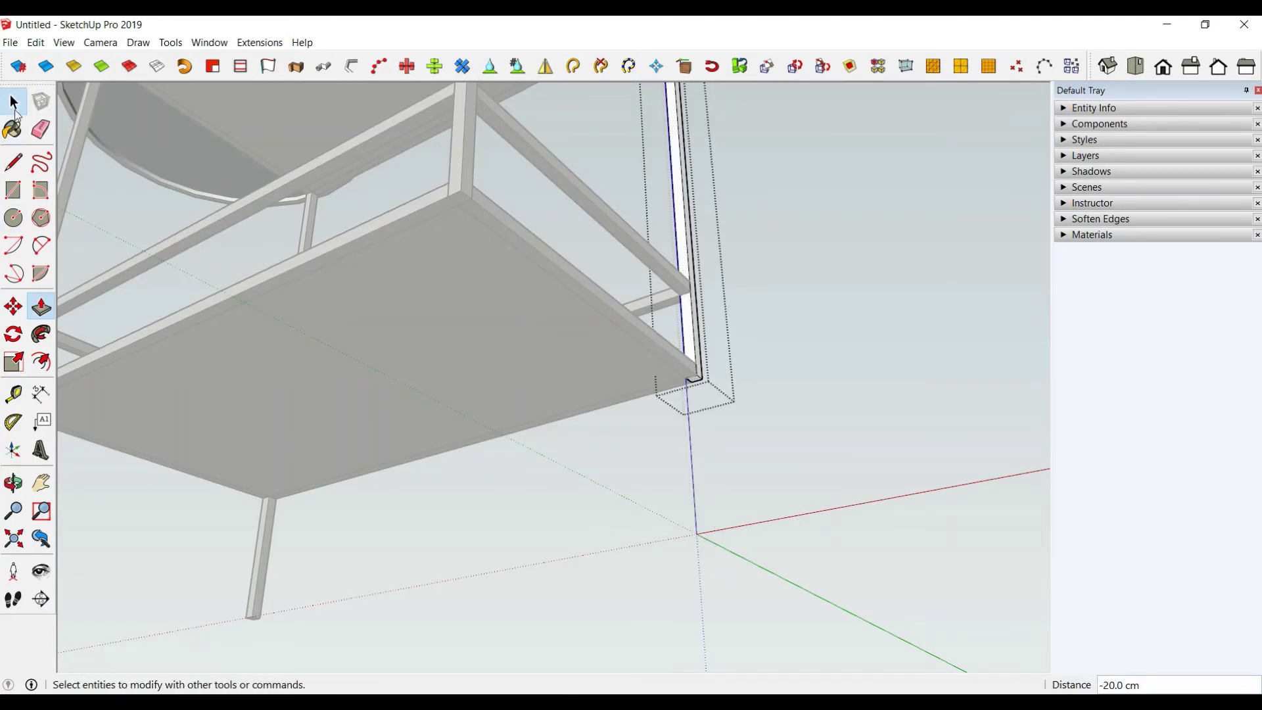
pyautogui.scroll(-3, 820, 341)
pyautogui.moveTo(325, 275); pyautogui.dragTo(730, 422, button='middle')
# Start the bent-leg line at the frame corner, viewing from beneath the lower shelf
pyautogui.press('l')
pyautogui.scroll(-2, 724, 421)
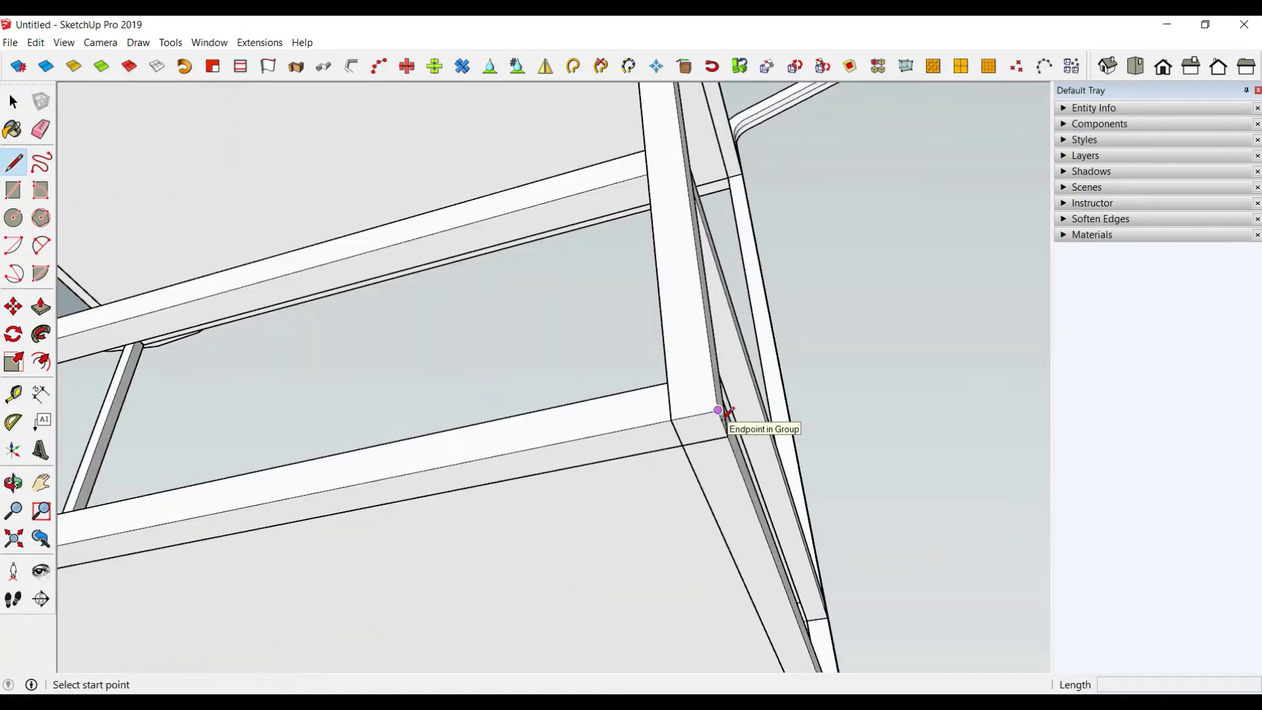
pyautogui.click(727, 423)
pyautogui.scroll(-1, 729, 434)
pyautogui.scroll(-1, 737, 460)
pyautogui.scroll(-4, 737, 468)
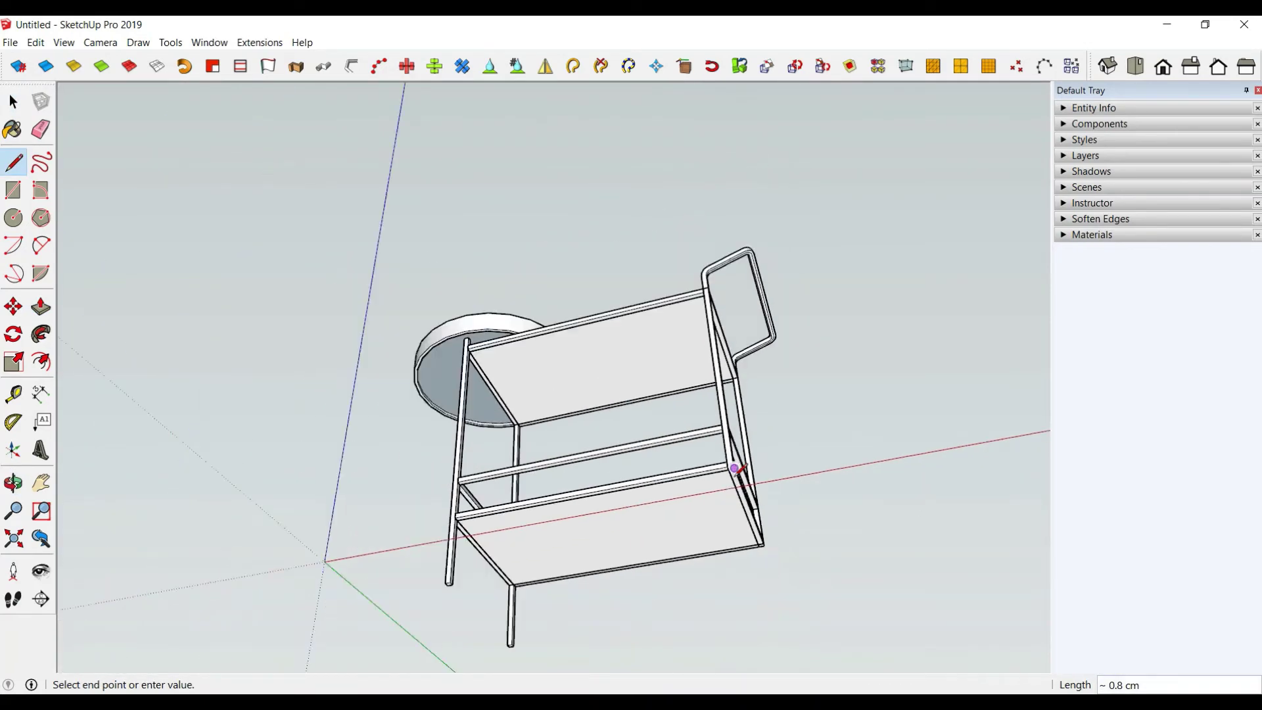
pyautogui.moveTo(736, 468); pyautogui.dragTo(749, 607, button='middle')
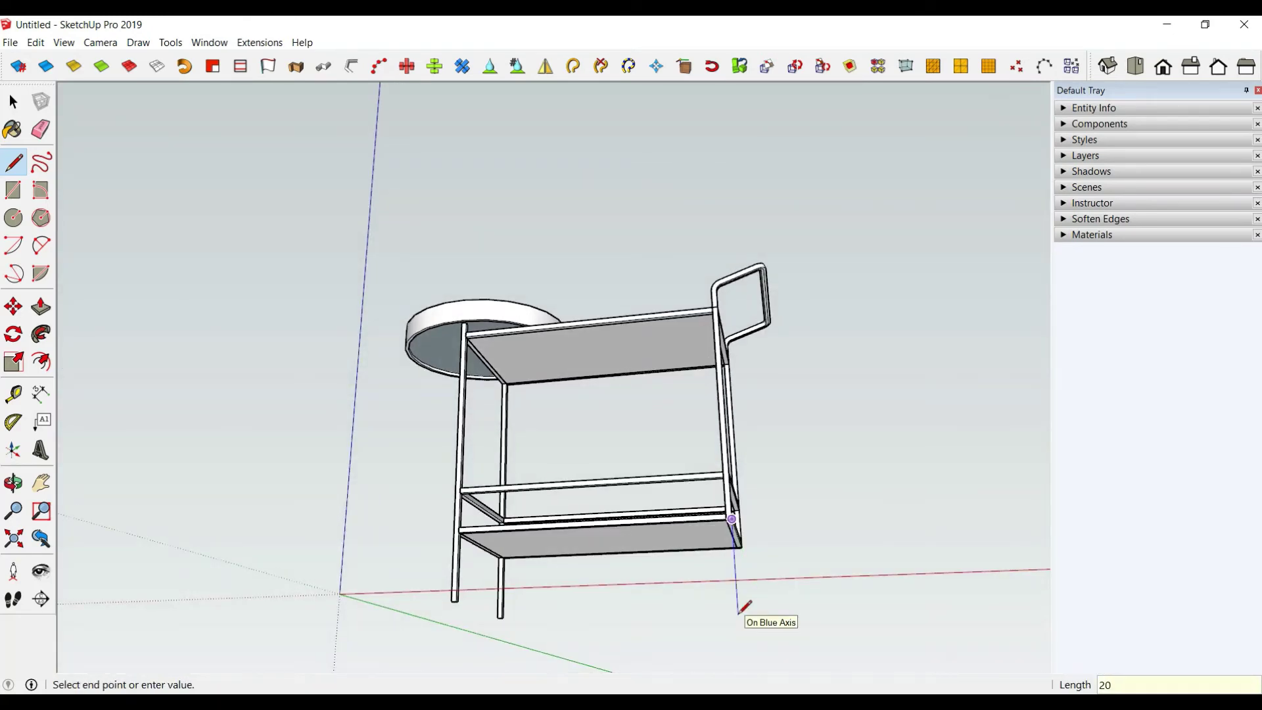
pyautogui.moveTo(713, 589); pyautogui.dragTo(724, 617, button='middle')
pyautogui.scroll(2, 717, 608)
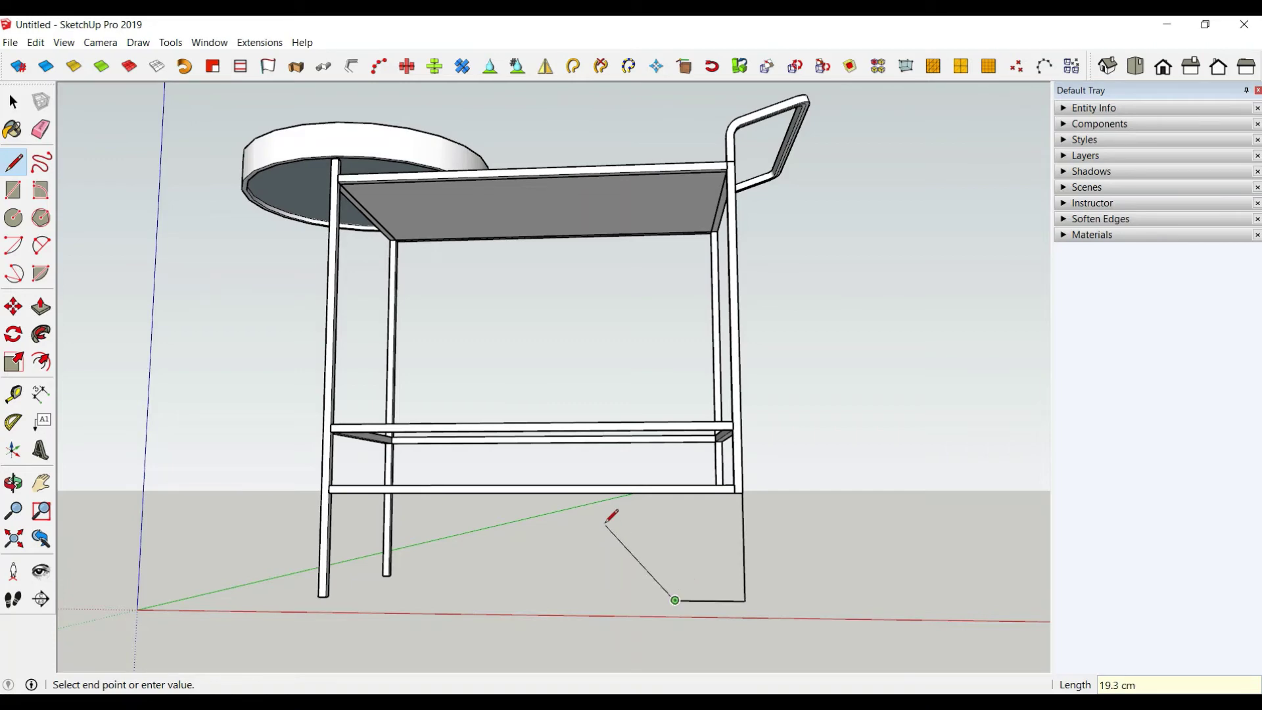
pyautogui.scroll(3, 606, 517)
pyautogui.moveTo(583, 454)
pyautogui.mouseDown(button='middle')
pyautogui.moveTo(572, 375)
pyautogui.moveTo(513, 321)
pyautogui.moveTo(489, 250)
pyautogui.mouseUp(button='middle')
pyautogui.scroll(2, 541, 373)
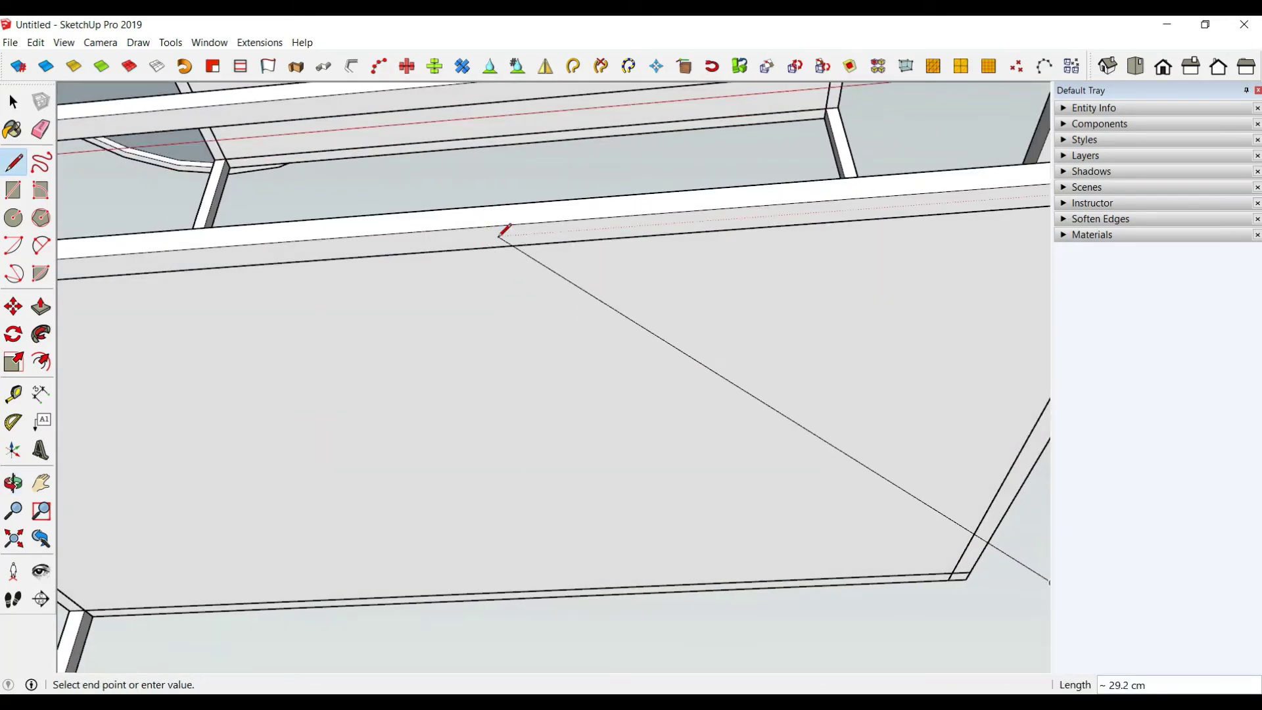
pyautogui.scroll(-2, 614, 338)
pyautogui.scroll(-3, 637, 347)
# Draw a 2-Point Arc across the leg's bottom corner with about 4.7 cm bulge
pyautogui.moveTo(637, 347); pyautogui.dragTo(673, 468, button='middle')
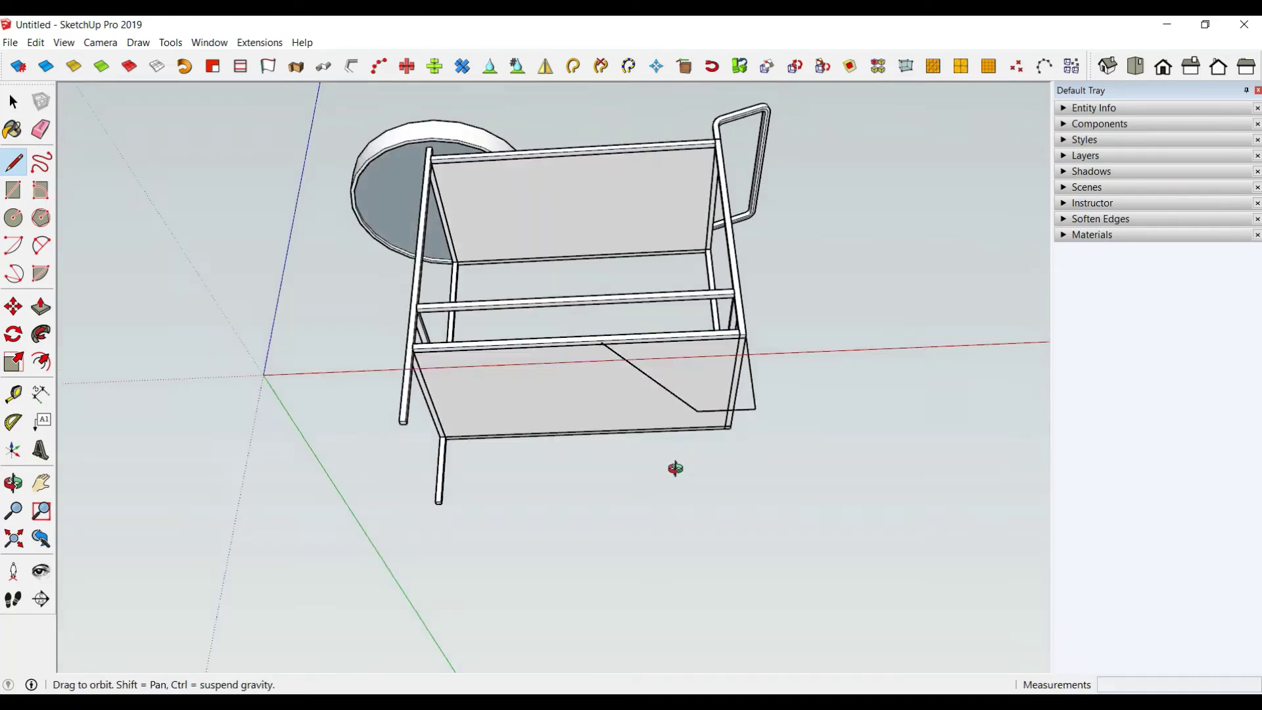
pyautogui.press('a')
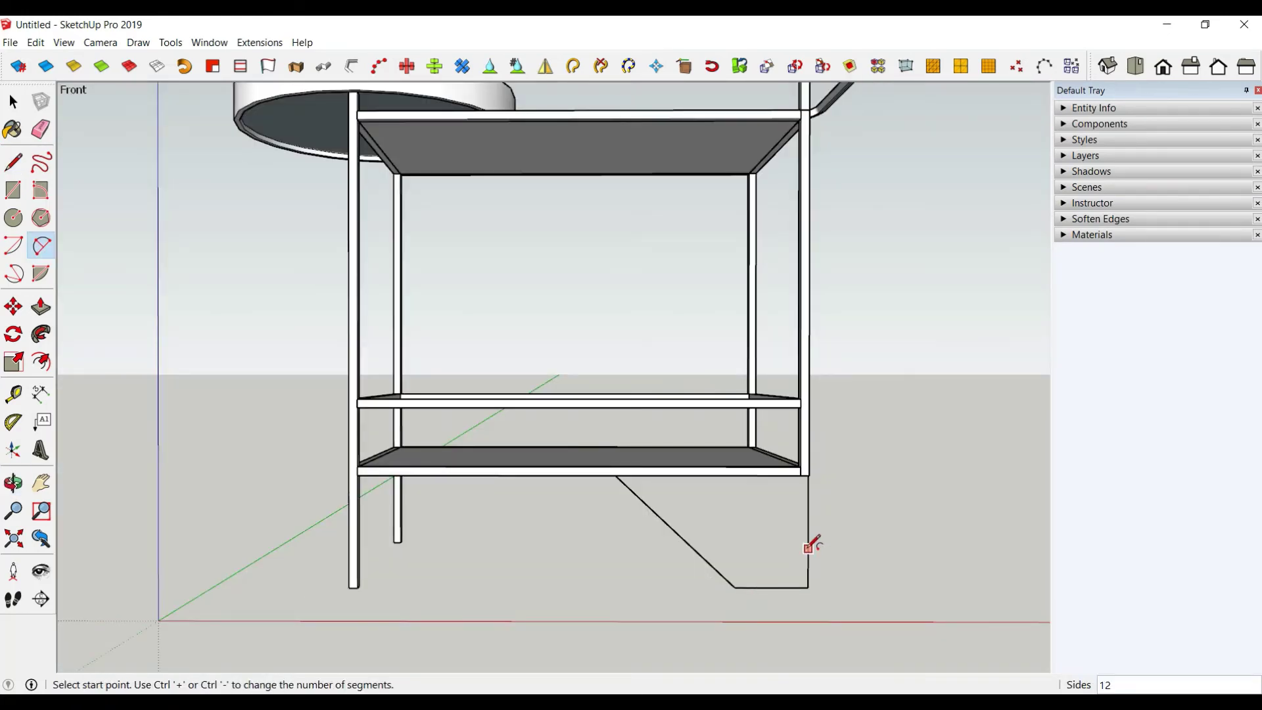
pyautogui.click(808, 555)
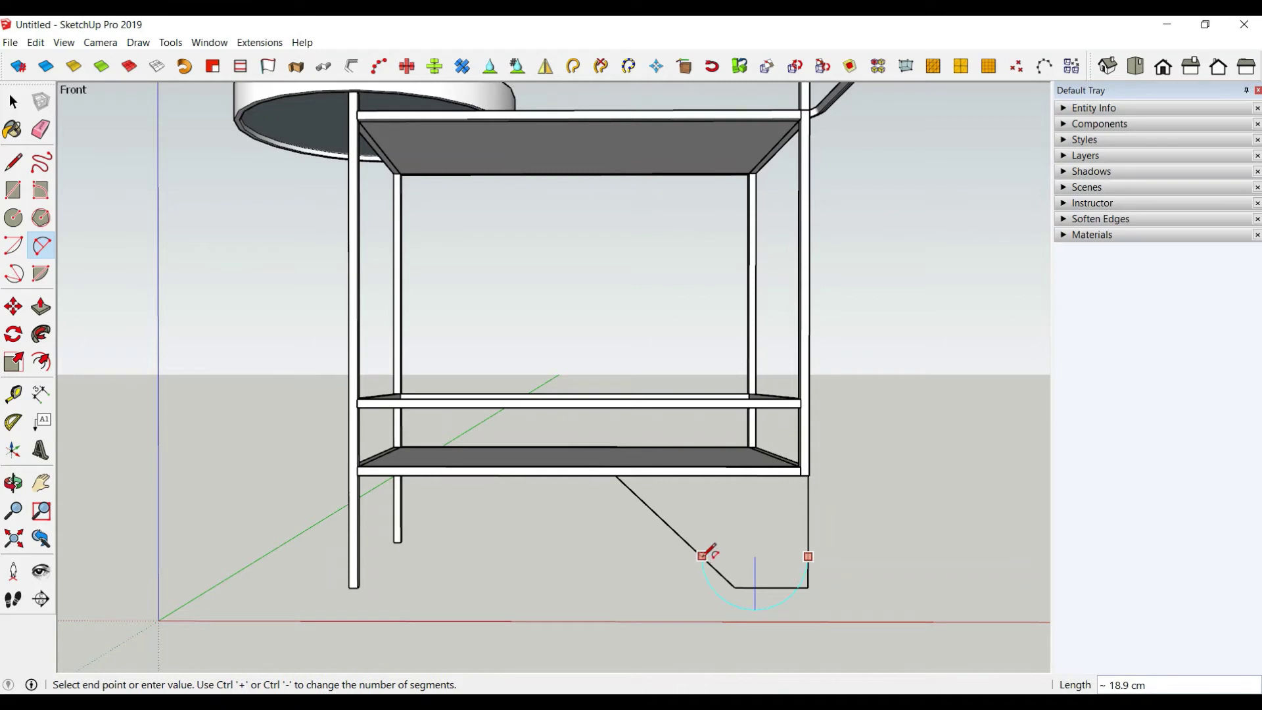
pyautogui.click(735, 586)
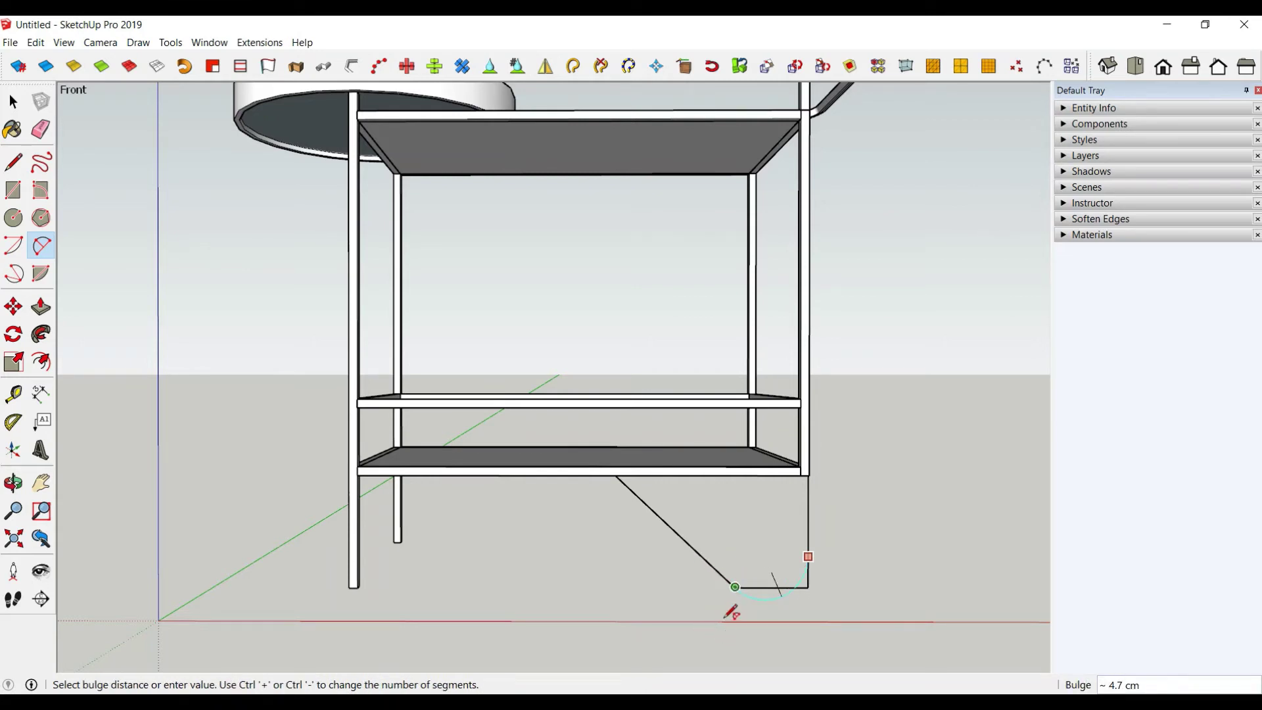
pyautogui.click(737, 600)
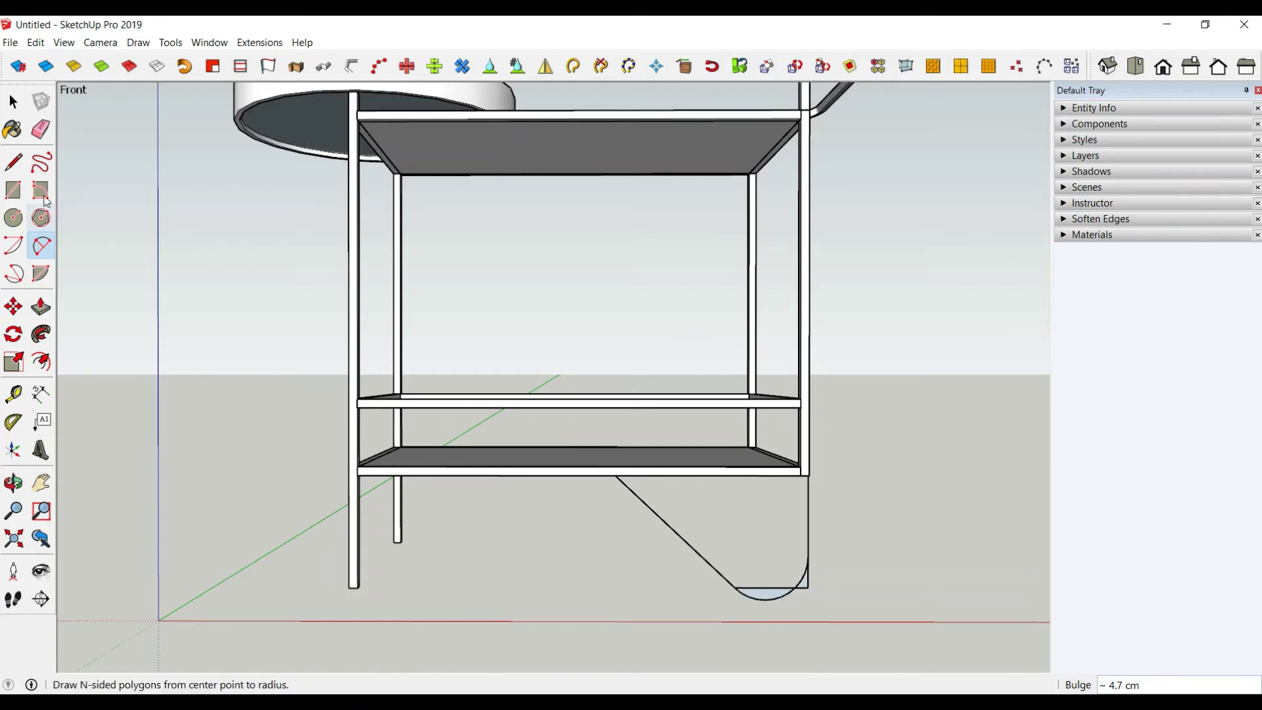
# Erase the sharp corner edges and select the new curved leg outline
pyautogui.click(41, 129)
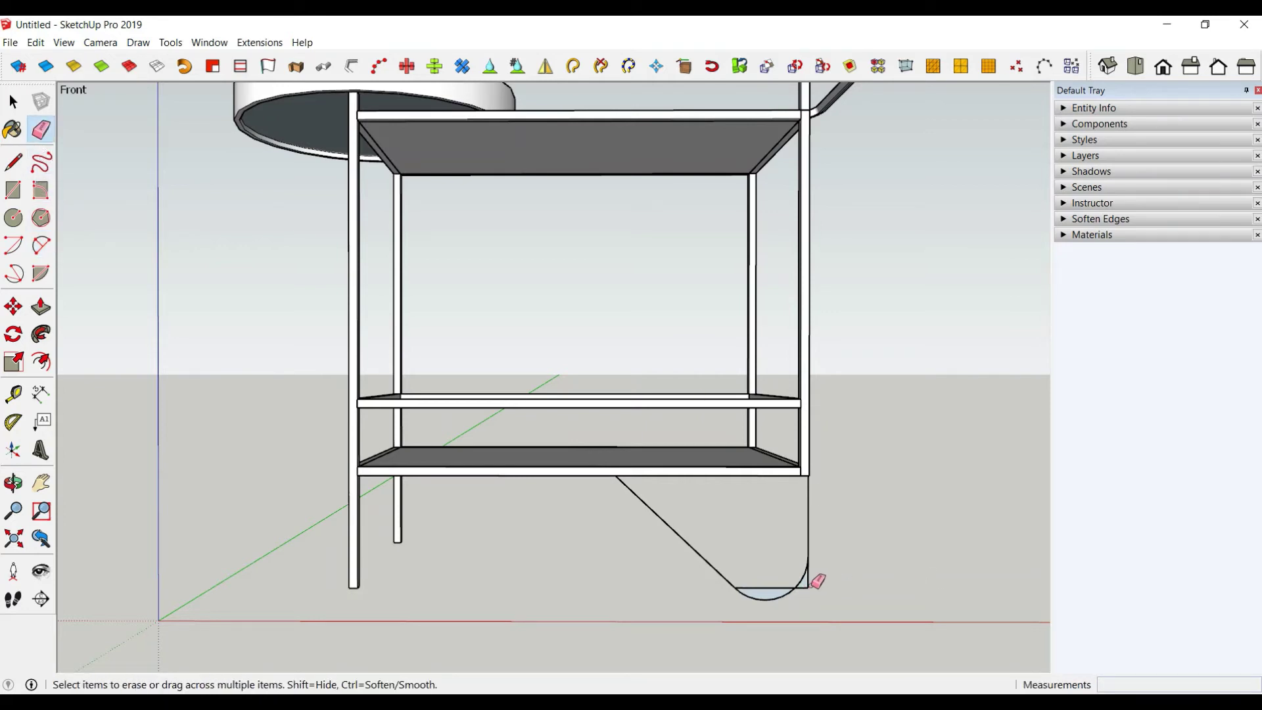
pyautogui.scroll(2, 780, 587)
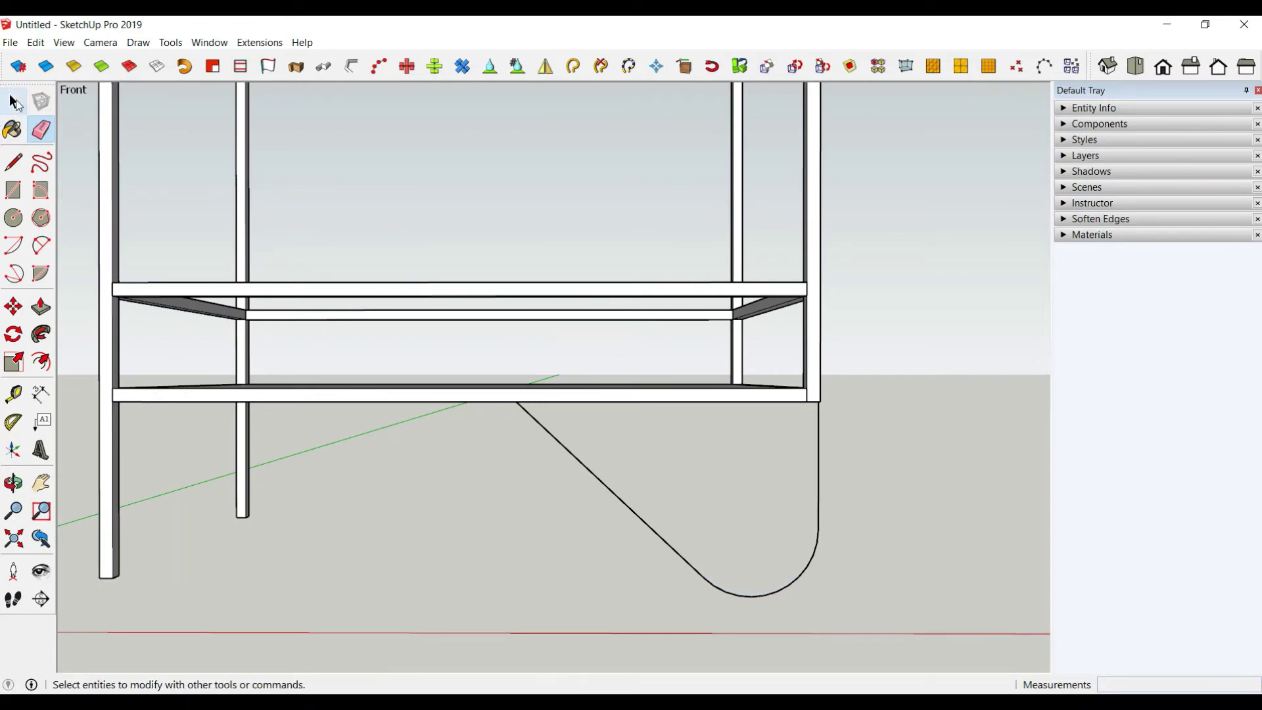
pyautogui.click(13, 102)
pyautogui.click(789, 585)
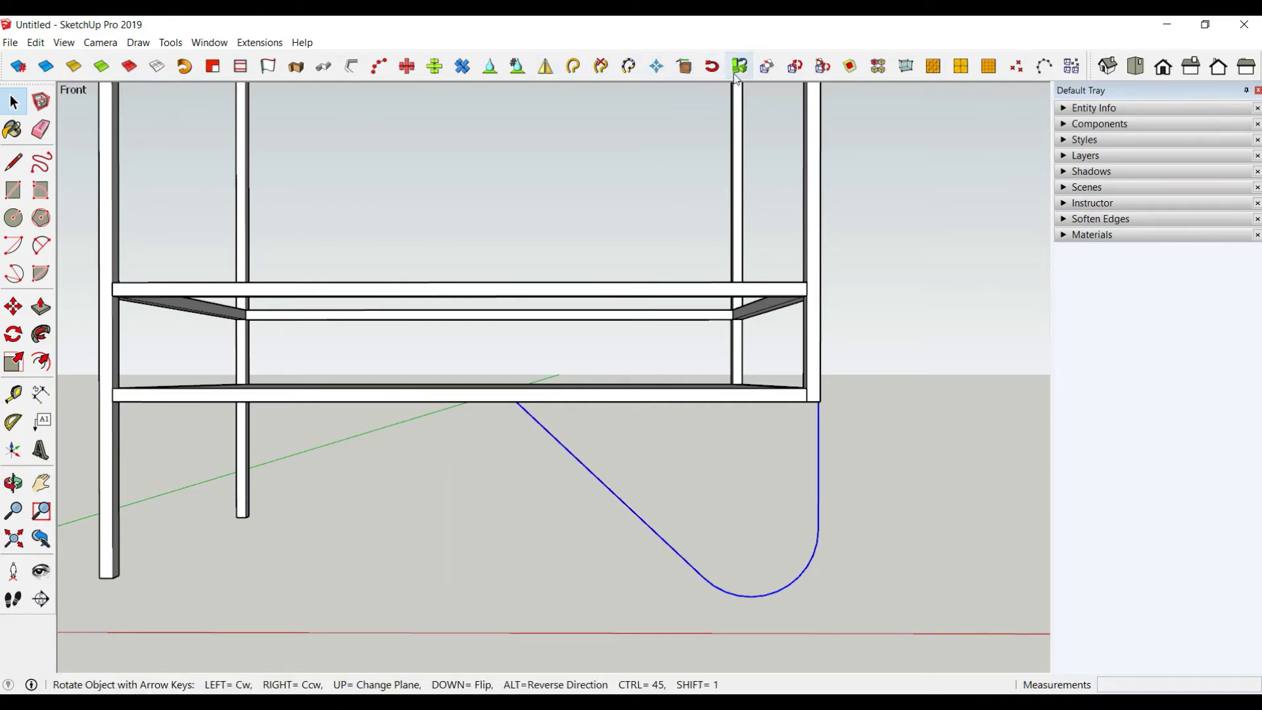
pyautogui.click(538, 153)
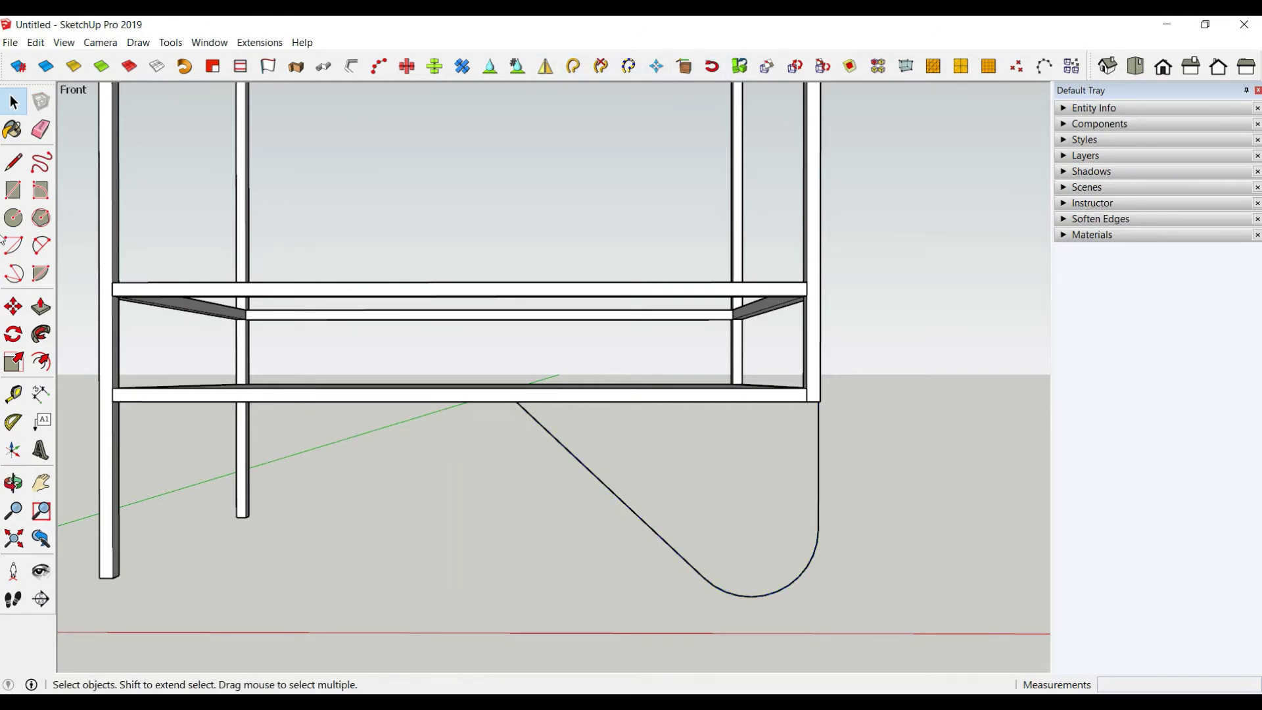
# Draw a small rectangle leg profile at the post's base
pyautogui.click(13, 190)
pyautogui.moveTo(169, 282)
pyautogui.mouseDown(button='middle')
pyautogui.moveTo(721, 262)
pyautogui.moveTo(776, 283)
pyautogui.moveTo(702, 319)
pyautogui.moveTo(646, 257)
pyautogui.moveTo(719, 206)
pyautogui.moveTo(725, 284)
pyautogui.mouseUp(button='middle')
pyautogui.scroll(3, 776, 283)
pyautogui.click(784, 310)
pyautogui.click(728, 206)
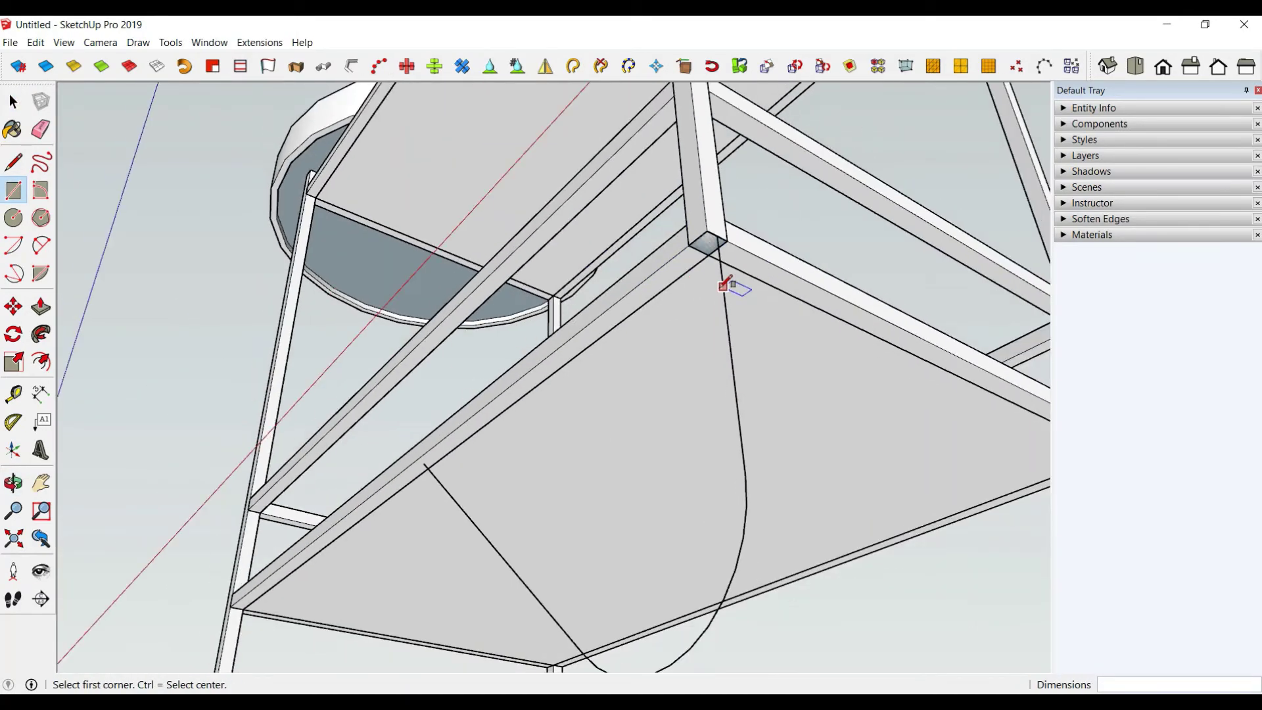
# Sweep the rectangle profile along the curved path with Follow Me
pyautogui.click(13, 101)
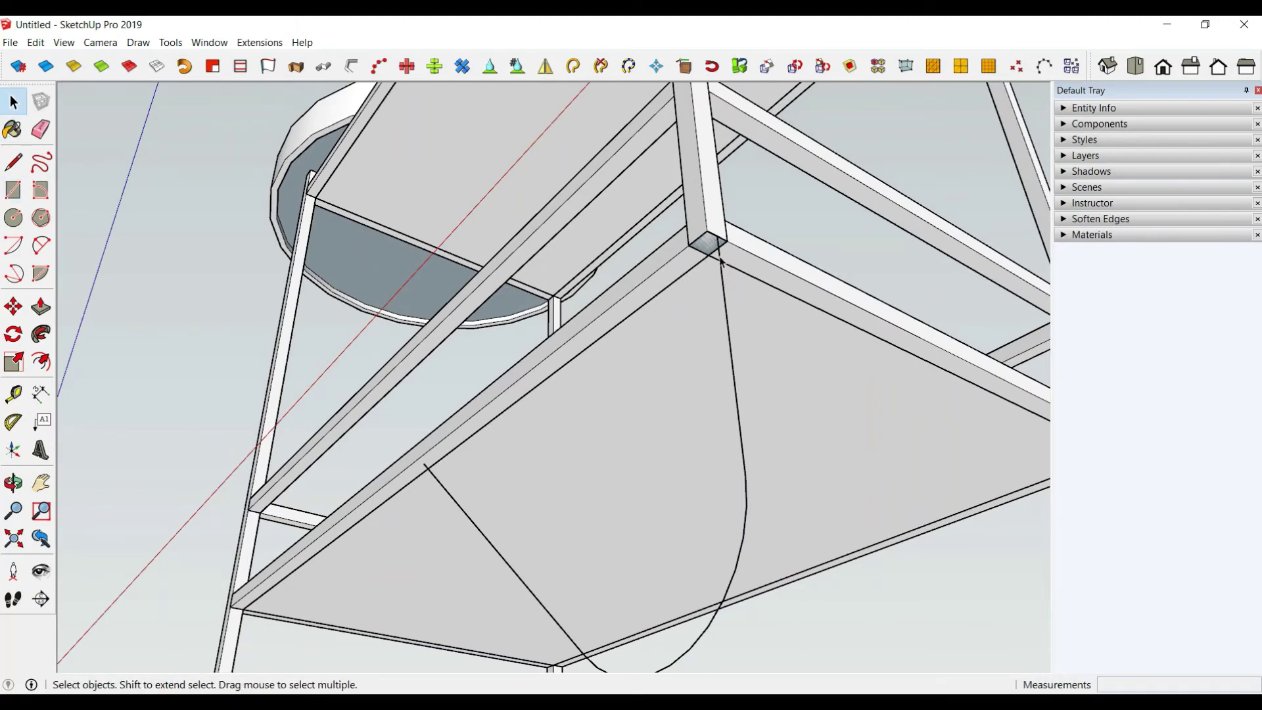
pyautogui.click(721, 276)
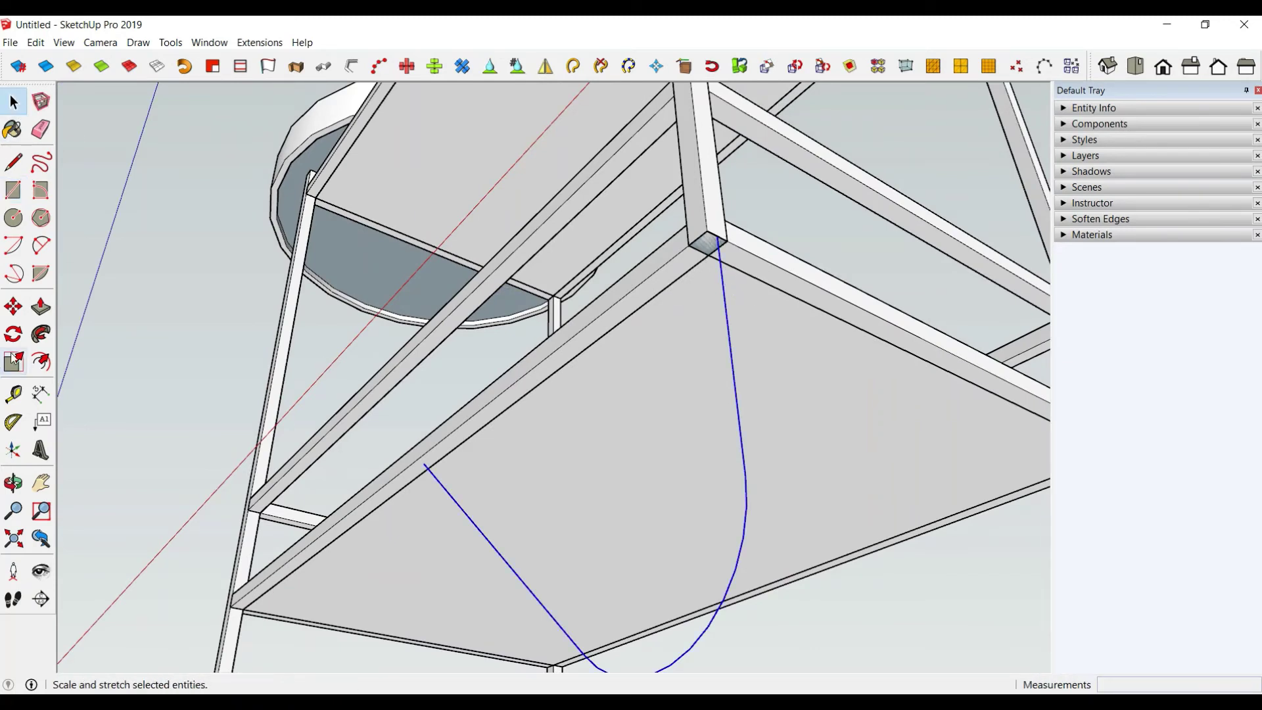
pyautogui.click(41, 334)
pyautogui.click(704, 246)
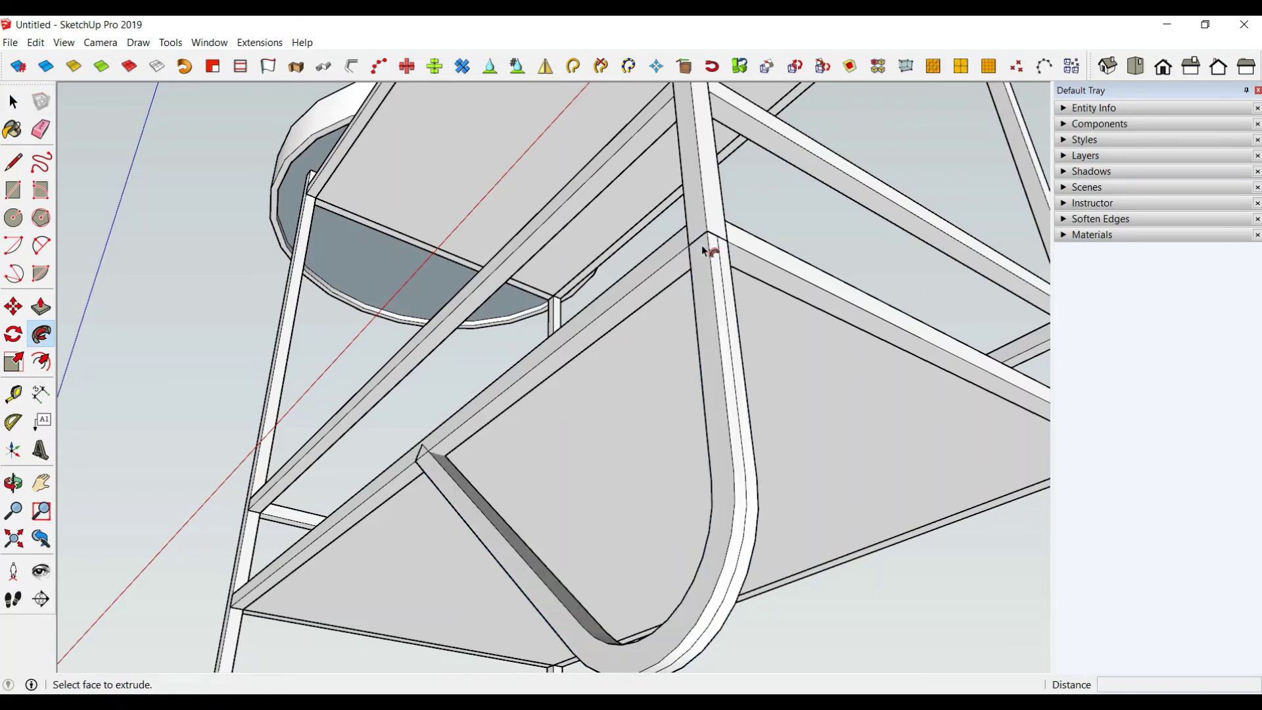
pyautogui.moveTo(710, 248)
pyautogui.mouseDown(button='middle')
pyautogui.moveTo(480, 342)
pyautogui.moveTo(747, 450)
pyautogui.moveTo(349, 314)
pyautogui.mouseUp(button='middle')
# Hide the lower shelf group to expose the diagonal bar
pyautogui.scroll(5, 355, 329)
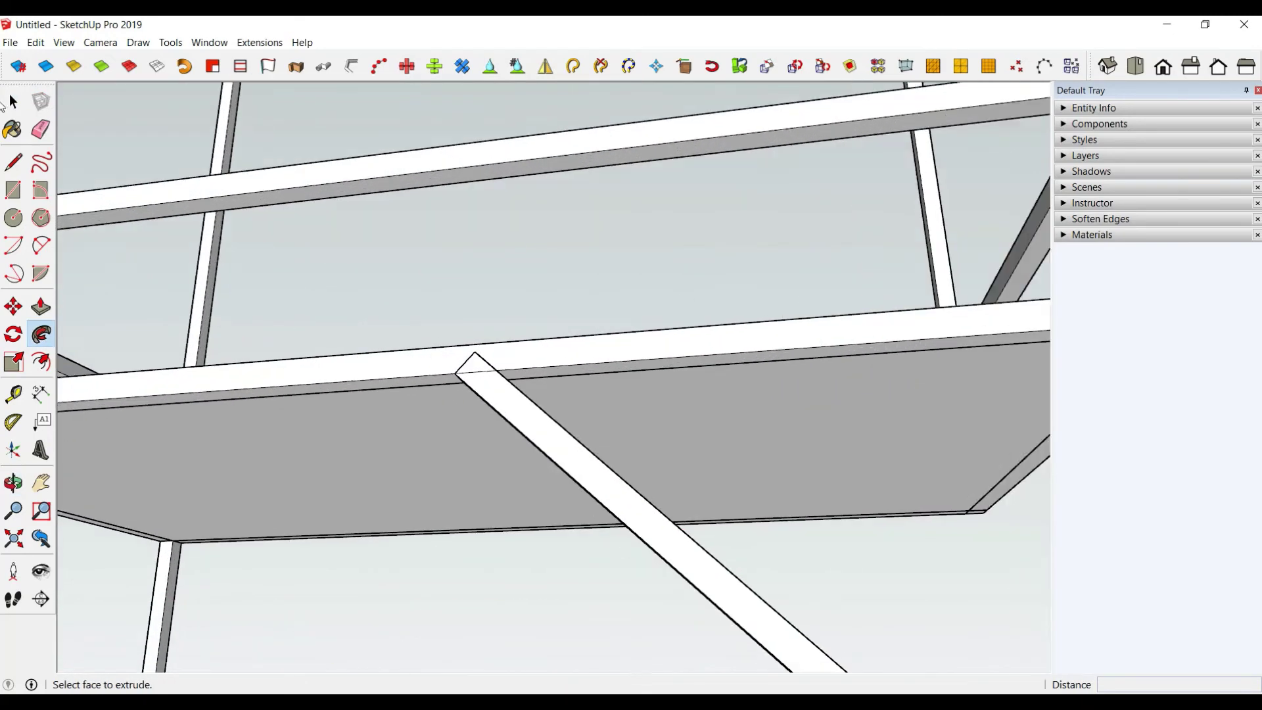
pyautogui.click(13, 101)
pyautogui.click(426, 364)
pyautogui.rightClick(424, 361)
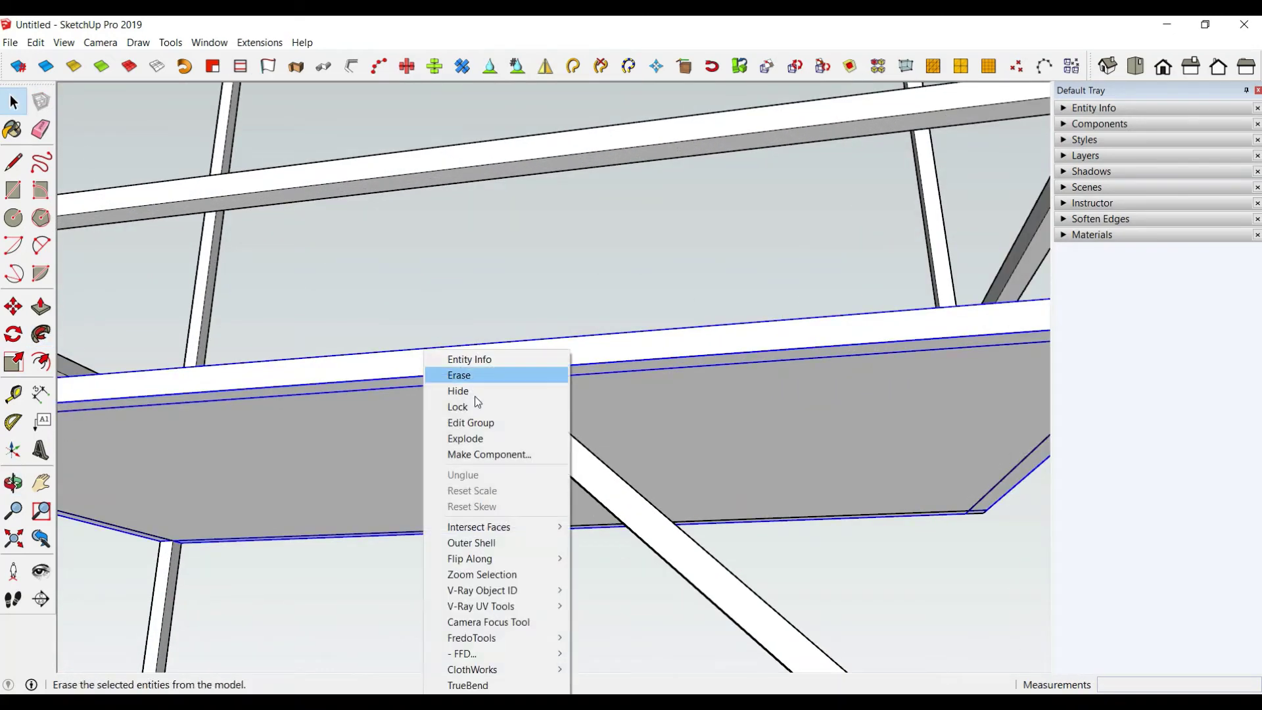
pyautogui.click(479, 397)
pyautogui.moveTo(479, 397)
pyautogui.mouseDown(button='middle')
pyautogui.moveTo(493, 428)
pyautogui.moveTo(572, 499)
pyautogui.moveTo(88, 285)
pyautogui.moveTo(454, 443)
pyautogui.moveTo(415, 557)
pyautogui.mouseUp(button='middle')
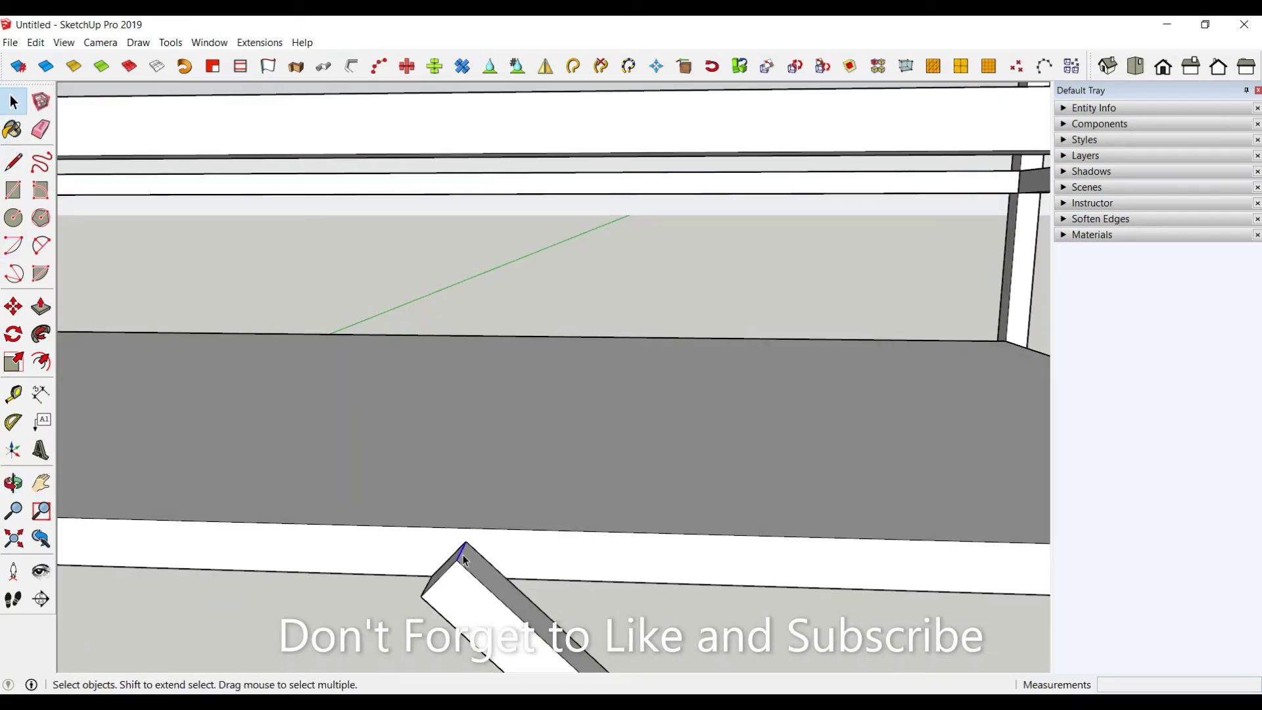
# Move the diagonal bar's top end slightly lower
pyautogui.click(13, 306)
pyautogui.moveTo(460, 555)
pyautogui.mouseDown(button='middle')
pyautogui.moveTo(501, 541)
pyautogui.moveTo(465, 551)
pyautogui.mouseUp(button='middle')
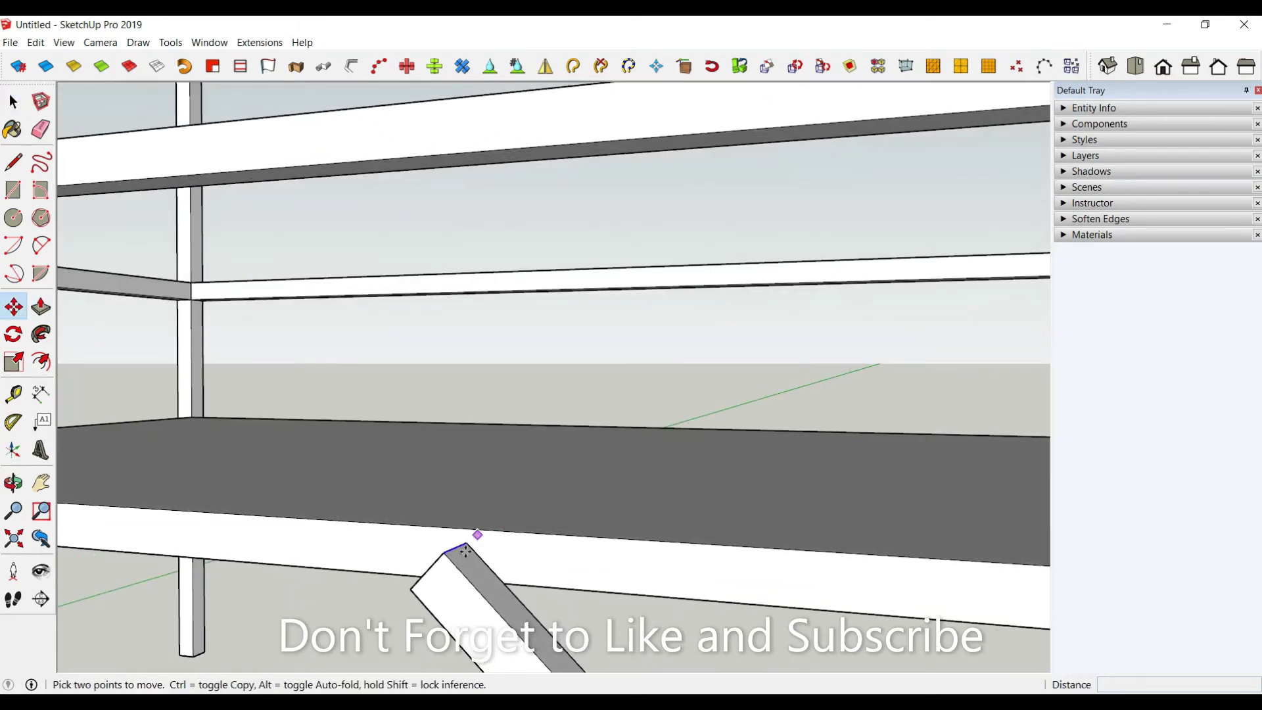
pyautogui.click(468, 542)
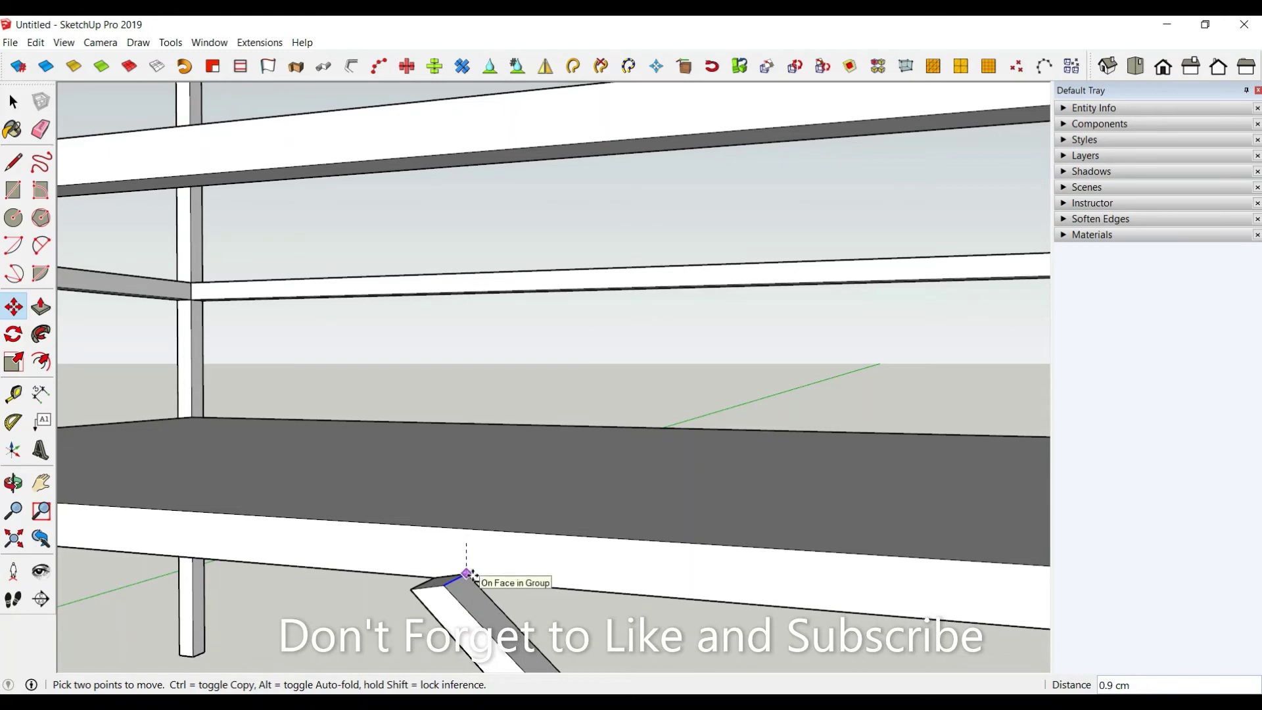
pyautogui.click(474, 581)
pyautogui.scroll(-3, 564, 558)
pyautogui.moveTo(563, 558); pyautogui.dragTo(565, 545, button='middle')
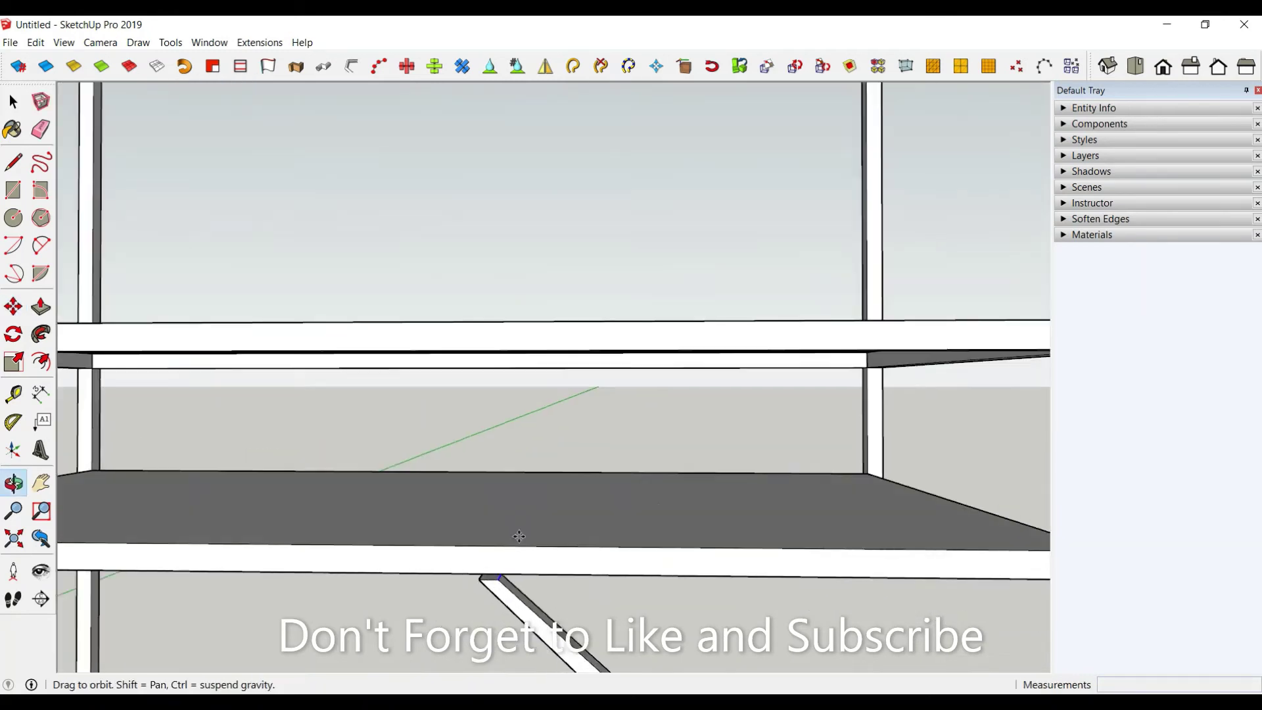
# Unhide the lower shelf with Edit > Unhide > Last
pyautogui.click(36, 42)
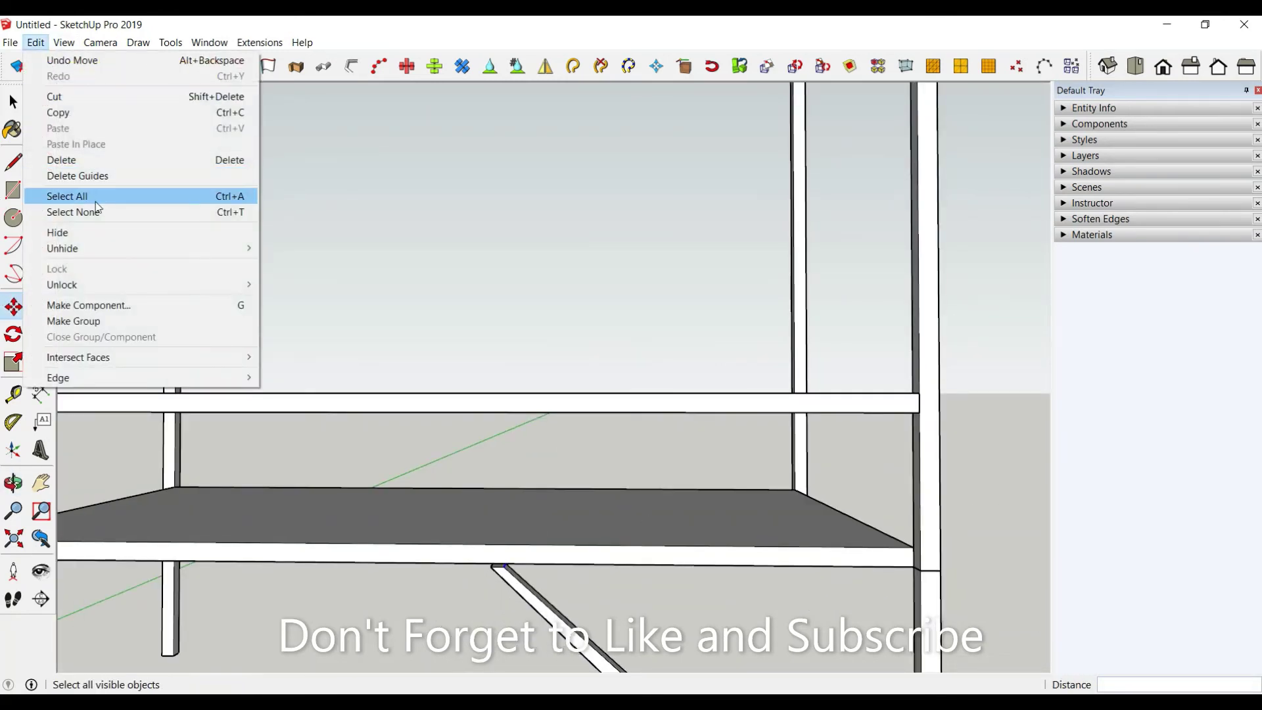
pyautogui.moveTo(138, 248)
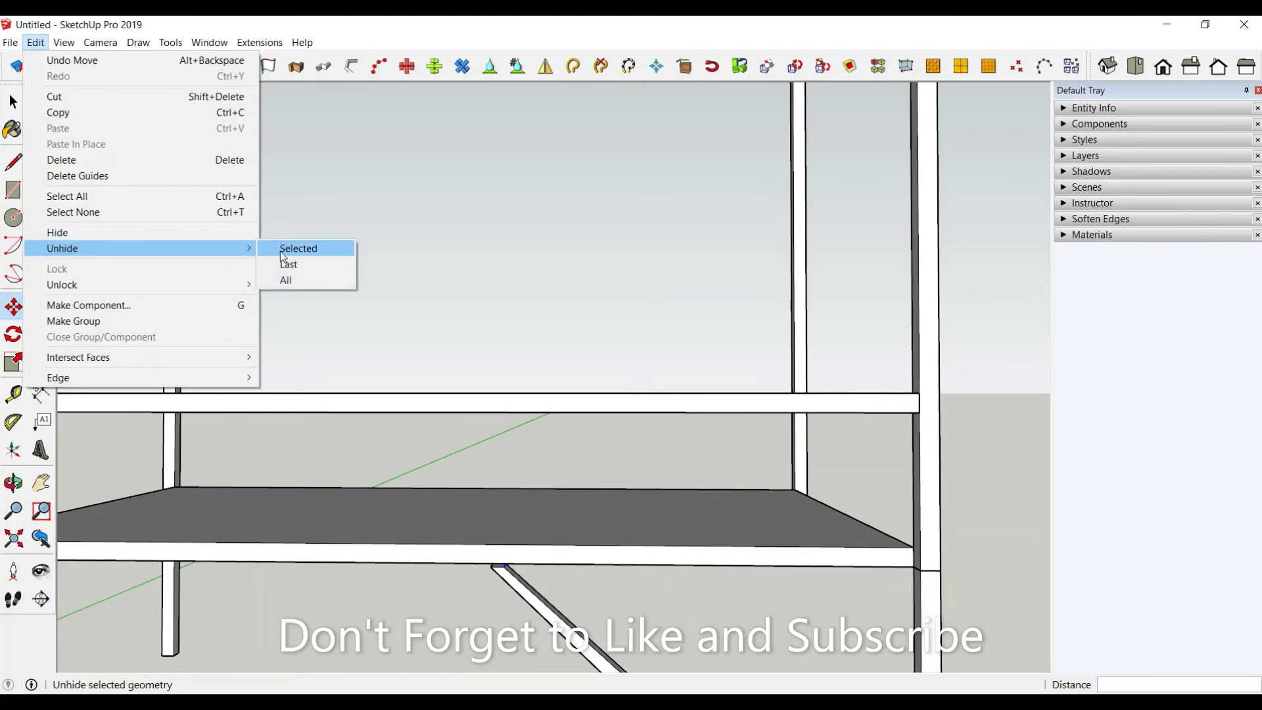
pyautogui.click(299, 263)
pyautogui.scroll(-3, 452, 333)
pyautogui.scroll(3, 499, 474)
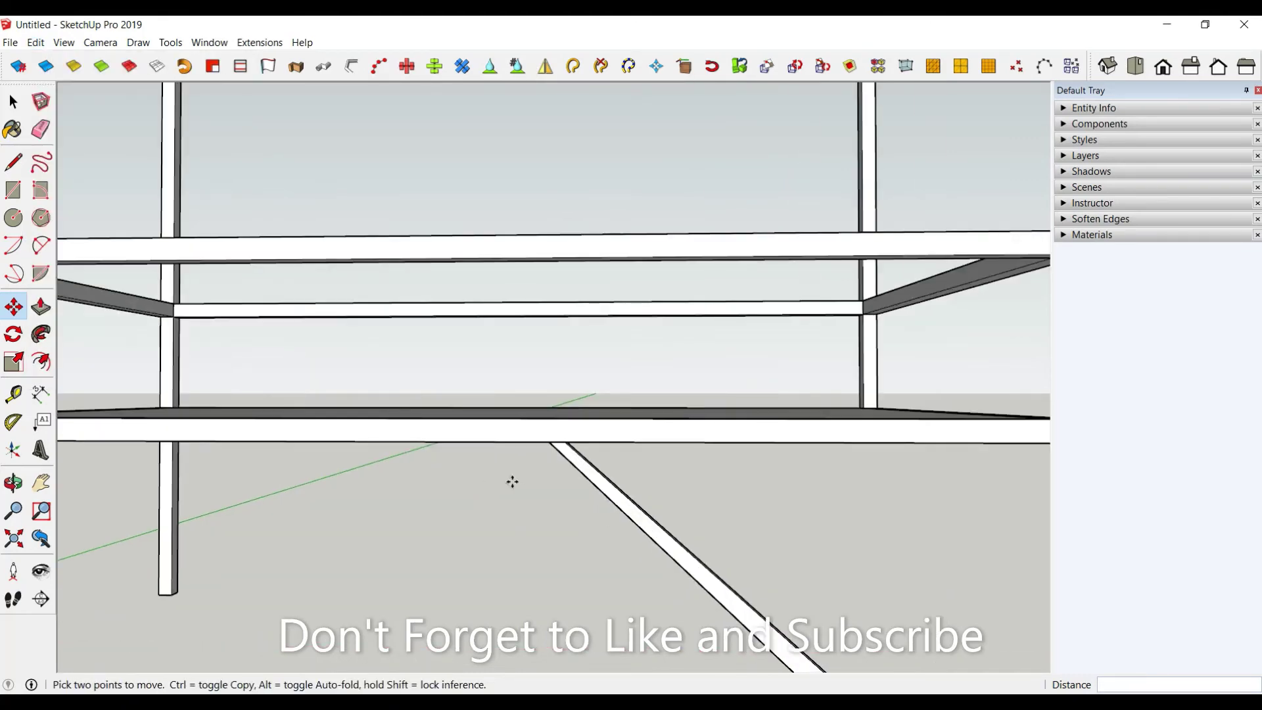
pyautogui.moveTo(510, 482)
pyautogui.mouseDown(button='middle')
pyautogui.moveTo(533, 346)
pyautogui.moveTo(460, 315)
pyautogui.mouseUp(button='middle')
# Measure the distance from the bar's top corner to the beam edge
pyautogui.click(13, 102)
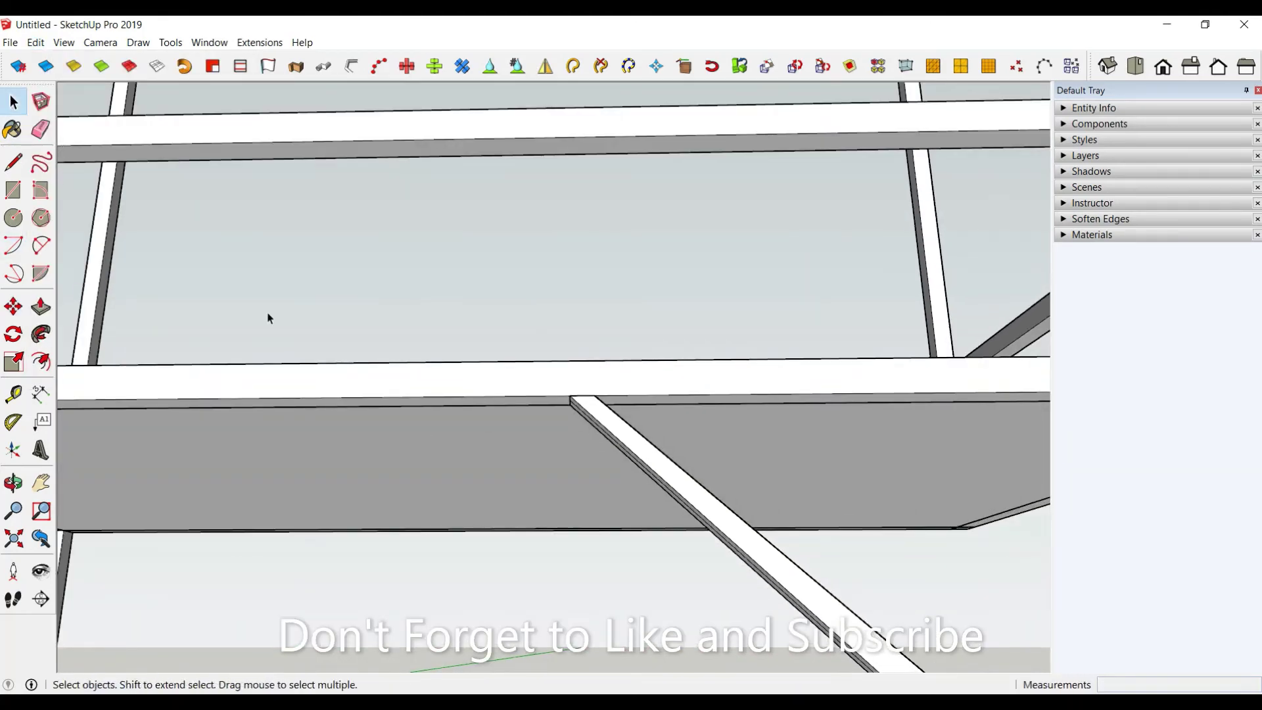
pyautogui.click(13, 394)
pyautogui.scroll(1, 500, 395)
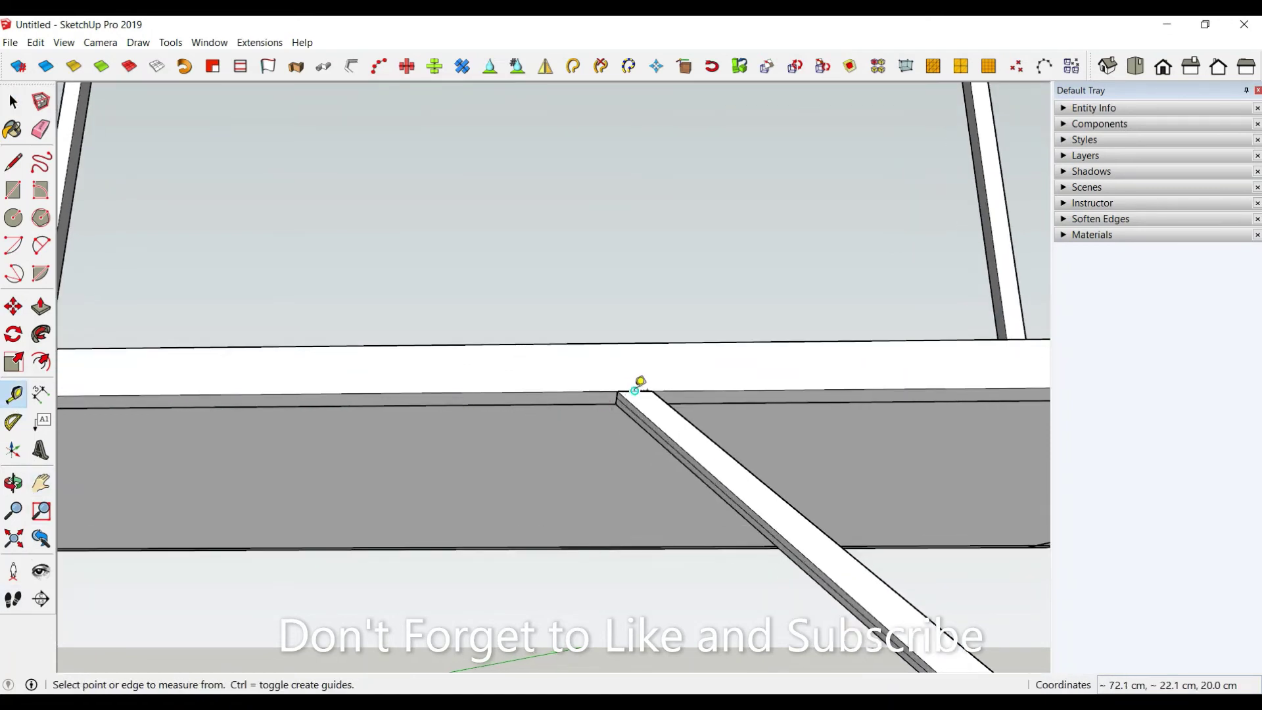
pyautogui.click(653, 388)
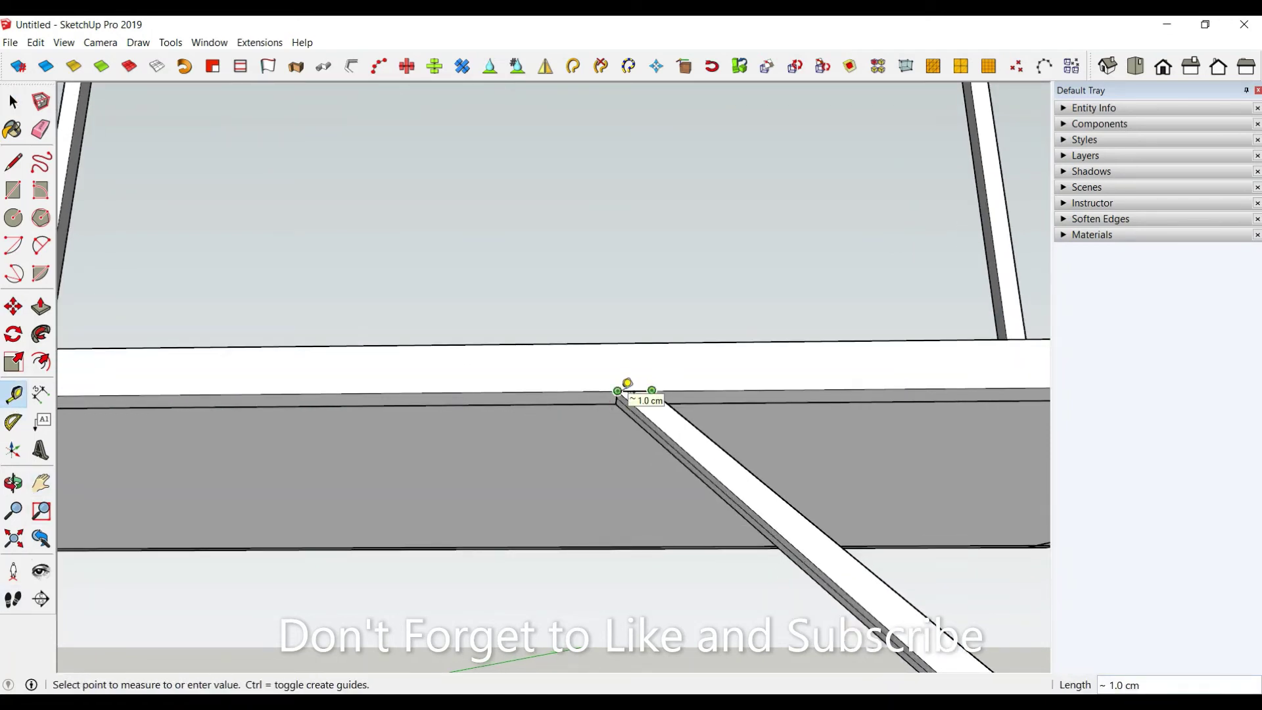
pyautogui.click(627, 384)
pyautogui.click(12, 100)
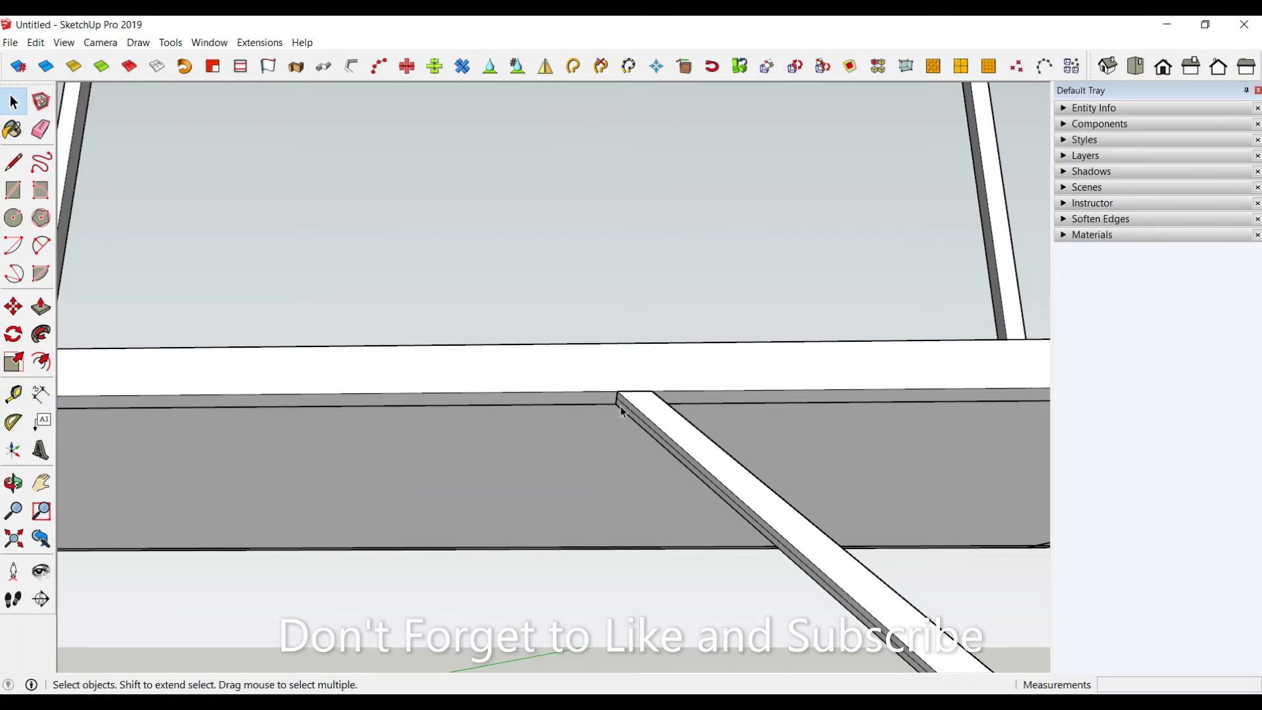
# Move the diagonal bar 0.5 cm so it snaps onto the frame edge
pyautogui.keyDown('shift'); pyautogui.click(637, 418); pyautogui.keyUp('shift')
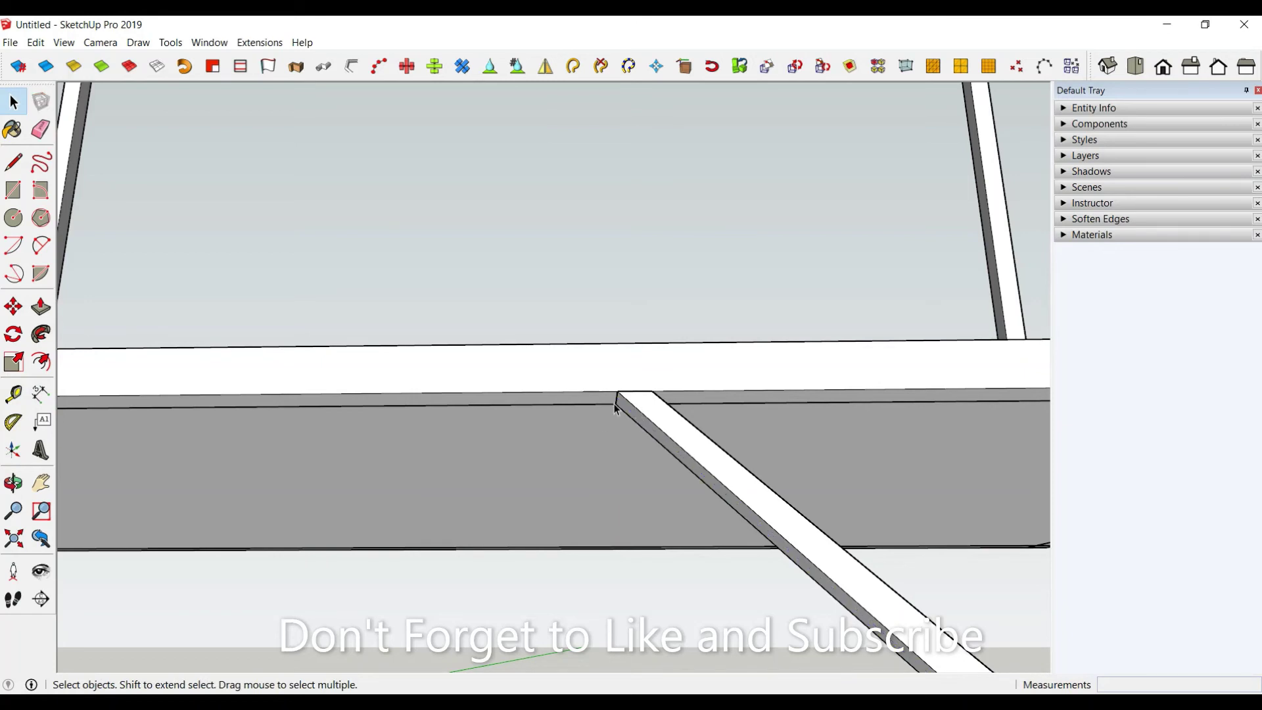
pyautogui.click(618, 402)
pyautogui.press('m')
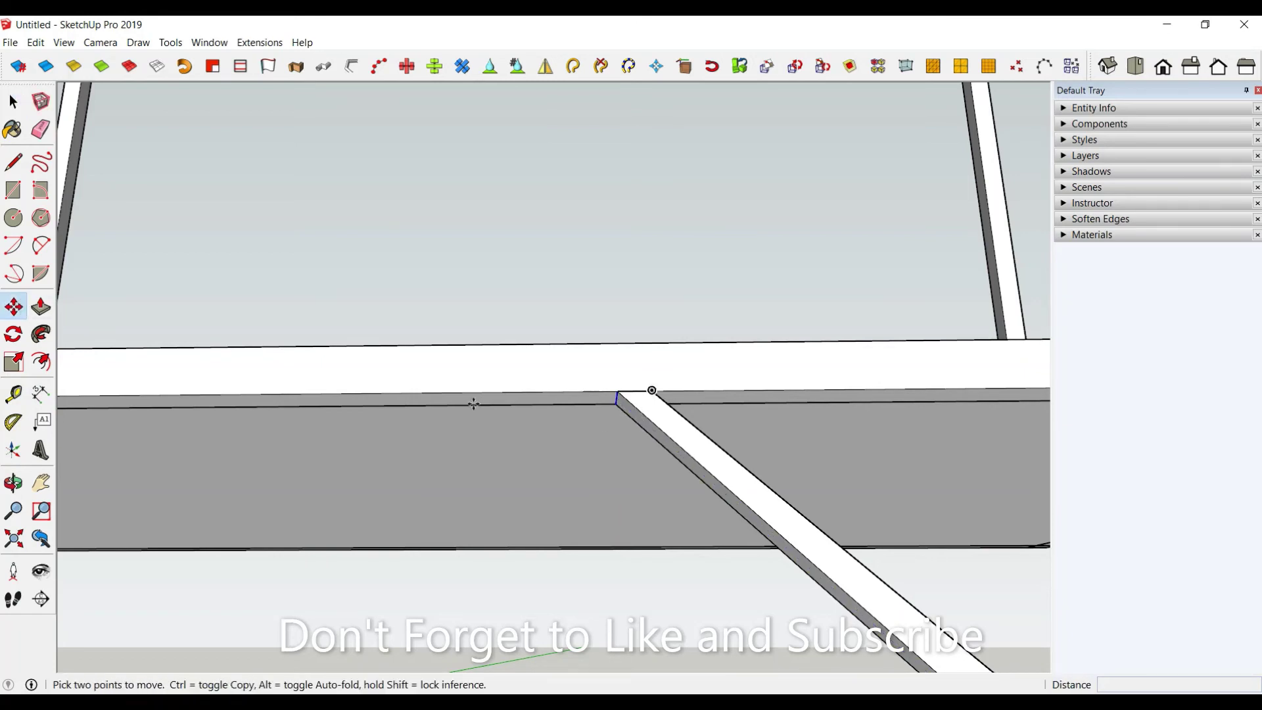
pyautogui.click(617, 392)
pyautogui.write('0.5')
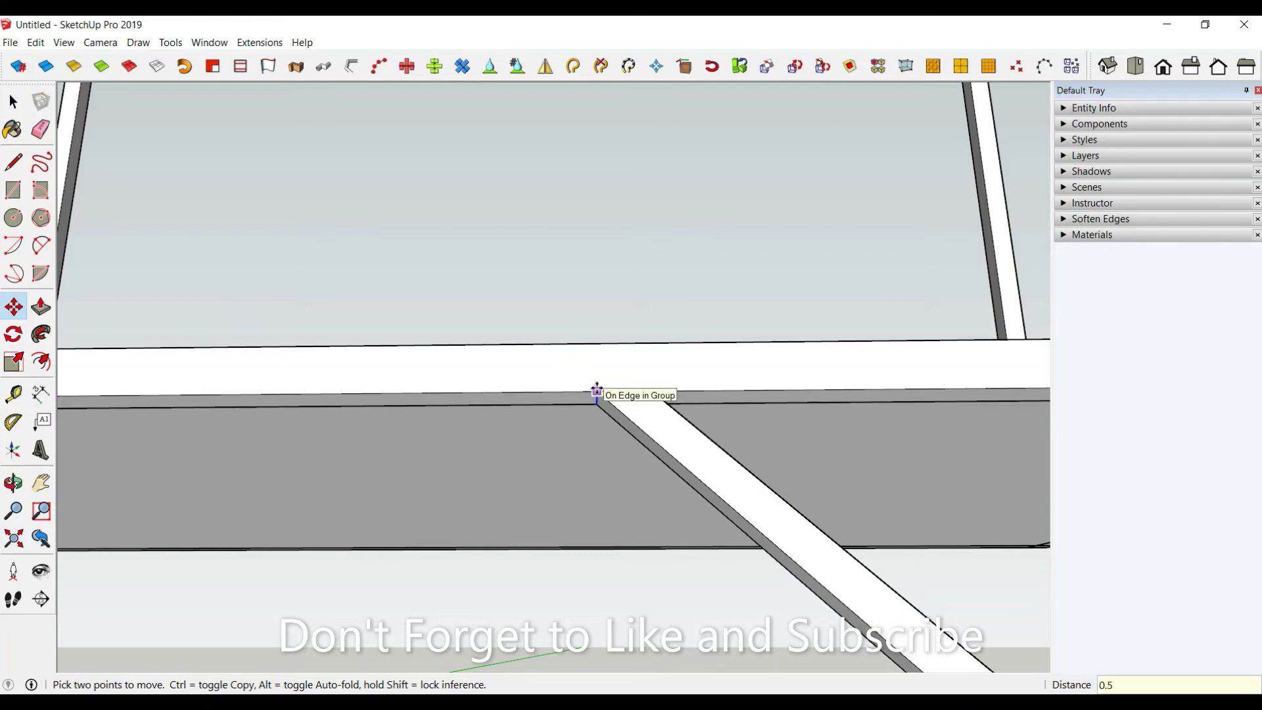
pyautogui.click(597, 392)
pyautogui.press('space')
pyautogui.scroll(-3, 552, 485)
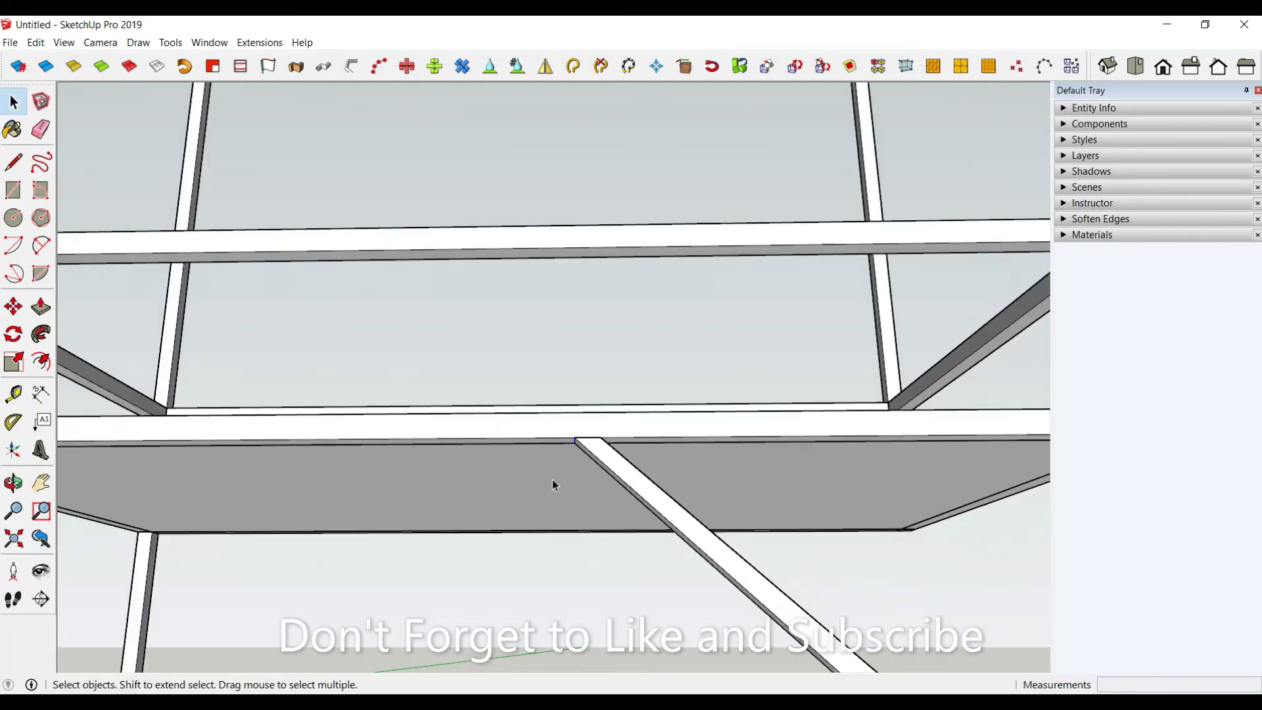
pyautogui.scroll(-3, 553, 485)
pyautogui.scroll(-3, 557, 464)
# Make the bent leg geometry into a group
pyautogui.press('1')
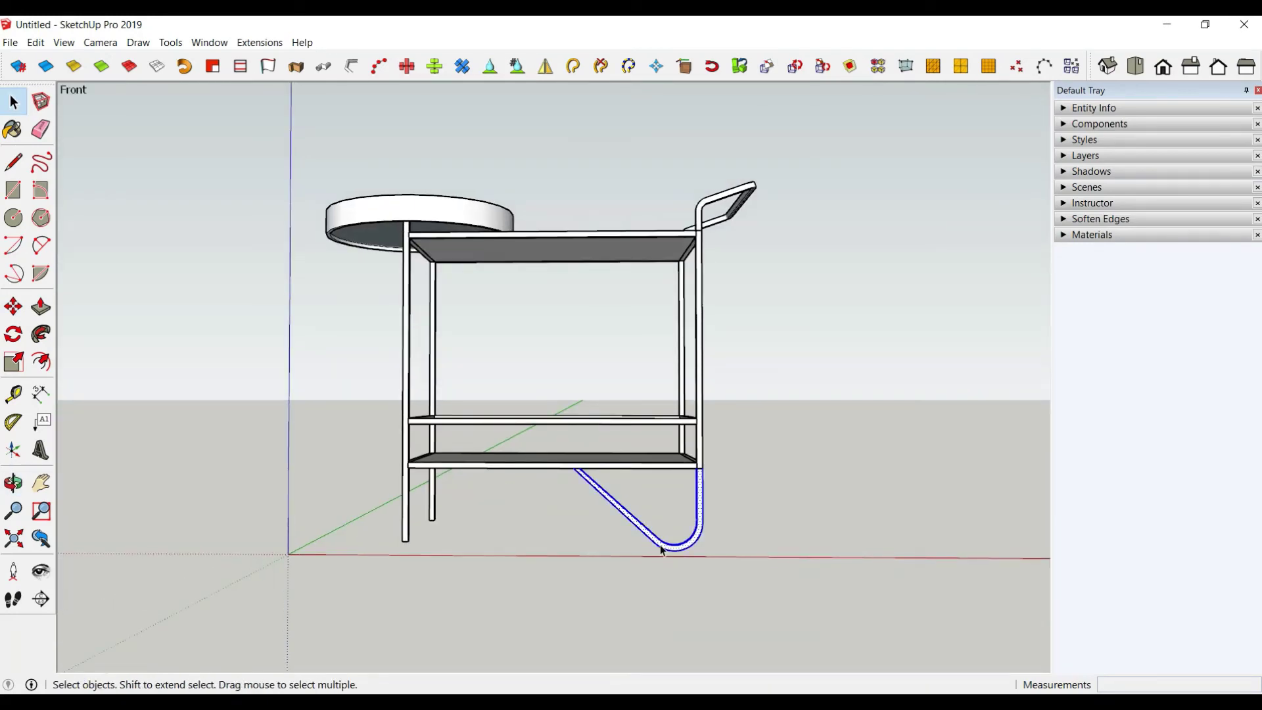
pyautogui.rightClick(663, 550)
pyautogui.click(714, 313)
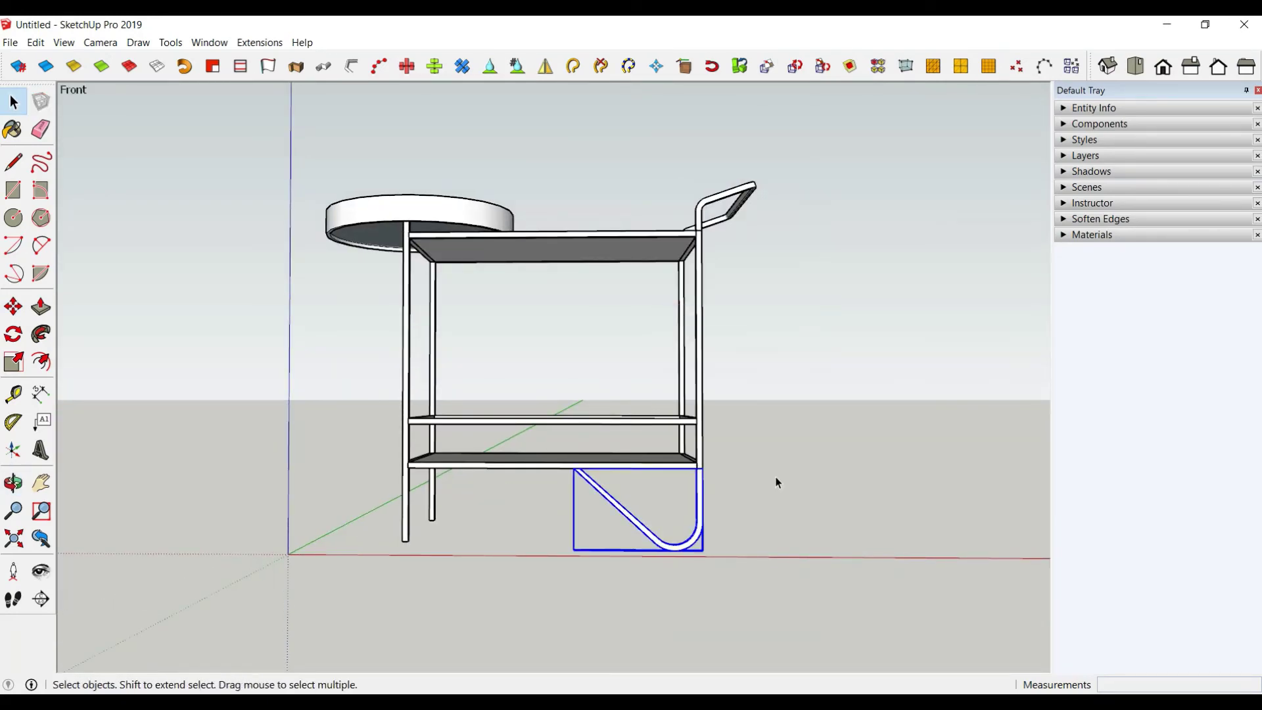
# Copy the grouped bent leg 43.5 cm to the opposite leg position
pyautogui.moveTo(778, 482)
pyautogui.mouseDown(button='middle')
pyautogui.moveTo(575, 594)
pyautogui.moveTo(564, 550)
pyautogui.mouseUp(button='middle')
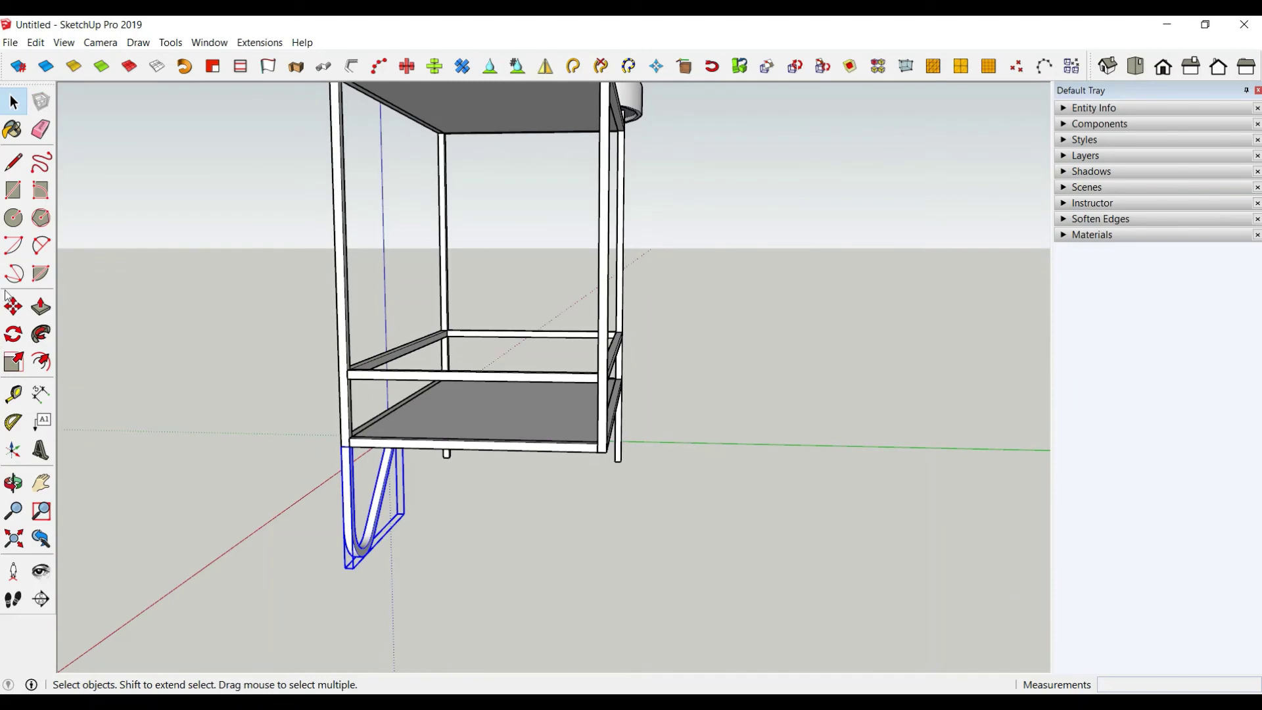
pyautogui.click(13, 306)
pyautogui.click(351, 449)
pyautogui.press('ctrl')
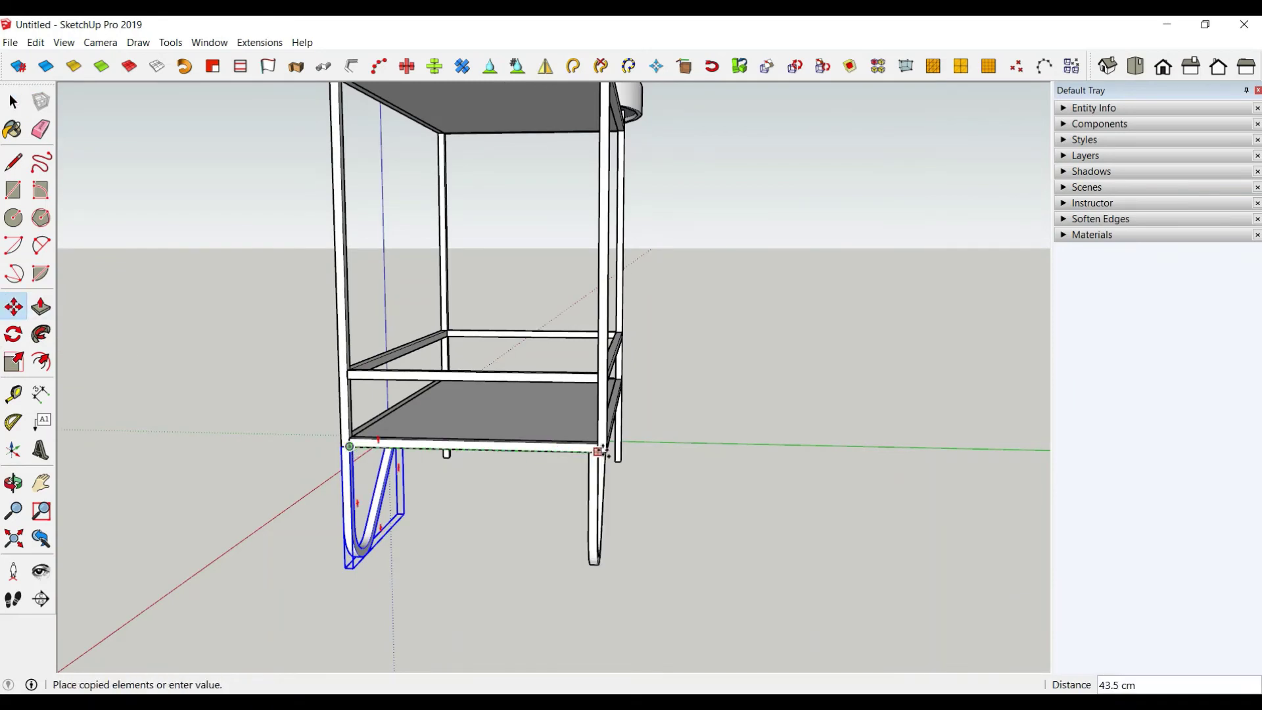
pyautogui.click(608, 447)
pyautogui.moveTo(259, 443)
pyautogui.mouseDown(button='middle')
pyautogui.moveTo(594, 447)
pyautogui.moveTo(546, 405)
pyautogui.mouseUp(button='middle')
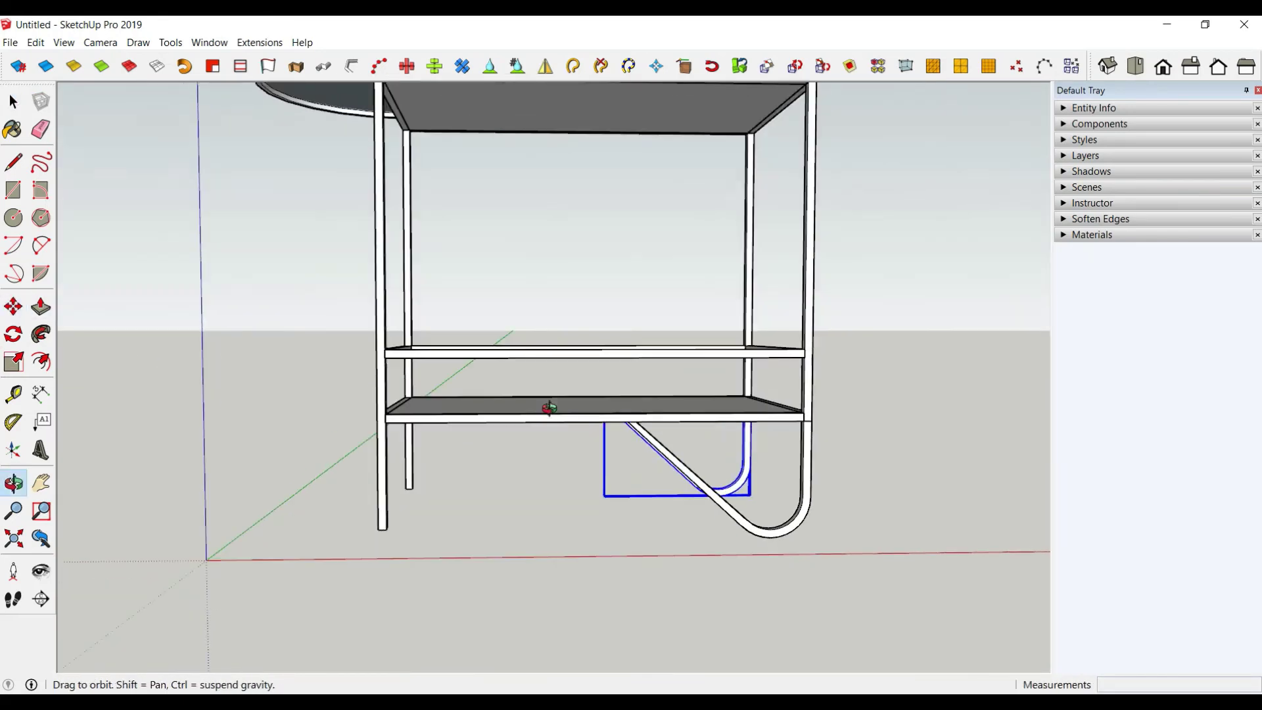
pyautogui.click(14, 102)
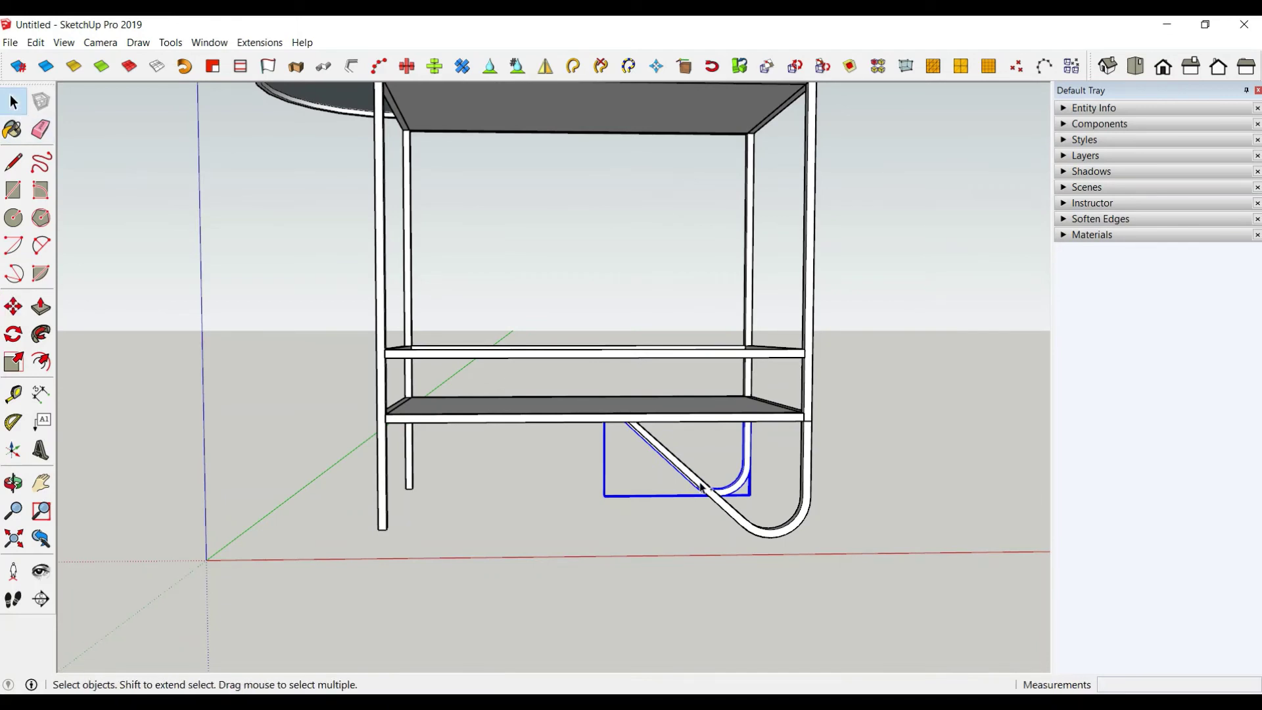
pyautogui.rightClick(702, 488)
# Place guides 8 cm above the leg bottom and down the leg's middle
pyautogui.click(803, 268)
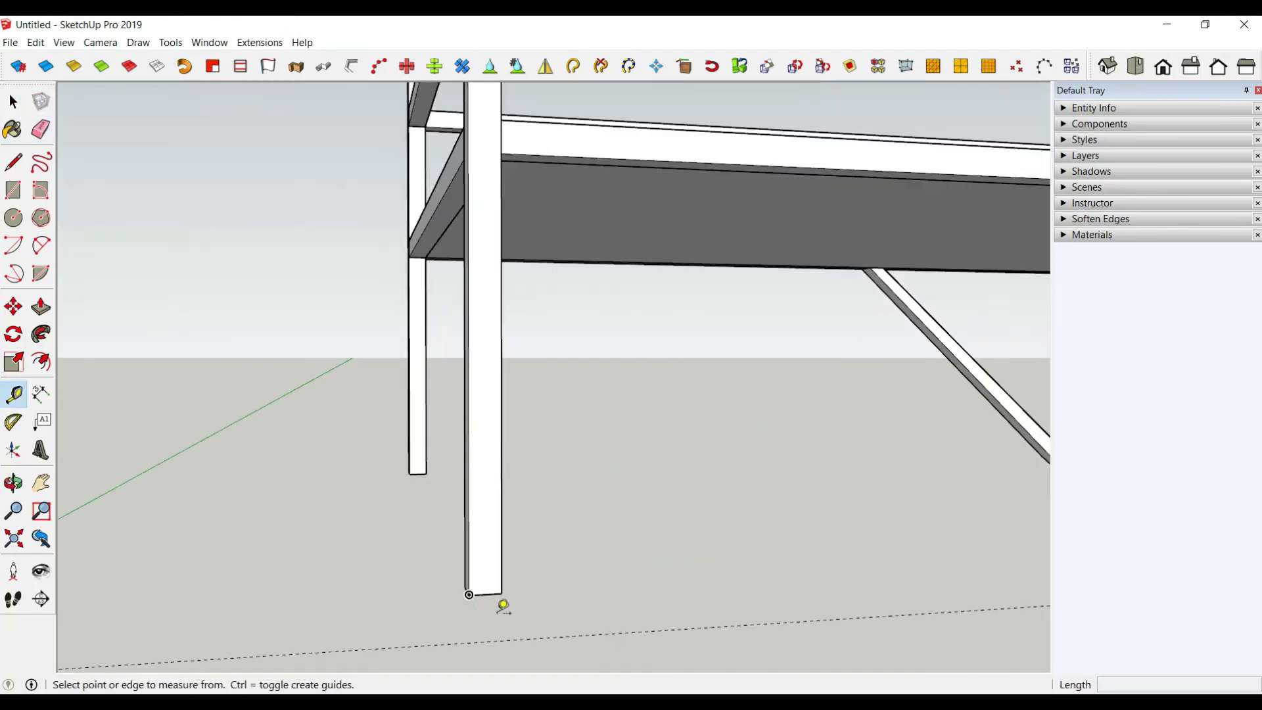
pyautogui.scroll(2, 499, 589)
pyautogui.click(496, 590)
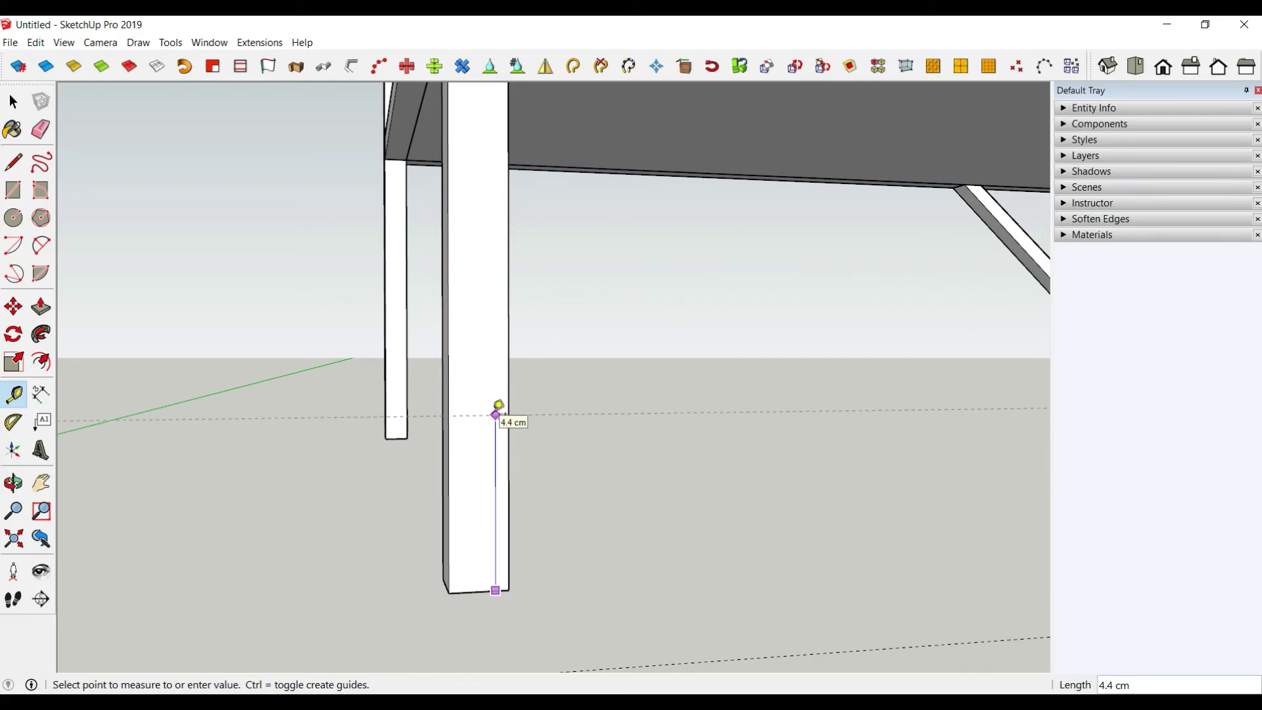
pyautogui.press('Return')
pyautogui.scroll(-1, 499, 506)
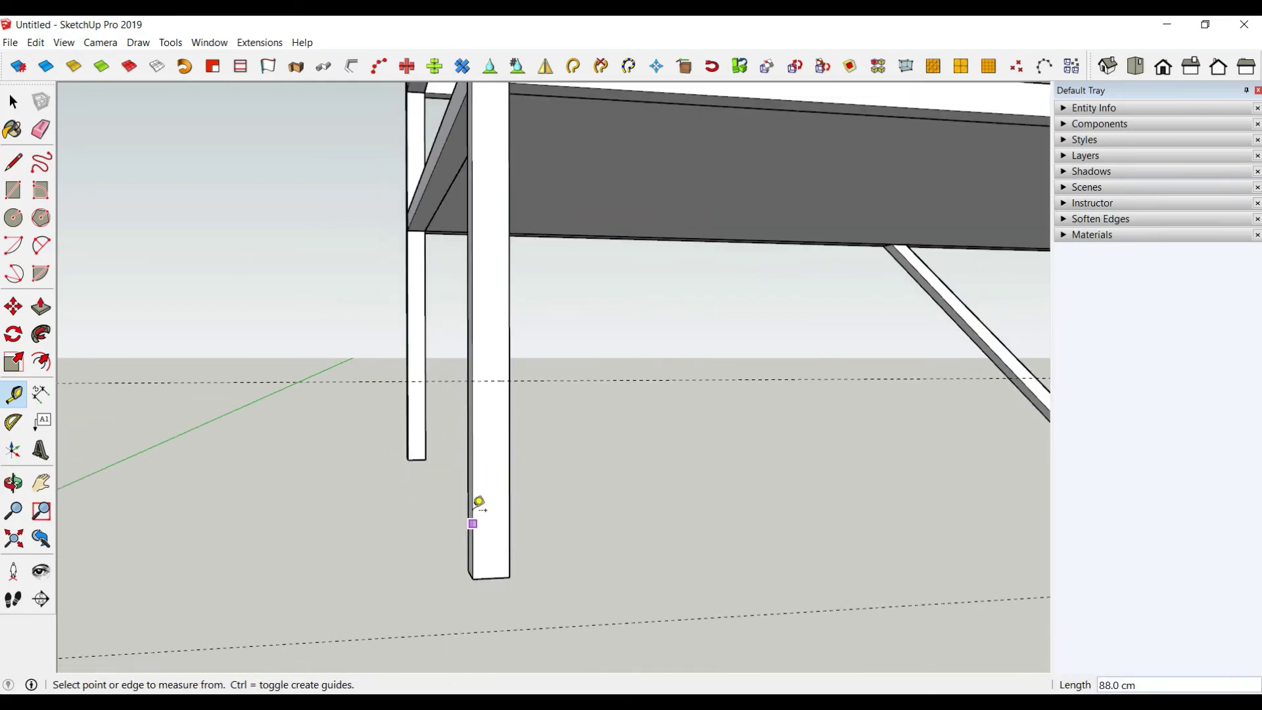
pyautogui.scroll(1, 487, 390)
pyautogui.click(526, 415)
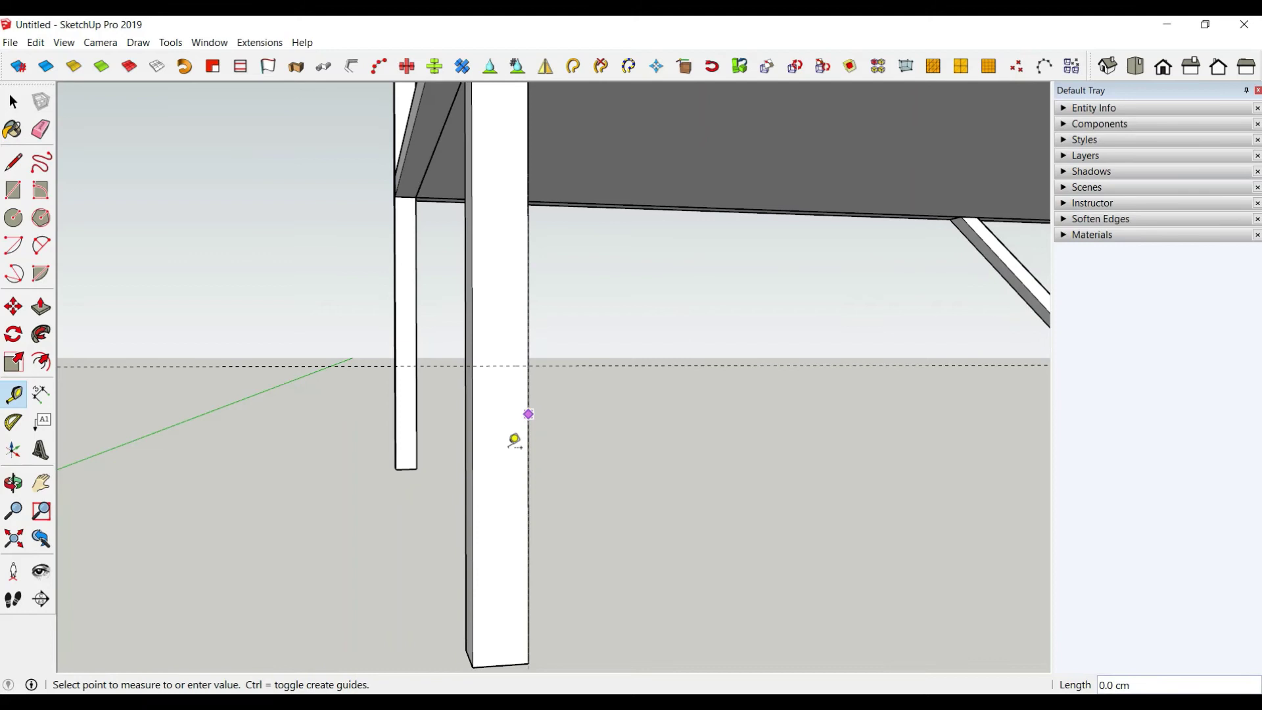
pyautogui.click(509, 627)
# Draw a 0.6 radius circle at the guide crossing and extrude it 0.5 cm
pyautogui.click(14, 218)
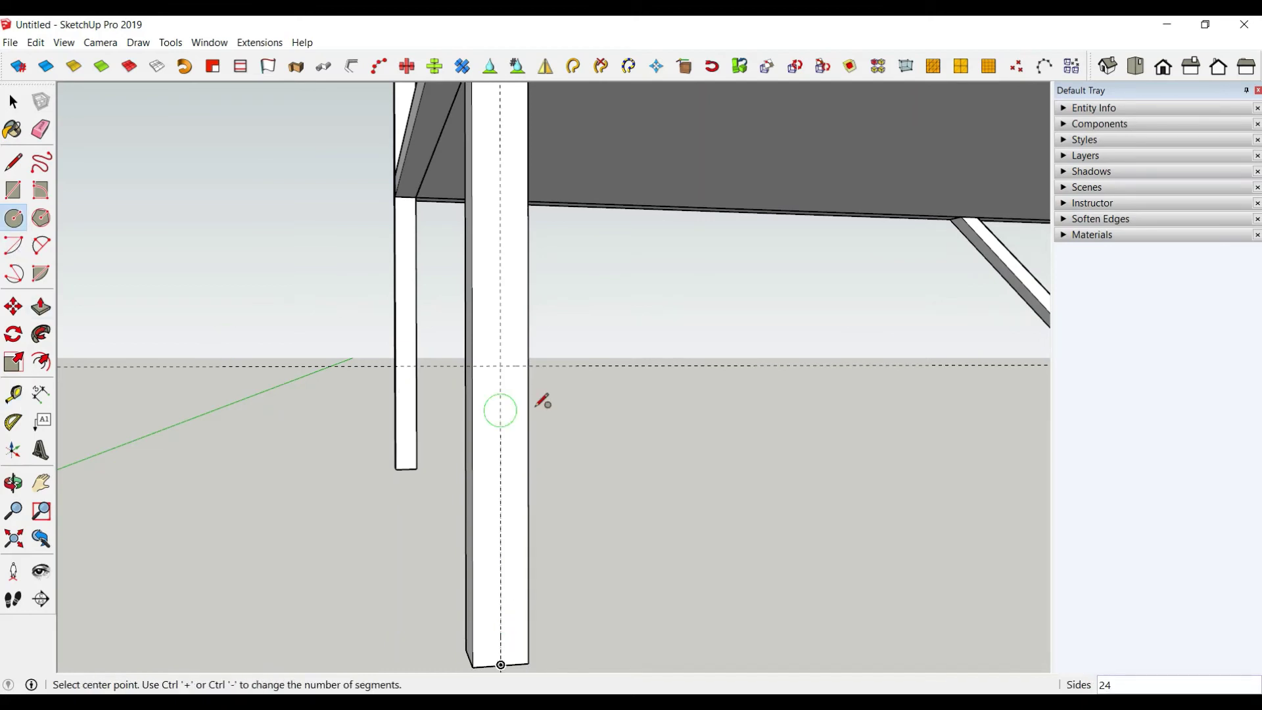
pyautogui.click(500, 366)
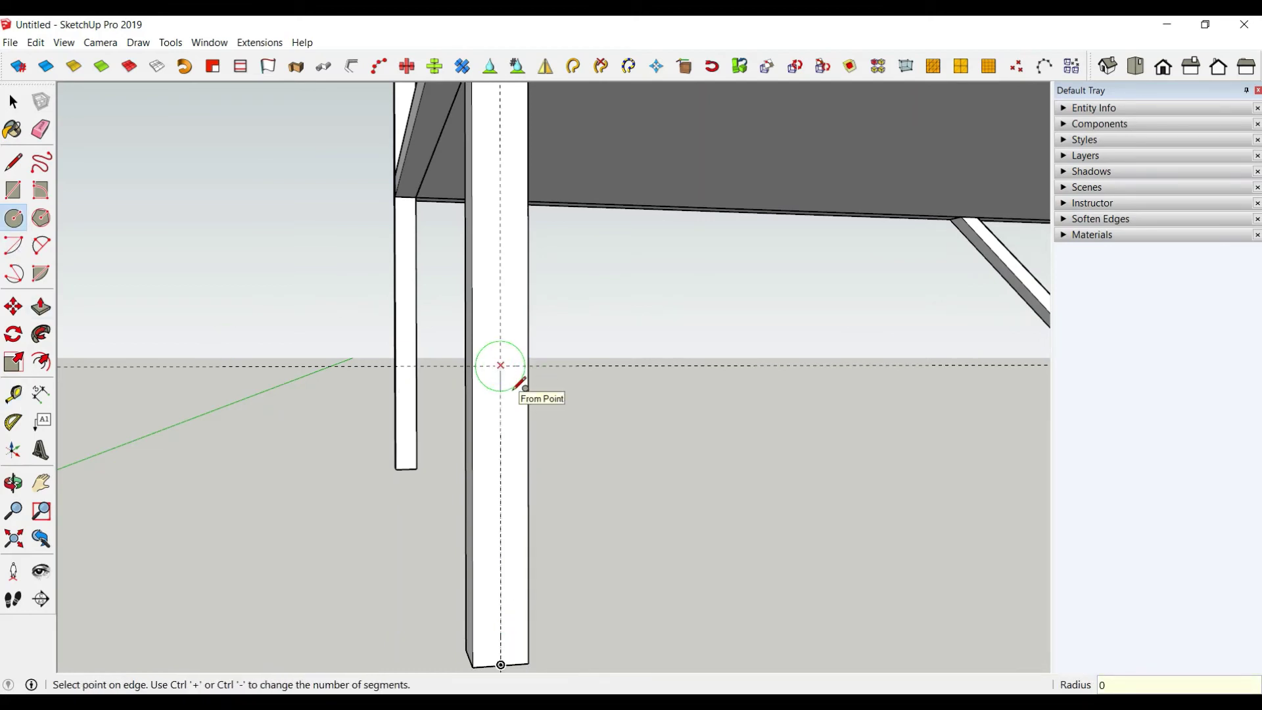
pyautogui.press('Return')
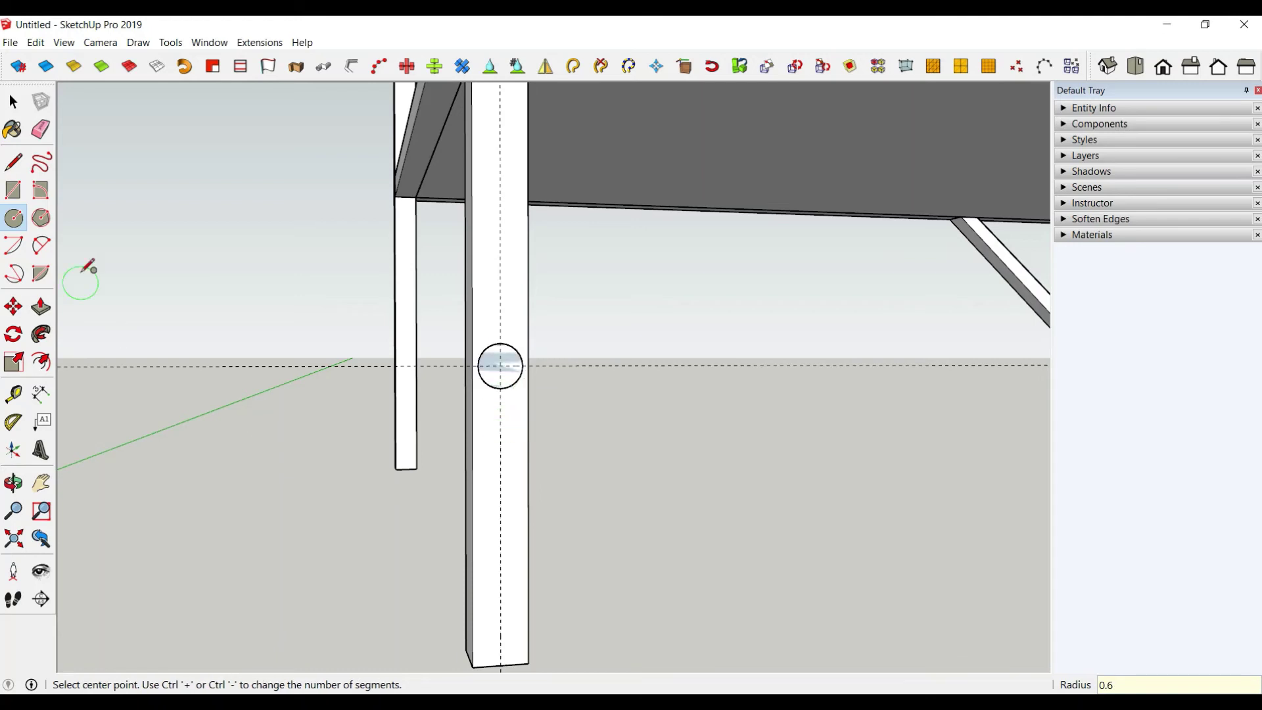
pyautogui.click(41, 307)
pyautogui.moveTo(233, 377); pyautogui.dragTo(478, 464, button='middle')
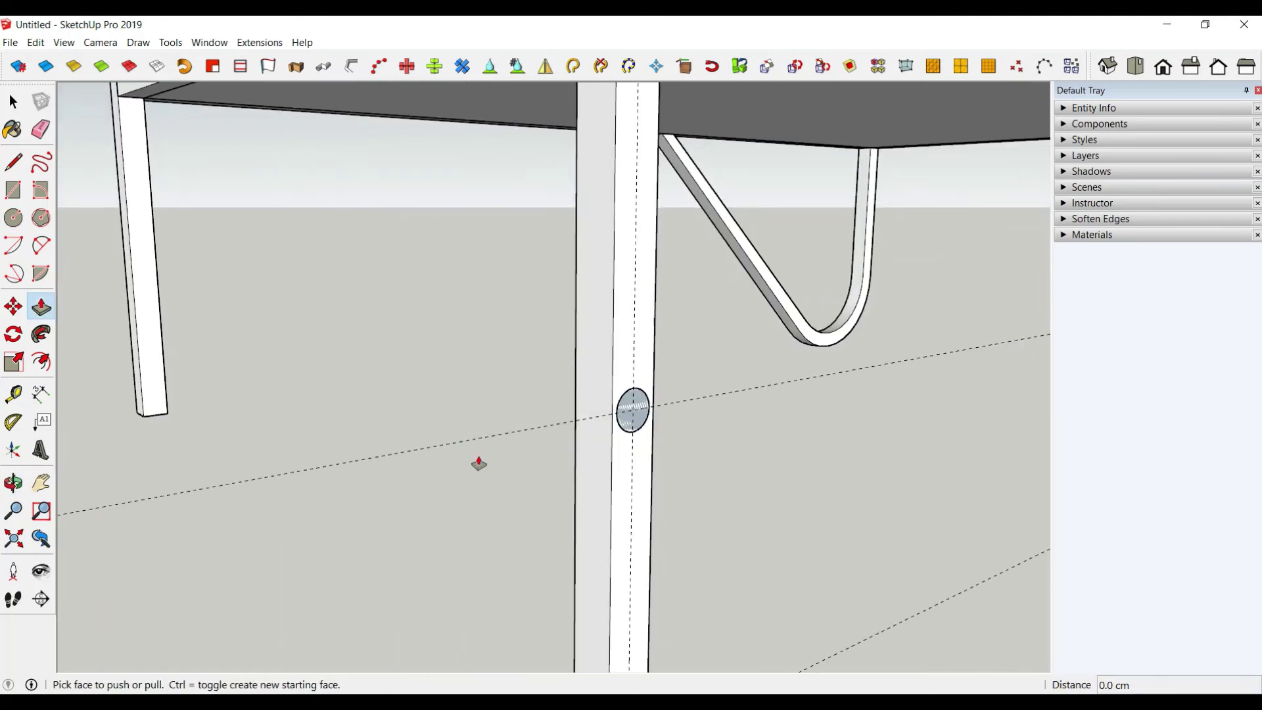
pyautogui.click(634, 420)
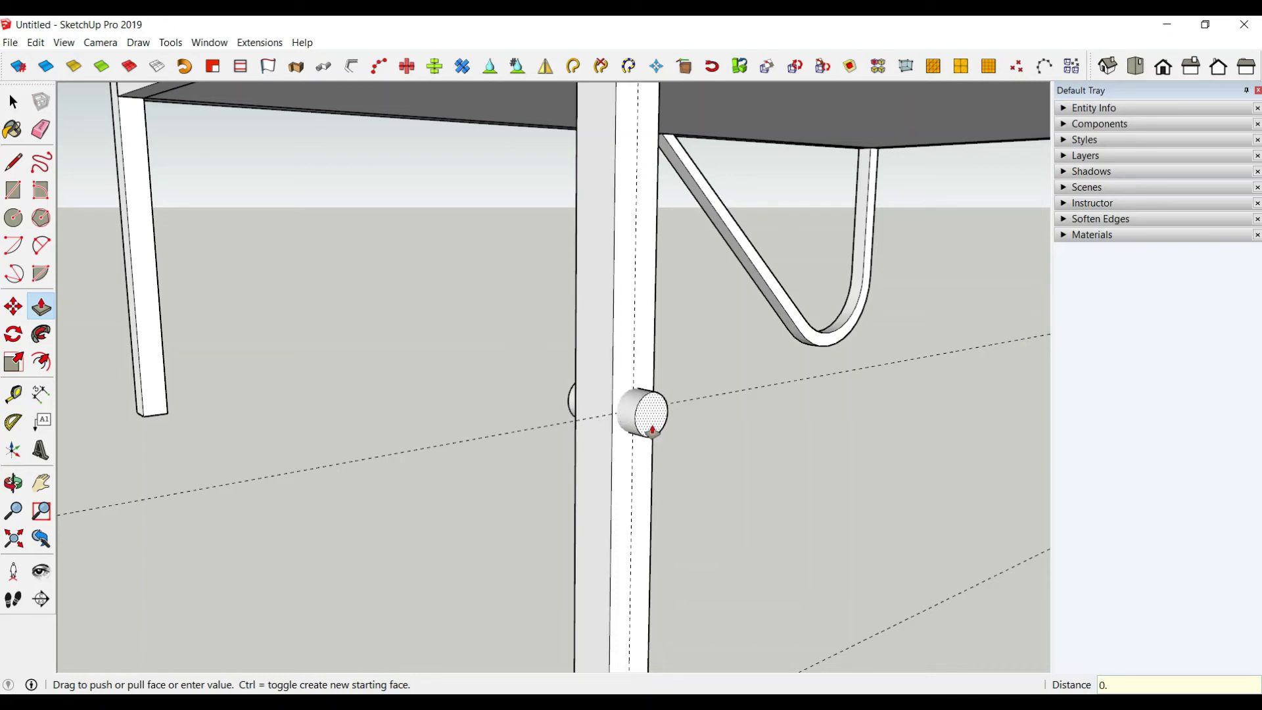
pyautogui.press('Return')
# Add a centre point to the axle stub's end face via Extensions
pyautogui.moveTo(637, 430); pyautogui.dragTo(501, 432, button='middle')
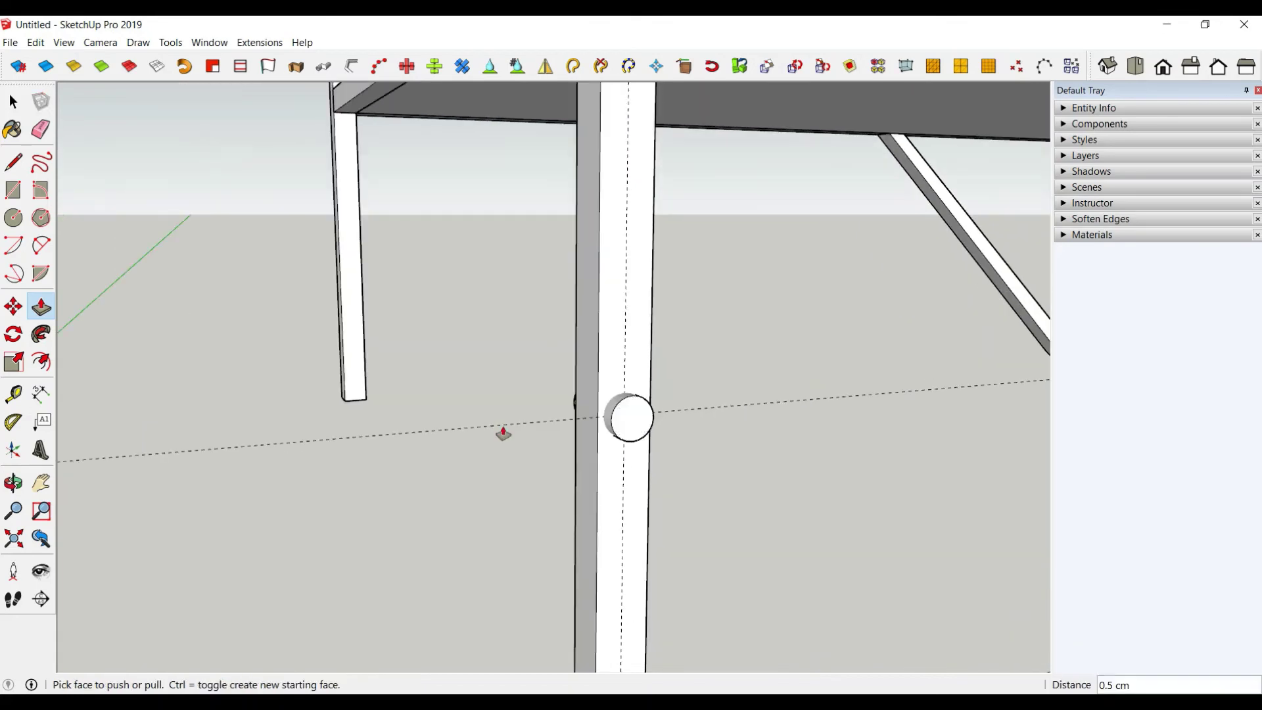
pyautogui.click(13, 102)
pyautogui.click(633, 418)
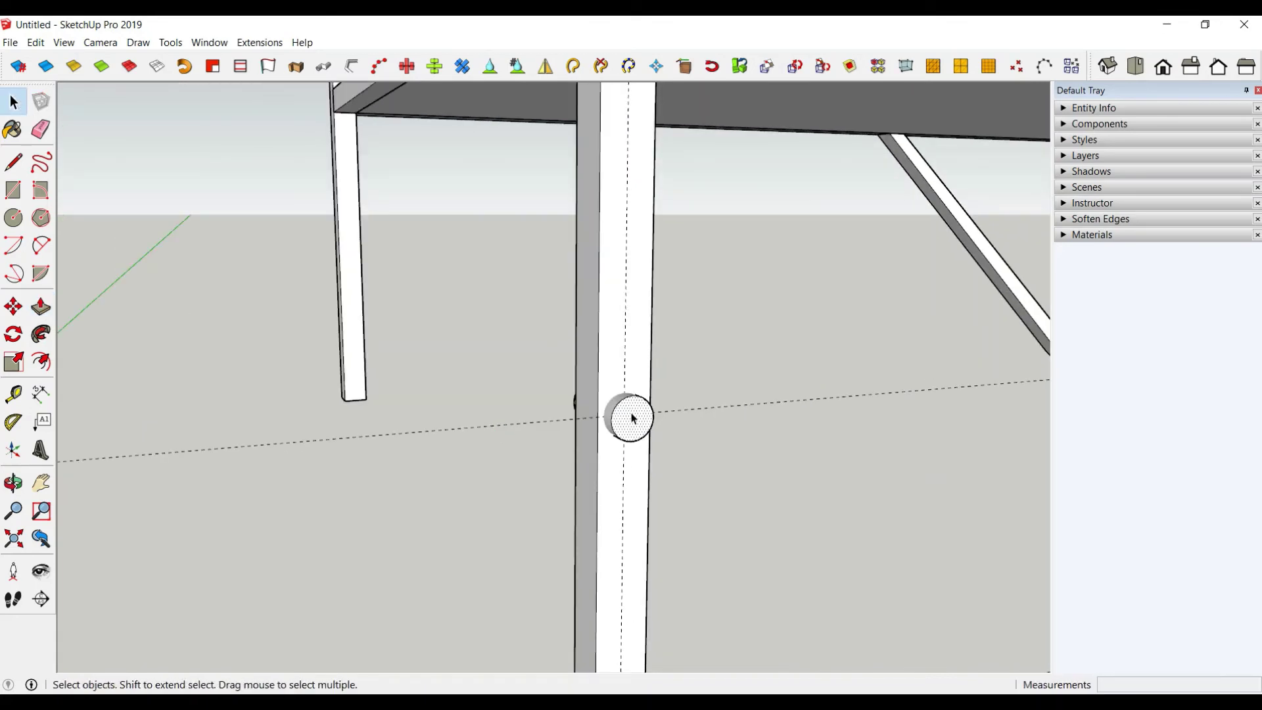
pyautogui.click(274, 44)
pyautogui.click(310, 113)
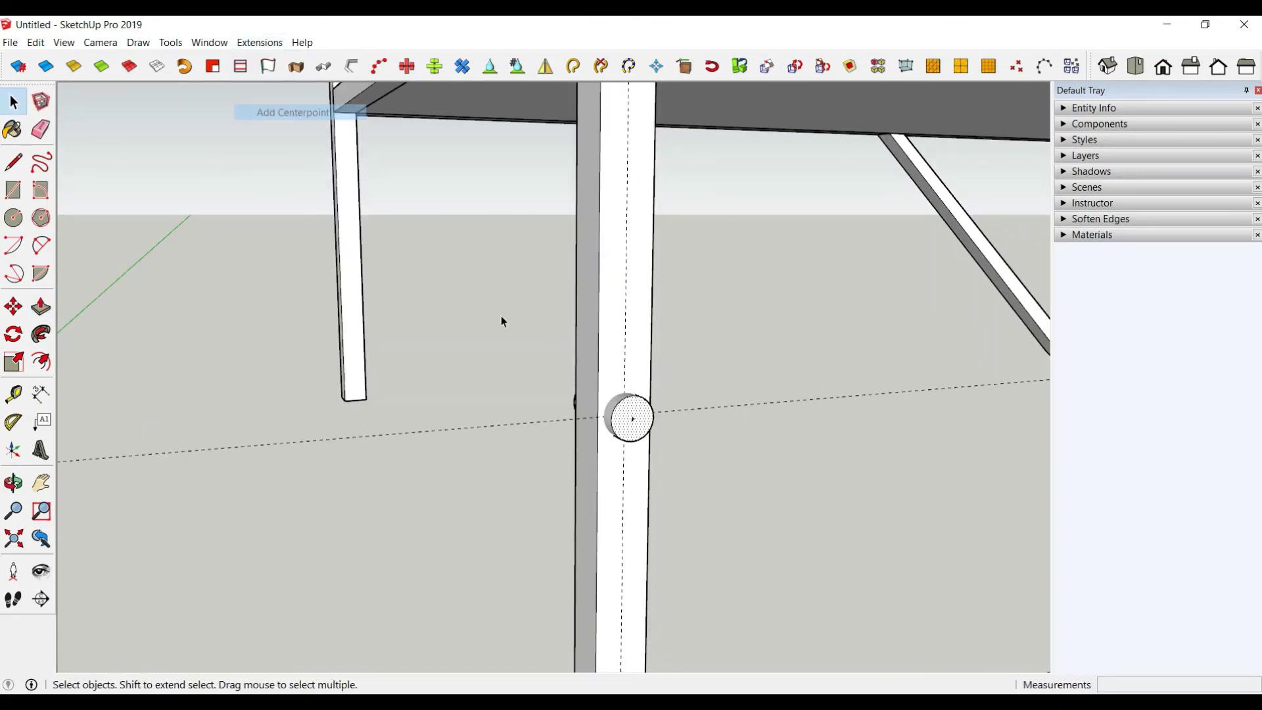
pyautogui.moveTo(501, 318)
pyautogui.mouseDown(button='middle')
pyautogui.moveTo(413, 358)
pyautogui.moveTo(619, 526)
pyautogui.mouseUp(button='middle')
# Draw a wheel circle centred on the axle and extrude it 2 cm
pyautogui.press('c')
pyautogui.click(656, 483)
pyautogui.write('8.5')
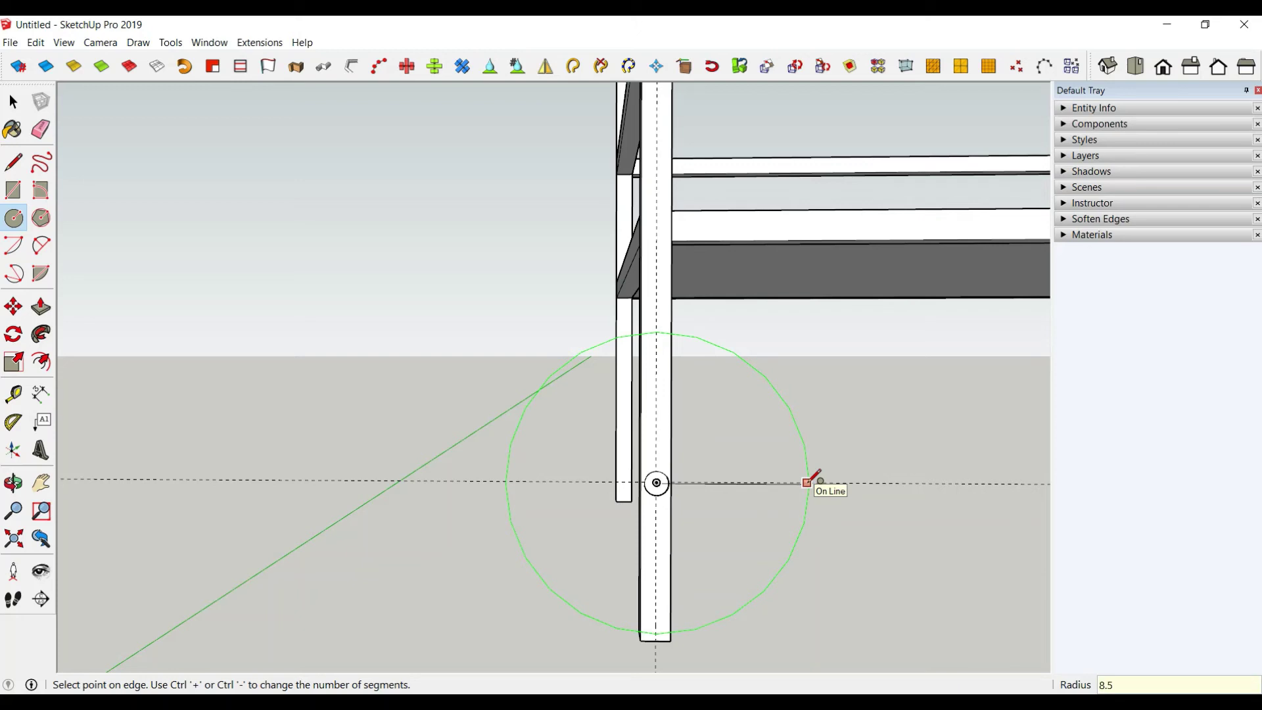
pyautogui.press('Return')
pyautogui.scroll(-2, 703, 481)
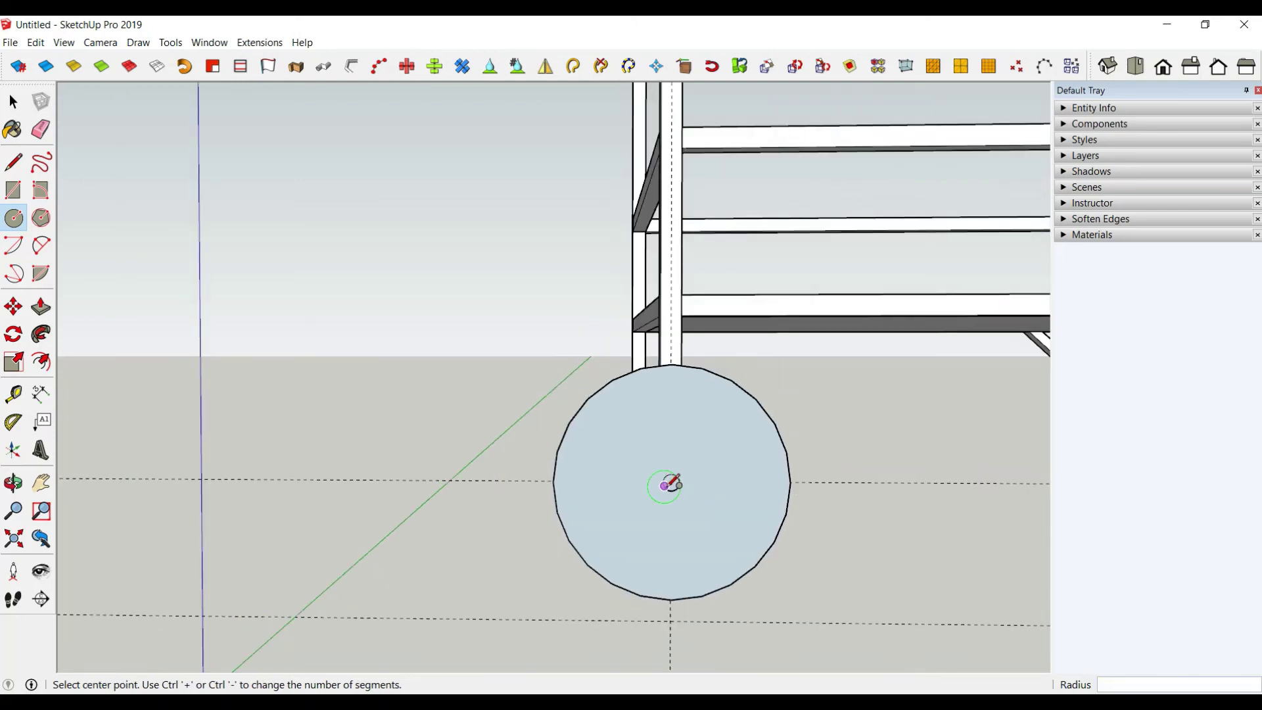
pyautogui.click(41, 307)
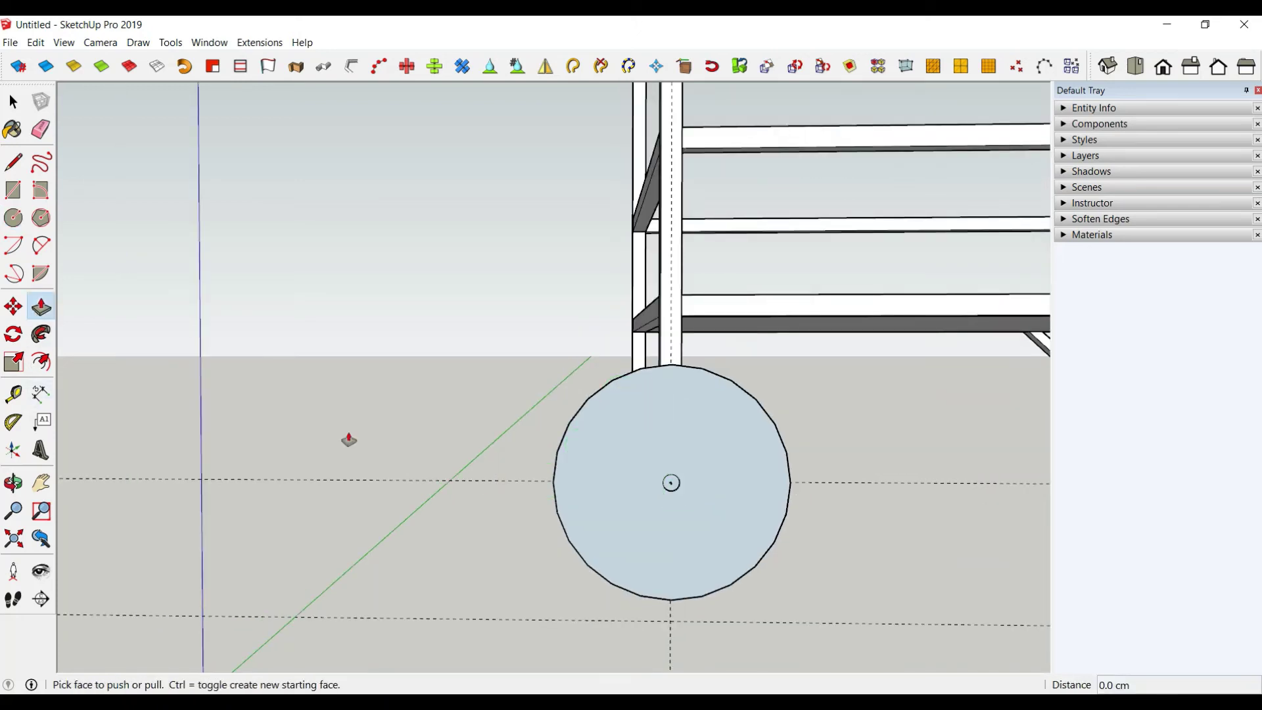
pyautogui.moveTo(349, 440); pyautogui.dragTo(636, 558, button='middle')
pyautogui.moveTo(611, 493); pyautogui.dragTo(624, 502)
pyautogui.write('2')
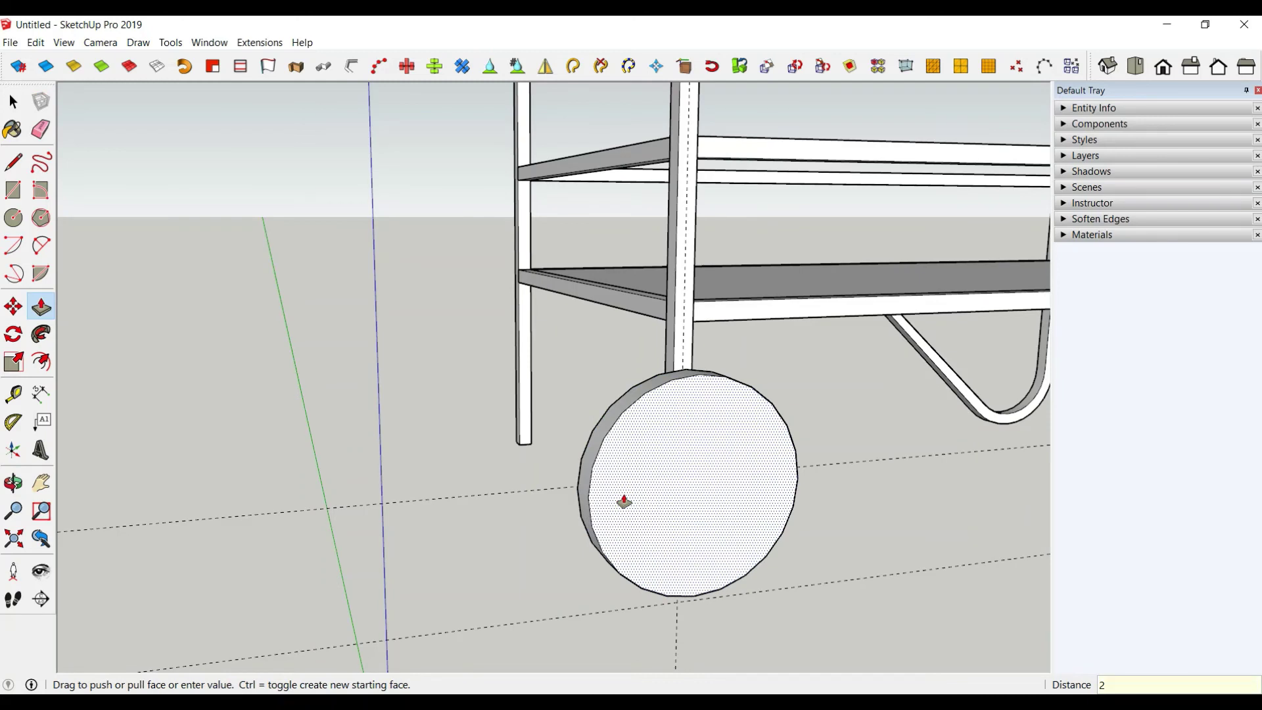
pyautogui.press('Return')
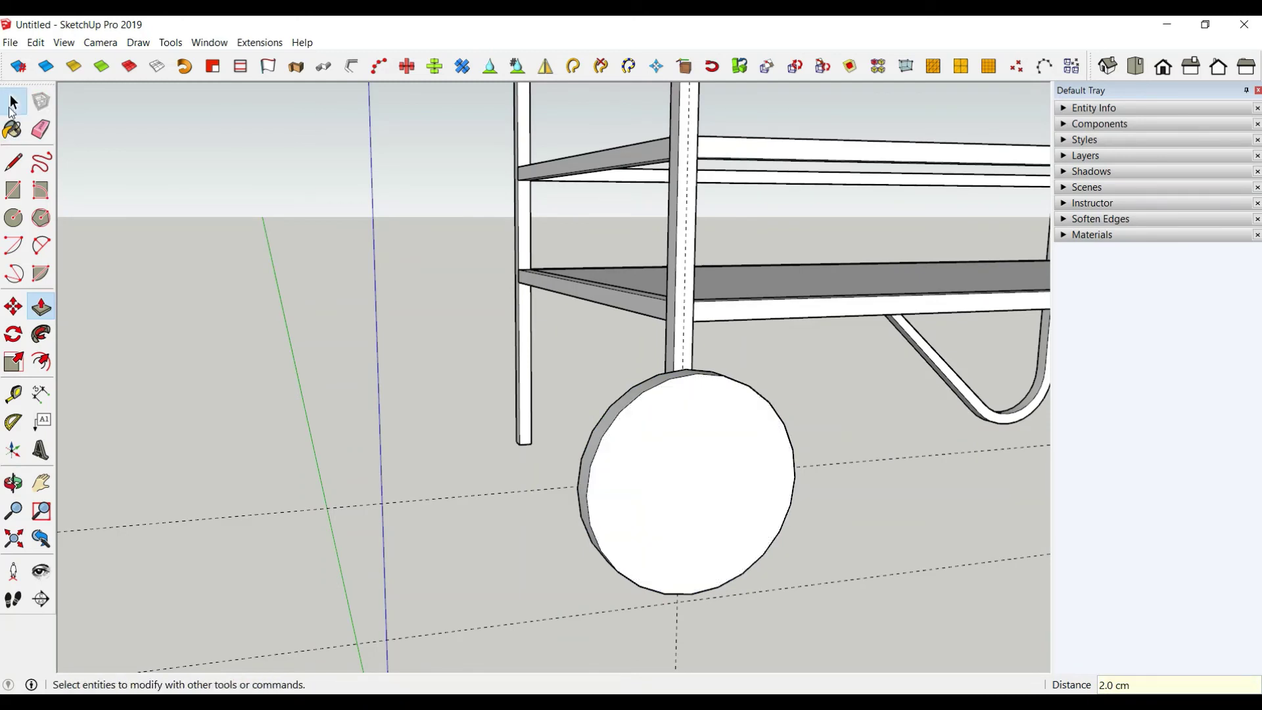
# Add a centre point to the wheel's front face and group the disc
pyautogui.click(13, 103)
pyautogui.click(629, 526)
pyautogui.click(253, 45)
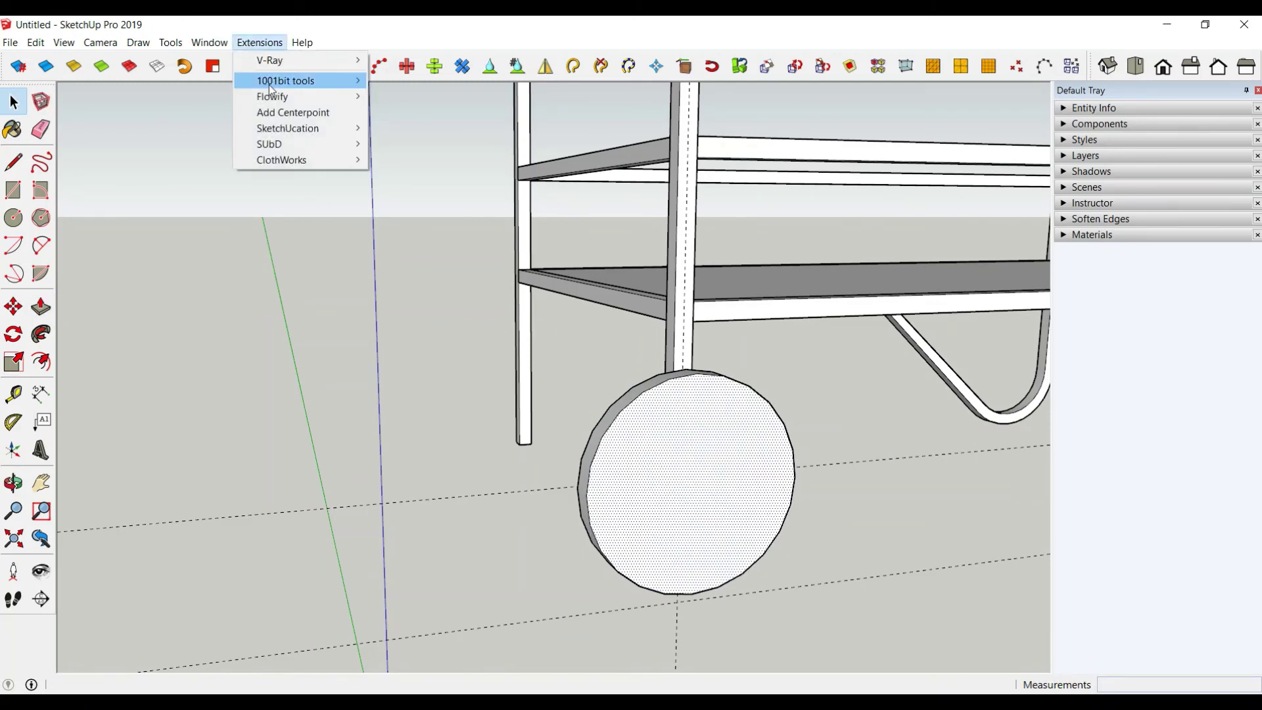
pyautogui.click(287, 113)
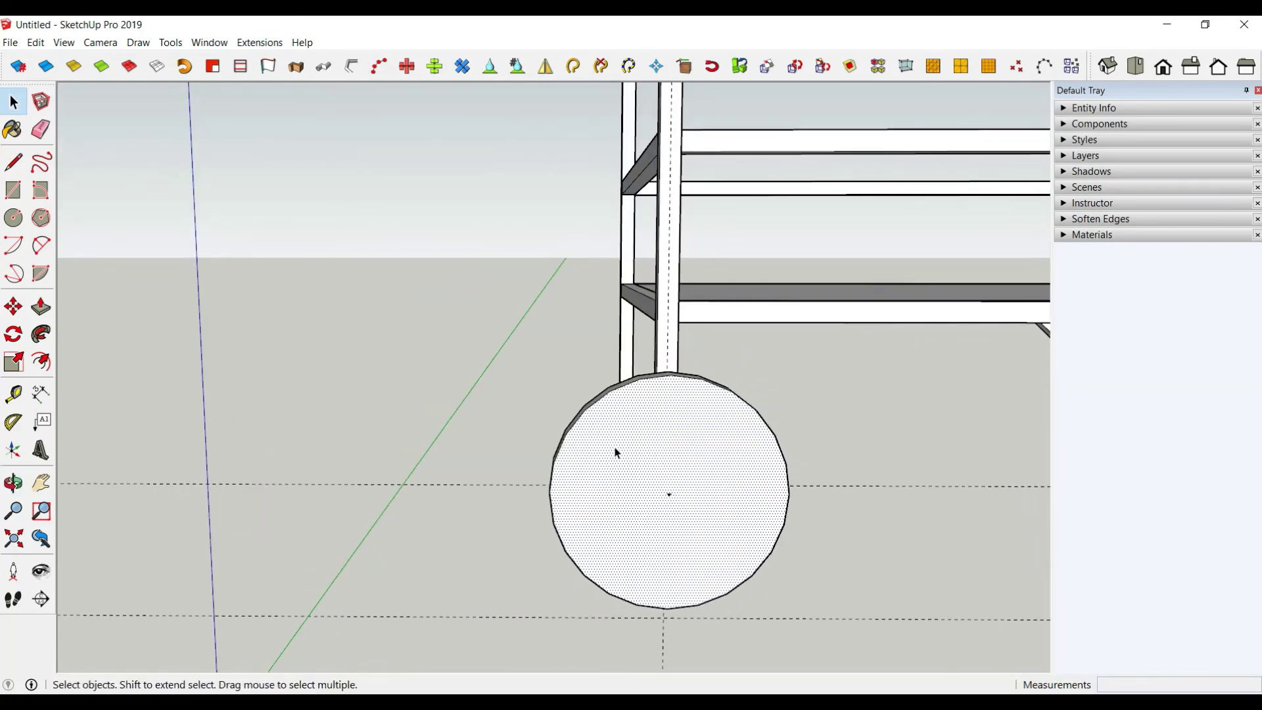
pyautogui.rightClick(617, 452)
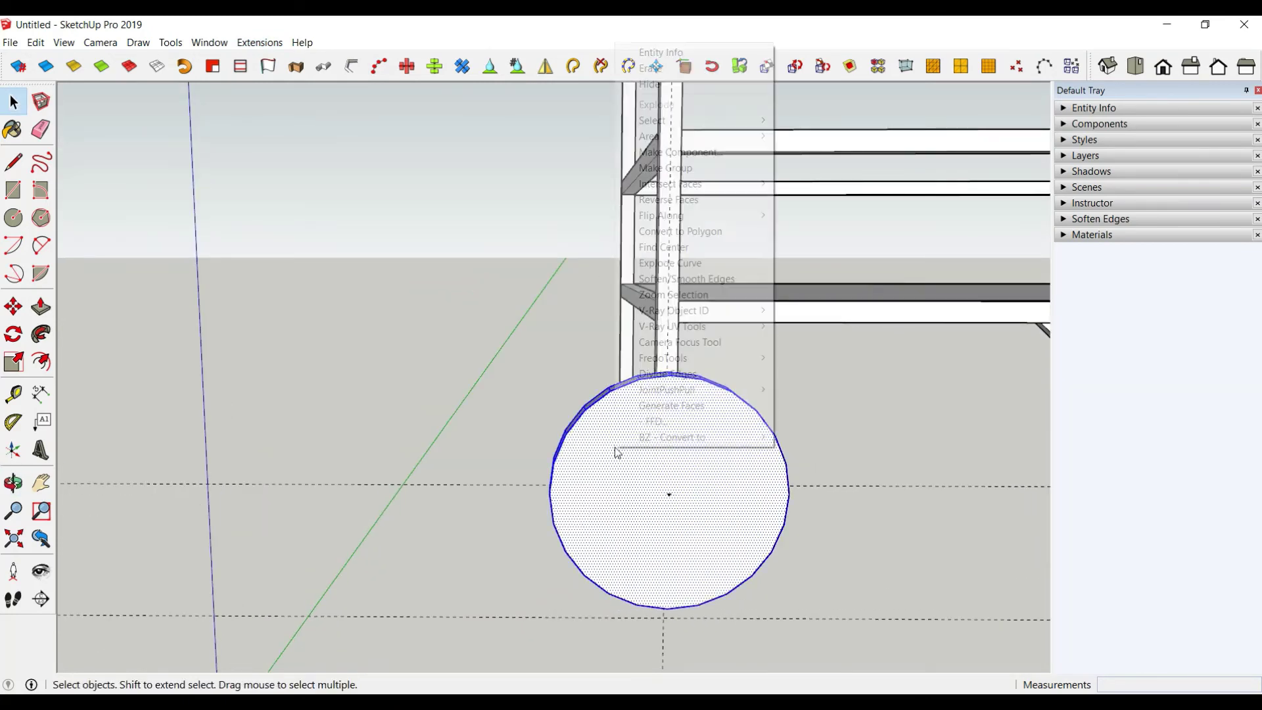
pyautogui.click(657, 167)
# Draw concentric circles of radius 8.6 and 9.4 on the wheel centre
pyautogui.click(13, 217)
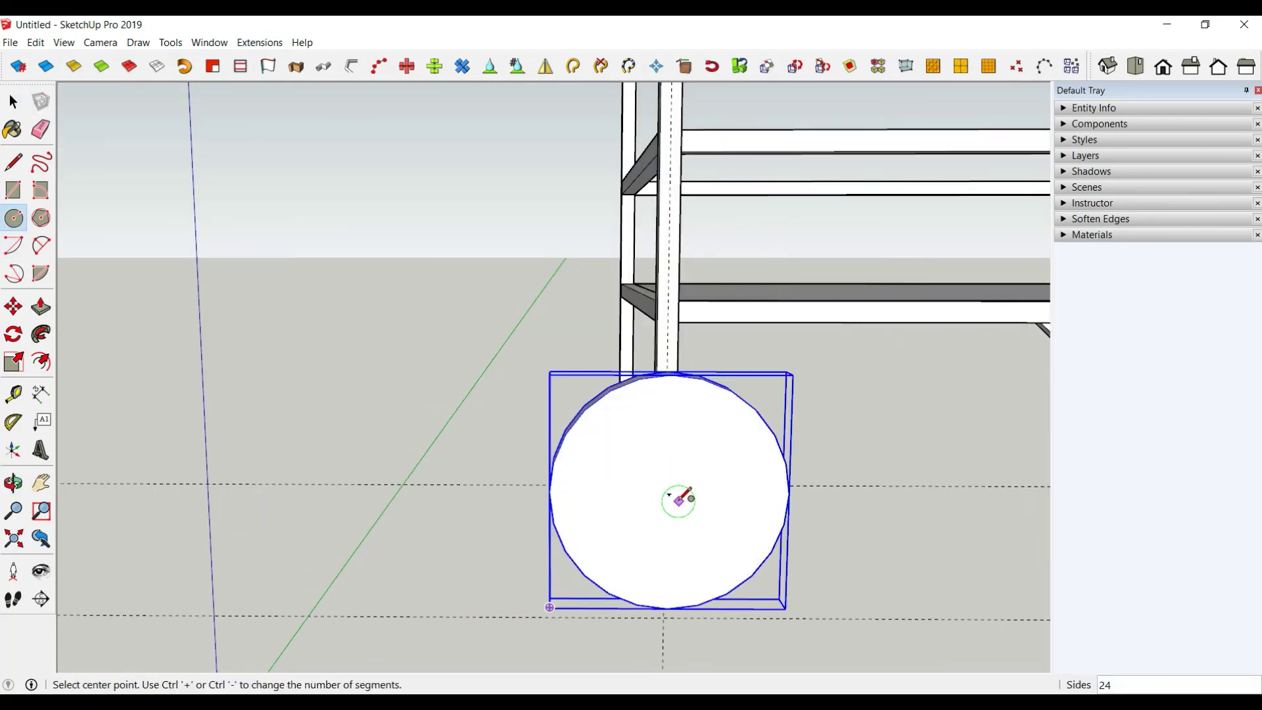
pyautogui.click(670, 493)
pyautogui.write('8.6')
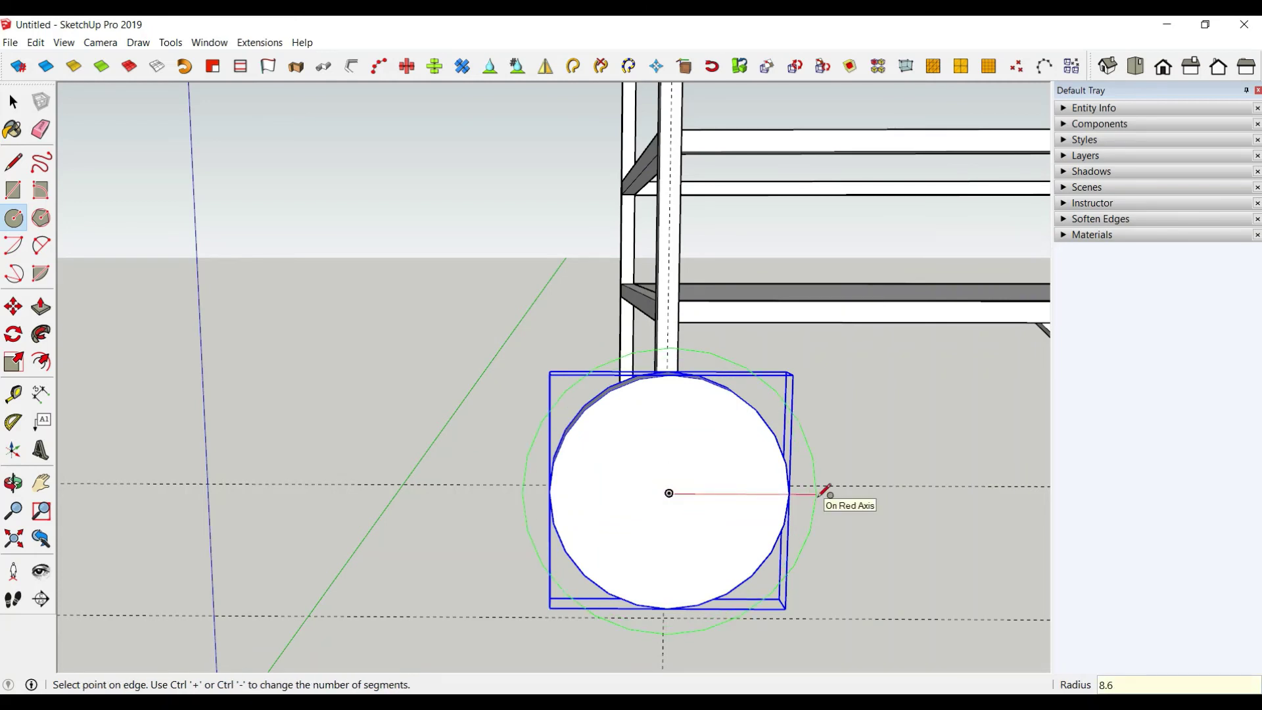
pyautogui.press('Return')
pyautogui.moveTo(781, 536); pyautogui.dragTo(671, 485, button='middle')
pyautogui.click(668, 488)
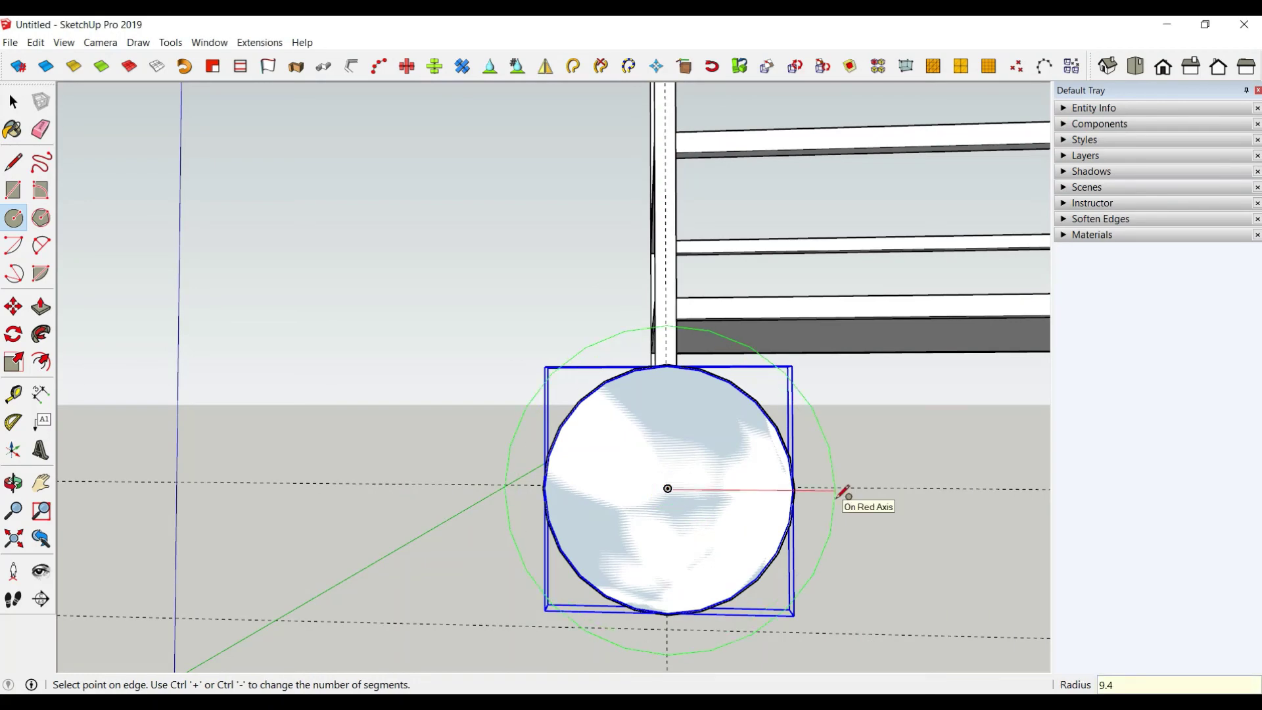
pyautogui.press('Return')
# Extrude the wheel's outer ring 2 cm to form the tyre
pyautogui.moveTo(647, 511); pyautogui.dragTo(891, 541, button='middle')
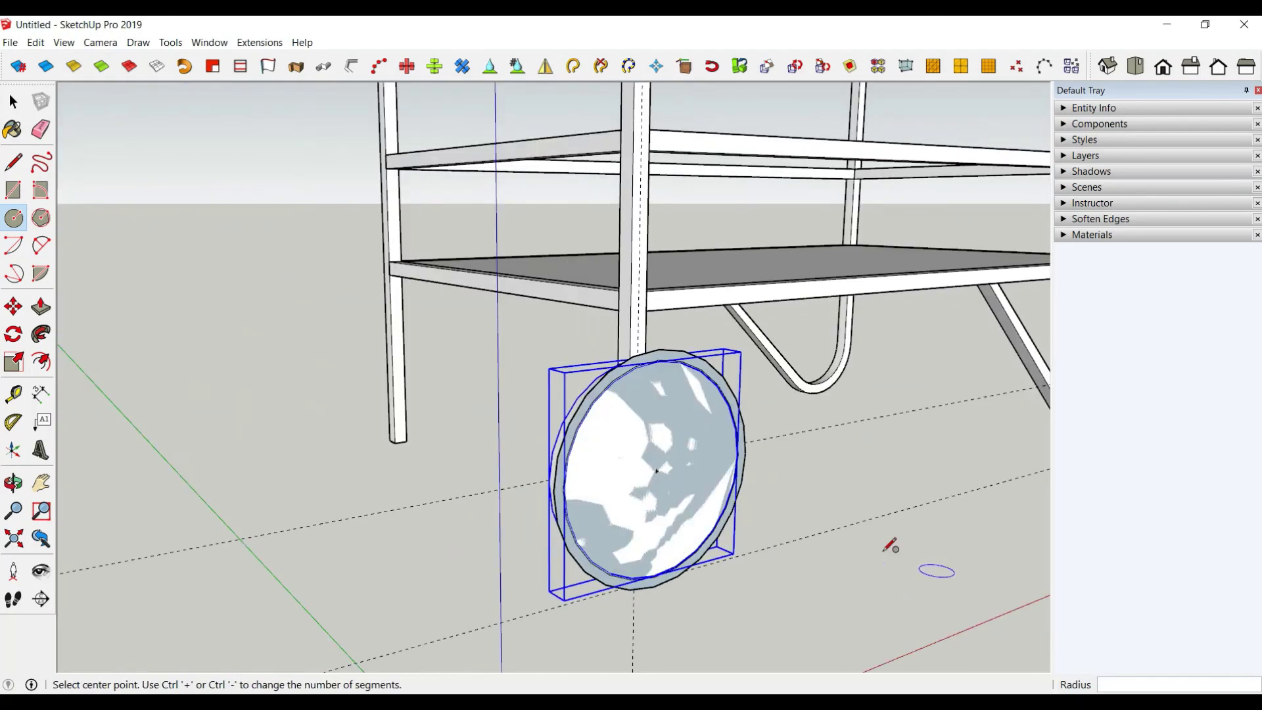
pyautogui.click(46, 312)
pyautogui.moveTo(392, 401); pyautogui.dragTo(725, 426, button='middle')
pyautogui.scroll(5, 701, 505)
pyautogui.press('space')
pyautogui.click(701, 503)
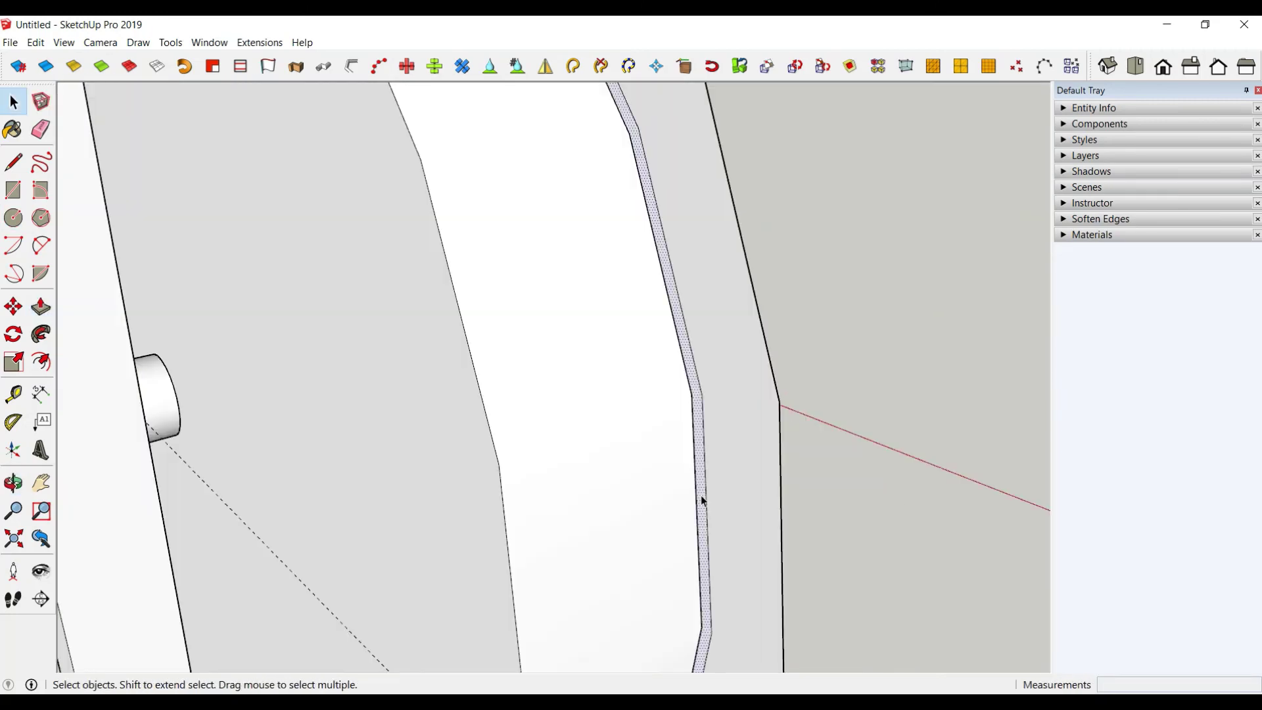
pyautogui.scroll(-3, 701, 497)
pyautogui.press('p')
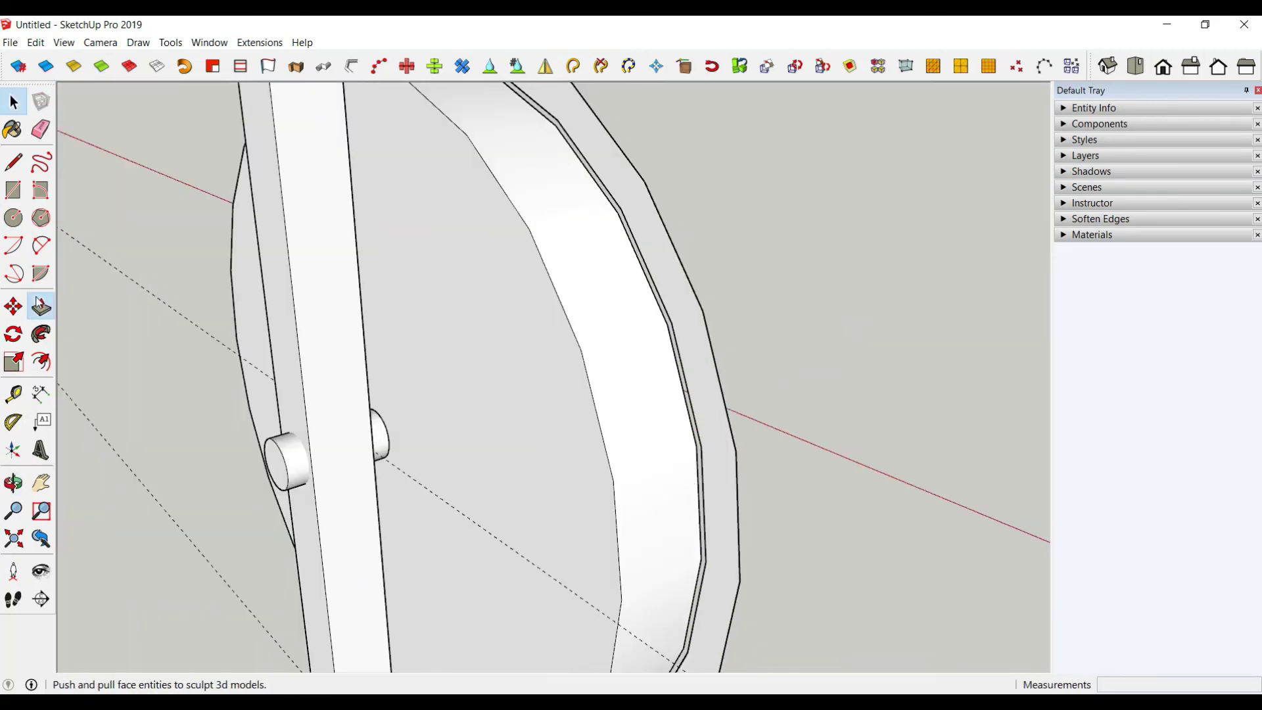
pyautogui.scroll(-5, 701, 408)
pyautogui.click(701, 407)
pyautogui.write('2')
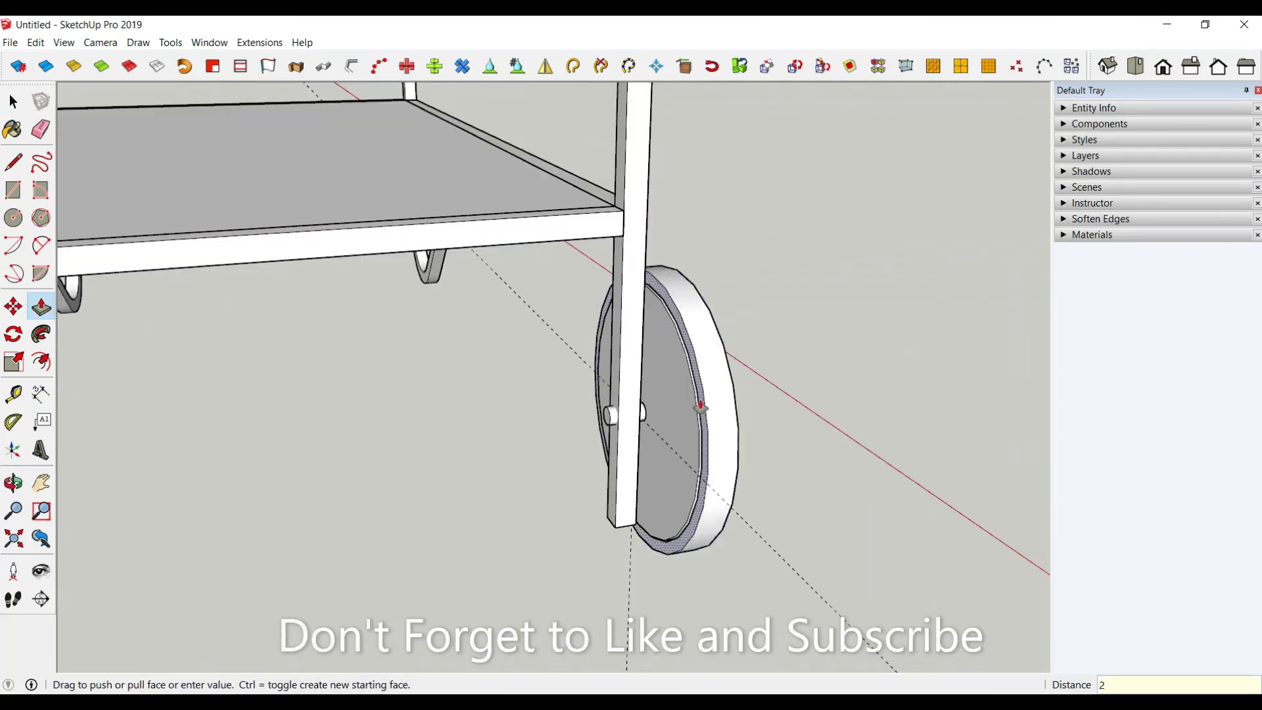
pyautogui.press('Return')
# Select all the wheel geometry and make it one group
pyautogui.moveTo(701, 408)
pyautogui.mouseDown(button='middle')
pyautogui.moveTo(496, 442)
pyautogui.moveTo(500, 424)
pyautogui.mouseUp(button='middle')
pyautogui.click(13, 101)
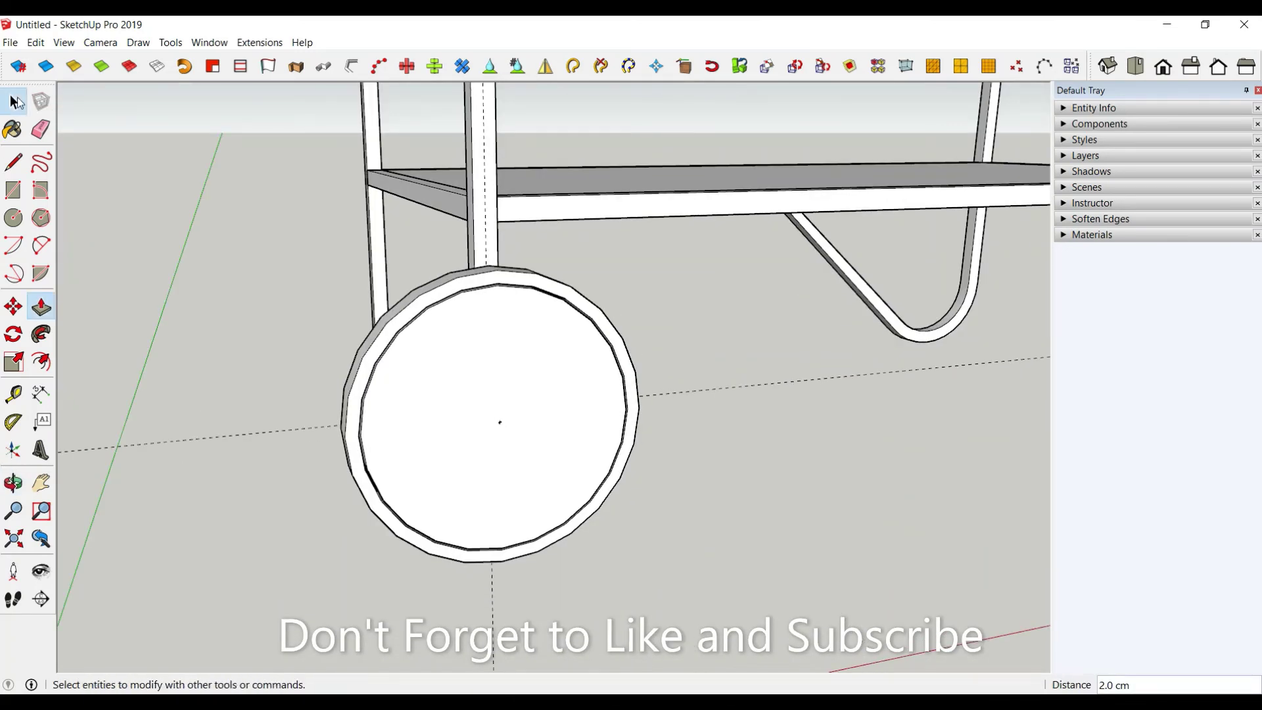
pyautogui.scroll(-2, 496, 375)
pyautogui.tripleClick(484, 339)
pyautogui.rightClick(484, 338)
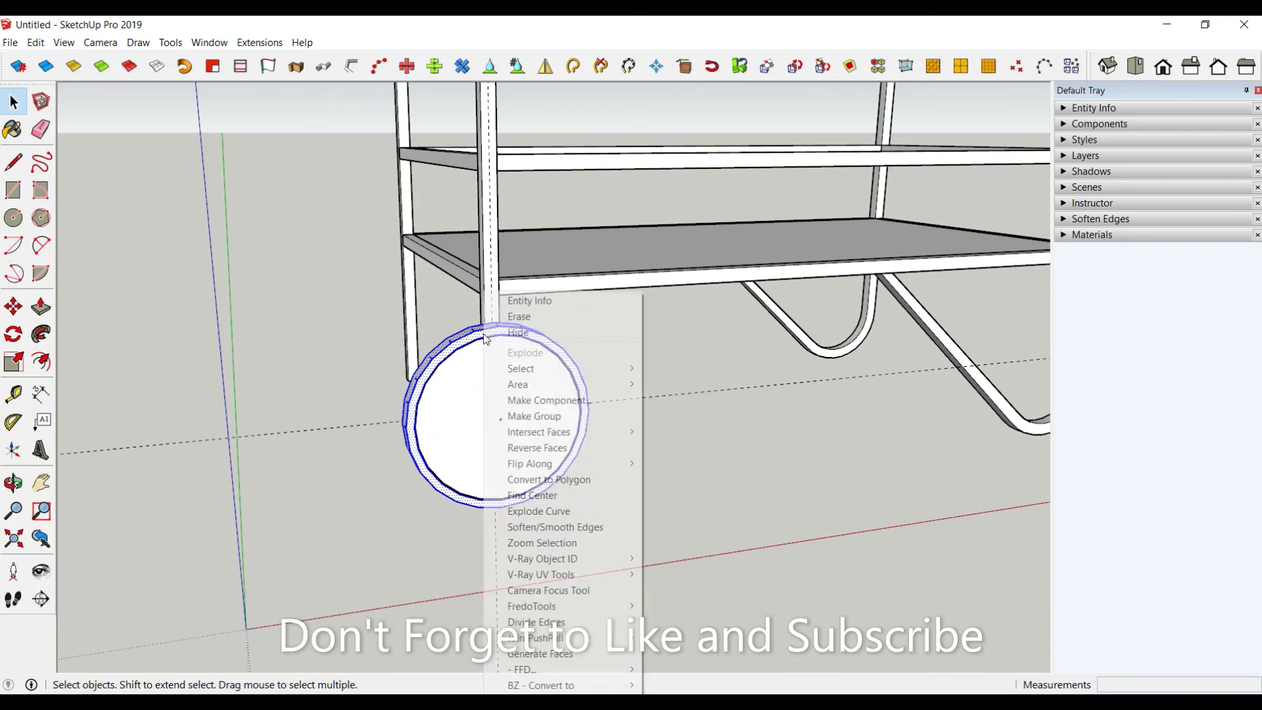
pyautogui.click(544, 423)
# Inside the wheel group, push the face beside the leg in by 1 cm
pyautogui.moveTo(496, 417); pyautogui.dragTo(817, 474, button='middle')
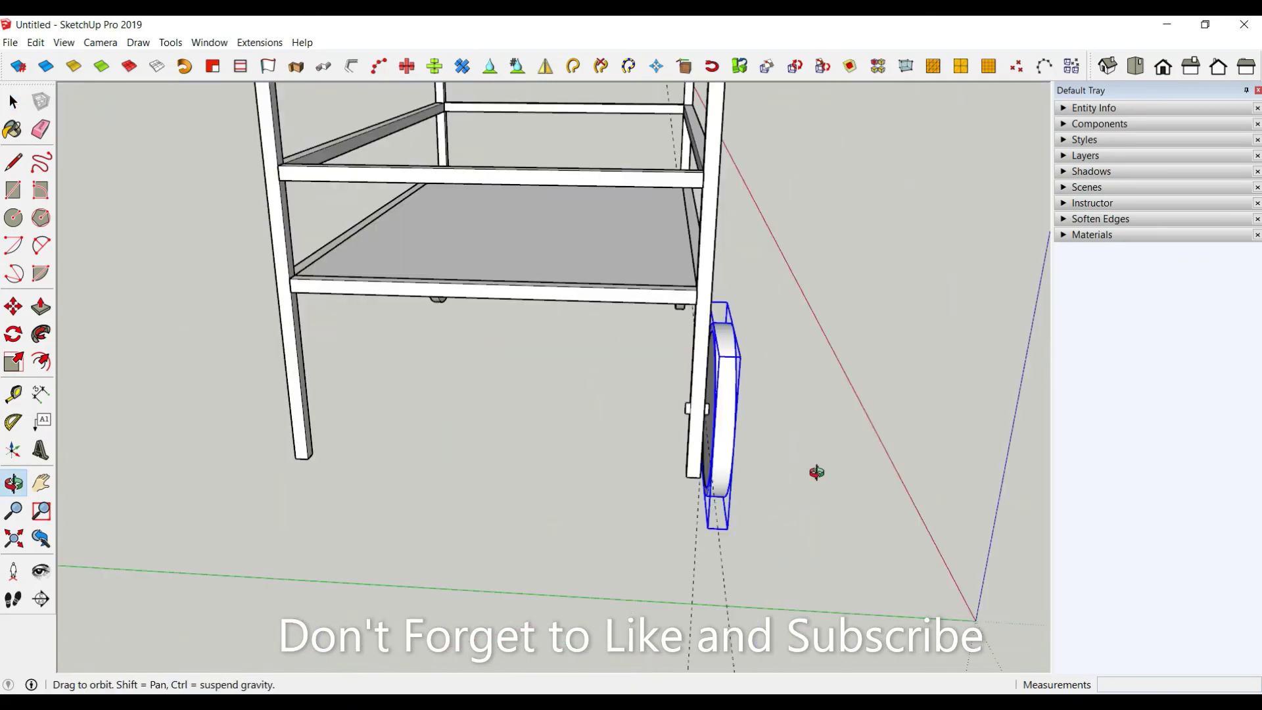
pyautogui.moveTo(740, 434)
pyautogui.mouseDown(button='middle')
pyautogui.moveTo(821, 406)
pyautogui.moveTo(704, 327)
pyautogui.mouseUp(button='middle')
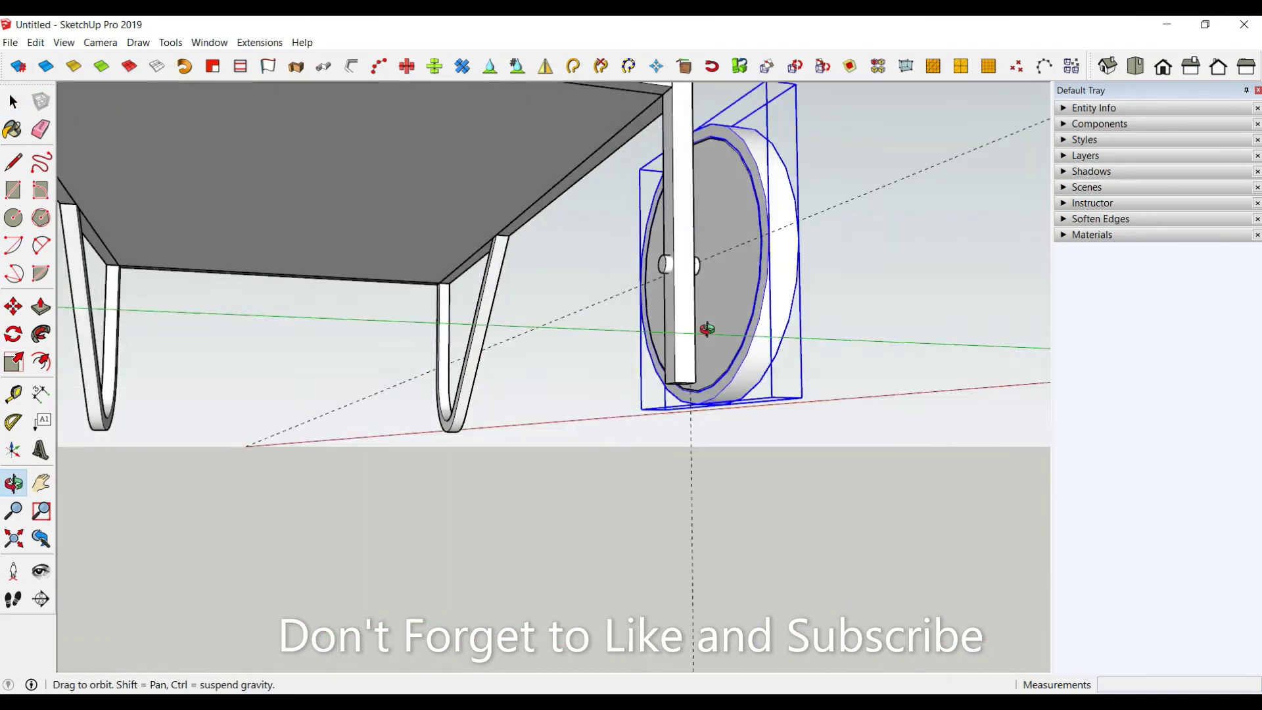
pyautogui.scroll(3, 704, 327)
pyautogui.scroll(3, 677, 309)
pyautogui.doubleClick(663, 175)
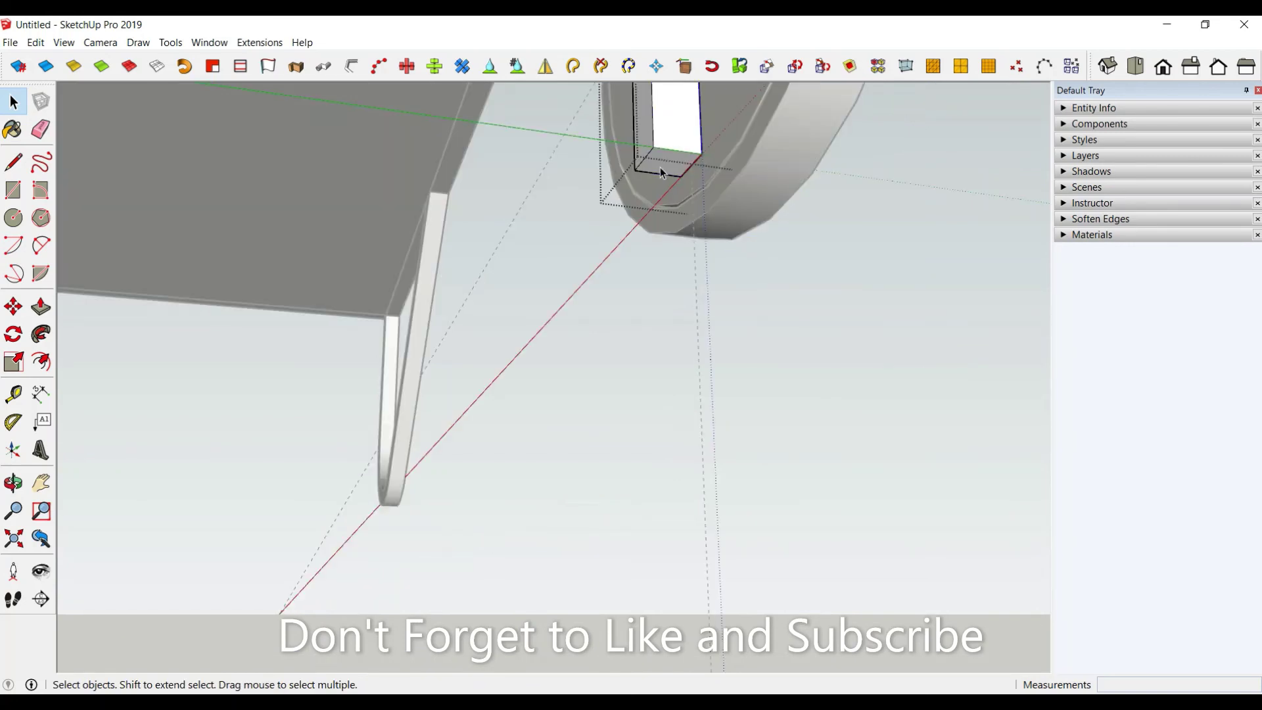
pyautogui.click(41, 306)
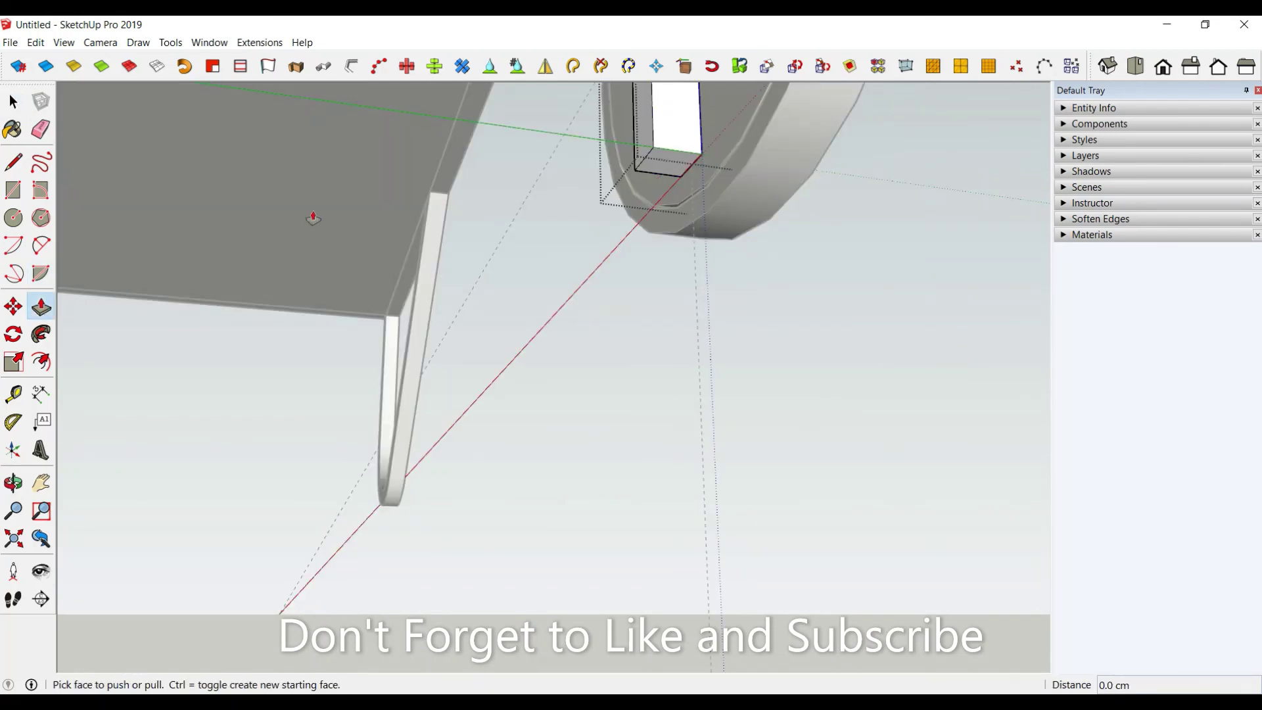
pyautogui.click(640, 175)
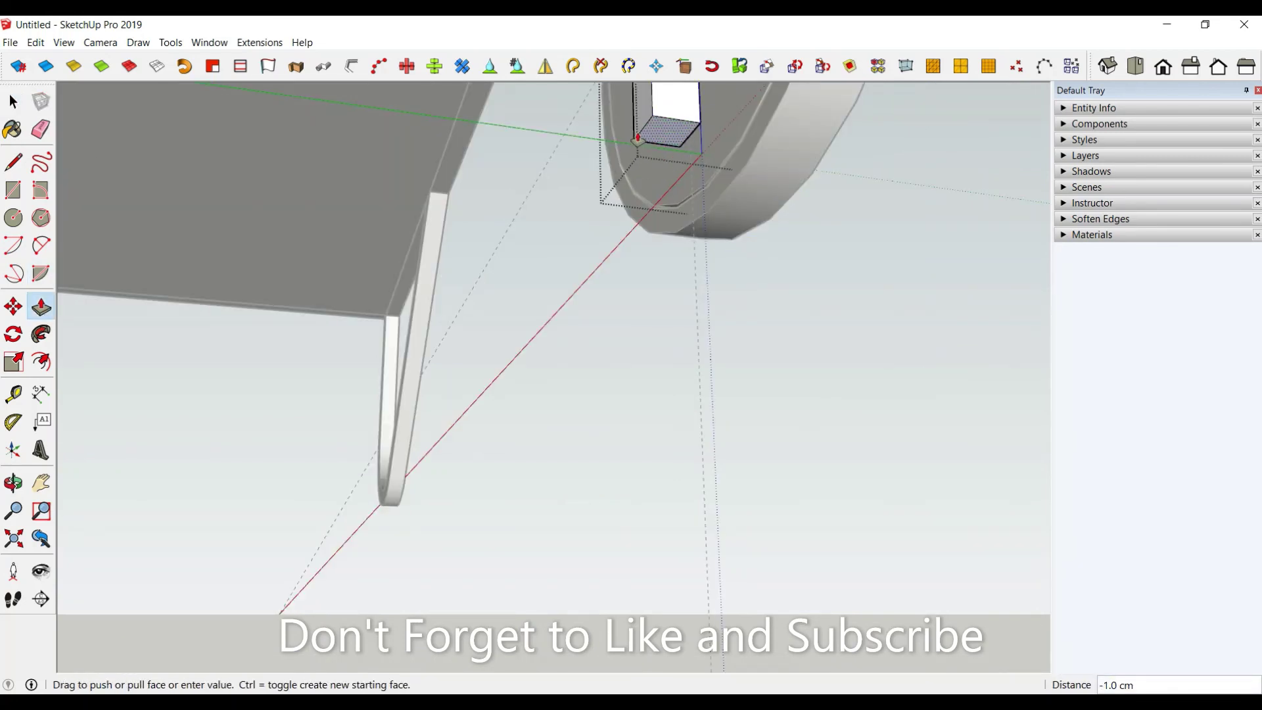
pyautogui.press('Return')
pyautogui.moveTo(637, 138)
pyautogui.mouseDown(button='middle')
pyautogui.moveTo(690, 352)
pyautogui.moveTo(712, 309)
pyautogui.moveTo(566, 460)
pyautogui.moveTo(589, 448)
pyautogui.moveTo(631, 467)
pyautogui.moveTo(658, 428)
pyautogui.mouseUp(button='middle')
# Push the bare rear leg's bottom face up 3 cm, matching the wheel-side post
pyautogui.click(13, 102)
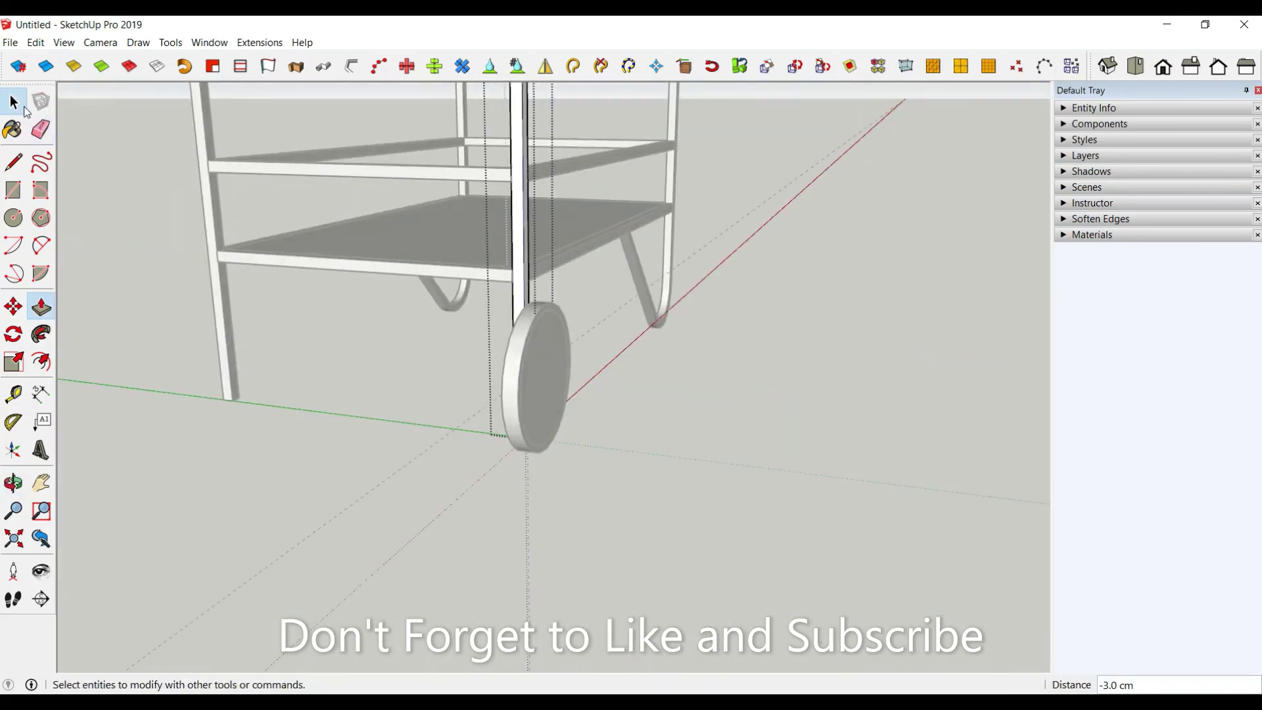
pyautogui.moveTo(599, 469); pyautogui.dragTo(484, 389, button='middle')
pyautogui.scroll(3, 417, 543)
pyautogui.scroll(2, 408, 474)
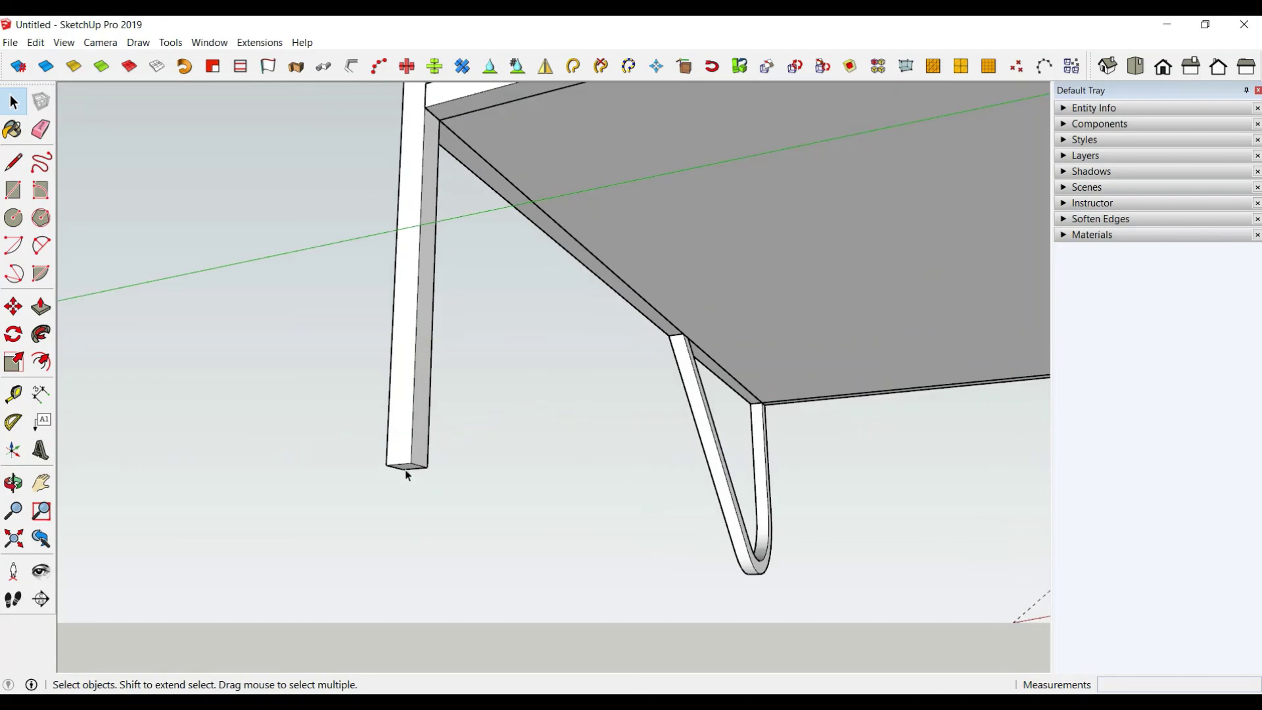
pyautogui.scroll(2, 407, 468)
pyautogui.click(41, 306)
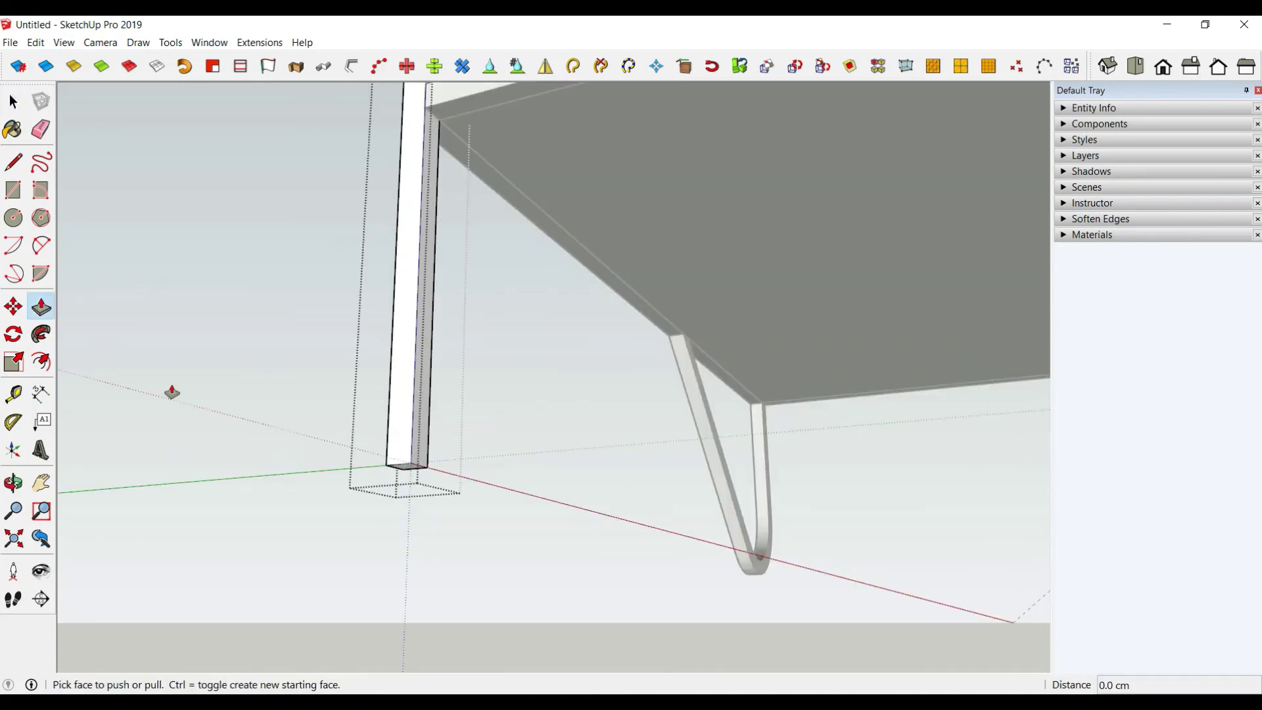
pyautogui.moveTo(393, 478); pyautogui.dragTo(401, 432)
pyautogui.write('3')
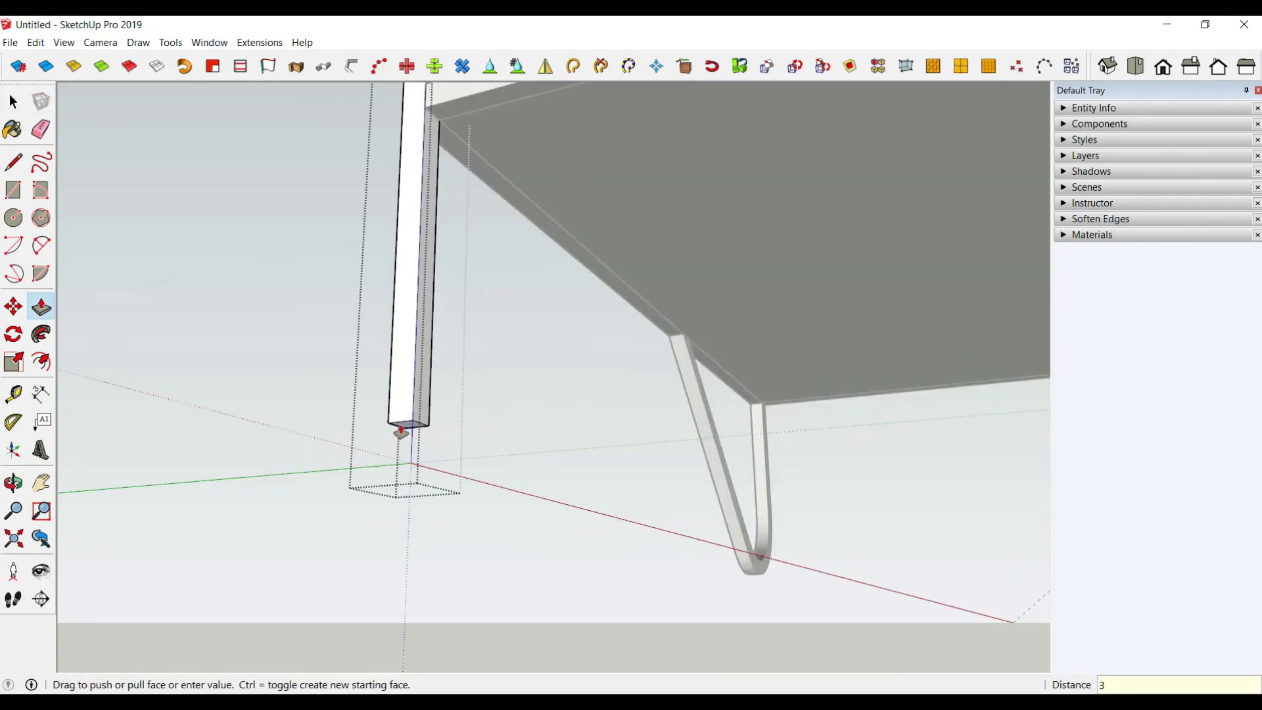
pyautogui.press('Return')
pyautogui.moveTo(426, 431)
pyautogui.mouseDown(button='middle')
pyautogui.moveTo(516, 404)
pyautogui.moveTo(634, 471)
pyautogui.mouseUp(button='middle')
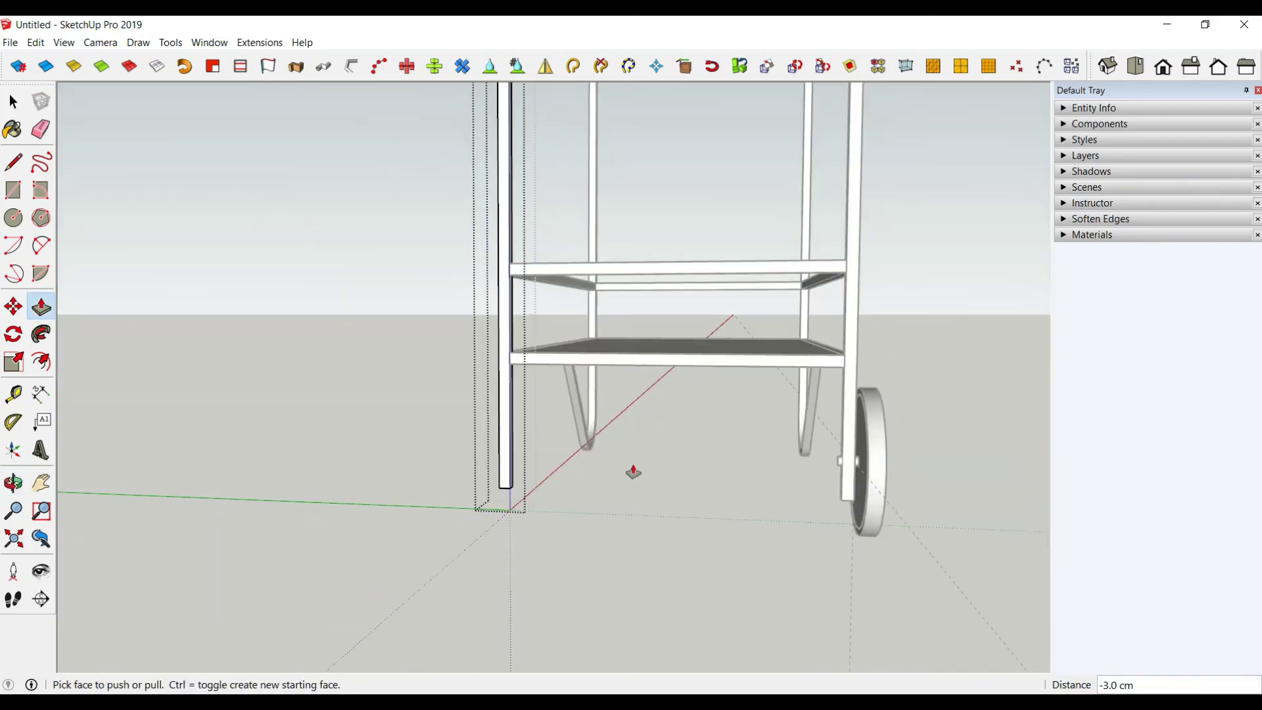
pyautogui.press('space')
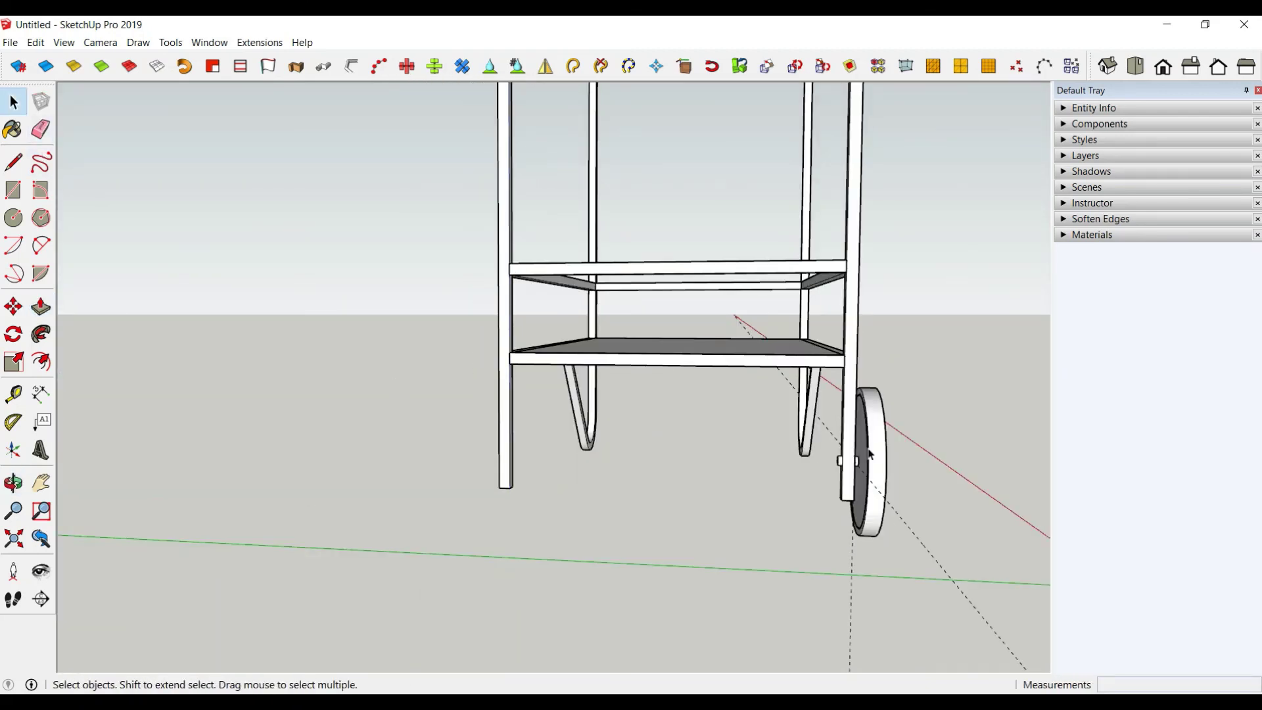
# Copy the wheel onto the opposite straight leg, 45 cm across
pyautogui.click(869, 457)
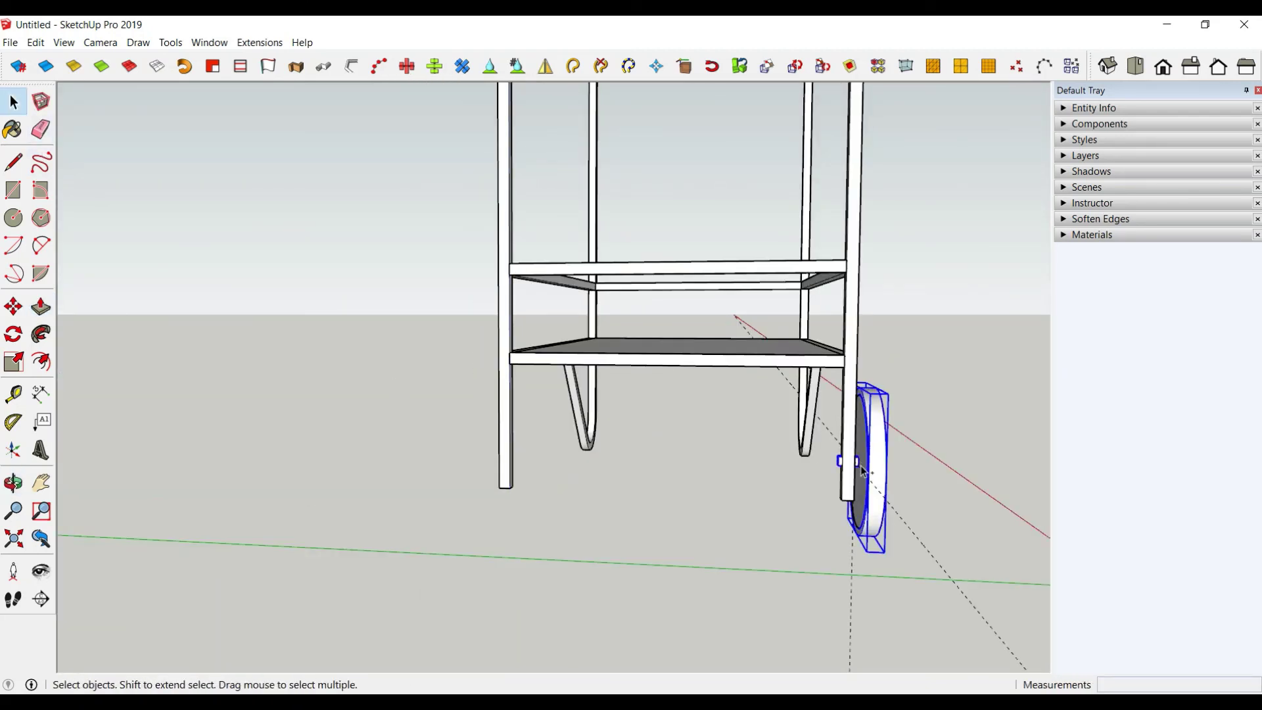
pyautogui.scroll(3, 863, 471)
pyautogui.rightClick(867, 408)
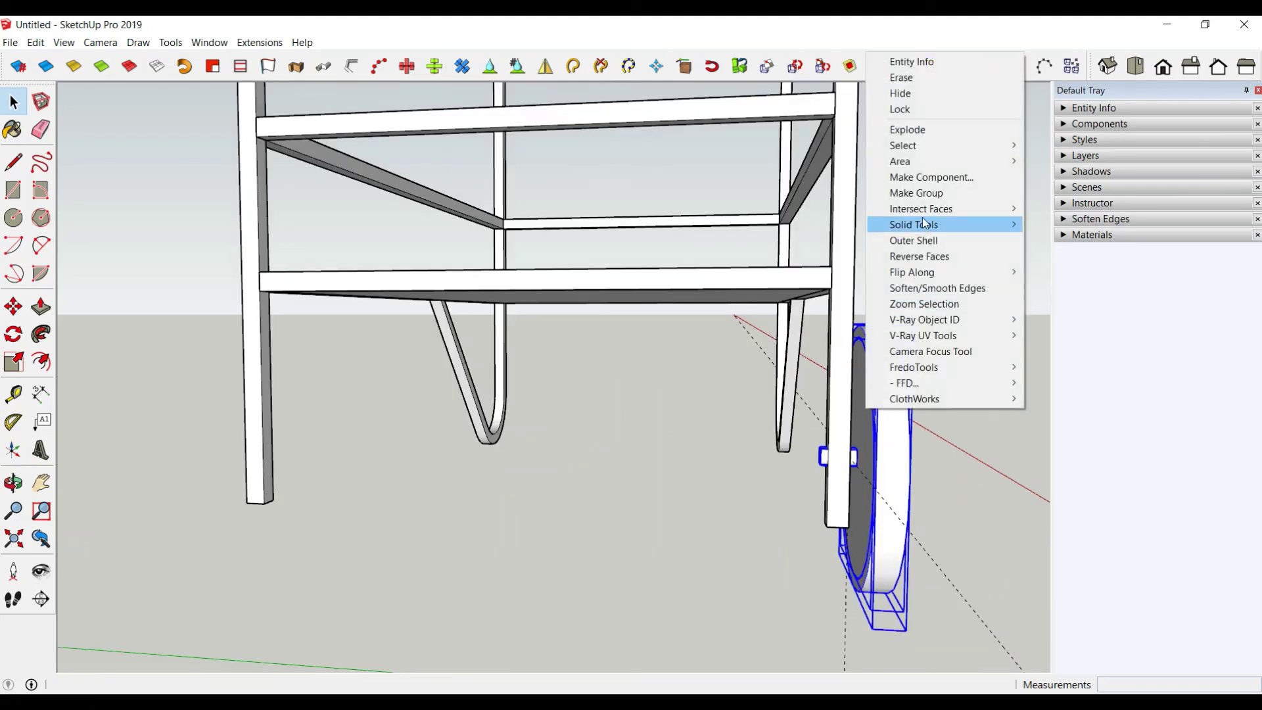
pyautogui.click(917, 193)
pyautogui.moveTo(916, 193); pyautogui.dragTo(589, 329, button='middle')
pyautogui.press('m')
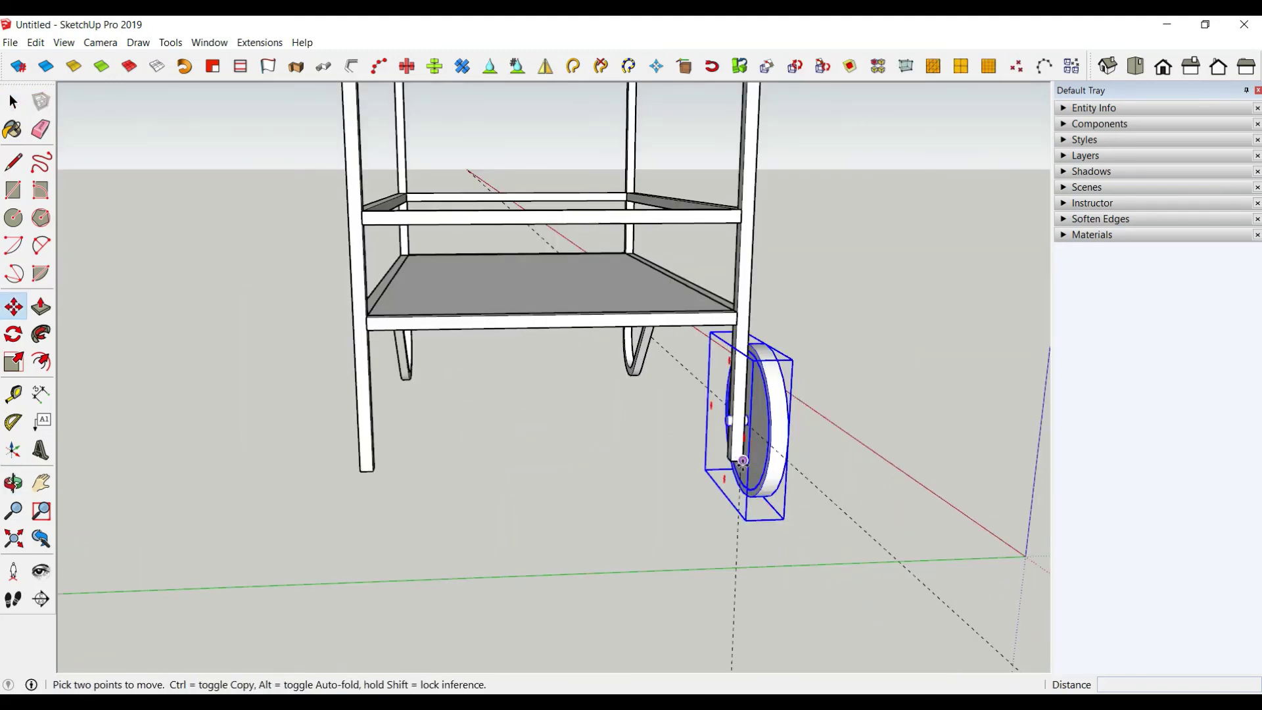
pyautogui.press('ctrl')
pyautogui.click(738, 466)
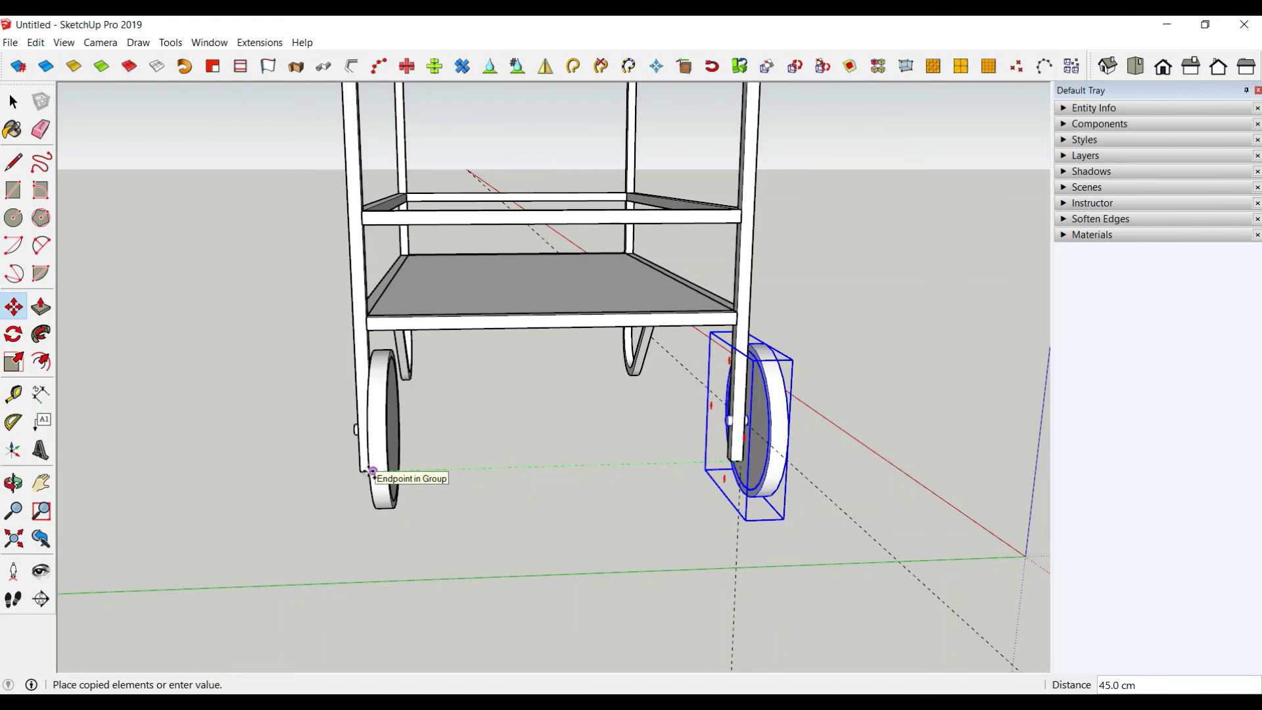
pyautogui.moveTo(372, 471); pyautogui.dragTo(437, 485, button='middle')
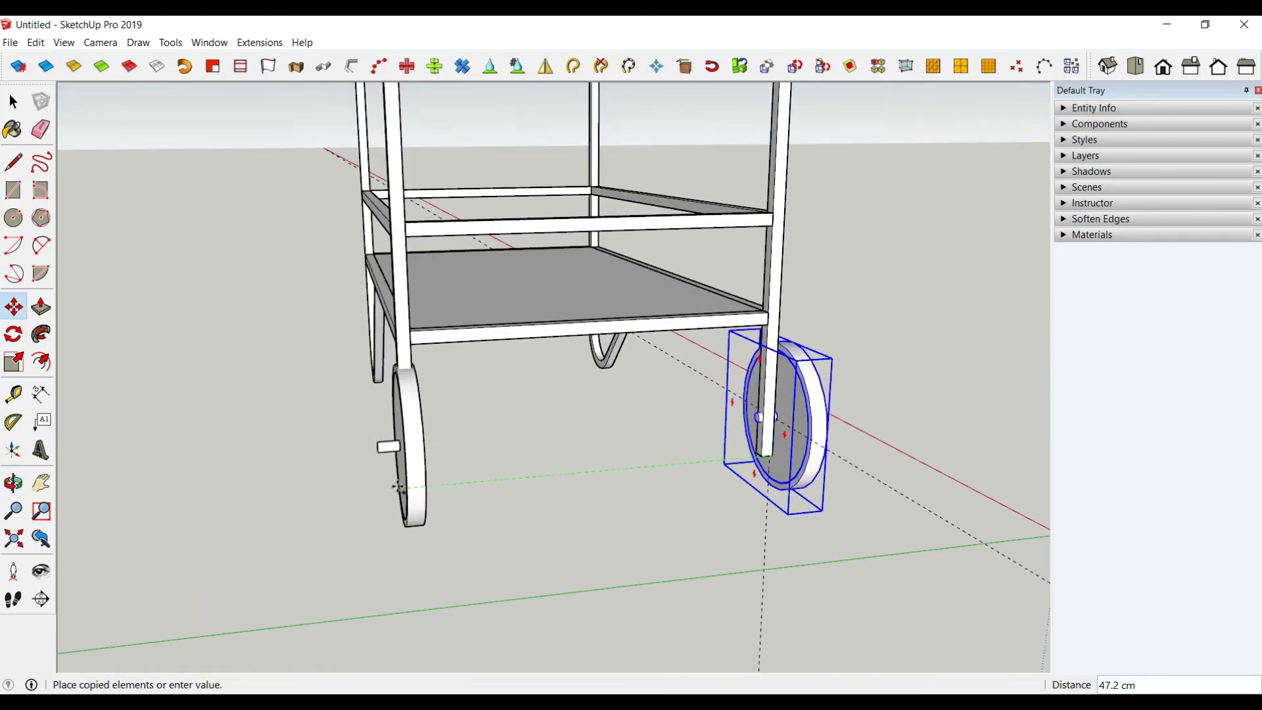
pyautogui.click(397, 488)
pyautogui.moveTo(436, 510); pyautogui.dragTo(411, 402, button='middle')
# Rotate the wheel copy about 180° around its pivot so it faces outward
pyautogui.press('q')
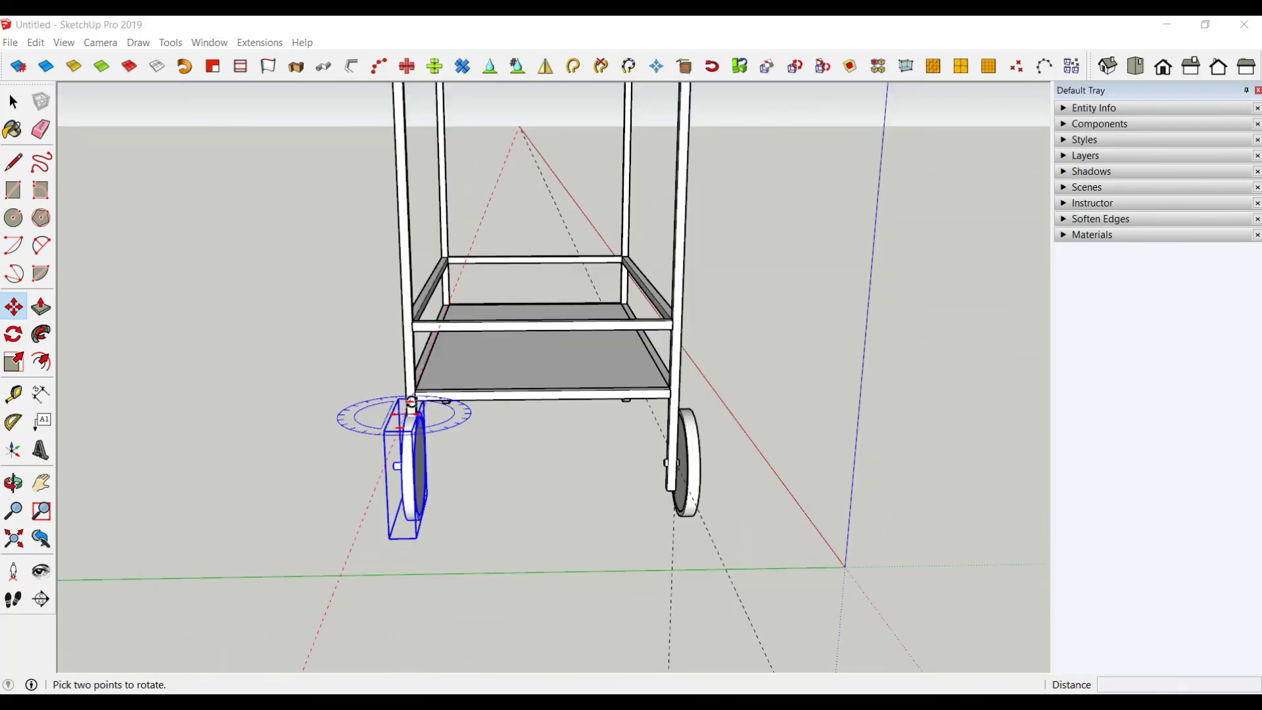
pyautogui.click(411, 402)
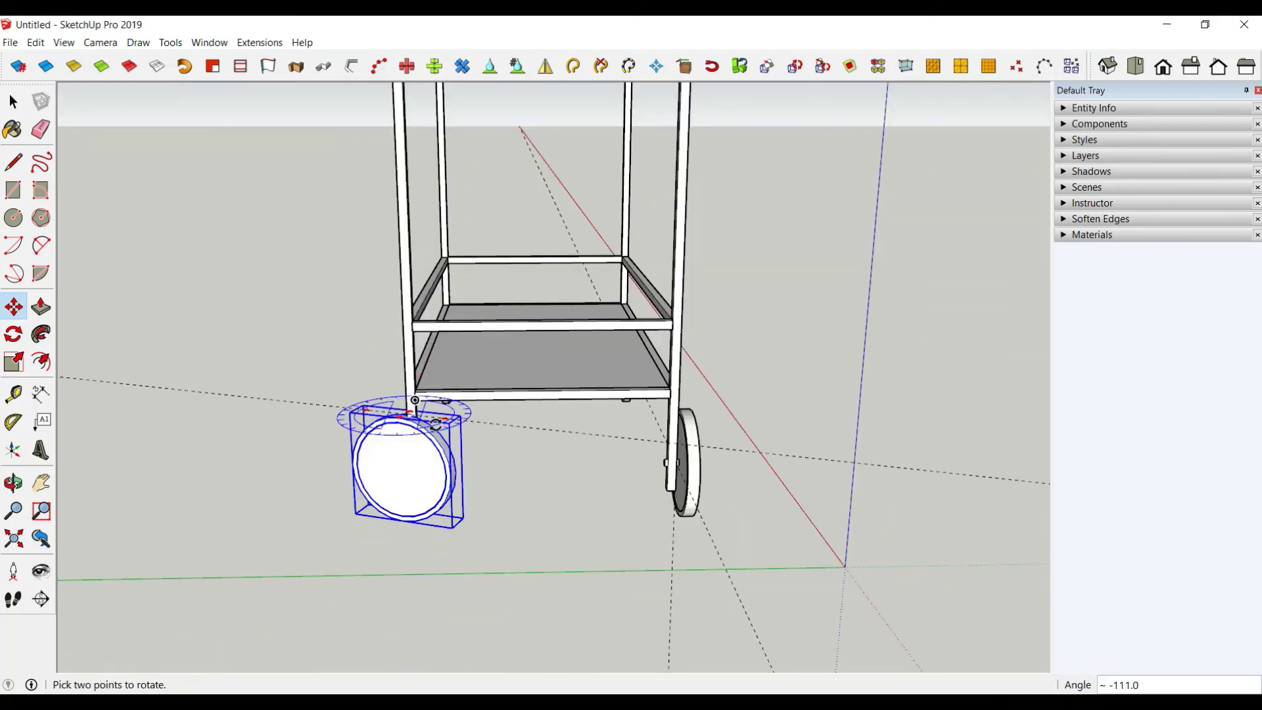
pyautogui.click(385, 522)
pyautogui.moveTo(386, 515)
pyautogui.mouseDown(button='middle')
pyautogui.moveTo(258, 159)
pyautogui.moveTo(530, 470)
pyautogui.moveTo(483, 453)
pyautogui.mouseUp(button='middle')
pyautogui.press('m')
pyautogui.press('space')
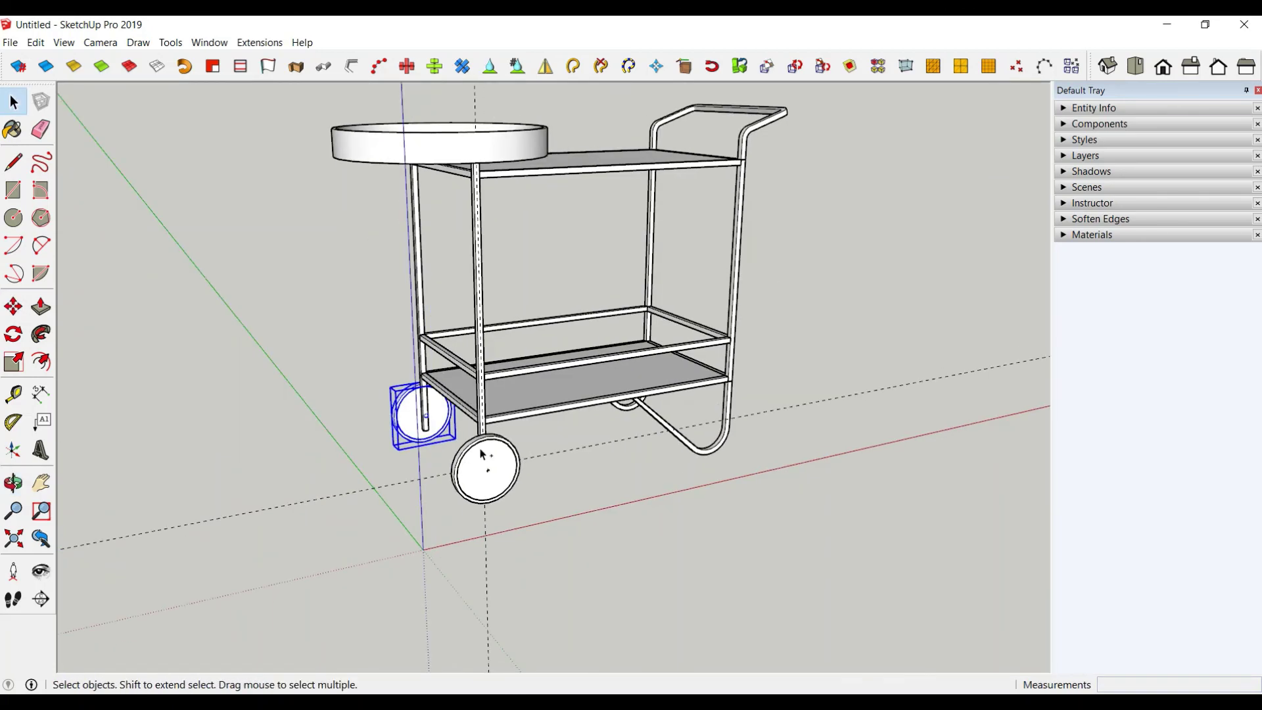
# Group the front and rear wheels together into one group
pyautogui.keyDown('shift'); pyautogui.click(483, 453); pyautogui.keyUp('shift')
pyautogui.rightClick(481, 451)
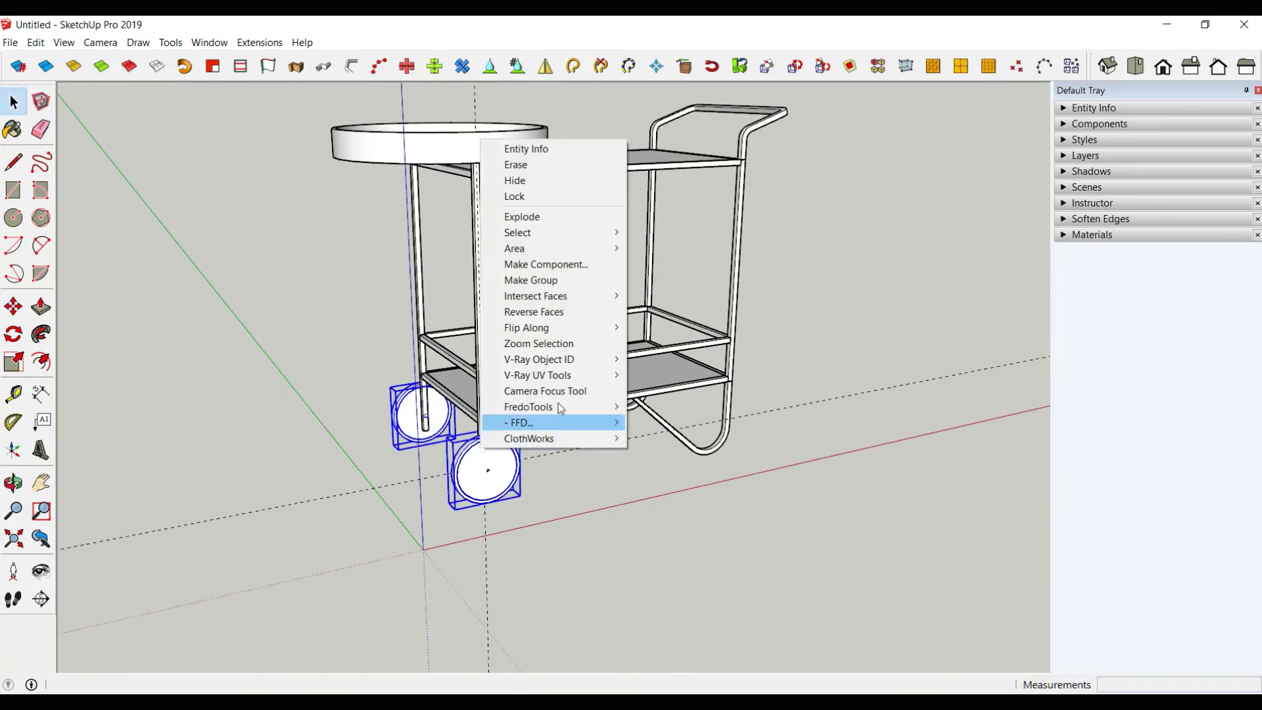
pyautogui.click(540, 284)
pyautogui.moveTo(541, 284)
pyautogui.mouseDown(button='middle')
pyautogui.moveTo(577, 445)
pyautogui.moveTo(432, 412)
pyautogui.moveTo(584, 340)
pyautogui.moveTo(234, 196)
pyautogui.mouseUp(button='middle')
# Delete all the dashed guide lines via Edit > Delete Guides
pyautogui.click(35, 42)
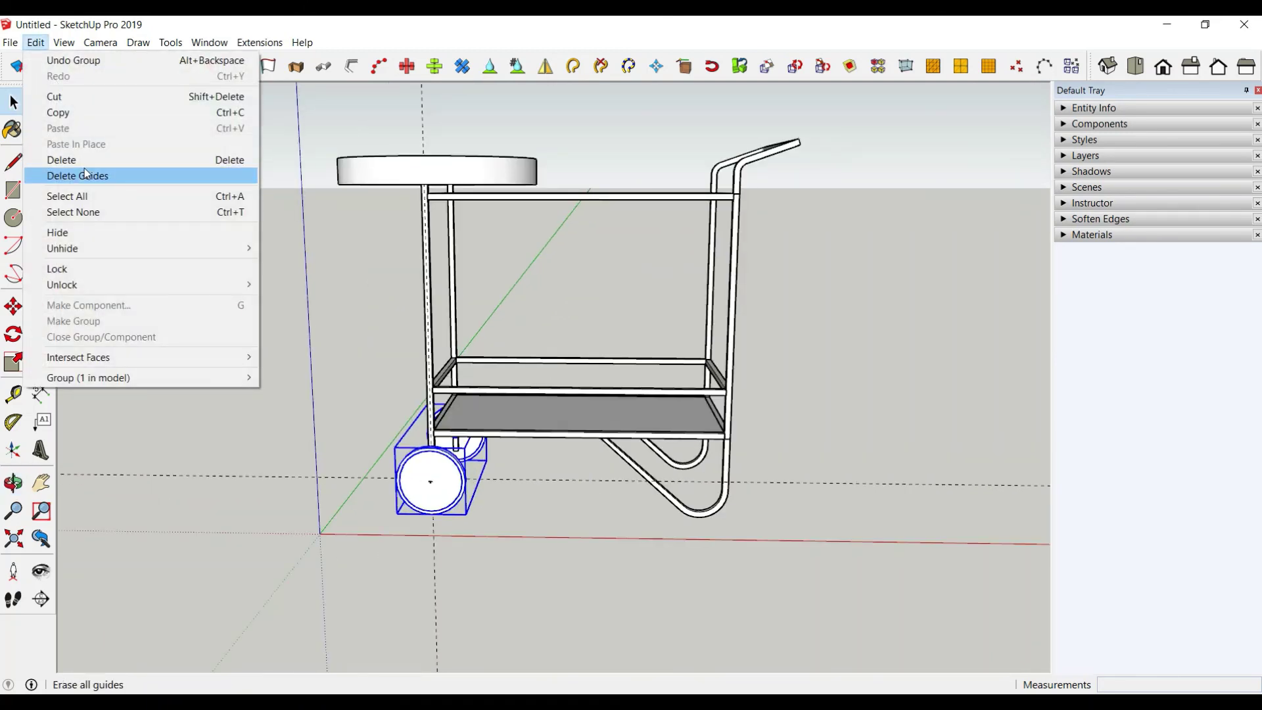
pyautogui.click(84, 169)
pyautogui.scroll(-2, 546, 438)
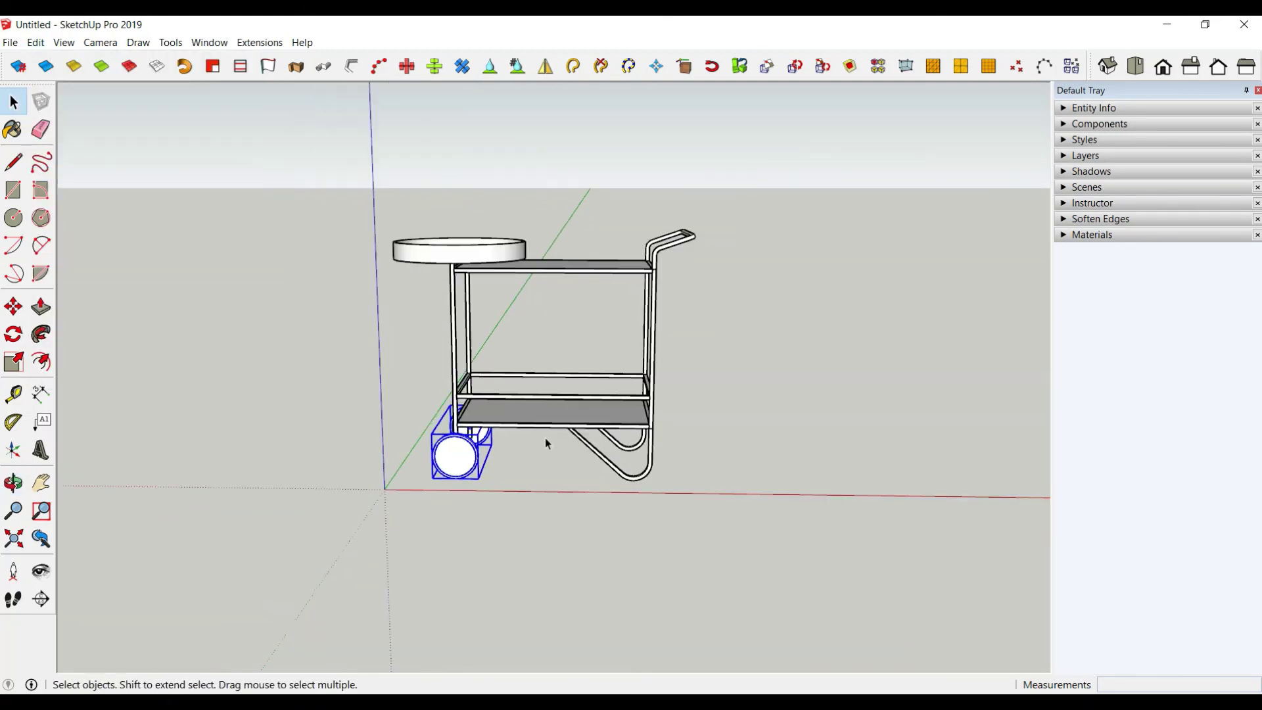
# Select the base runner, handle piece and grip, and both shelf frames, then make them one group
pyautogui.click(586, 445)
pyautogui.keyDown('shift'); pyautogui.click(654, 375); pyautogui.keyUp('shift')
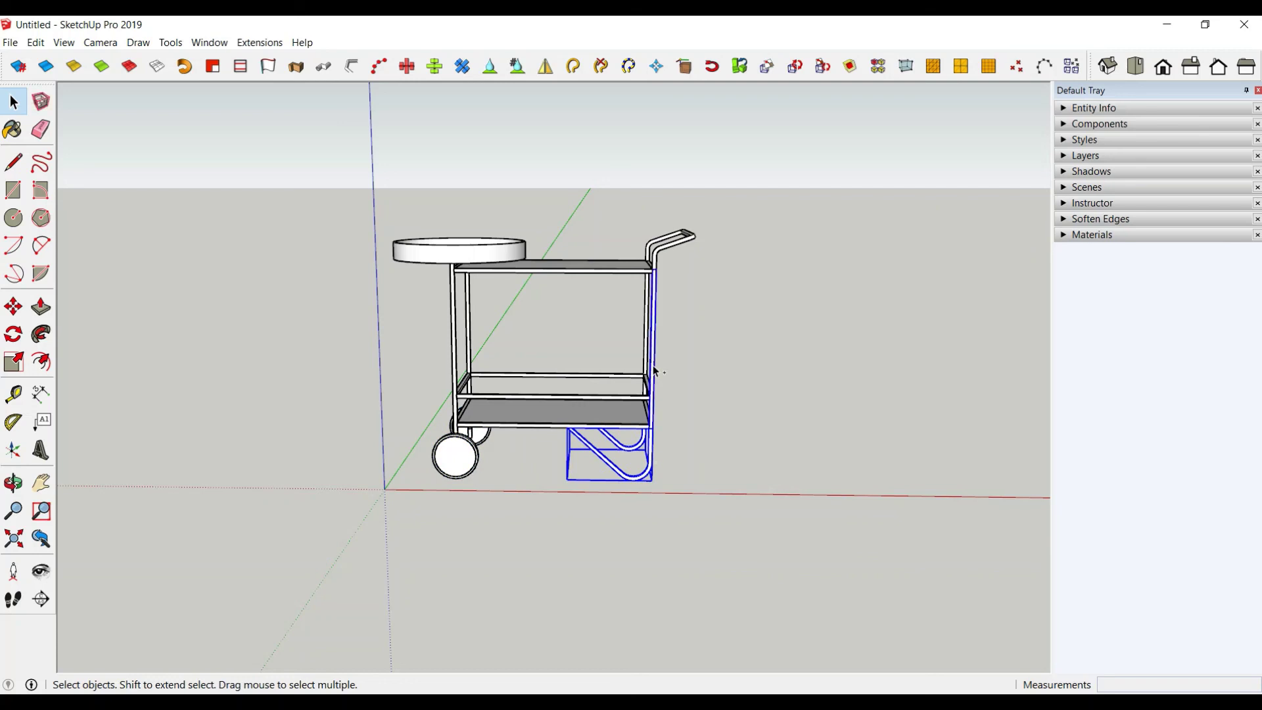
pyautogui.moveTo(656, 372)
pyautogui.mouseDown(button='middle')
pyautogui.moveTo(713, 366)
pyautogui.moveTo(706, 252)
pyautogui.mouseUp(button='middle')
pyautogui.keyDown('shift'); pyautogui.click(697, 250); pyautogui.keyUp('shift')
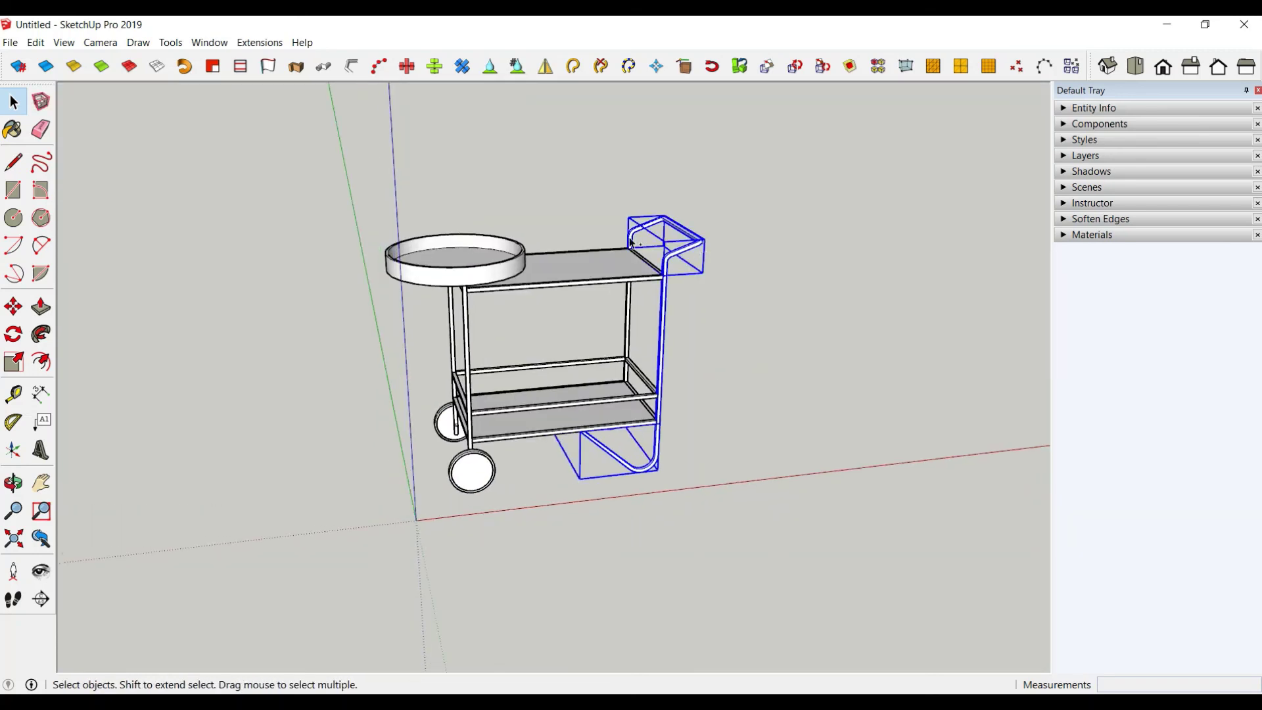
pyautogui.keyDown('shift'); pyautogui.click(610, 287); pyautogui.keyUp('shift')
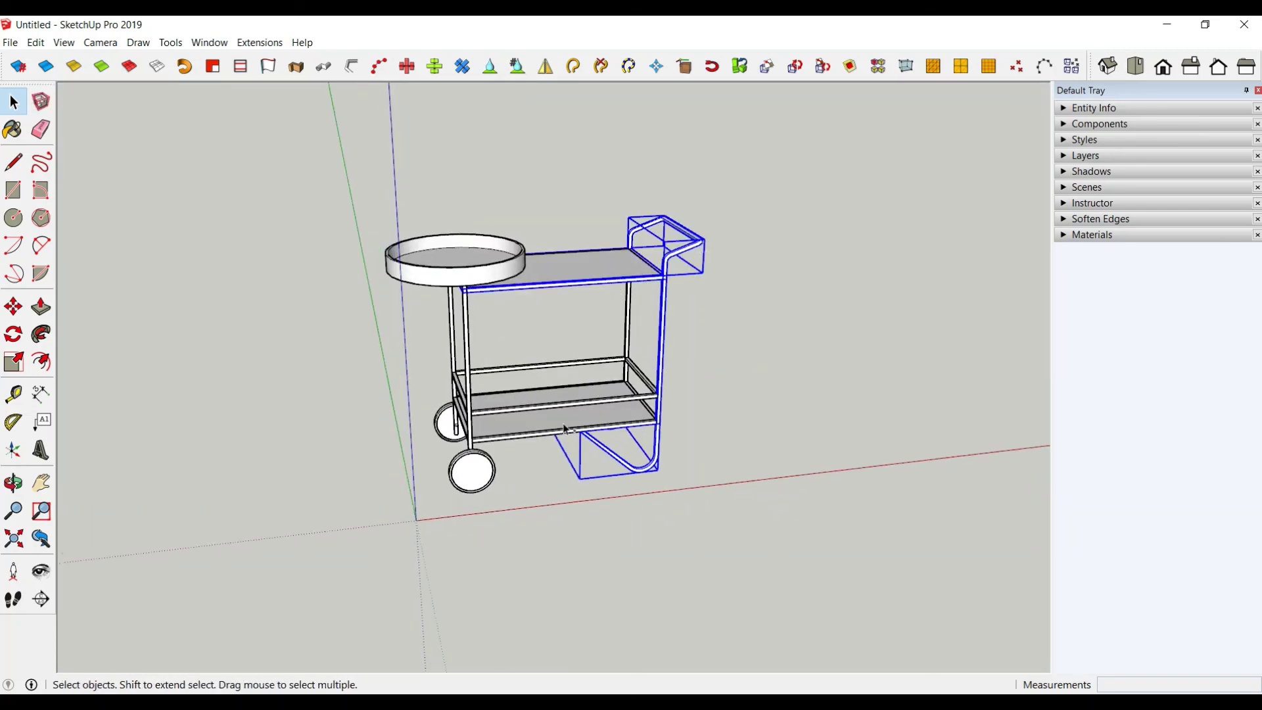
pyautogui.keyDown('shift'); pyautogui.click(544, 407); pyautogui.keyUp('shift')
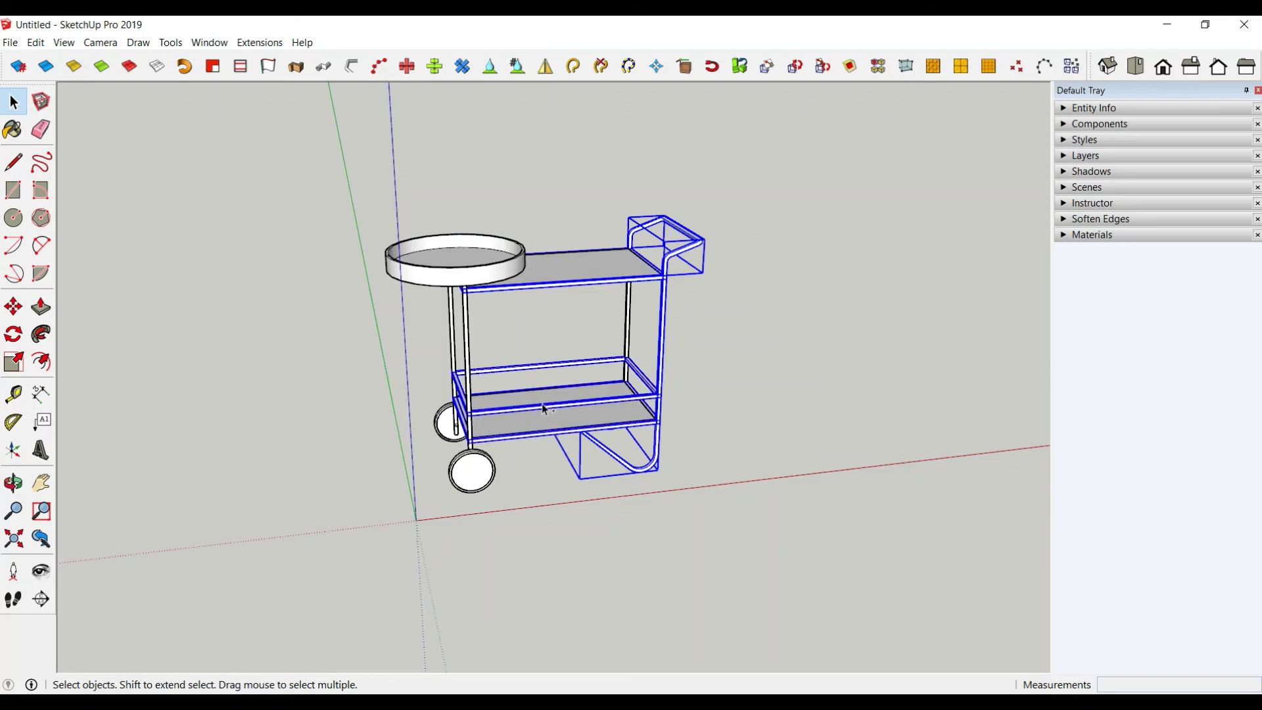
pyautogui.moveTo(403, 395); pyautogui.dragTo(498, 383, button='middle')
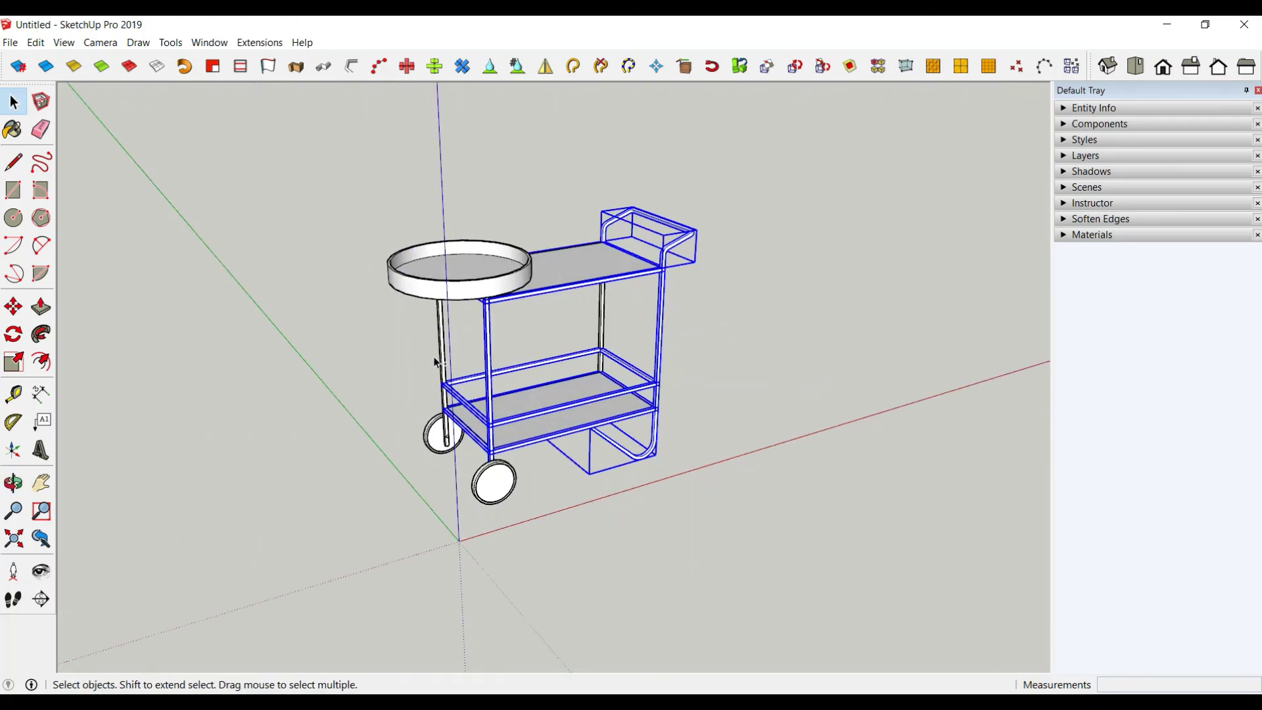
pyautogui.rightClick(605, 320)
pyautogui.click(694, 458)
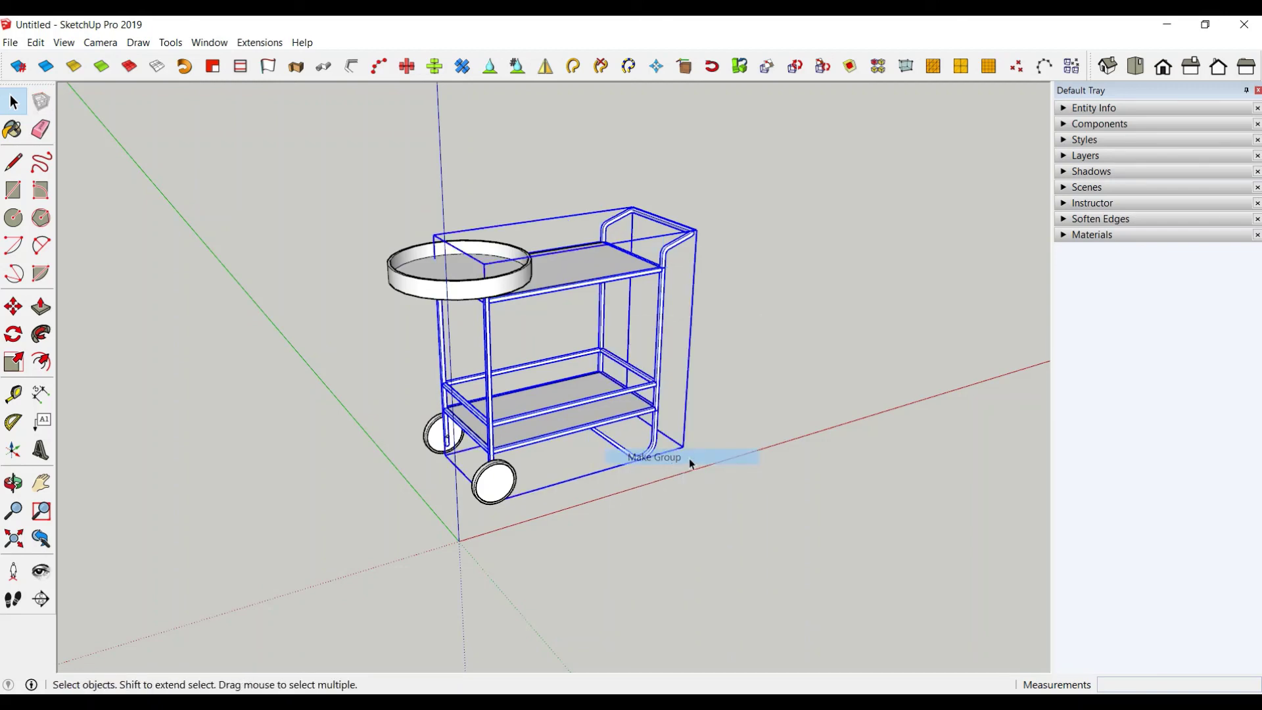